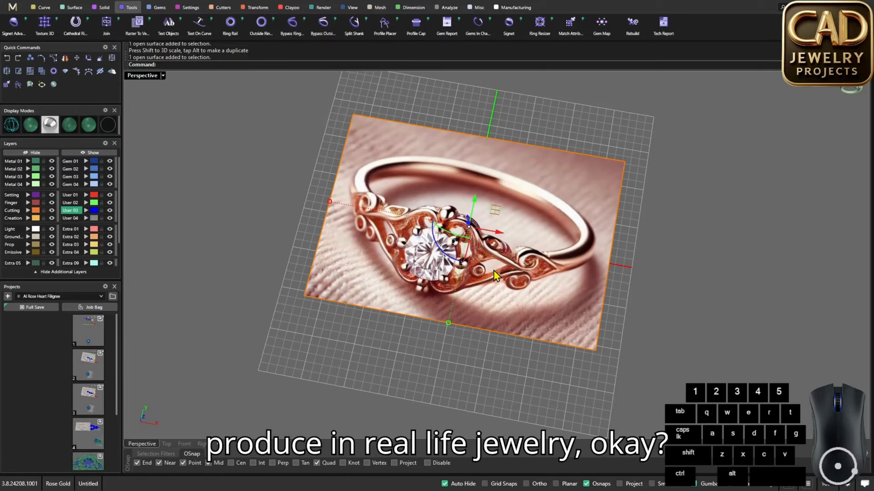
Set the reference picture's object transparency to 50% in its properties
mouse_move(498, 276)
right_down()
mouse_move(474, 270)
mouse_move(513, 282)
right_up()
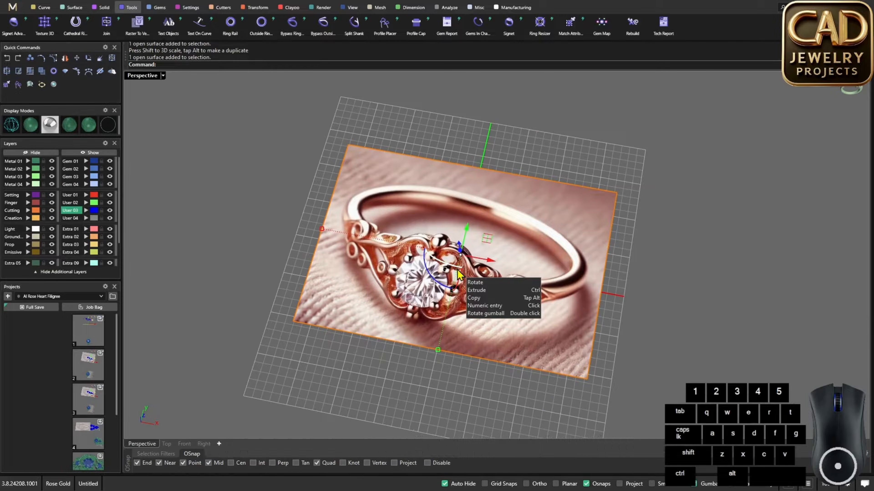
text(Properties)
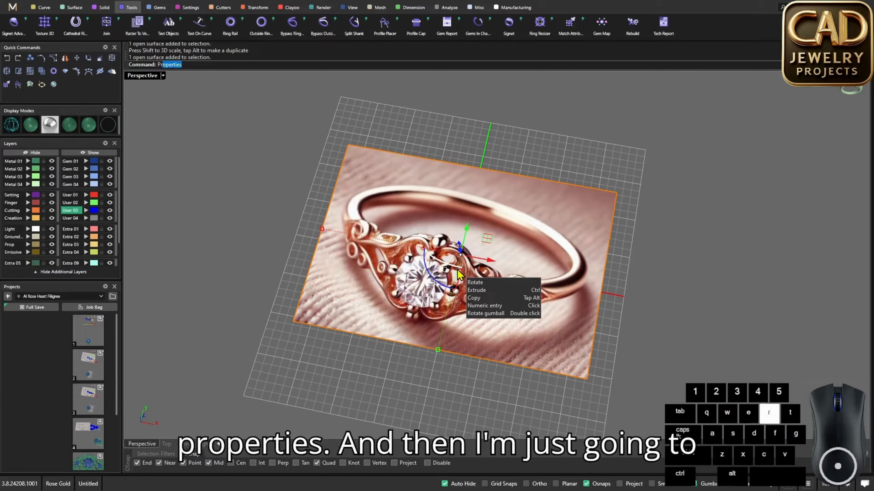
key(Return)
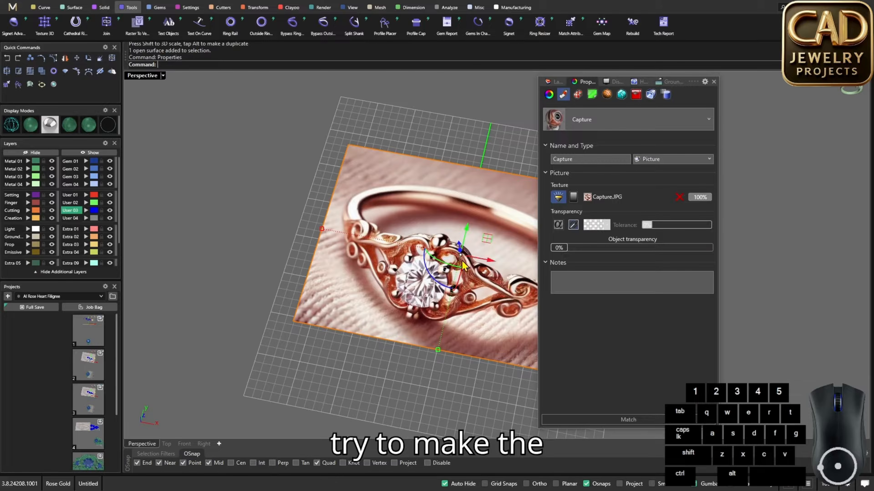
drag(560, 252, 633, 257)
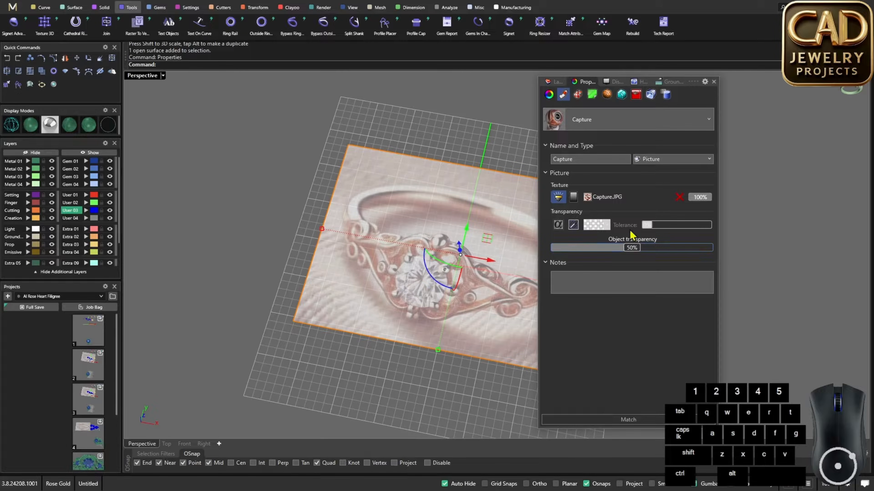
click(714, 82)
Move the reference picture back along the green axis so it clears the grid's origin, and deselect it
right_drag(516, 234, 504, 258)
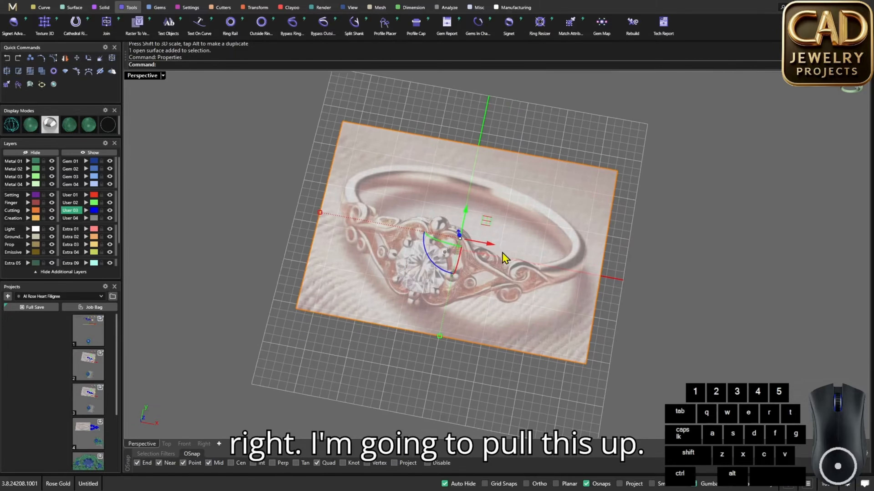
scroll(504, 255, down, 4)
drag(478, 218, 546, 100)
mouse_move(497, 180)
shift+right_down()
mouse_move(483, 208)
mouse_move(491, 209)
mouse_move(491, 195)
shift+right_up()
click(482, 203)
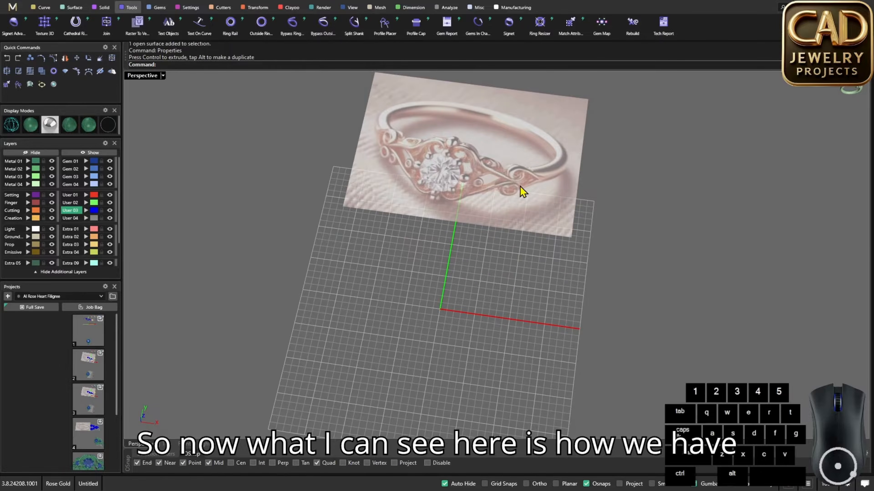
Create a US size 8 ring rail at the origin
scroll(523, 189, up, 4)
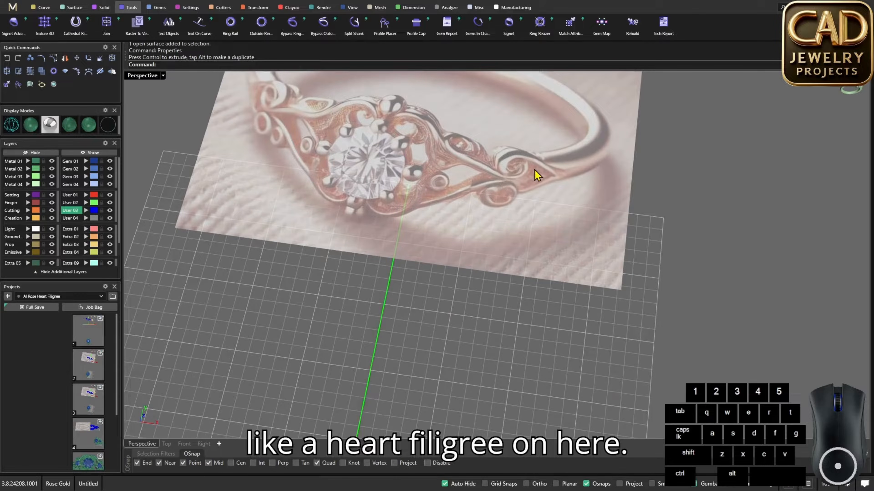
scroll(469, 159, up, 2)
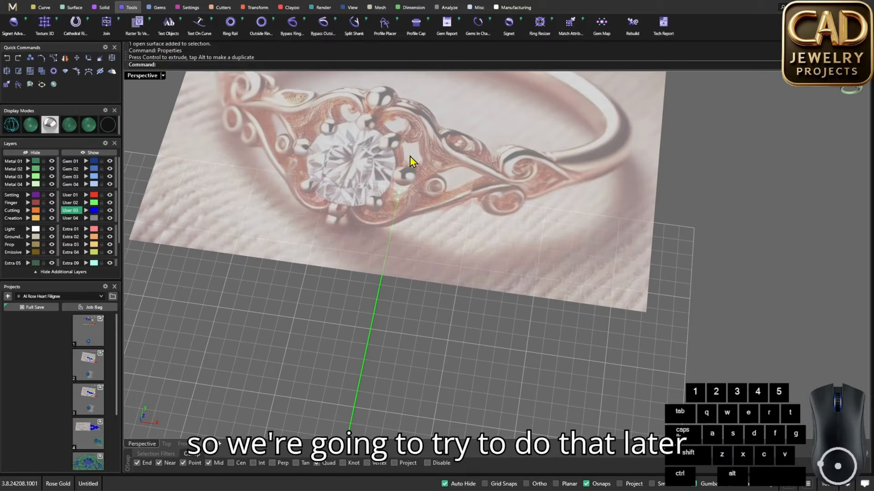
scroll(443, 174, down, 4)
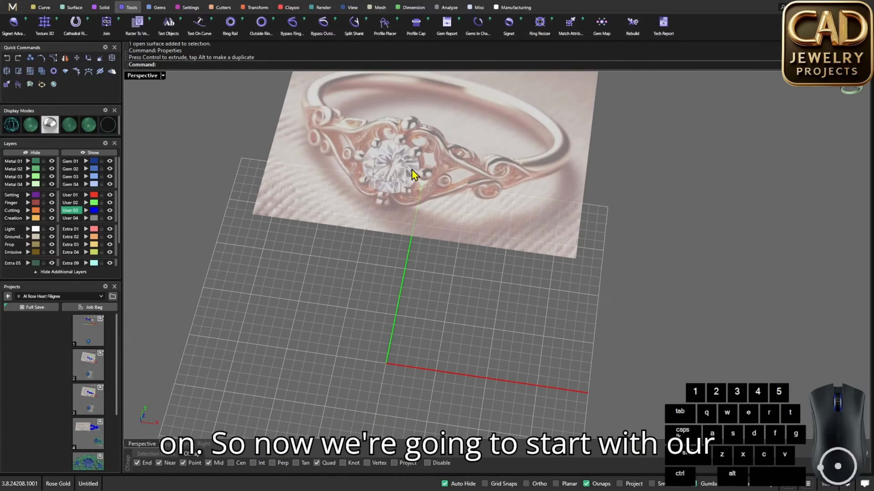
scroll(405, 218, down, 4)
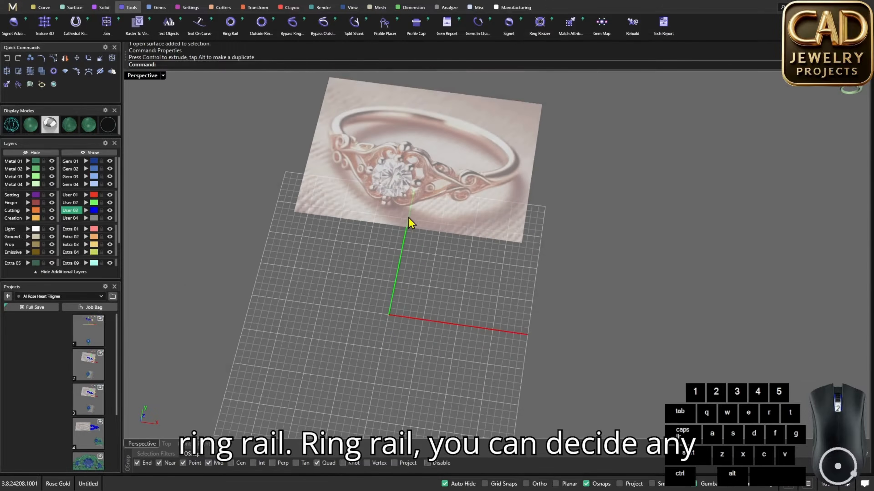
scroll(378, 256, up, 4)
shift+right_drag(378, 255, 396, 245)
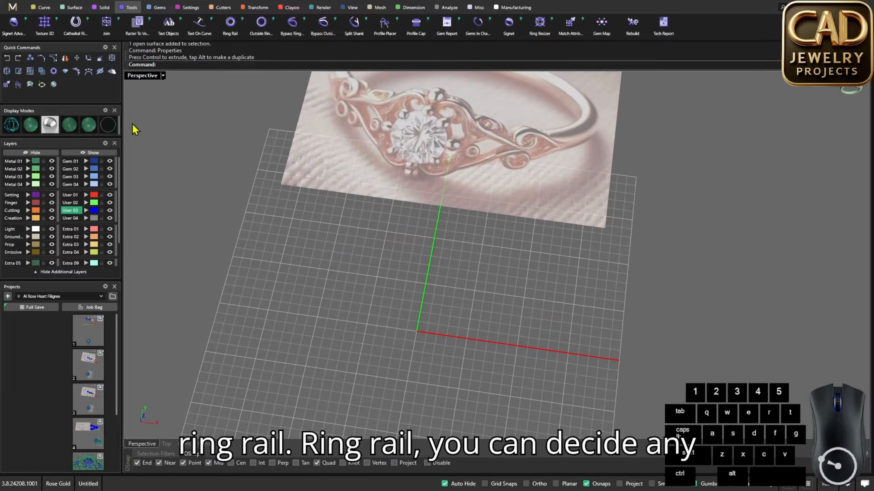
click(54, 71)
click(251, 65)
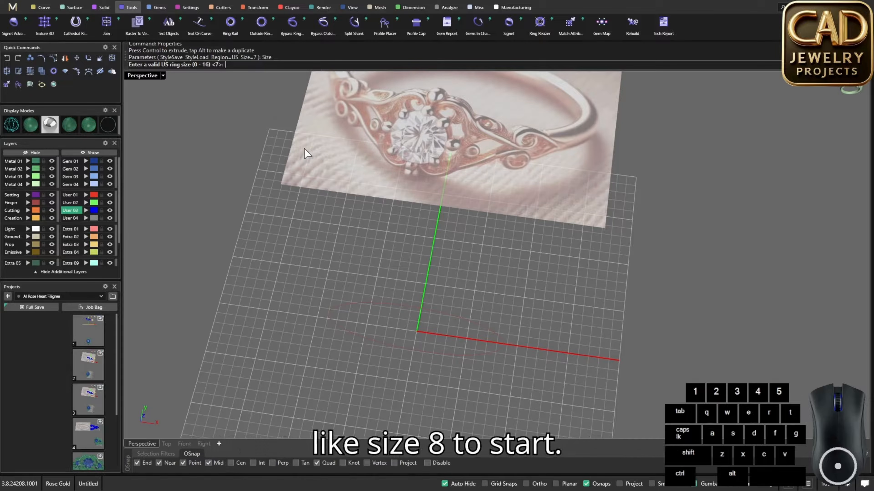
text(8)
key(Return)
key(Return)
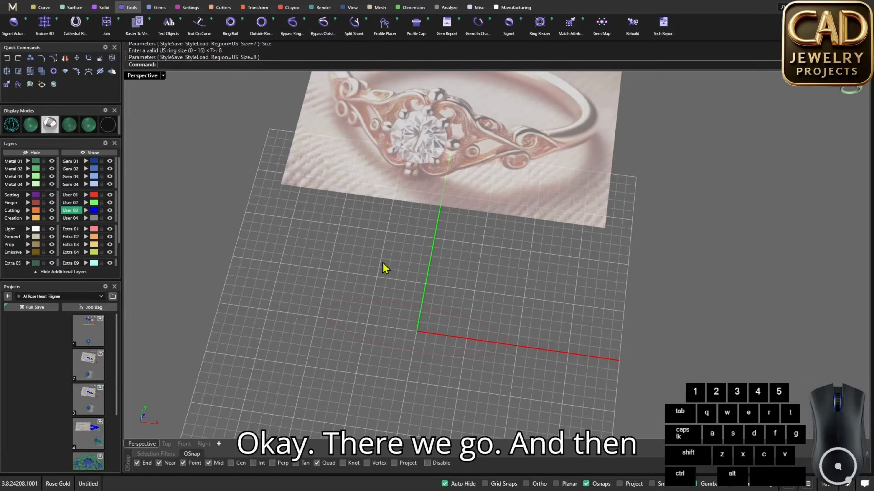
right_drag(383, 264, 410, 309)
click(402, 289)
right_drag(438, 275, 474, 259)
click(384, 195)
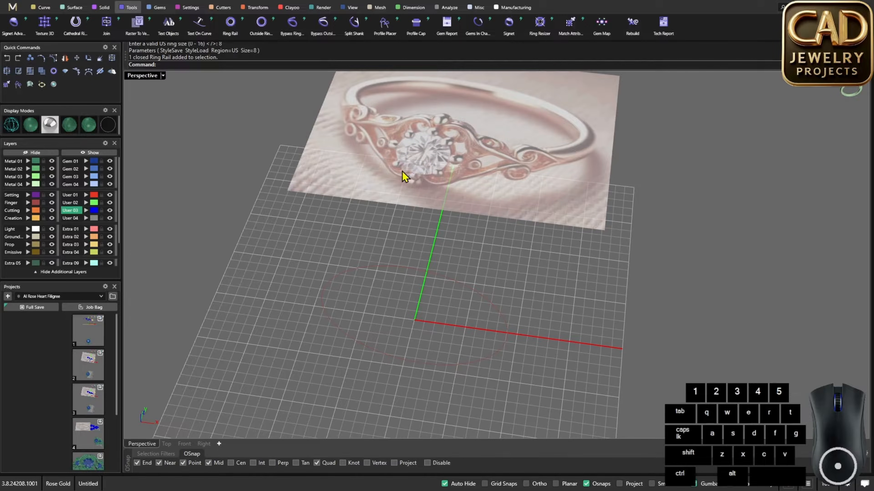
Create a round gem at the origin and scale it down to about 4.5 mm wide
click(66, 71)
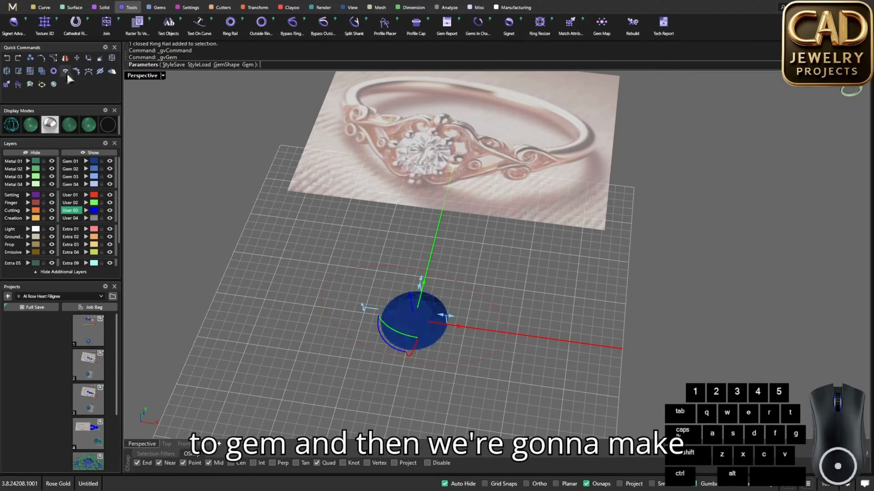
scroll(430, 283, up, 5)
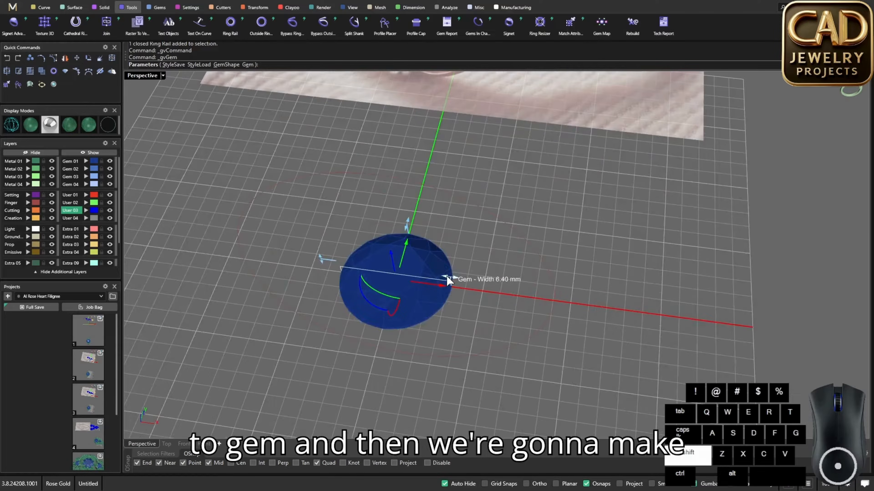
shift+drag(451, 286, 434, 276)
scroll(460, 271, down, 6)
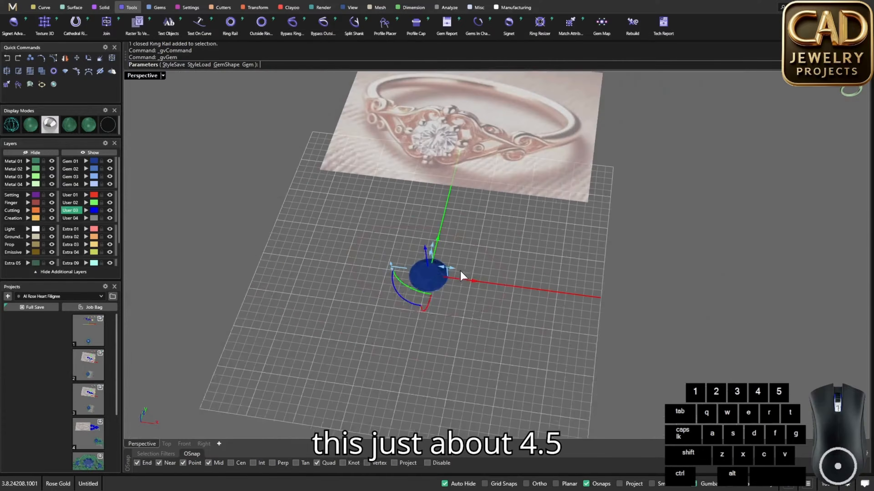
mouse_move(422, 263)
right_down()
mouse_move(468, 261)
mouse_move(436, 256)
right_up()
scroll(437, 258, up, 4)
scroll(443, 274, up, 4)
scroll(444, 275, down, 6)
key(Return)
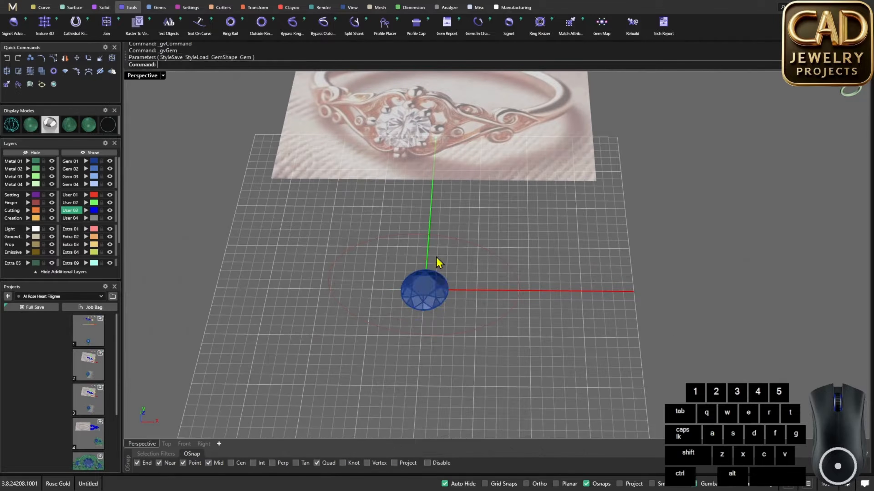
Raise the gem in the Front view until its pointed tip sits on the top of the ring rail
click(430, 283)
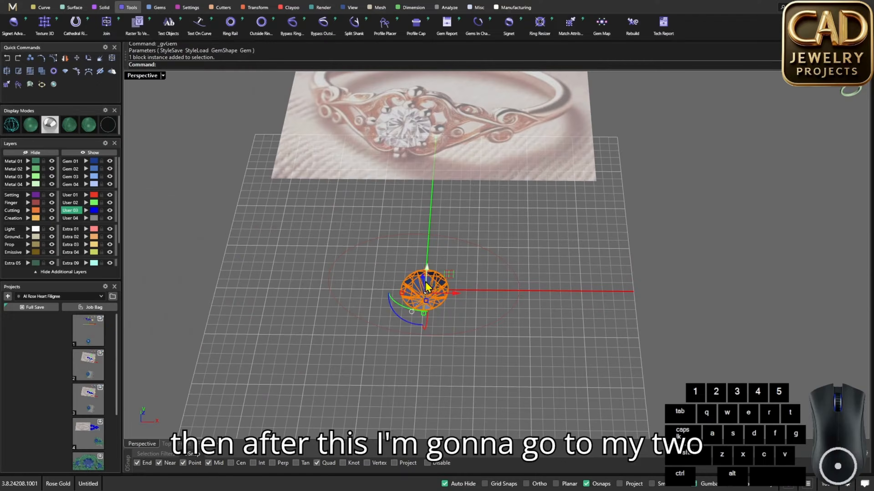
double_click(144, 76)
double_click(138, 263)
scroll(330, 289, down, 9)
right_drag(332, 291, 336, 223)
scroll(337, 225, down, 1)
click(413, 322)
click(417, 339)
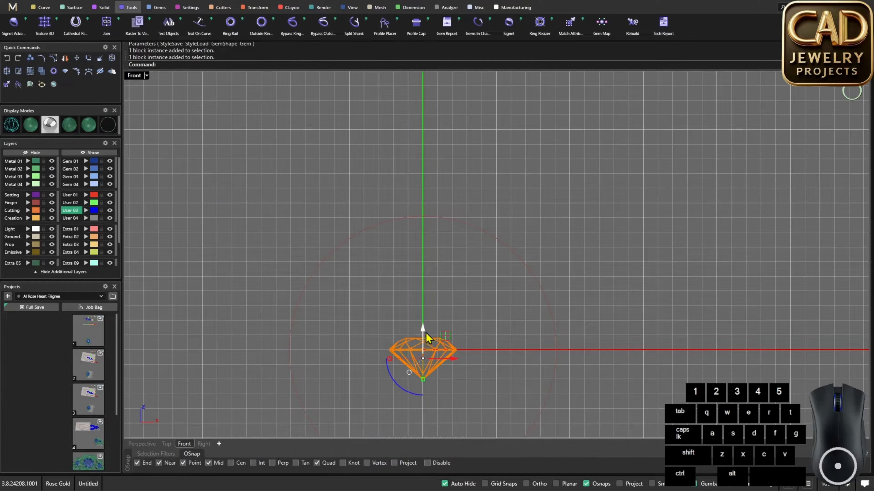
drag(422, 330, 443, 304)
scroll(429, 228, up, 6)
scroll(429, 229, down, 5)
Move the gem up by exactly 0.35 mm from the ring rail and deselect it
right_drag(438, 193, 441, 224)
click(438, 185)
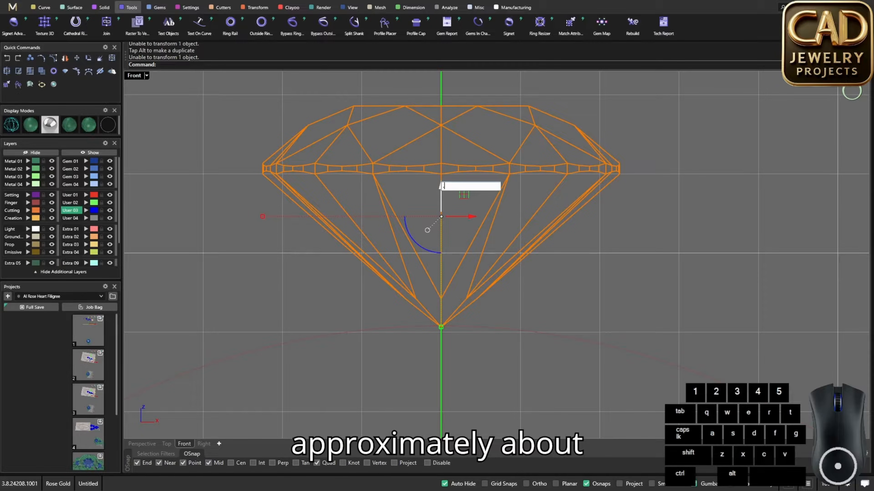
text(5)
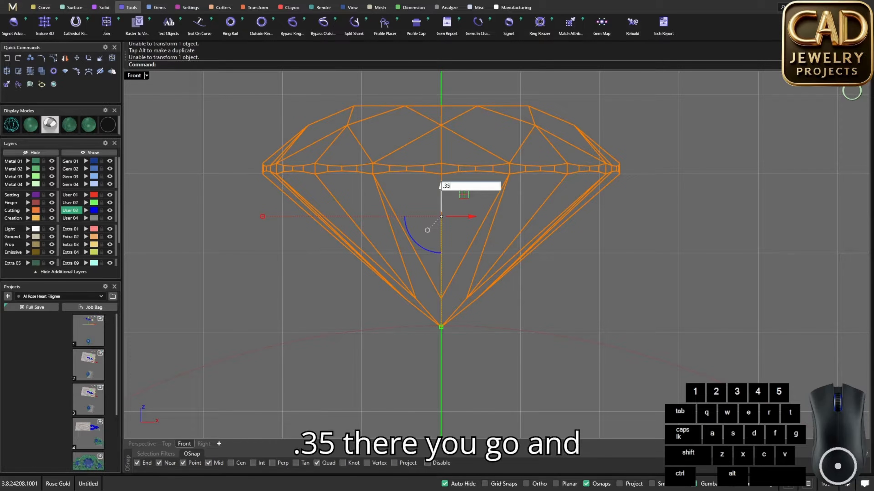
key(Return)
click(280, 227)
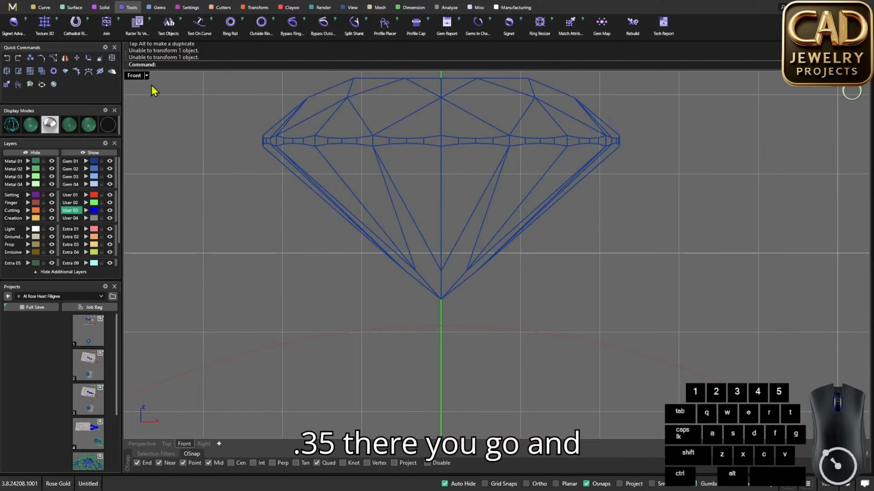
Start an Under Bezel on the gem and set its angle to -16 and height to 1.9 mm
scroll(351, 183, down, 3)
click(421, 173)
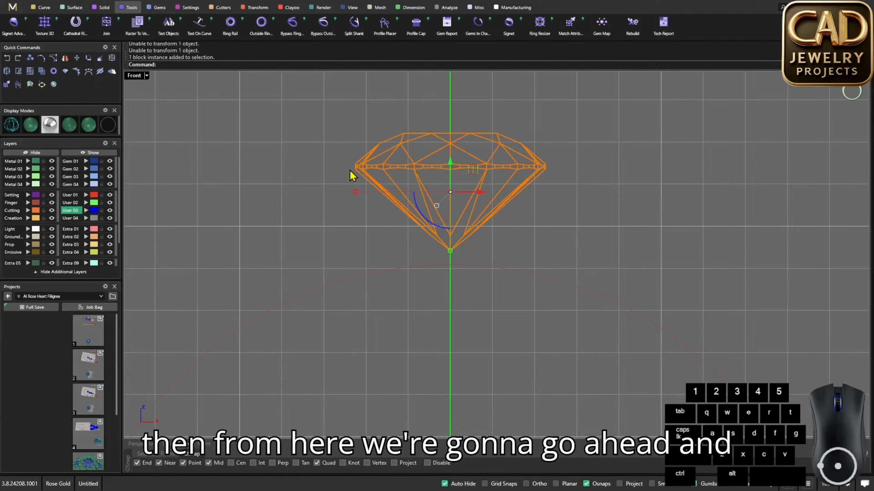
middle_click(345, 175)
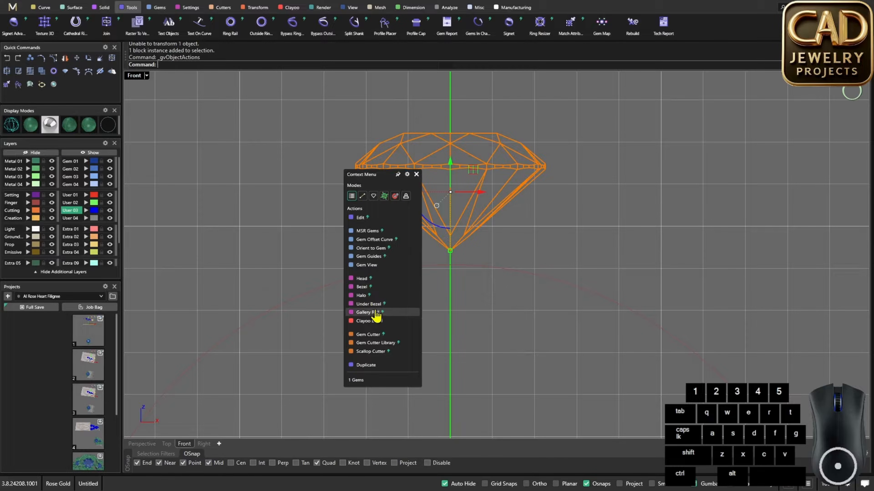
click(372, 305)
right_drag(539, 221, 529, 213)
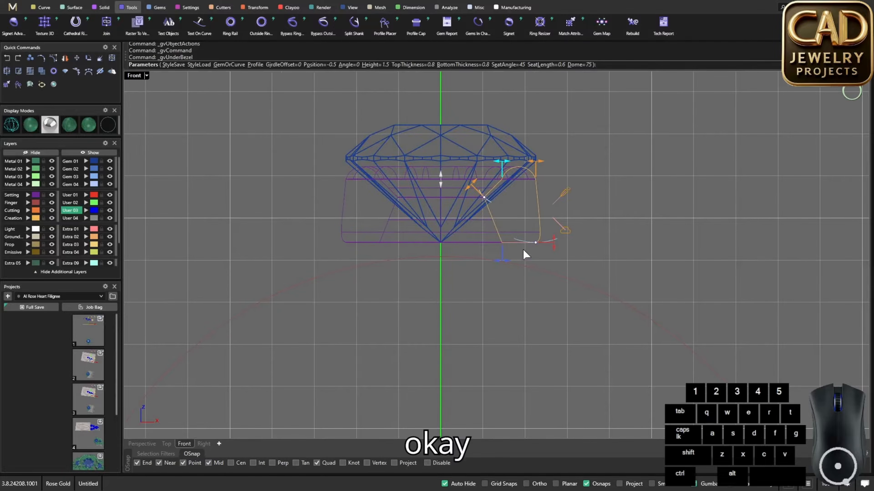
drag(529, 243, 551, 260)
scroll(509, 261, up, 1)
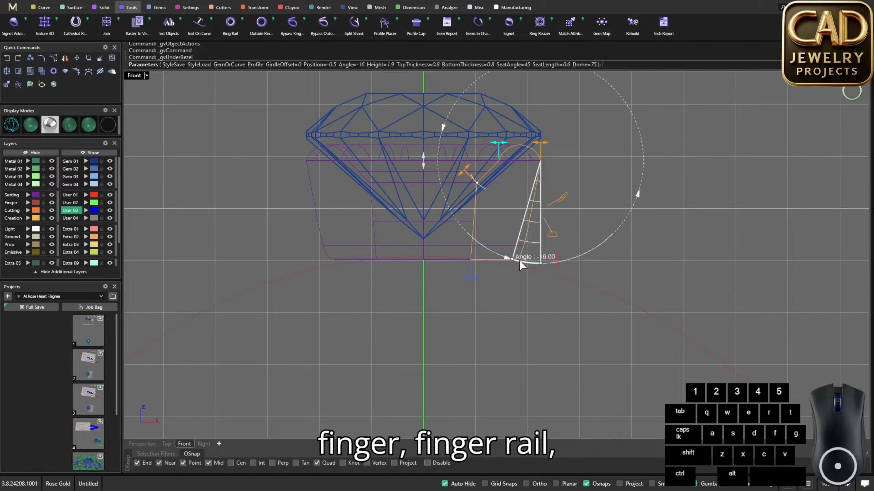
Set the under bezel's seat angle to 24, seat length to 0.43 and girdle offset to 0.2, and finish it
right_drag(459, 209, 456, 229)
drag(461, 193, 484, 207)
shift+drag(535, 169, 547, 168)
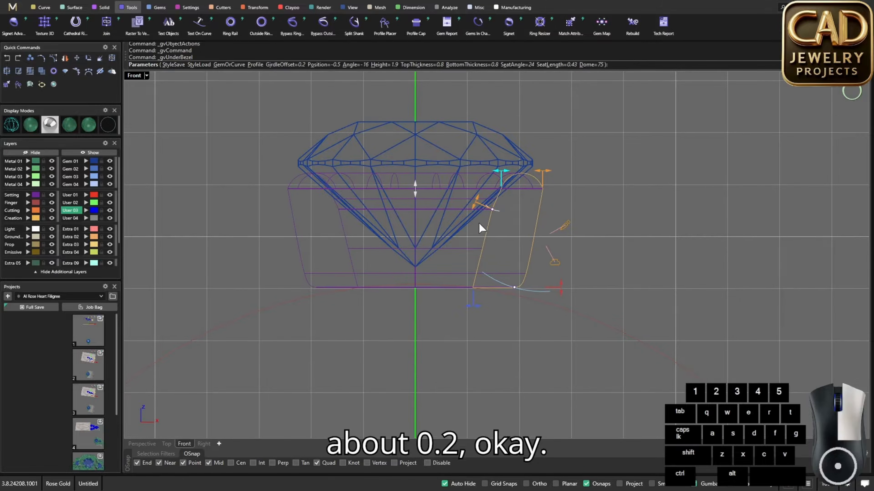
right_drag(457, 271, 469, 253)
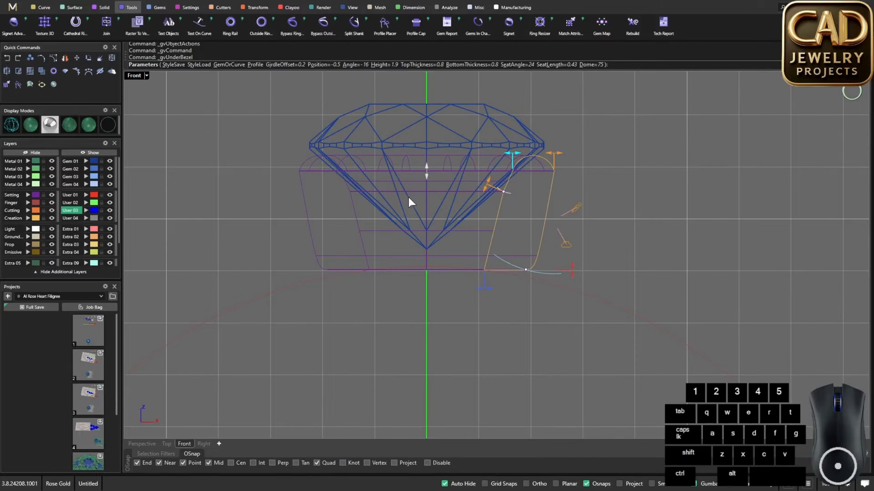
right_drag(409, 198, 409, 219)
right_click(409, 218)
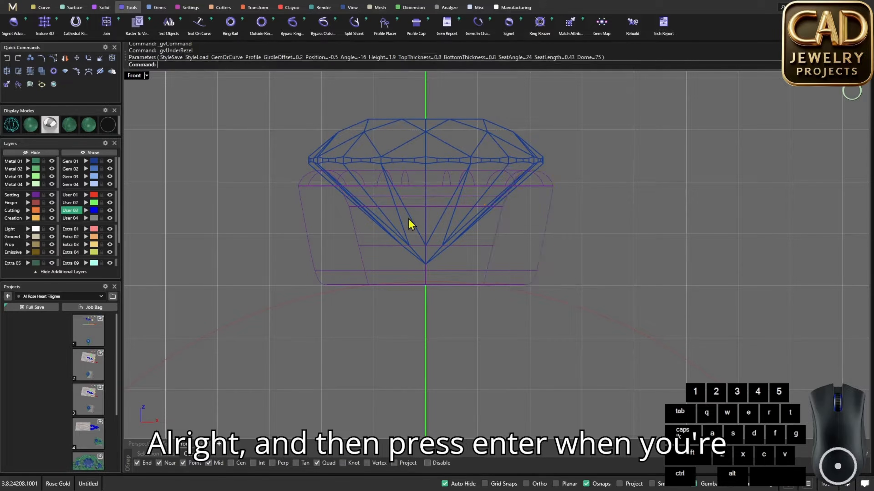
Examine the number and placement of prongs around the center stone on the reference picture in the Top view
right_drag(412, 176, 413, 195)
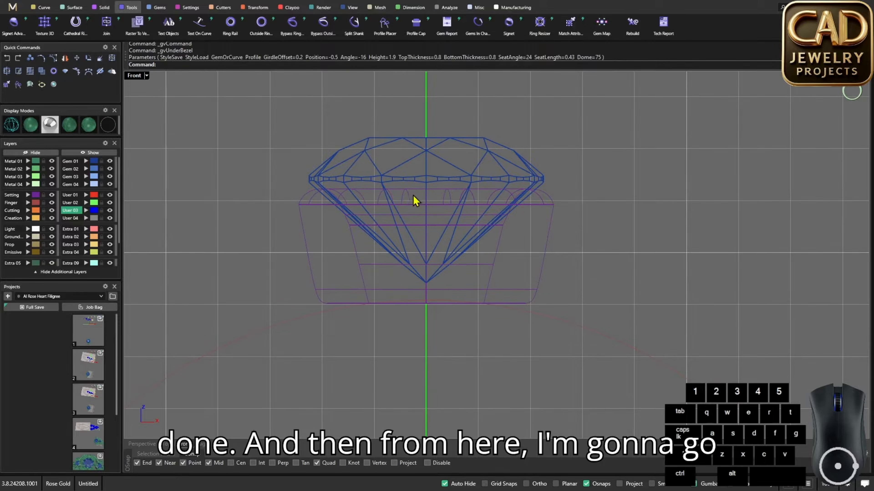
right_drag(468, 182, 474, 176)
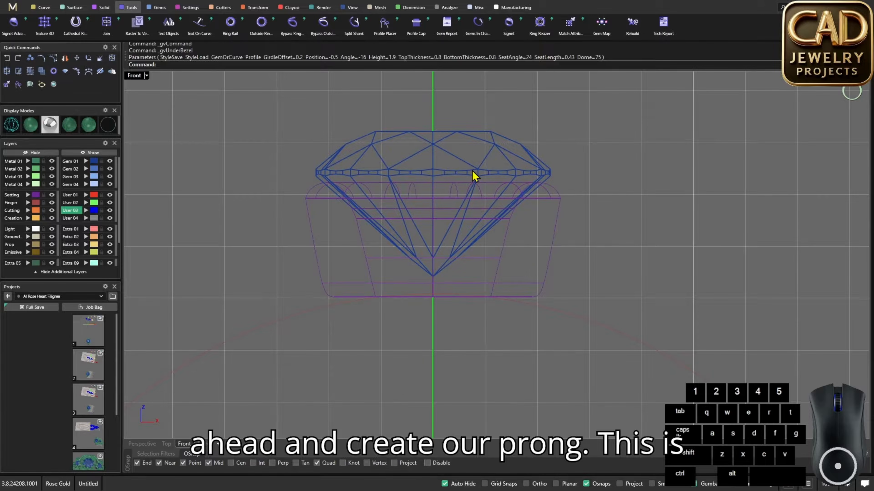
double_click(141, 76)
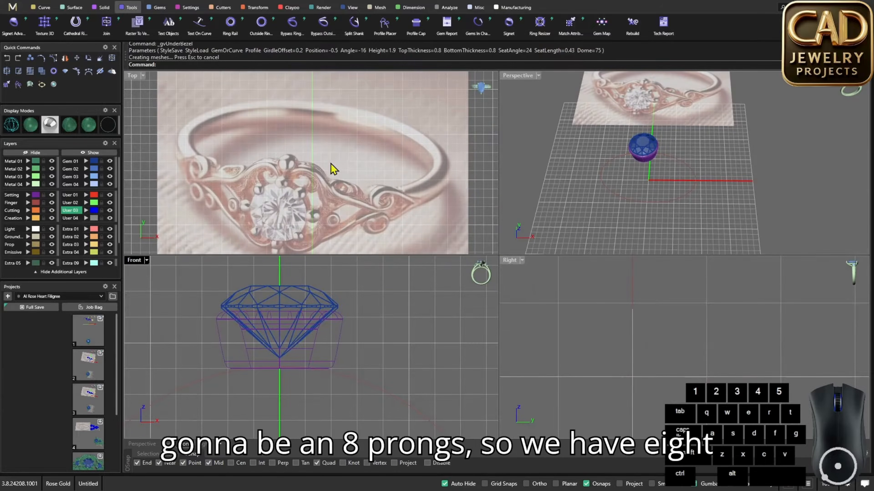
scroll(303, 170, up, 2)
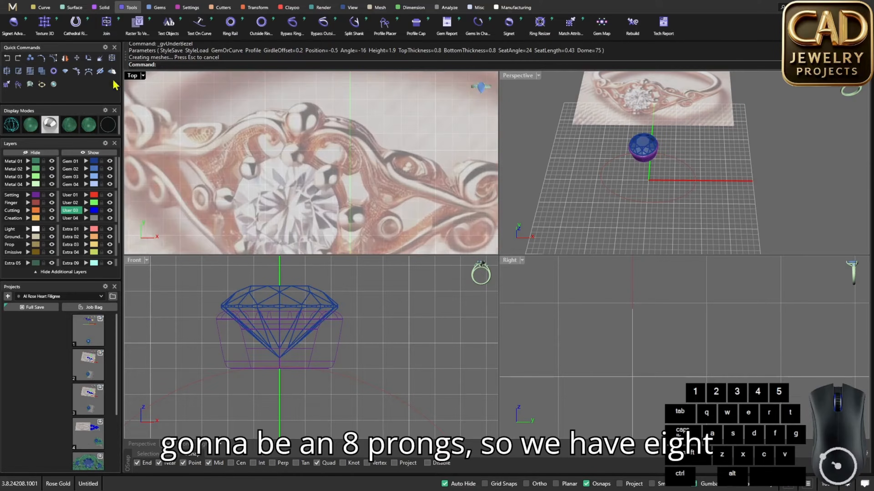
double_click(134, 76)
scroll(424, 221, down, 5)
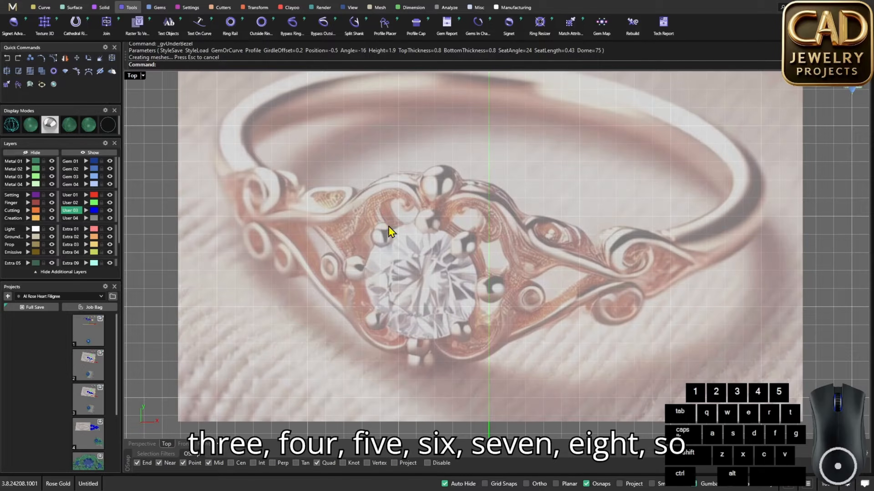
In the Front view, draw a slanted line along the under bezel's outer right side, from above the girdle to near the bezel's base
double_click(134, 76)
double_click(135, 261)
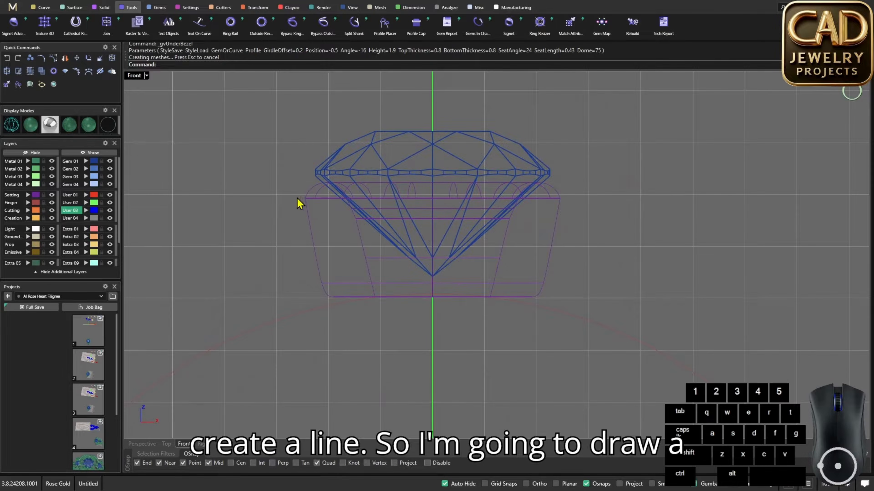
text(line)
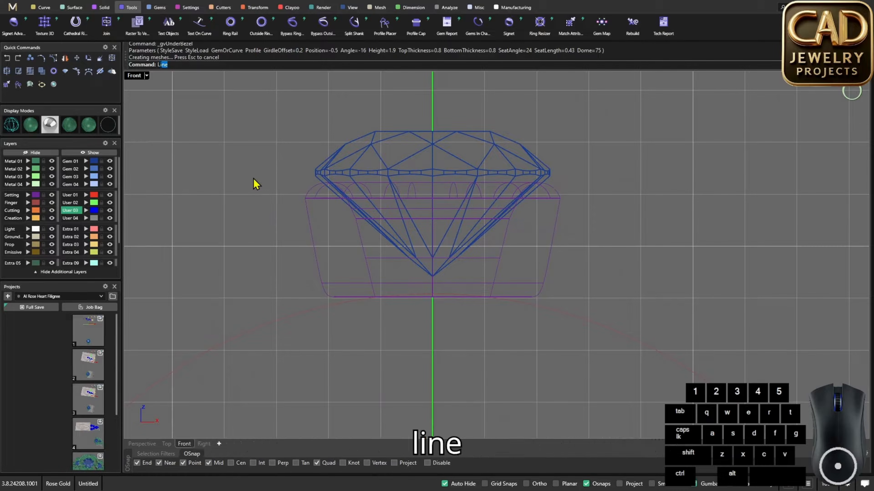
key(Return)
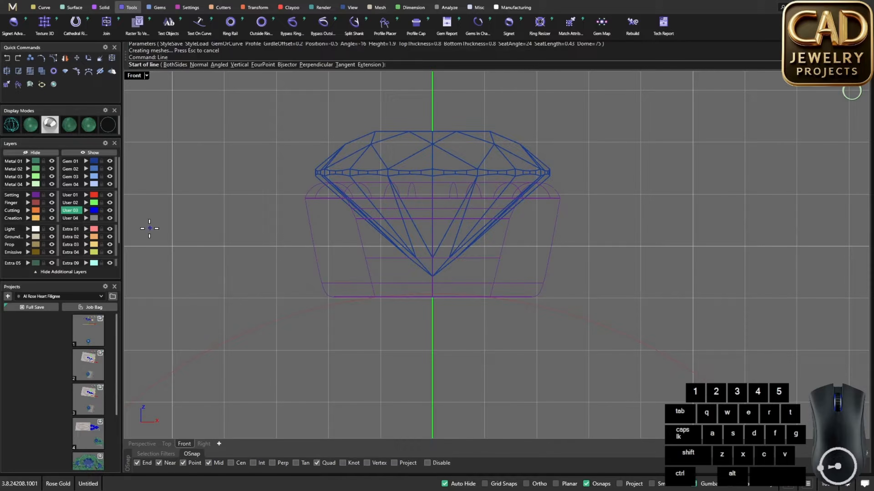
click(567, 149)
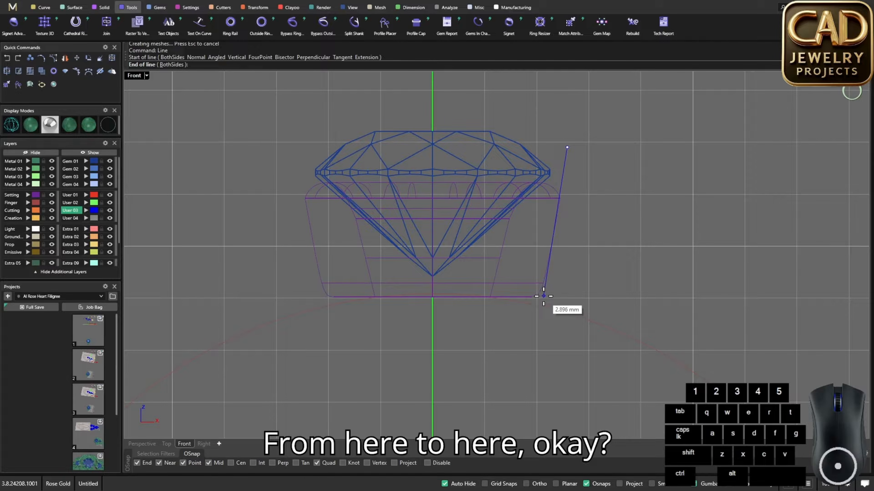
click(548, 284)
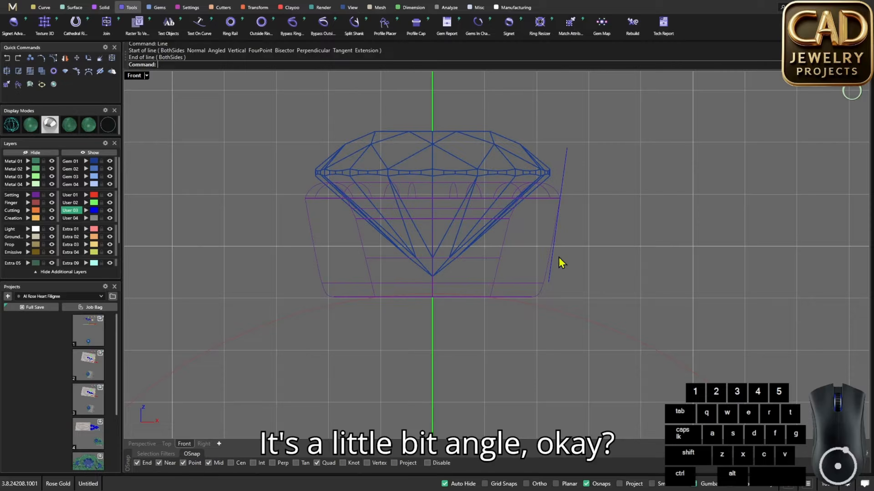
Show the slanted line's control points and raise its upper endpoint slightly above the gem's girdle
click(565, 161)
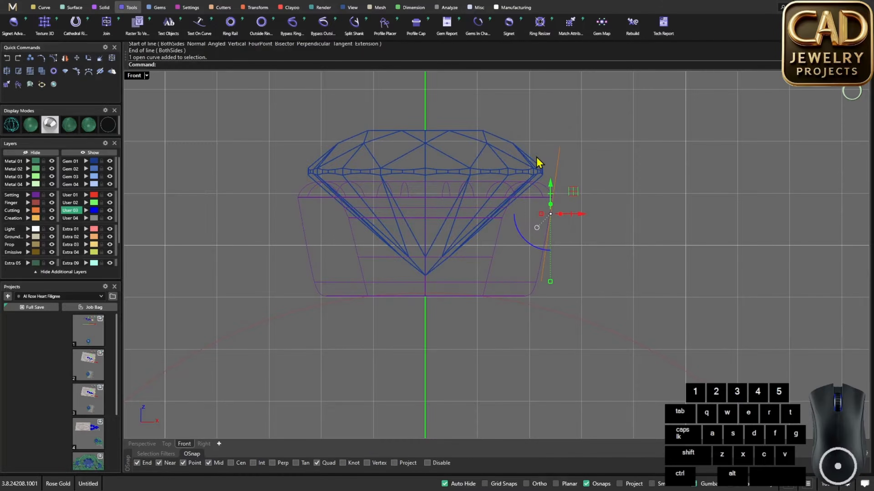
right_drag(564, 156, 548, 180)
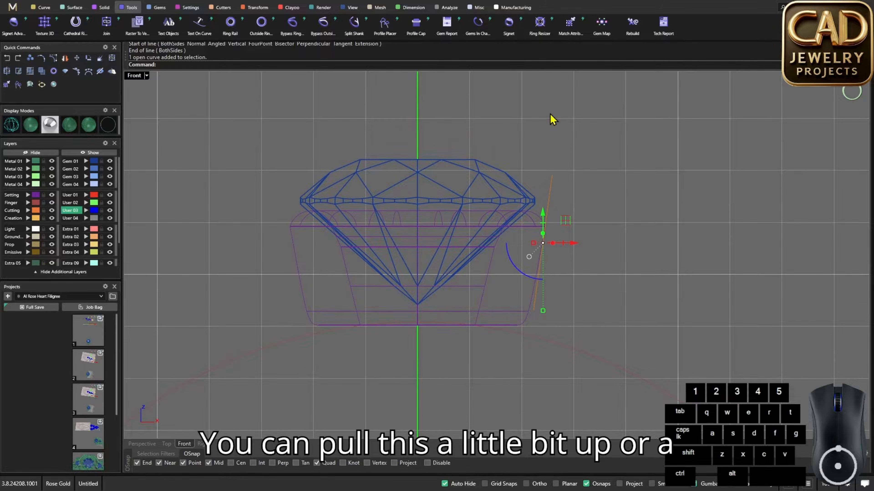
scroll(551, 182, up, 2)
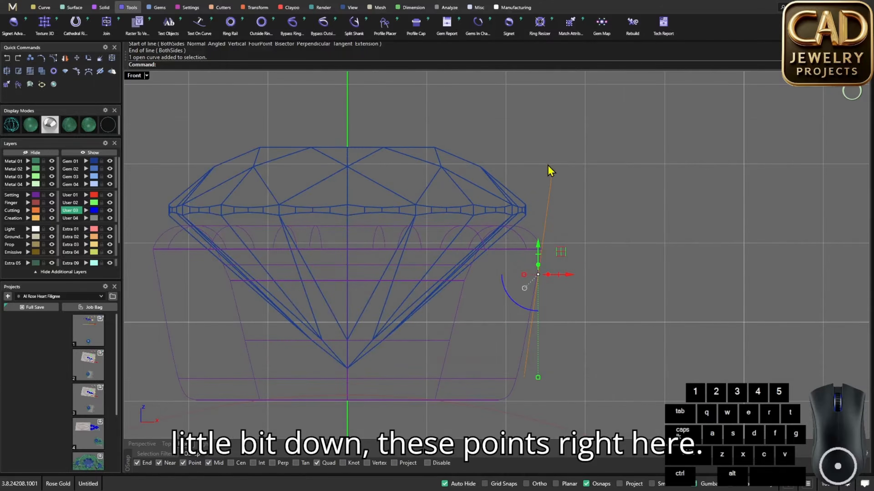
key(F10)
drag(532, 140, 582, 188)
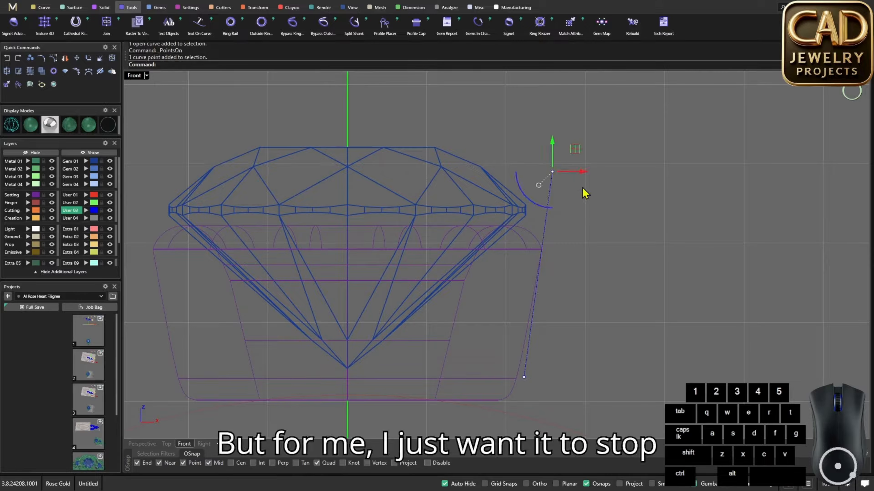
mouse_move(578, 148)
mouse_down()
mouse_move(576, 133)
mouse_move(557, 141)
mouse_move(578, 145)
mouse_up()
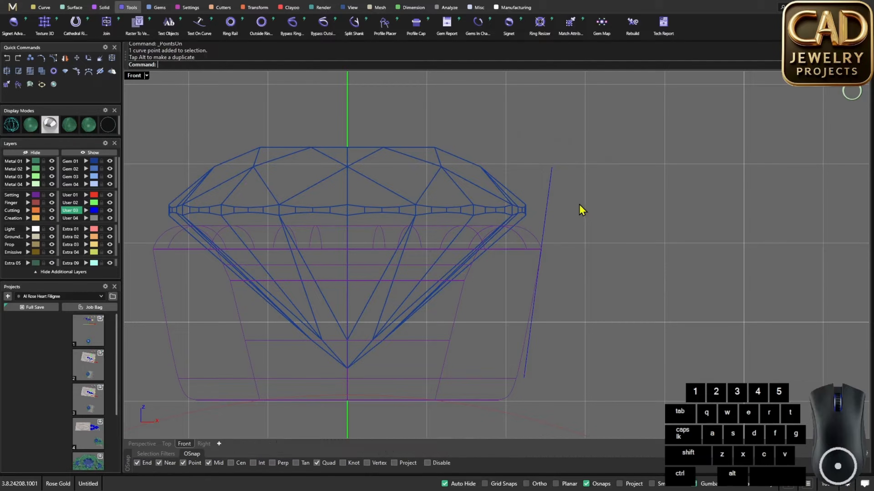
Start a Pipe on the slanted line and set its start diameter to 0.9 mm
click(547, 196)
scroll(549, 211, down, 2)
right_drag(557, 237, 557, 201)
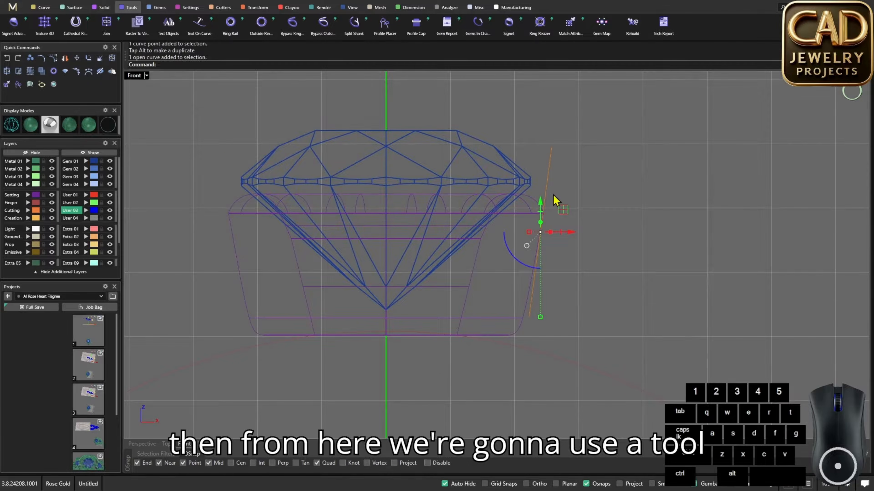
text(ipe)
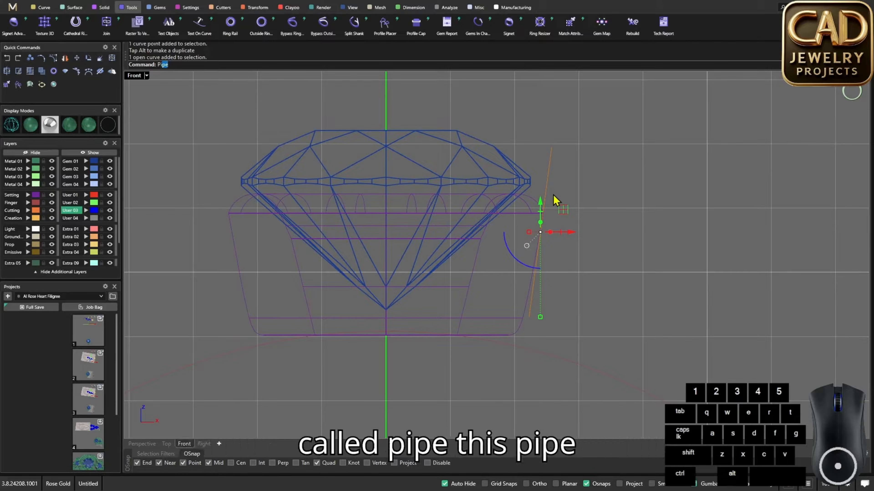
key(Return)
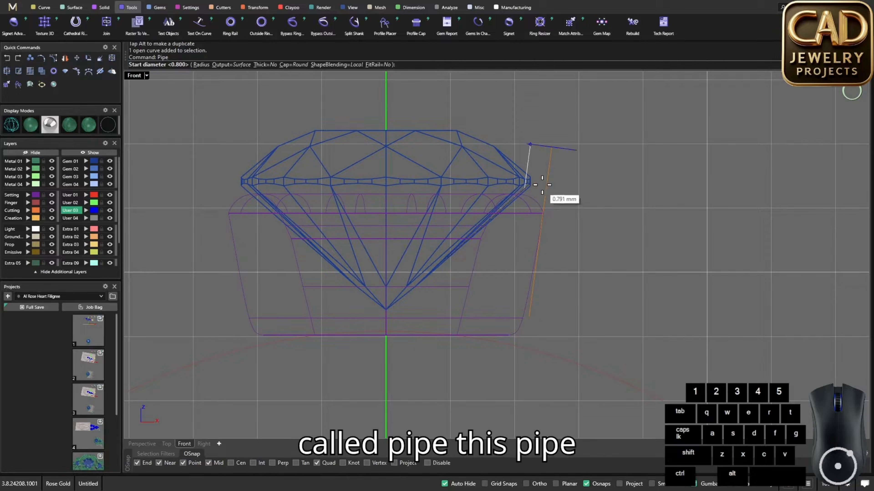
text(.)
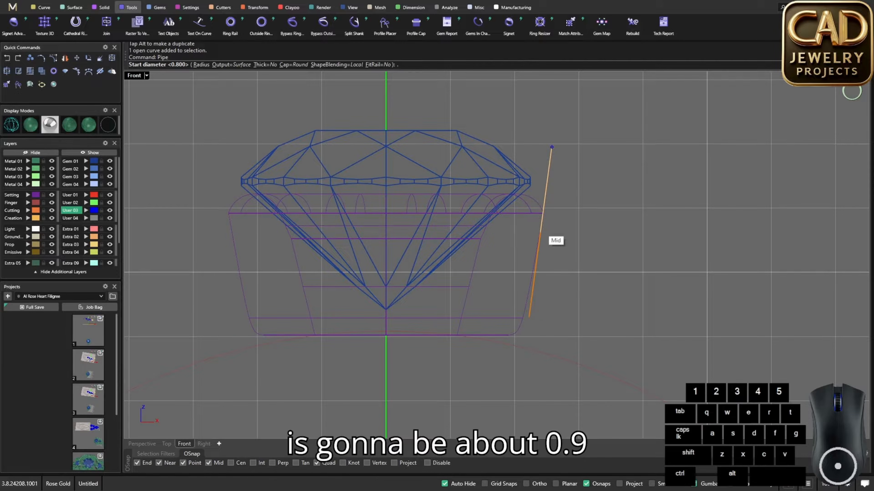
text(9)
key(Return)
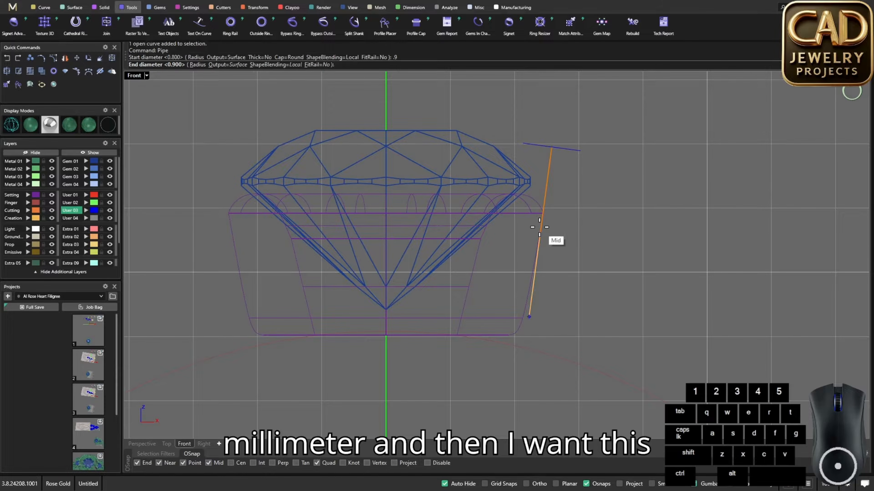
Restart the Pipe with the Round cap option and create the prong with a 0.9 mm diameter at both ends
right_click(525, 210)
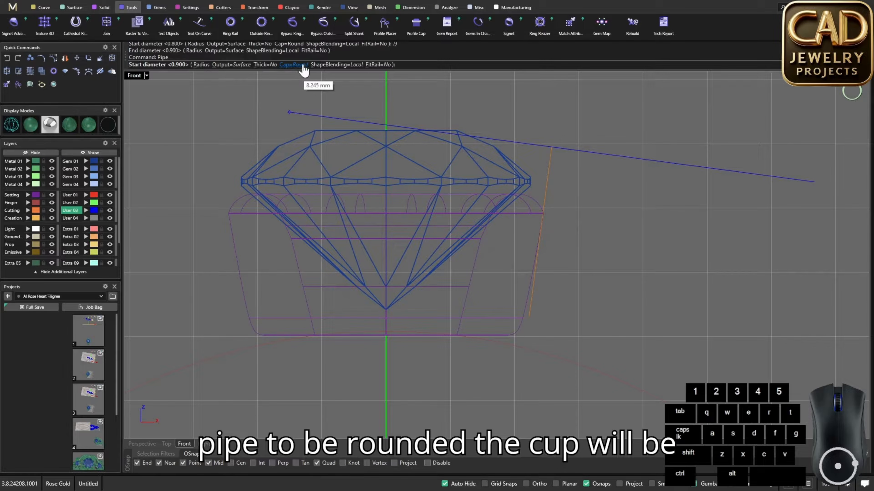
click(289, 64)
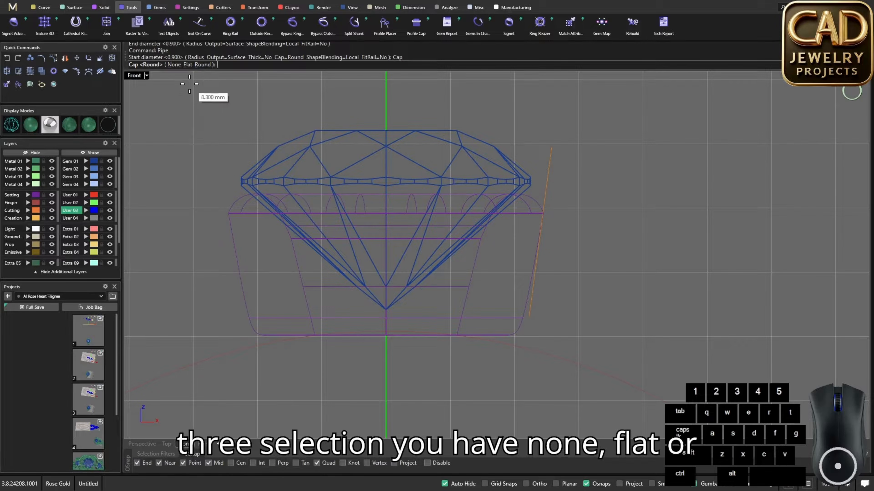
click(202, 65)
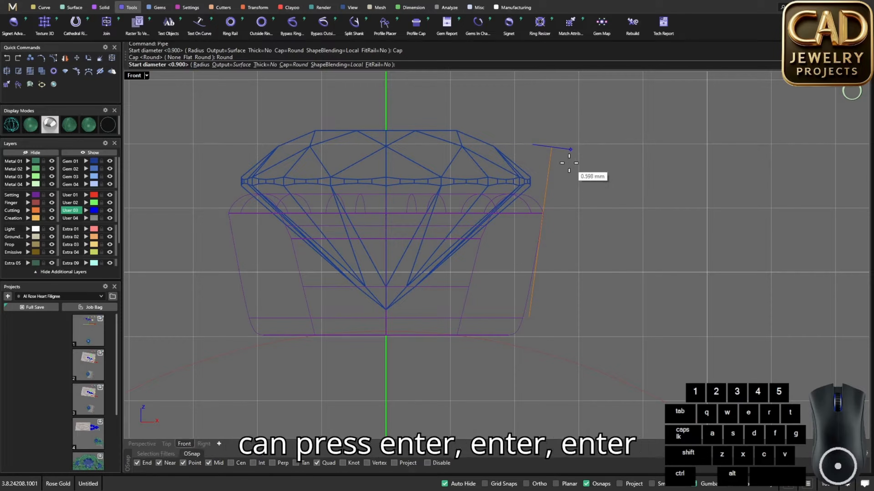
key(Return)
key(Return)
key(Return)
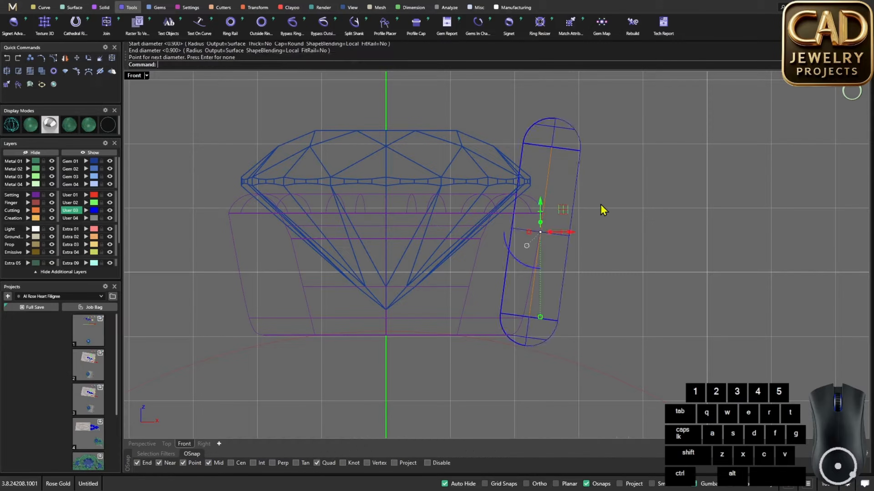
Assign the prong pipe and the under bezel to the Metal 01 layer
click(544, 158)
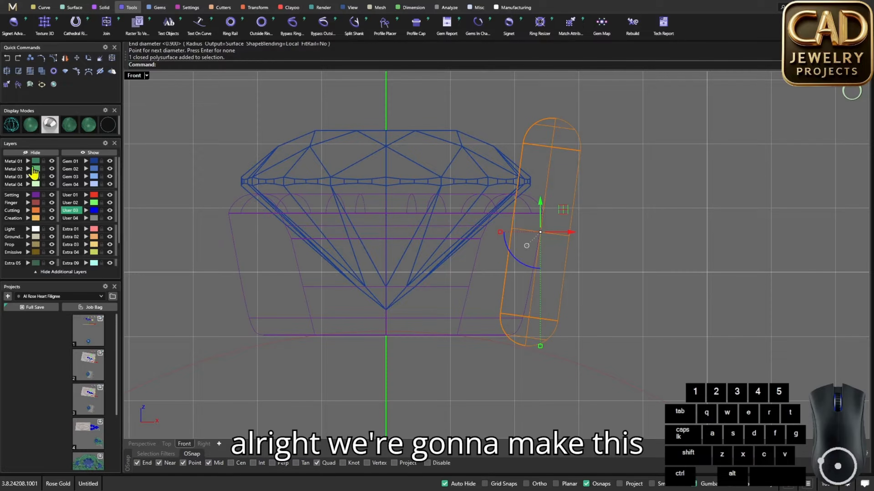
click(35, 162)
click(248, 219)
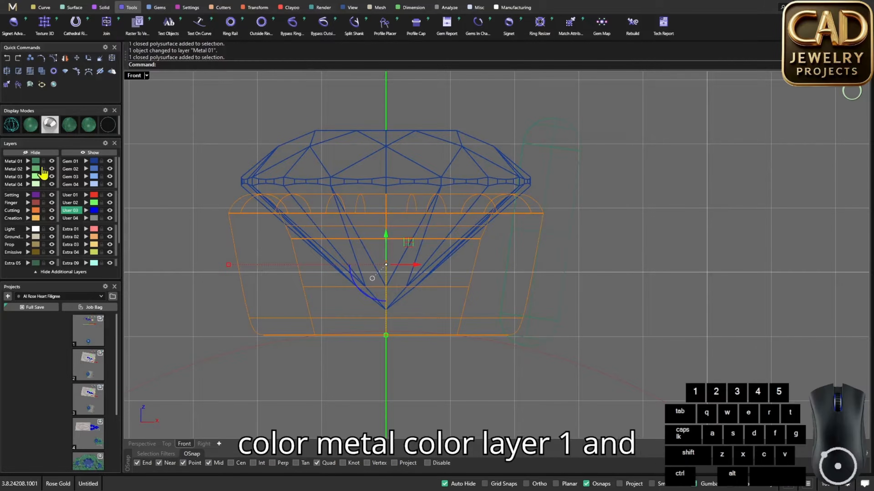
click(31, 162)
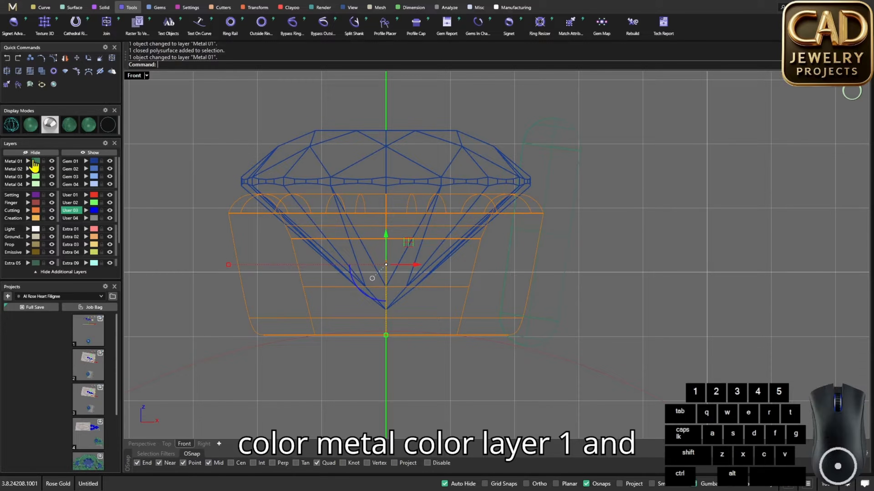
In the Top view, polar array the prong around the construction plane origin with 8 items over 360 degrees
double_click(134, 76)
double_click(132, 75)
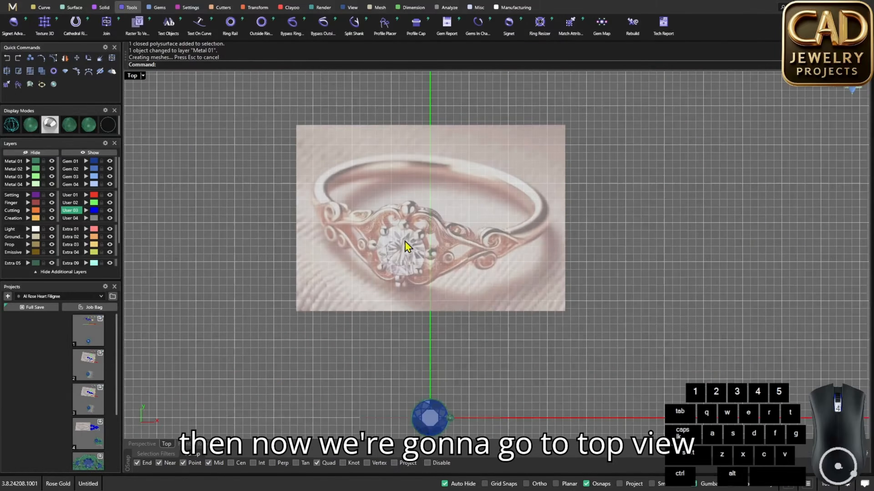
right_drag(449, 322, 456, 251)
scroll(461, 362, up, 8)
right_drag(462, 361, 472, 318)
scroll(460, 296, up, 6)
click(460, 292)
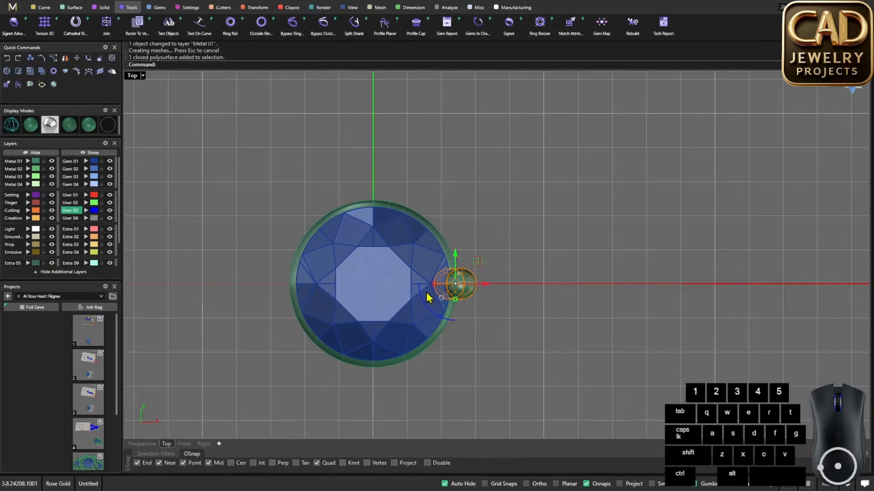
right_drag(427, 296, 460, 269)
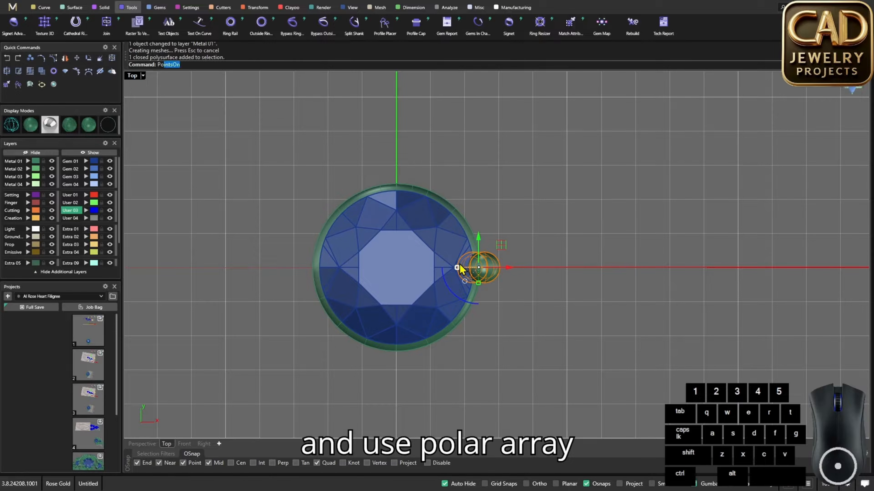
text(P)
key(BackSpace)
text(ArrayPolar)
key(Return)
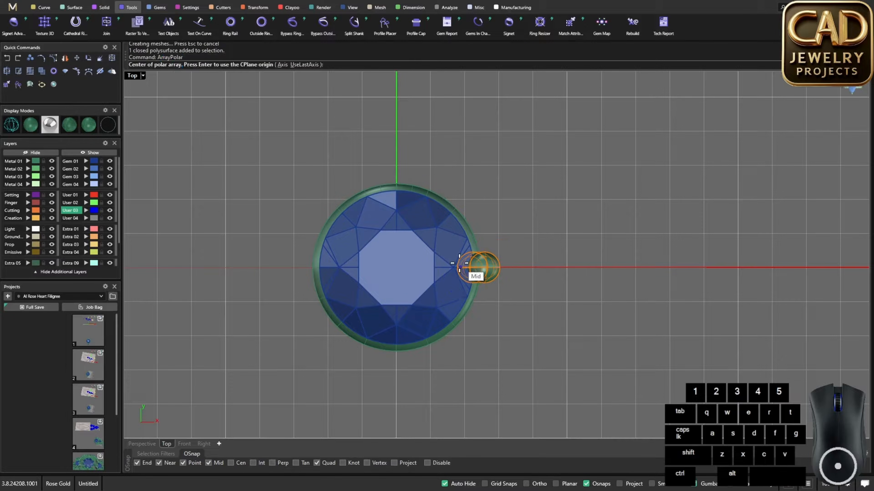
key(Return)
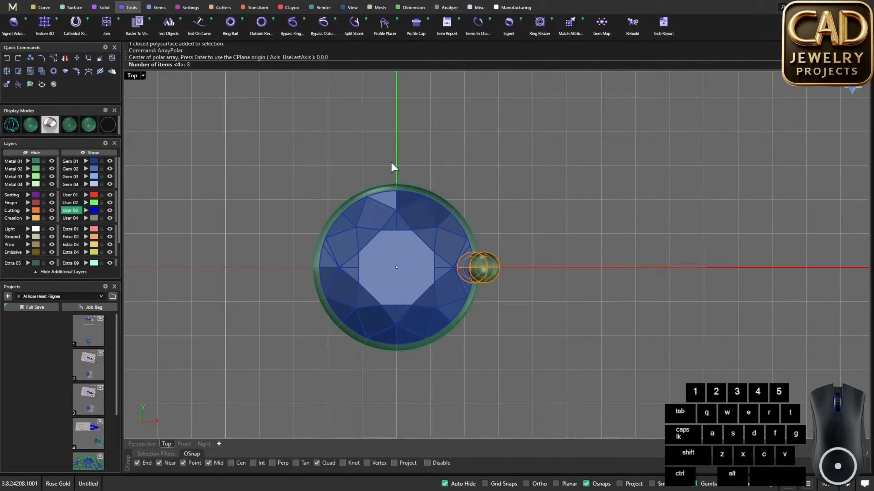
key(Return)
key(Return)
key(Return)
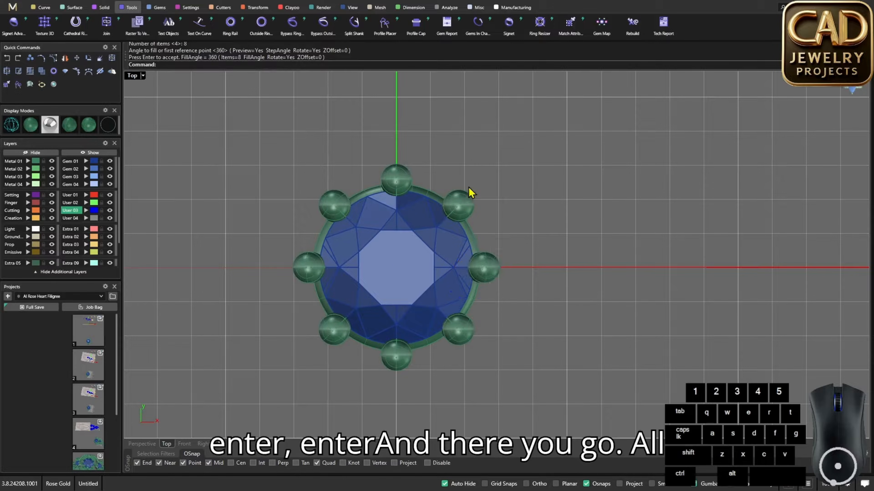
Examine the small spheres above and below the center stone on the reference picture and compare them with the modelled setting
scroll(469, 193, down, 8)
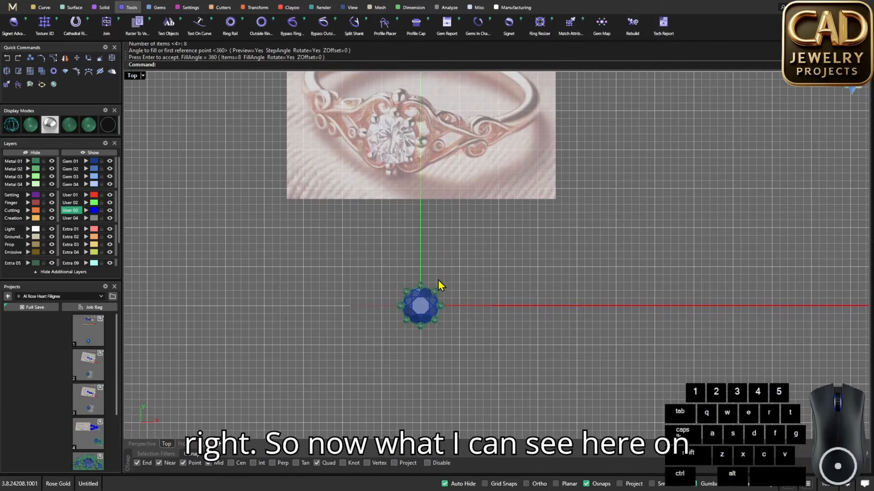
scroll(416, 157, up, 5)
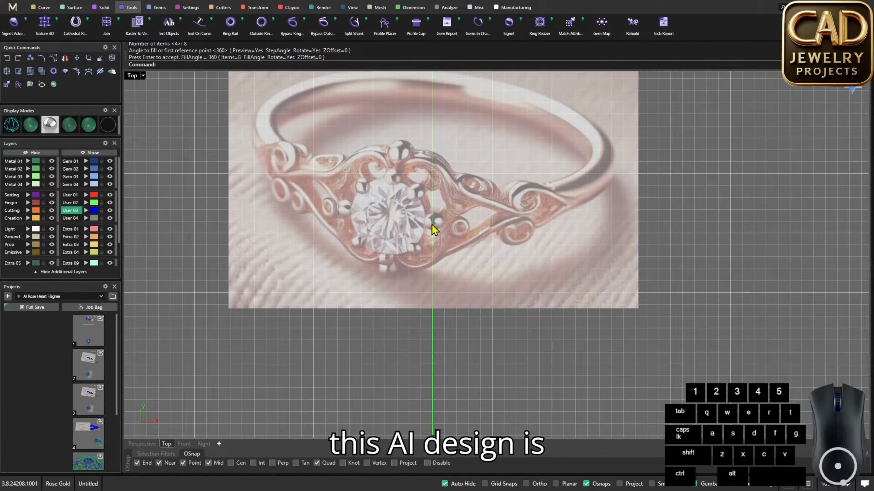
right_drag(442, 210, 454, 201)
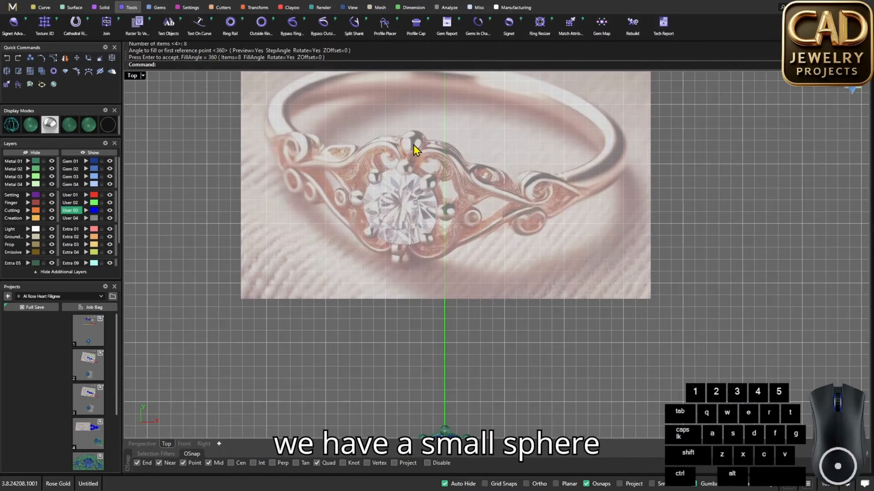
scroll(414, 146, up, 3)
scroll(399, 166, down, 4)
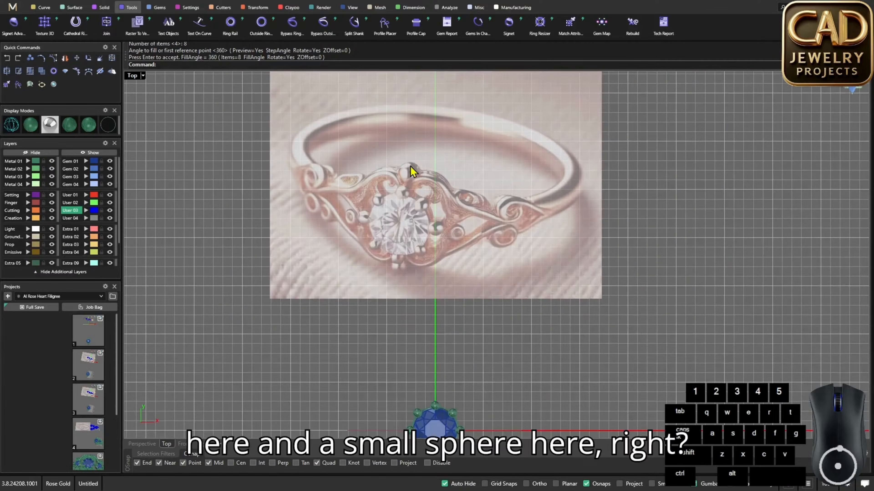
scroll(382, 224, up, 2)
scroll(397, 235, down, 5)
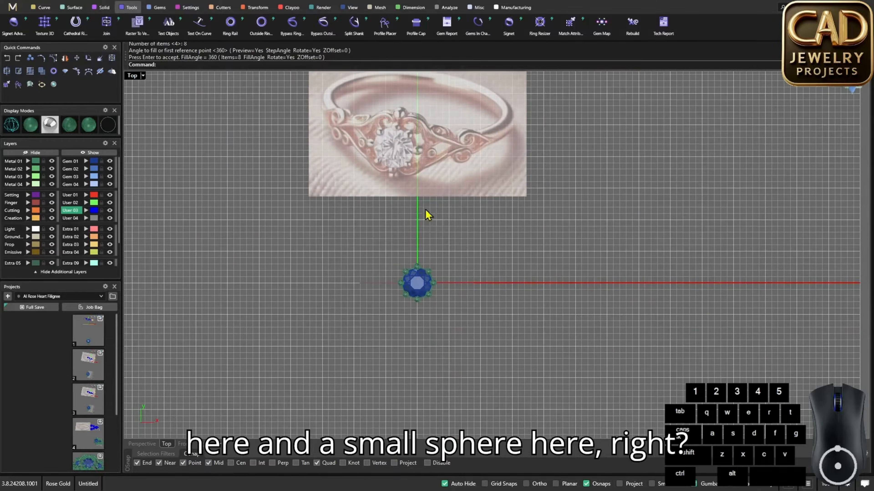
scroll(425, 209, up, 4)
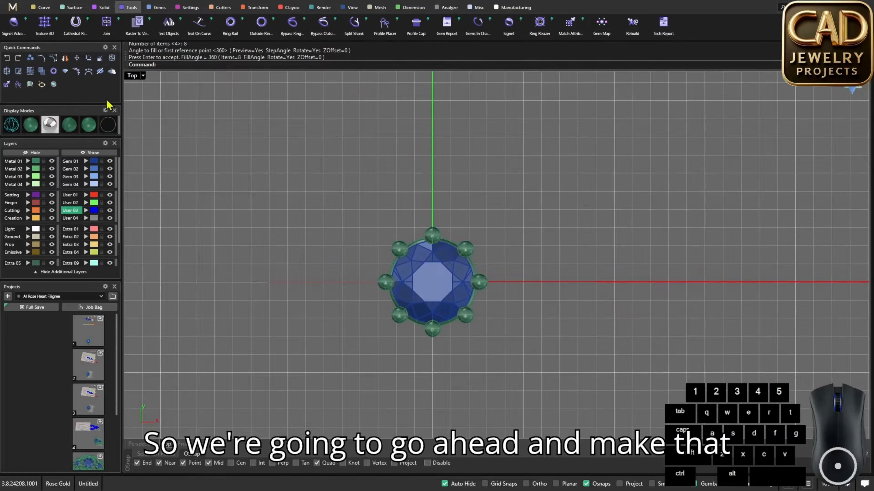
right_drag(278, 168, 282, 184)
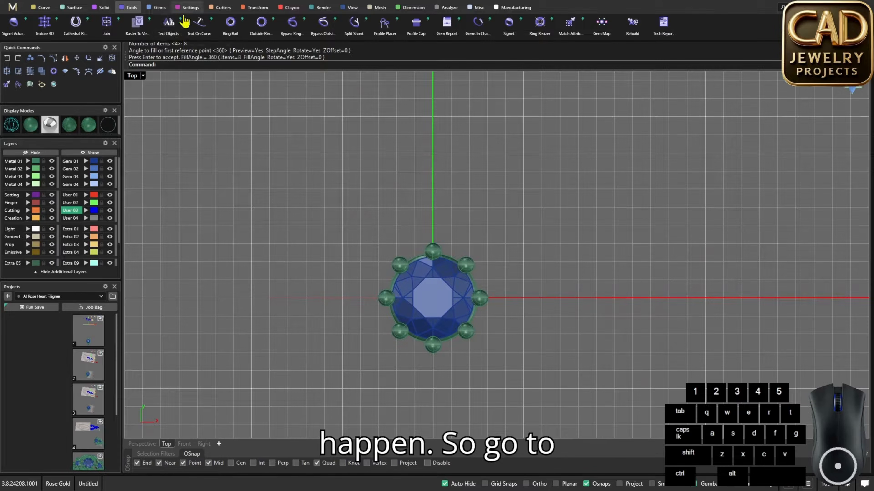
Try to draw a sphere centered at 0,0,0 in the Front view, and delete the misplaced result
click(99, 10)
click(296, 25)
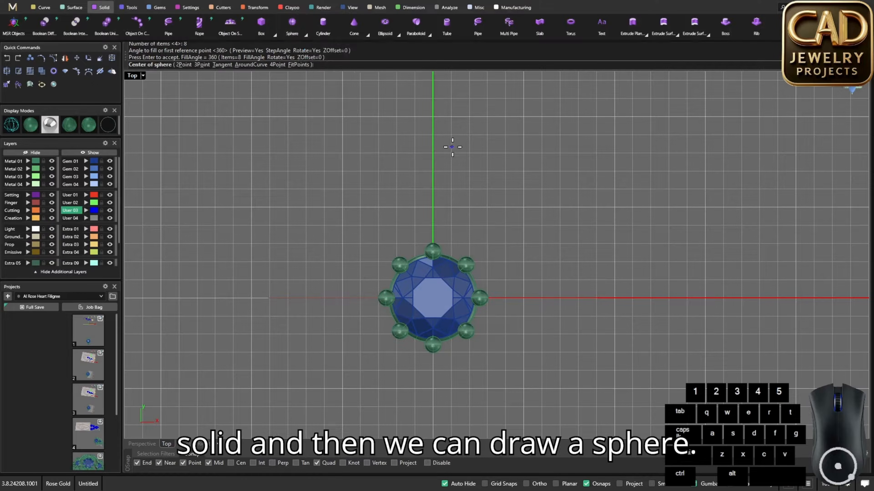
scroll(443, 345, up, 8)
text(0,0,0)
key(Return)
scroll(483, 241, down, 4)
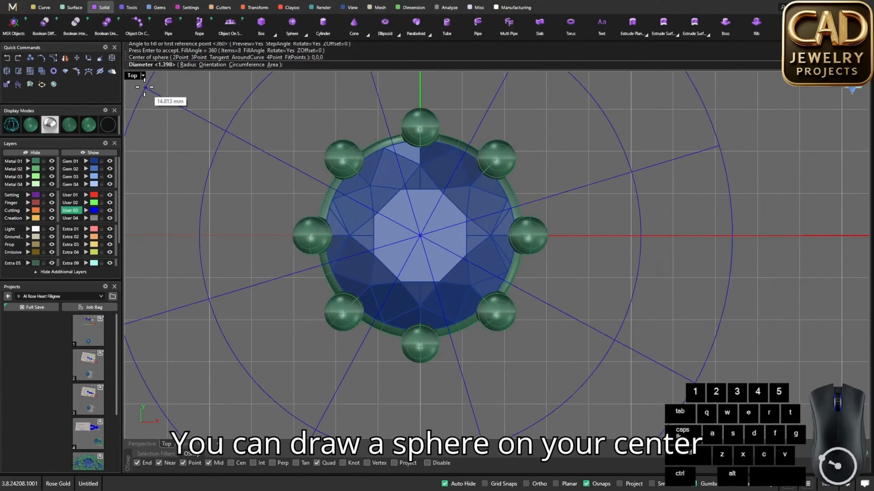
double_click(133, 76)
scroll(357, 270, down, 5)
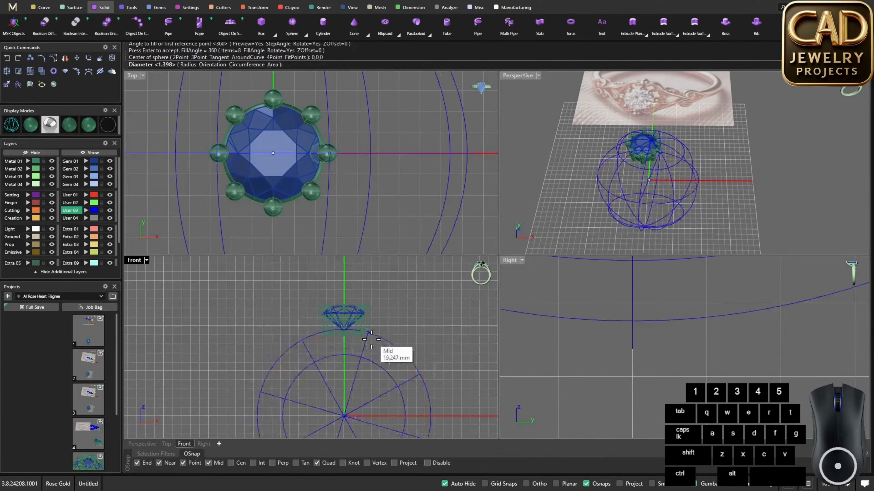
scroll(344, 331, up, 10)
scroll(353, 333, up, 8)
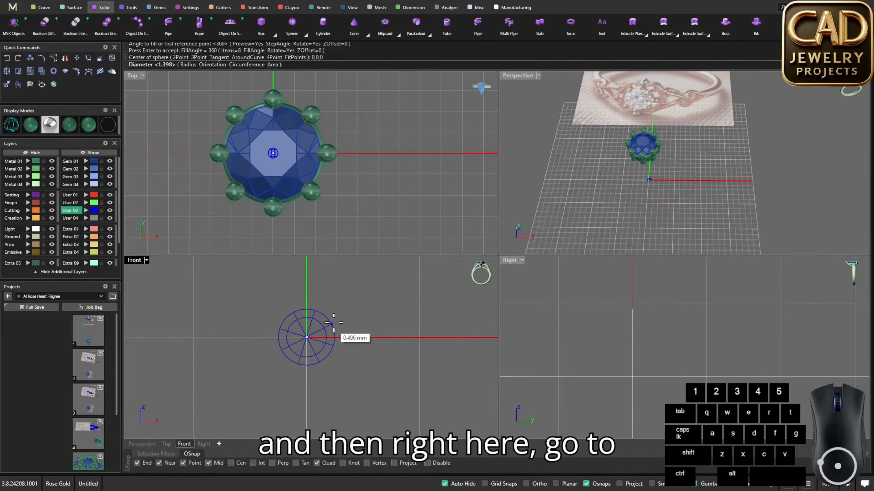
double_click(137, 261)
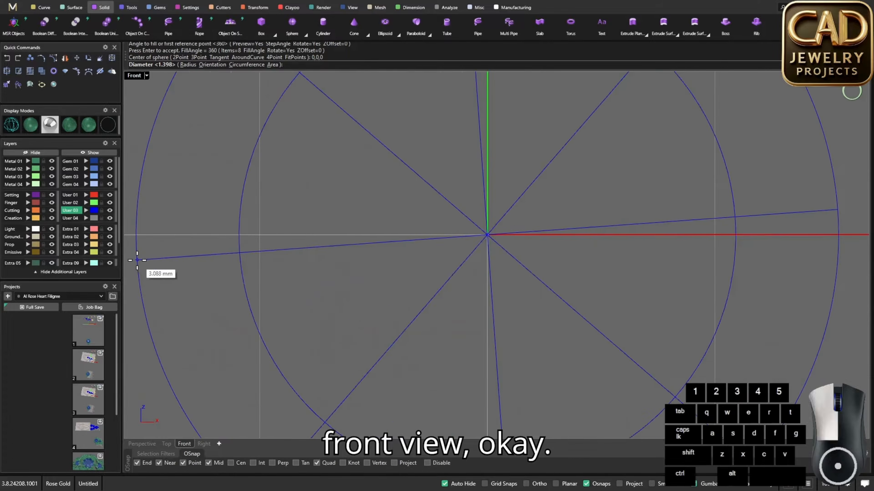
scroll(399, 259, down, 5)
click(341, 252)
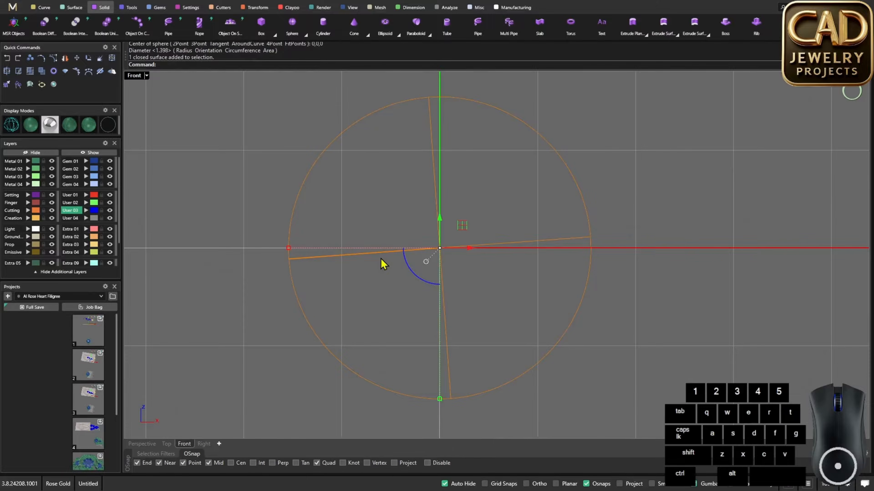
key(Delete)
Draw a small sphere centered at 0,0,0 in the Front view, sizing its diameter freehand without object snaps
scroll(415, 258, down, 2)
key(space)
text(0,0,0)
key(Return)
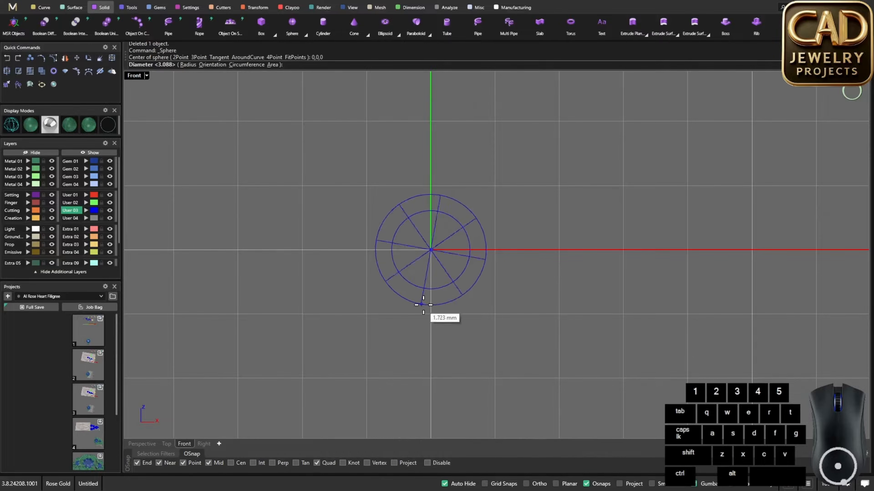
scroll(469, 241, up, 3)
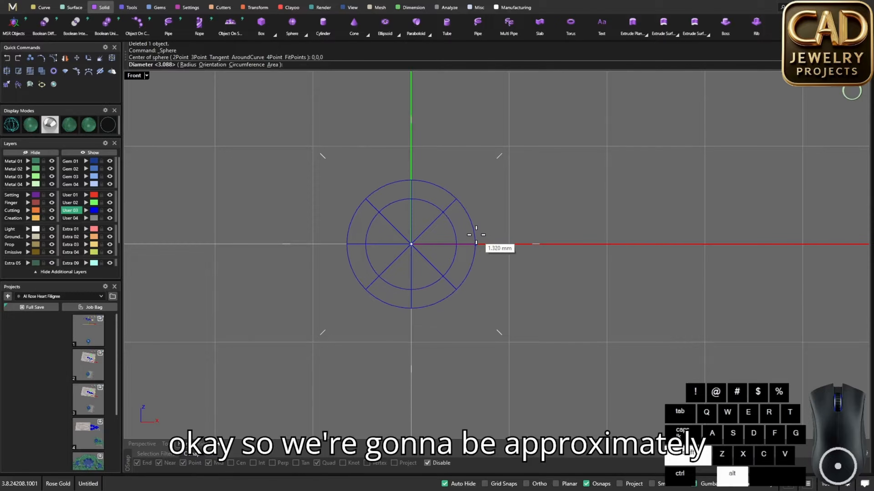
click(491, 231)
scroll(481, 220, down, 4)
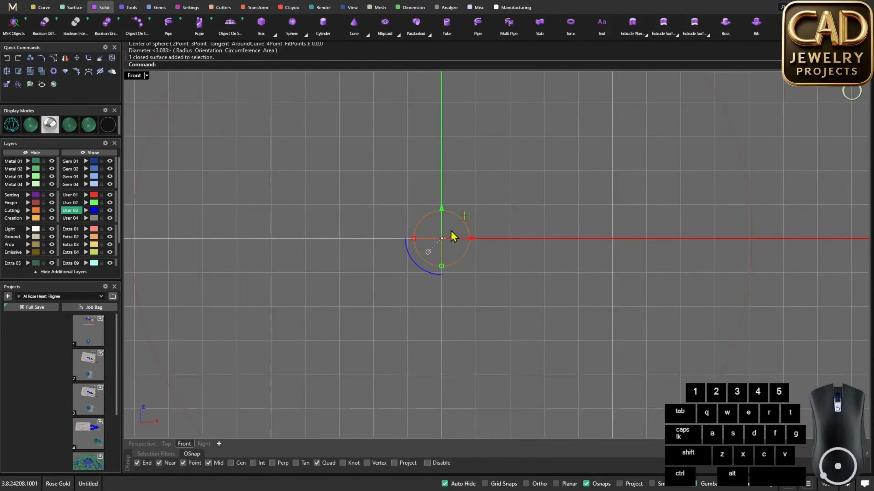
Move the sphere straight up in the Front view to the culet of the center gem
right_drag(452, 234, 439, 306)
drag(439, 289, 440, 174)
scroll(447, 200, up, 8)
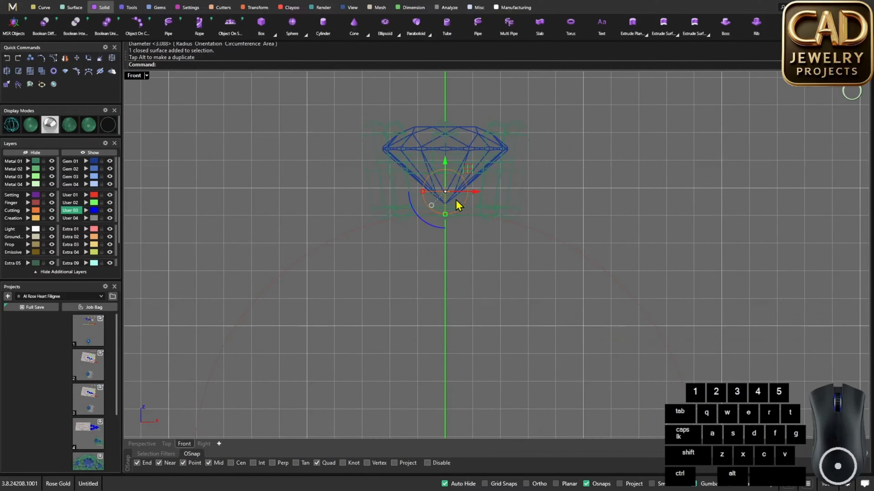
In the Top view, move the sphere along the Y axis until it overlaps the outer side of the prong above the gem
double_click(136, 73)
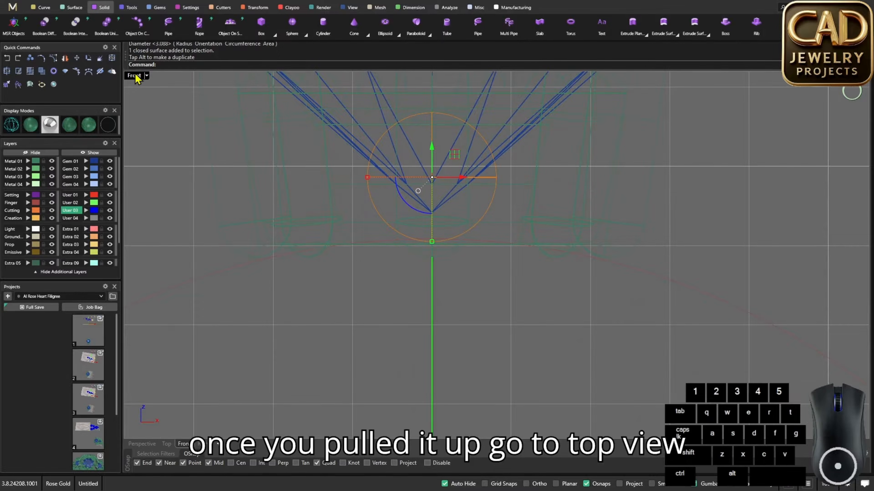
double_click(131, 78)
right_drag(424, 184, 427, 242)
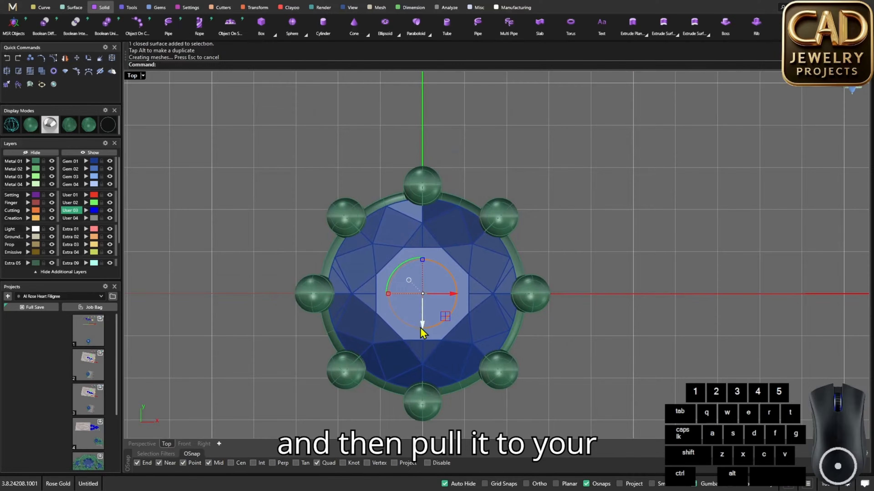
drag(421, 325, 428, 209)
scroll(423, 189, down, 3)
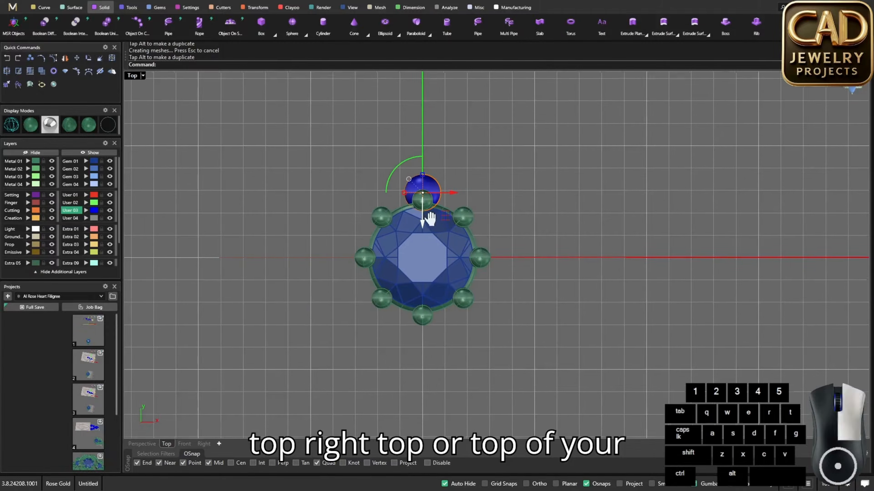
scroll(425, 206, up, 3)
scroll(426, 180, down, 1)
scroll(447, 207, down, 2)
scroll(462, 226, up, 3)
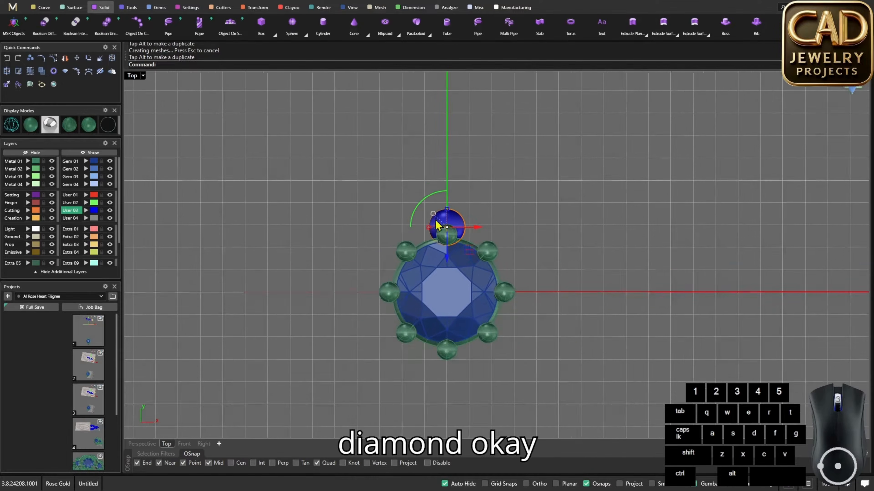
Assign the sphere to the Metal 01 layer and compare its size and position with the ball on the reference picture
click(29, 161)
click(448, 219)
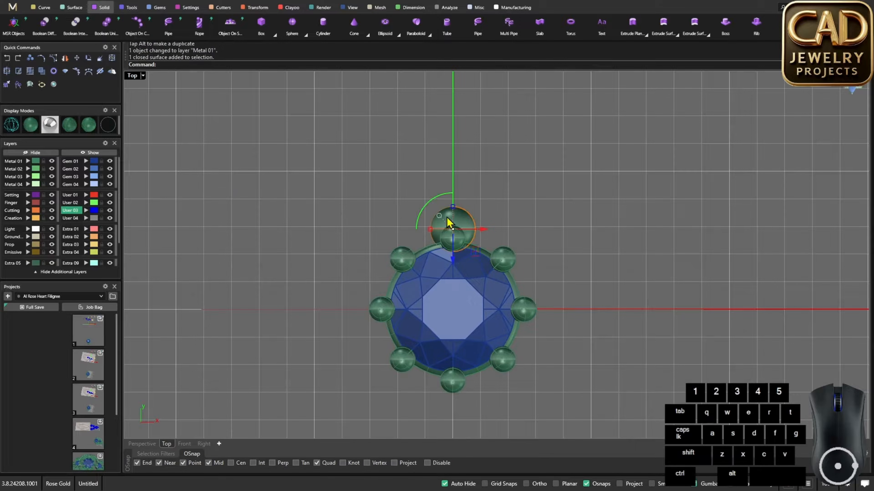
click(28, 161)
scroll(320, 211, down, 10)
right_drag(357, 202, 407, 319)
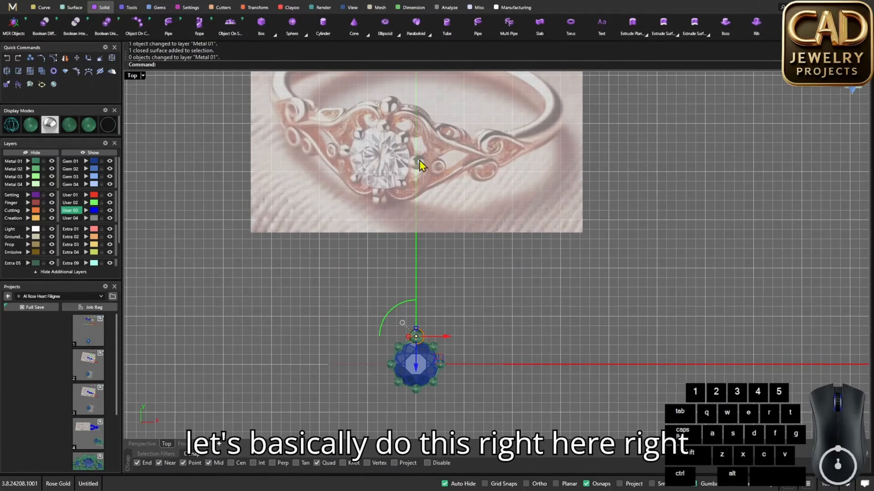
scroll(407, 120, up, 6)
scroll(437, 365, down, 8)
scroll(409, 279, up, 10)
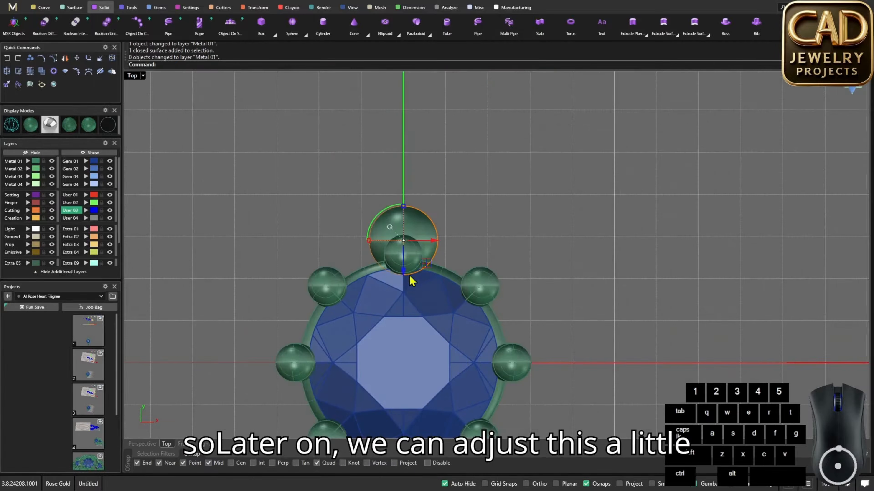
Scale the sphere uniformly to a slightly larger size and nudge it outward from the gem
drag(361, 237, 351, 240)
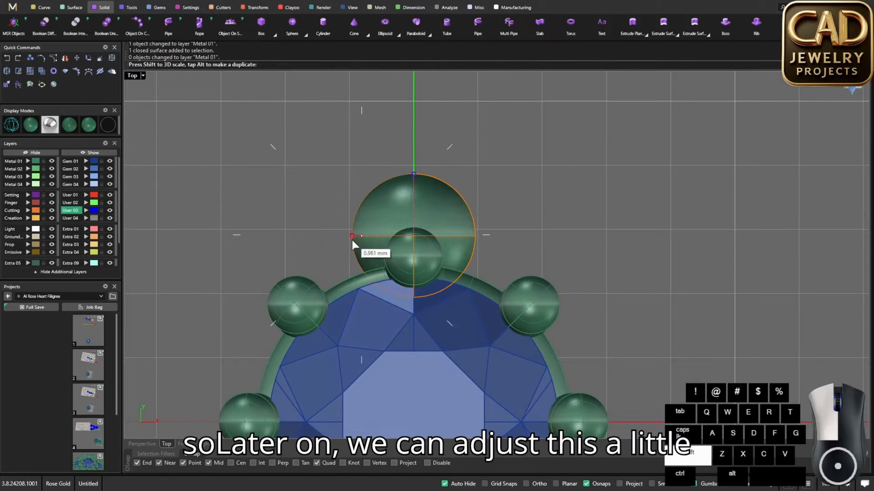
drag(414, 262, 415, 252)
scroll(438, 249, down, 8)
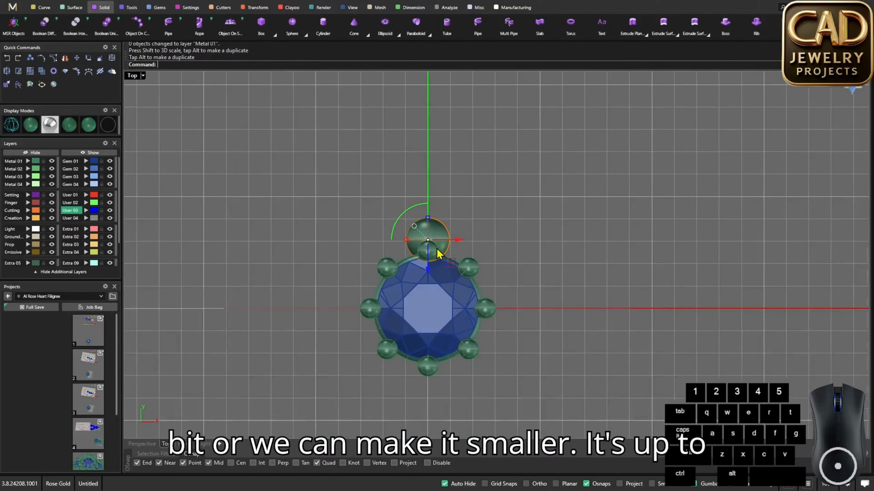
scroll(440, 186, up, 4)
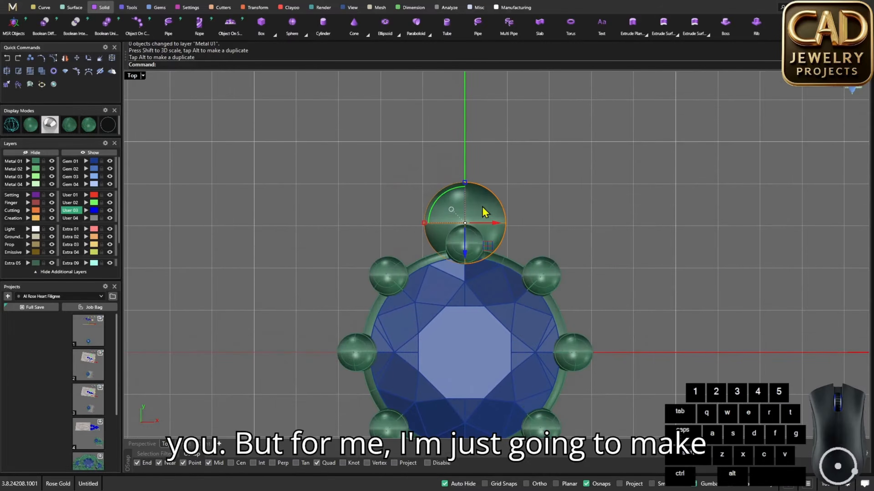
scroll(432, 229, up, 2)
shift+drag(422, 223, 425, 222)
scroll(450, 215, down, 7)
right_drag(454, 213, 460, 192)
scroll(459, 192, up, 5)
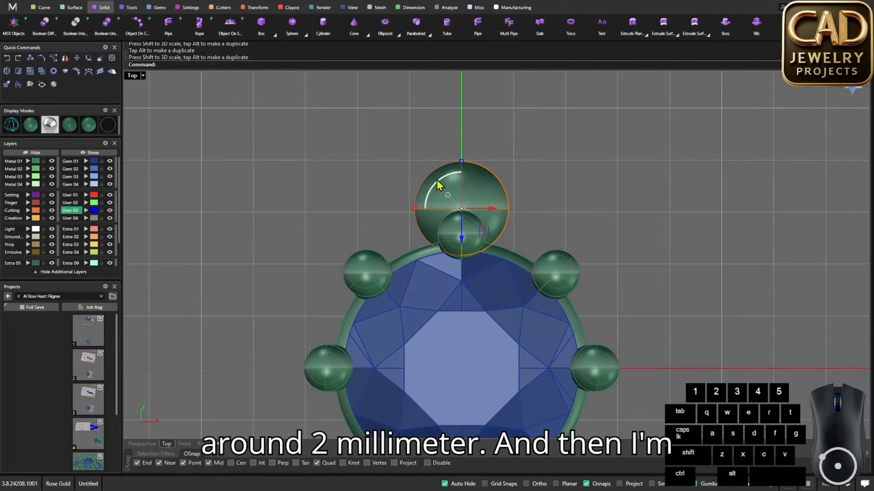
Mirror a copy of the sphere across the X axis through 0,0,0 in the Top view
double_click(133, 77)
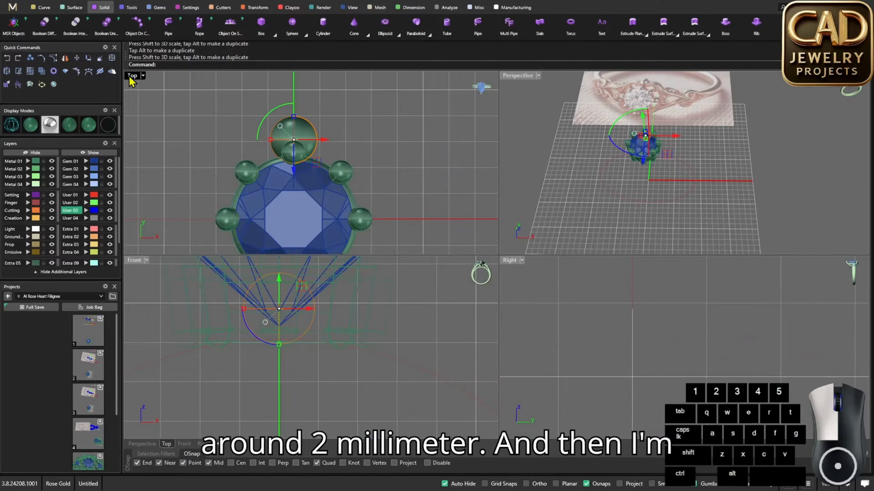
double_click(147, 85)
scroll(456, 265, down, 3)
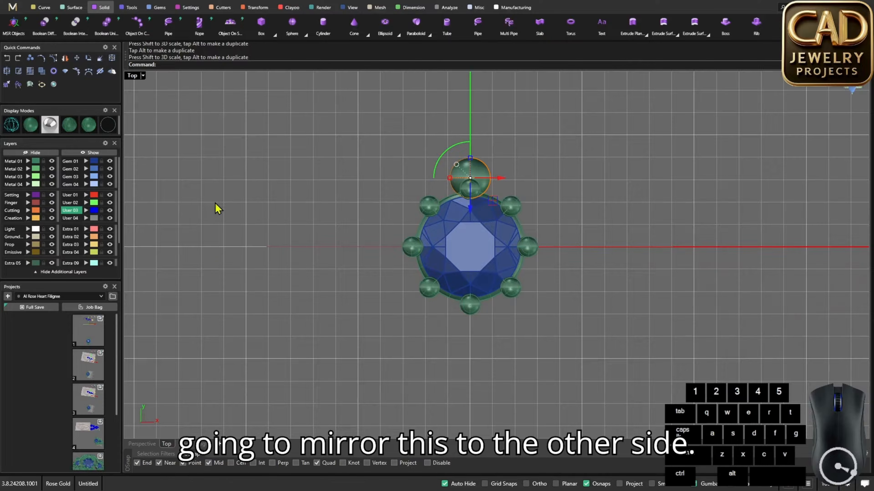
key(Return)
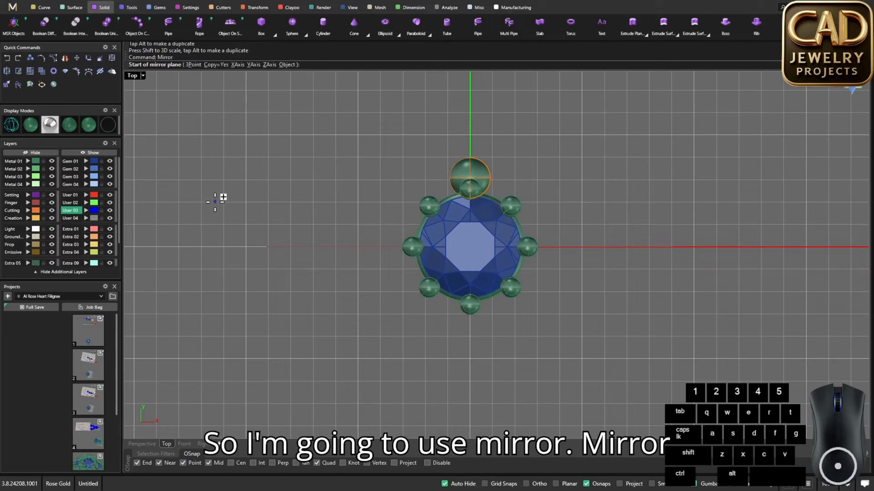
text(0)
key(Return)
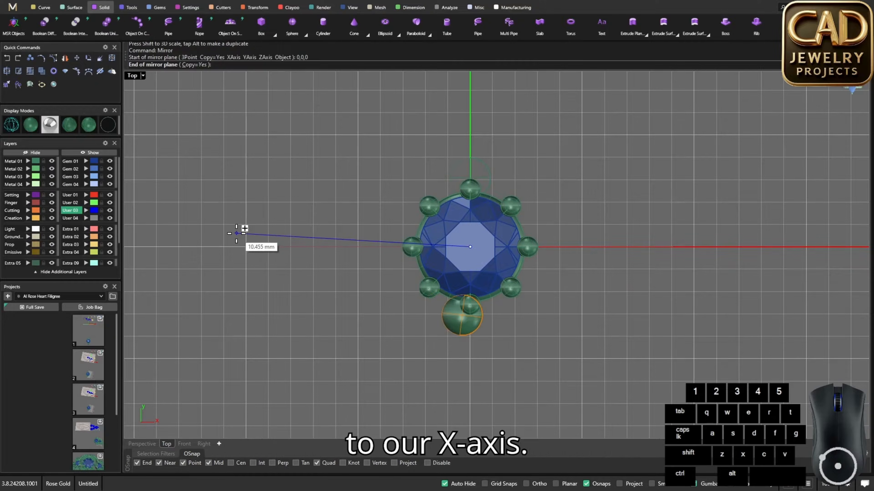
shift+click(238, 245)
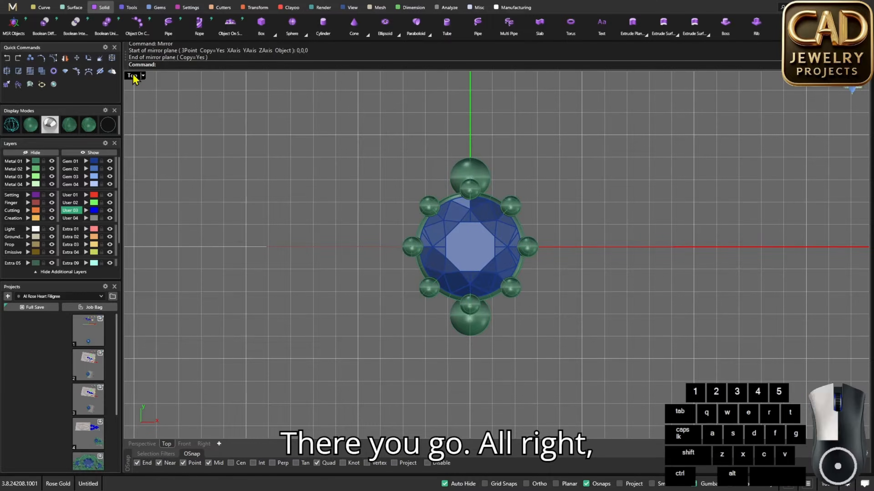
Examine the setting and the scrollwork on the reference picture in the Perspective view
double_click(132, 75)
double_click(518, 75)
right_drag(486, 242, 483, 218)
scroll(424, 130, up, 3)
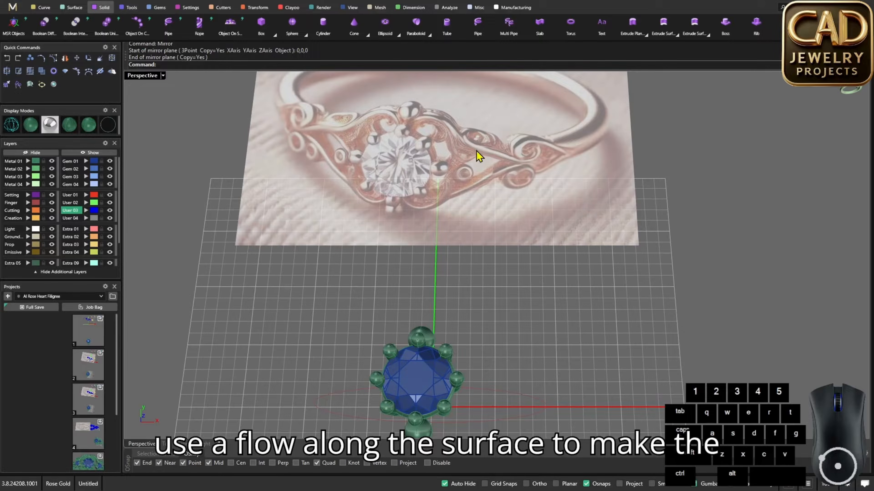
scroll(459, 241, down, 2)
middle_drag(458, 241, 459, 309)
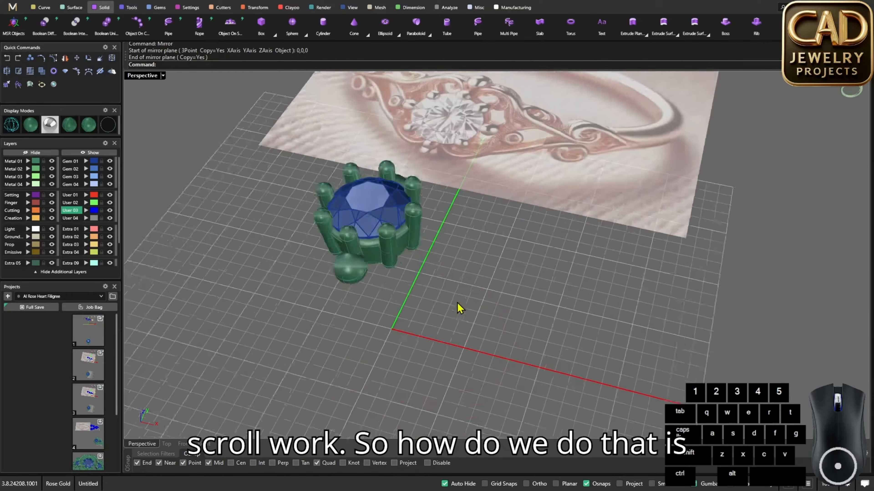
scroll(458, 304, up, 2)
right_drag(457, 304, 488, 315)
Split the ring rail by points at its side quadrant on the positive X side and its top quadrant, and assign the quarter arc to User 02
click(456, 271)
scroll(456, 271, down, 5)
scroll(488, 315, up, 4)
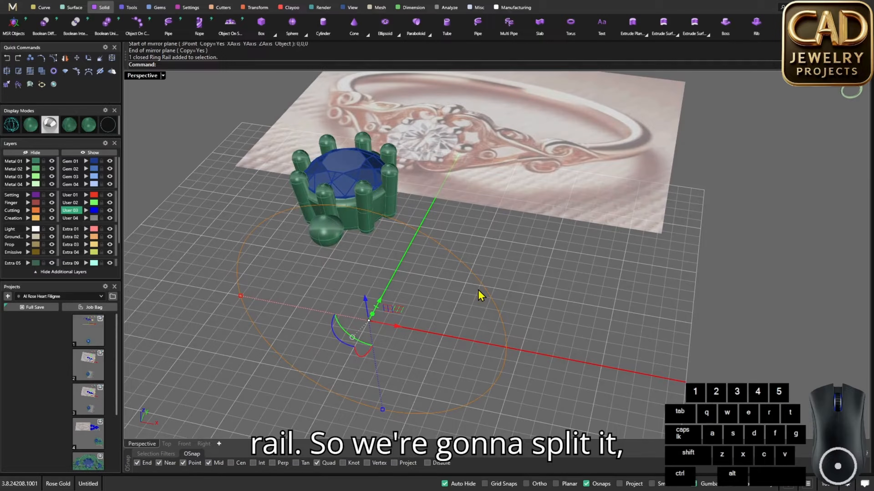
key(Return)
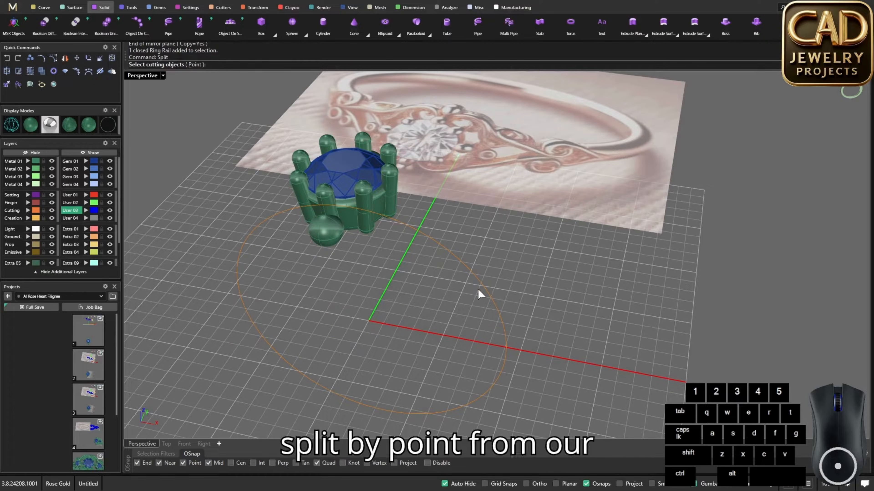
click(202, 66)
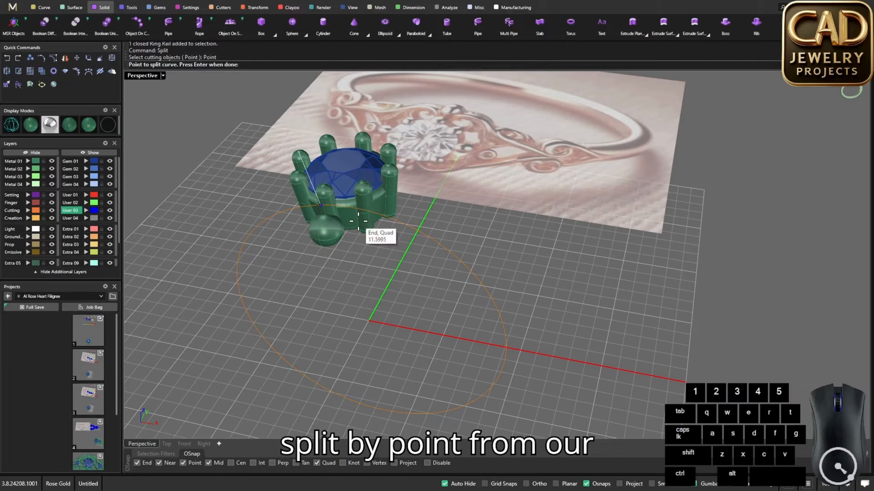
click(505, 348)
right_drag(392, 344, 356, 242)
scroll(351, 246, up, 4)
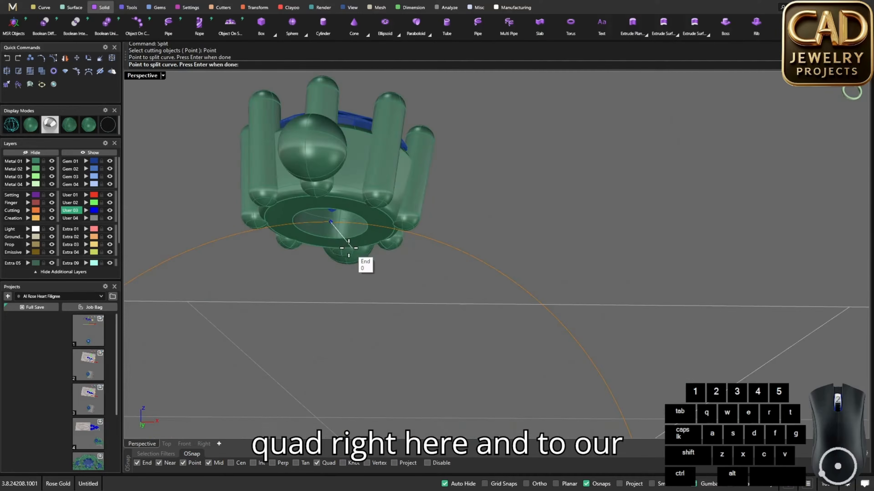
click(328, 223)
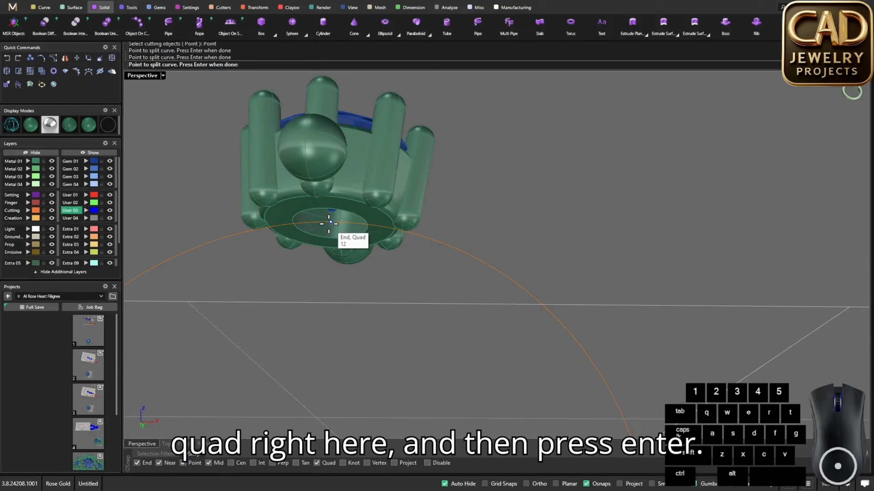
key(Return)
scroll(478, 223, down, 5)
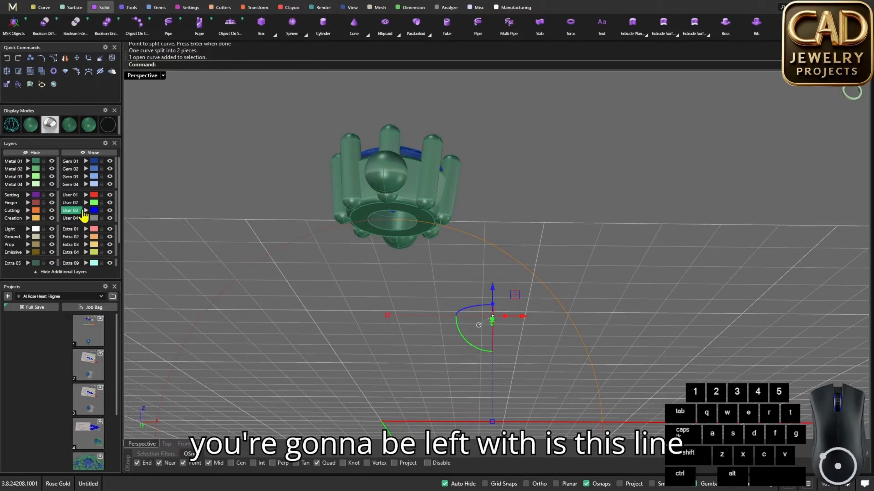
click(87, 203)
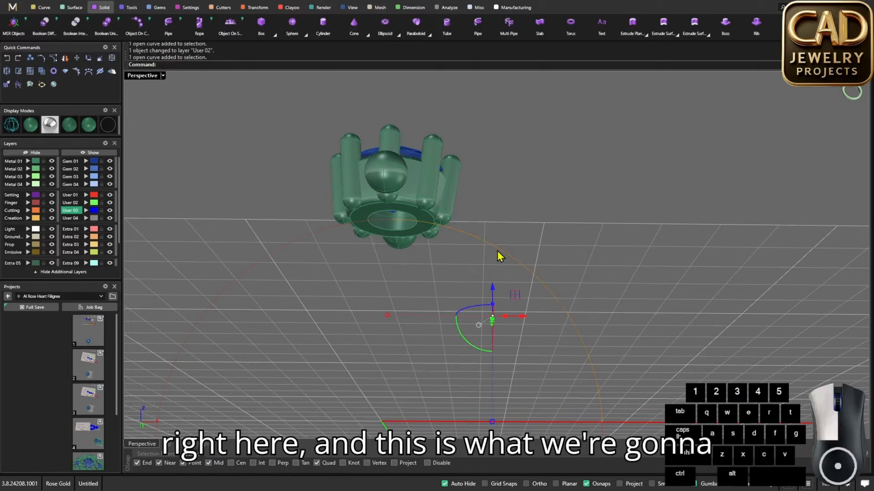
Rebuild the quarter arc with a point count of 10 and degree 3, deleting the input curve
scroll(441, 259, down, 3)
right_drag(441, 259, 462, 282)
scroll(462, 282, up, 2)
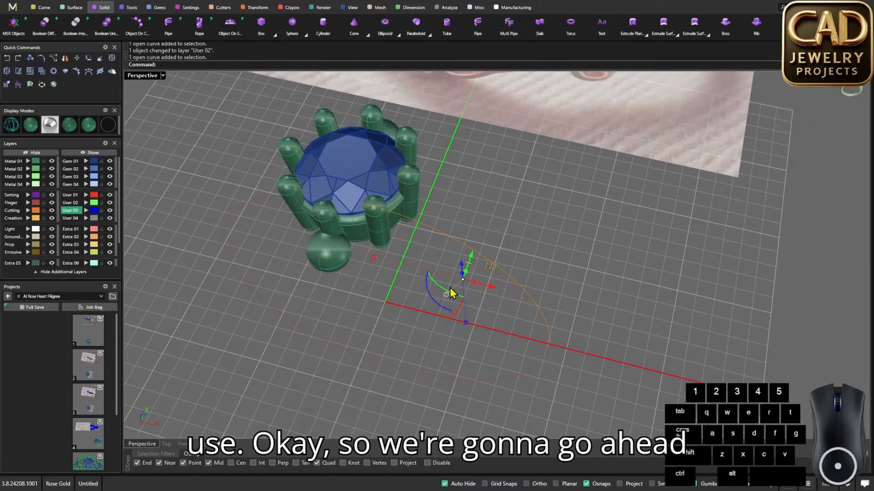
text(rebuild)
key(Return)
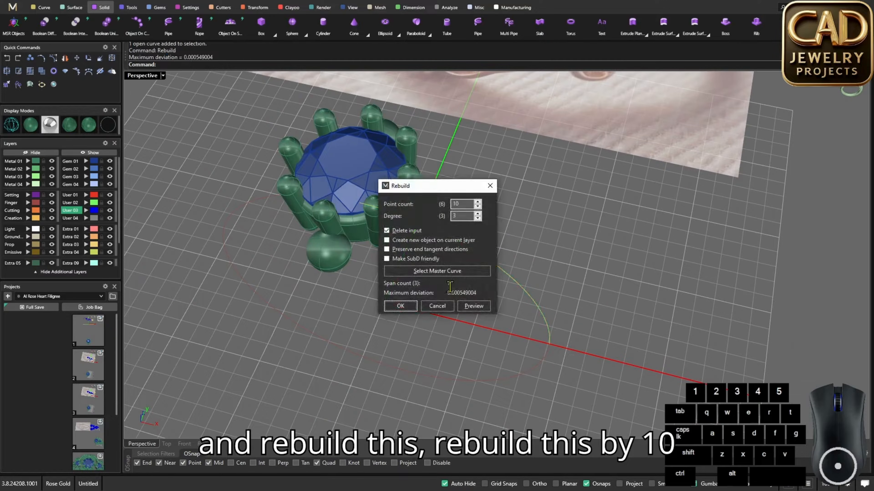
click(457, 217)
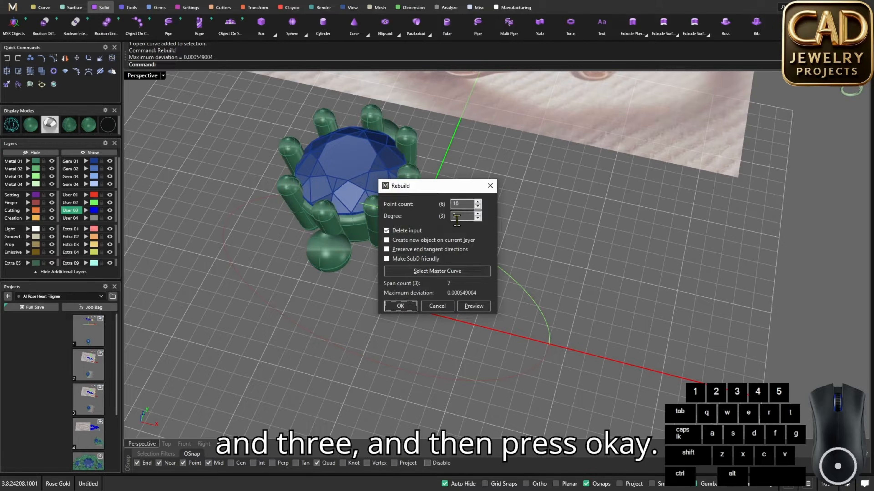
click(397, 306)
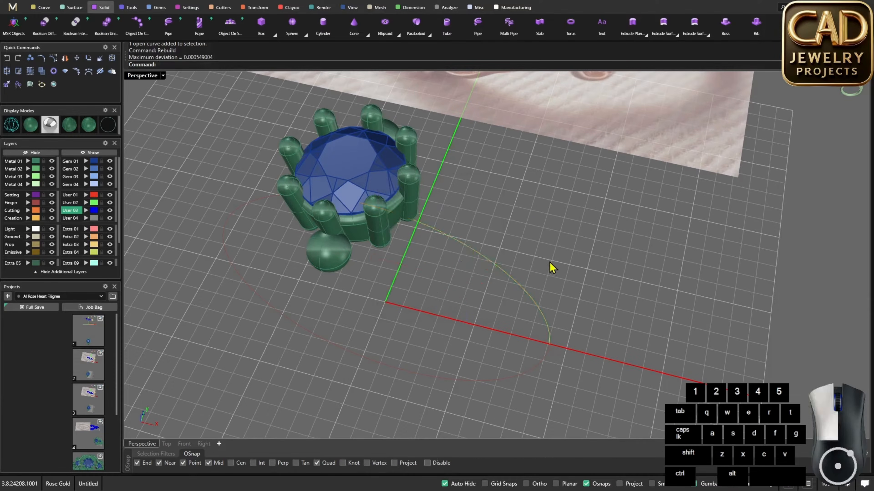
Extrude the rebuilt quarter arc to both sides by 5 mm as an open surface
scroll(450, 297, down, 3)
scroll(477, 275, up, 2)
click(478, 275)
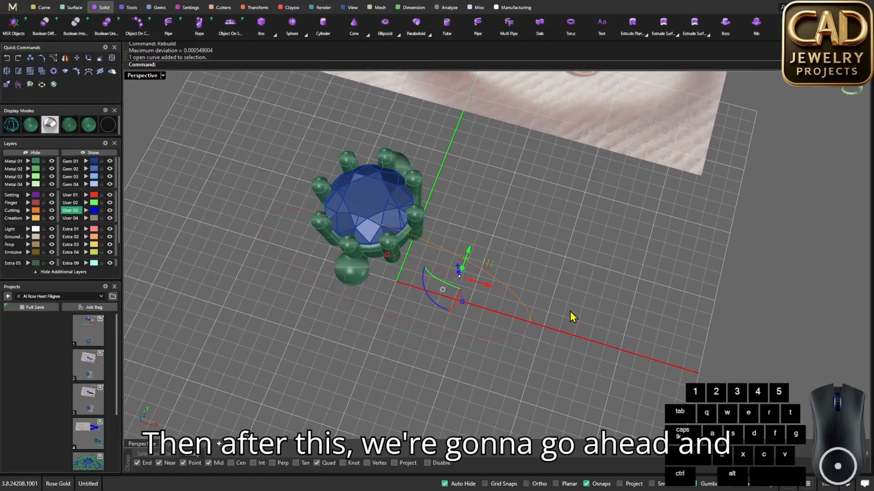
text(ExtrudeCrv)
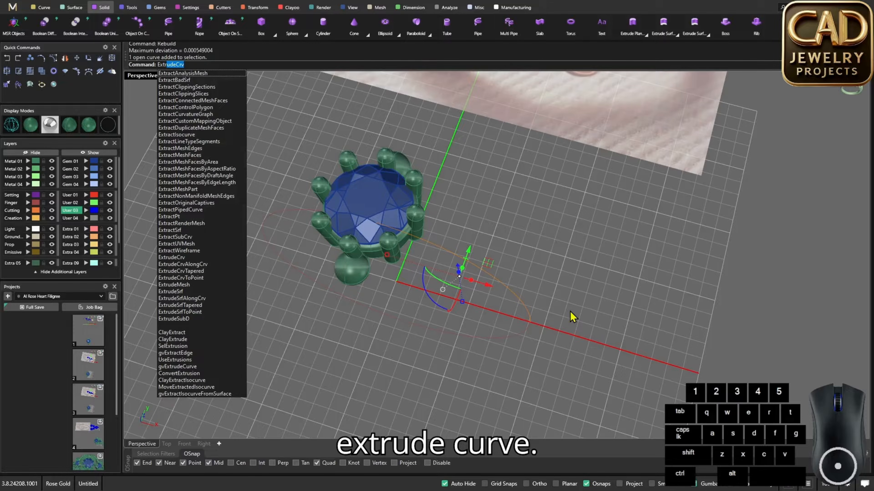
key(Return)
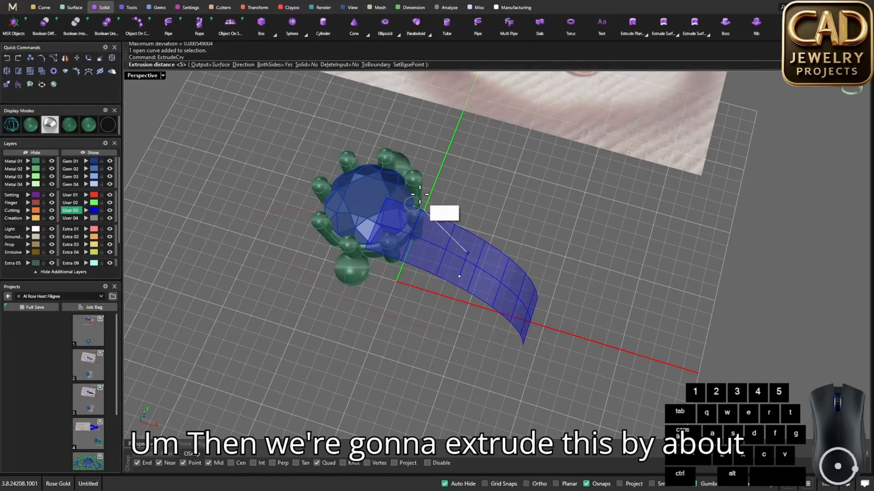
scroll(529, 261, up, 1)
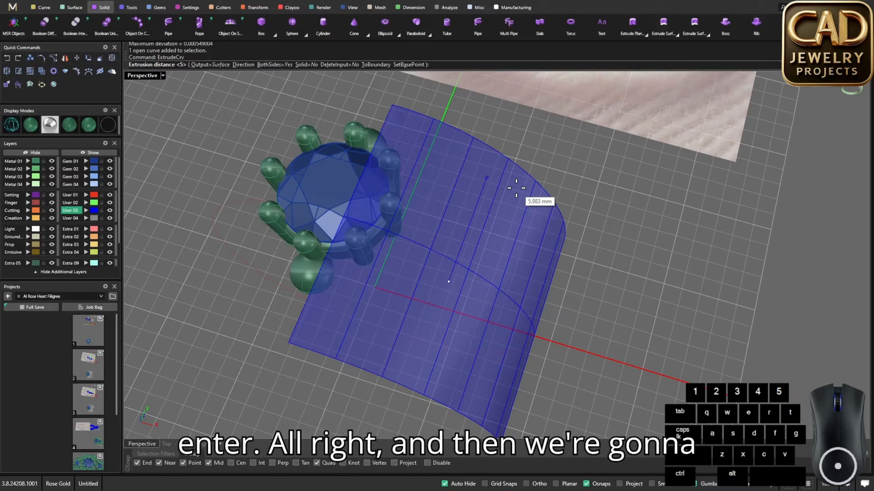
key(Return)
right_drag(517, 191, 544, 238)
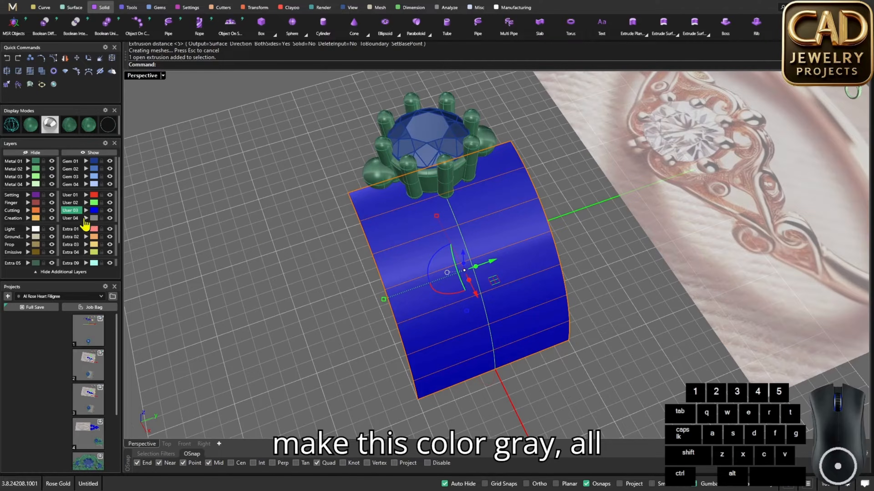
Assign the extruded surface to User 04 and shift the reference picture slightly away from the setting
click(86, 219)
right_drag(312, 302, 499, 212)
click(479, 196)
drag(499, 213, 483, 190)
click(529, 283)
right_drag(528, 282, 471, 294)
scroll(470, 295, up, 5)
Create the UV curves of the gray extruded surface with CreateUVCrv
click(462, 282)
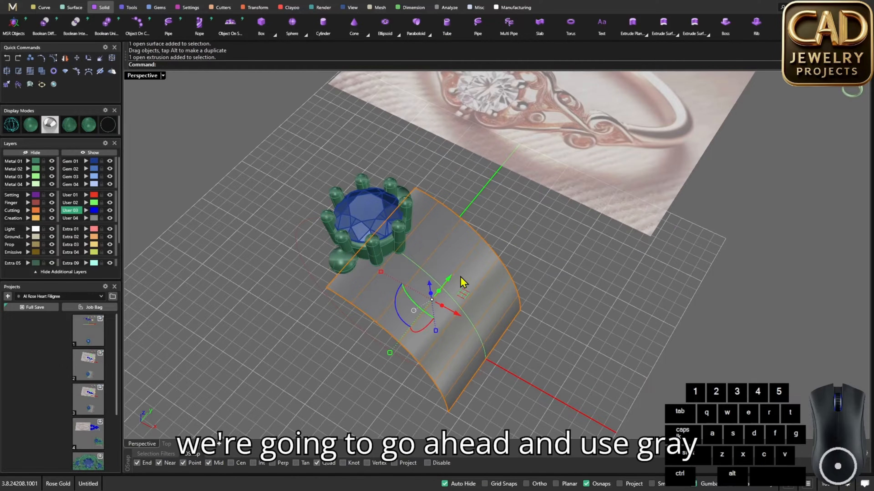
text(CreateUVCrv)
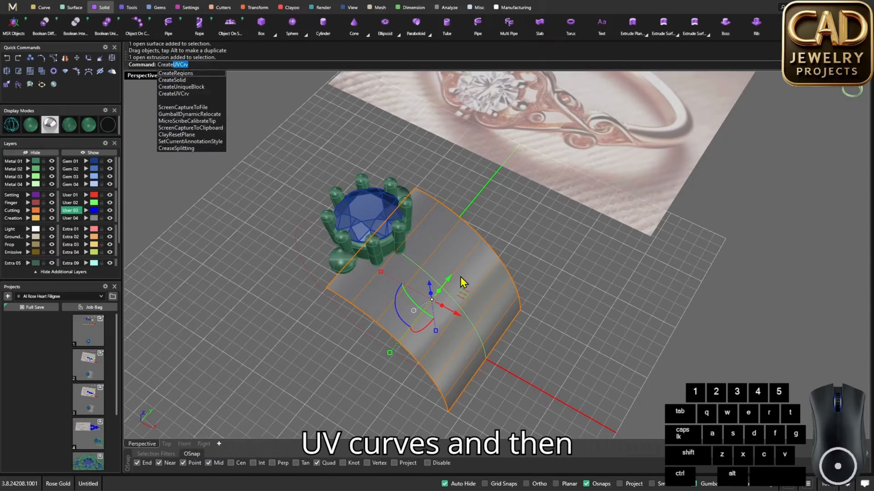
key(Return)
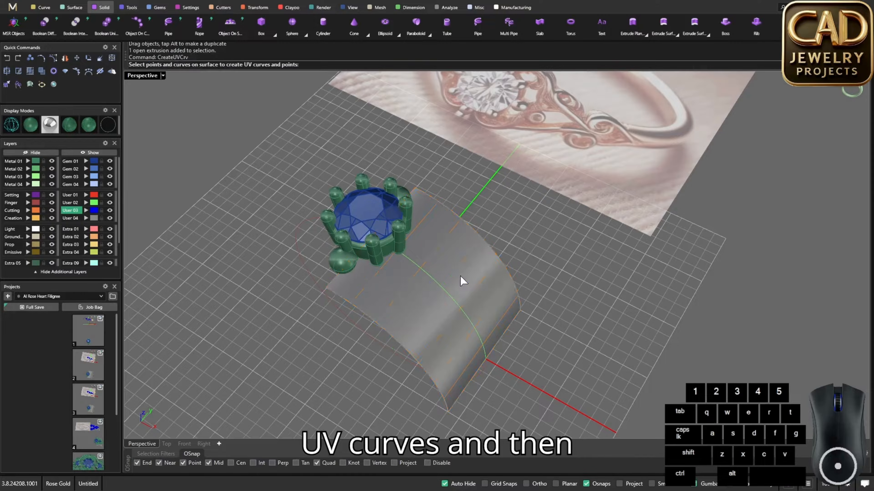
key(Return)
right_drag(460, 276, 532, 299)
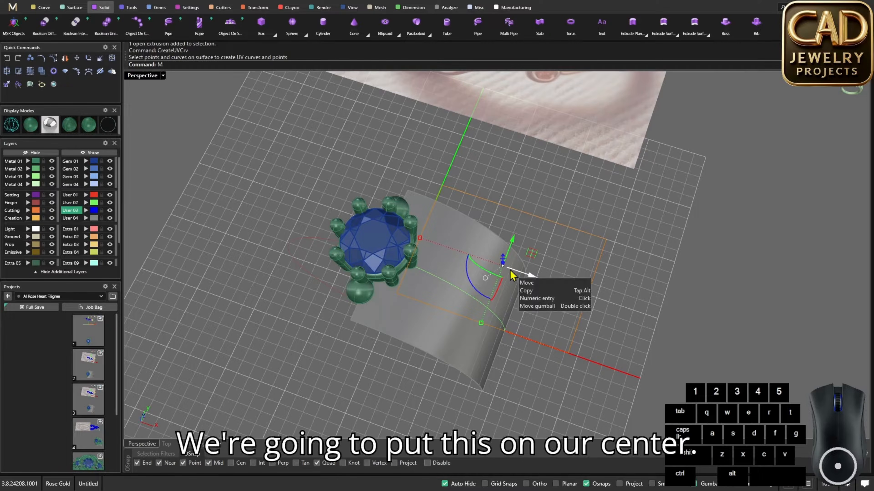
Move the UV rectangle from the midpoint of its lower edge to 0,0,0
text(m)
key(Return)
click(481, 322)
text(0,0,0)
key(Return)
scroll(523, 262, down, 5)
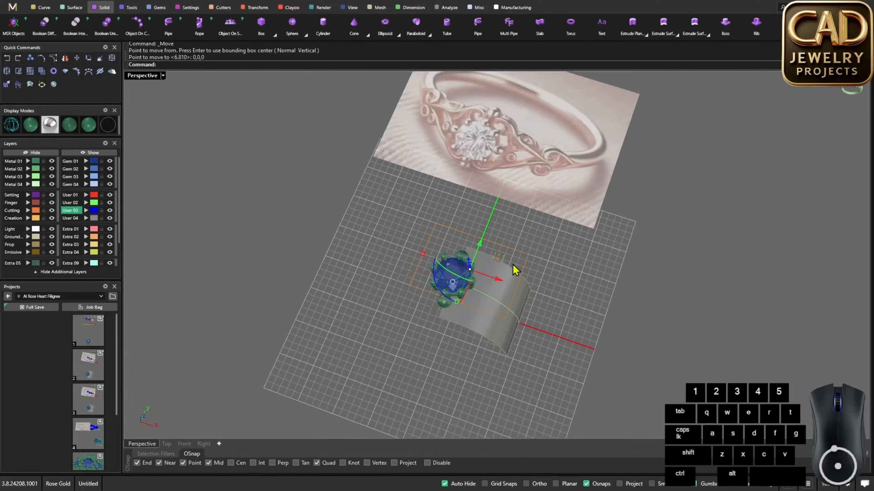
Move the UV rectangle about 19 mm along the positive Y axis onto the reference picture
scroll(505, 261, up, 3)
drag(465, 255, 529, 153)
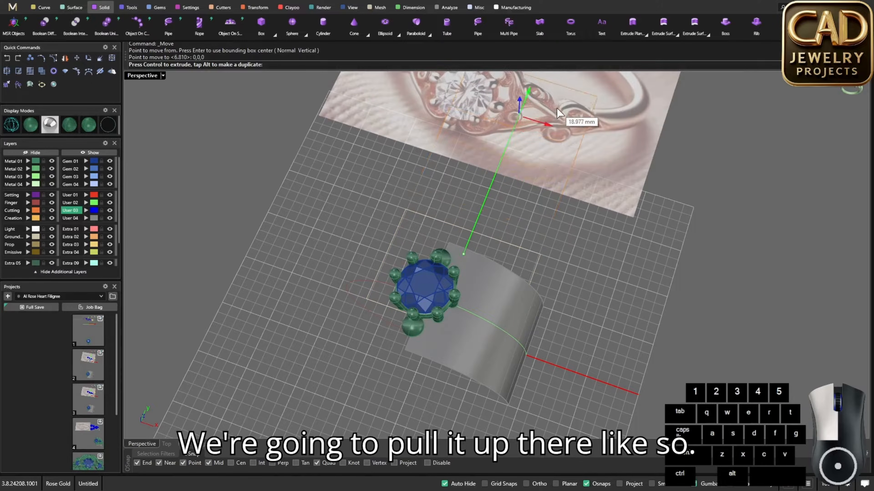
drag(557, 108, 565, 110)
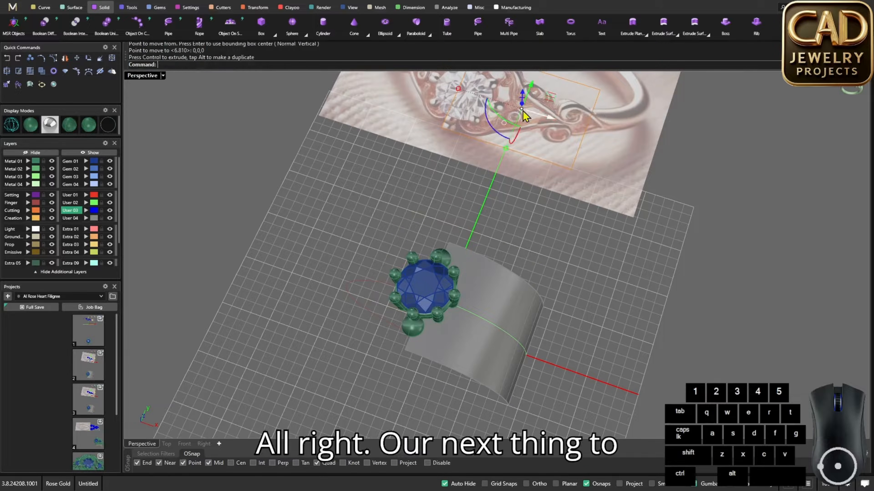
In the Top view, scale the reference picture uniformly to a slightly smaller size and shift it to fit its scrollwork to the UV rectangle
double_click(135, 77)
double_click(134, 75)
scroll(402, 192, down, 6)
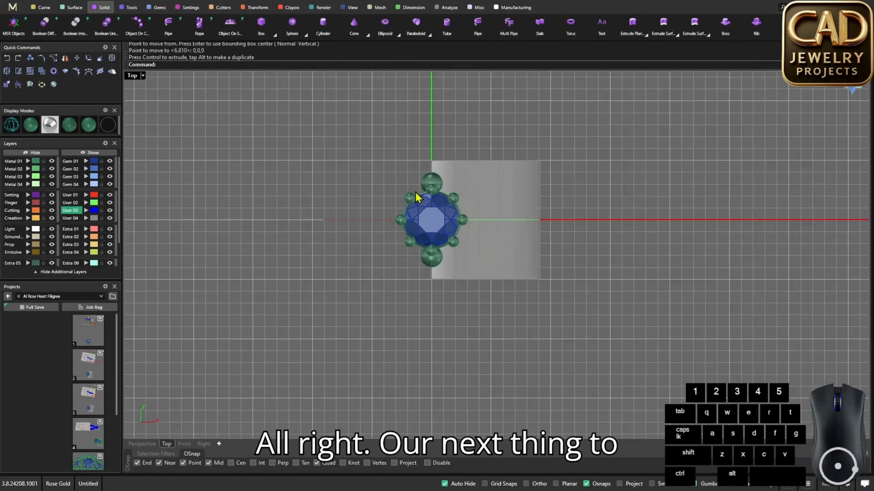
right_drag(415, 192, 452, 356)
right_drag(465, 212, 467, 310)
scroll(426, 146, up, 4)
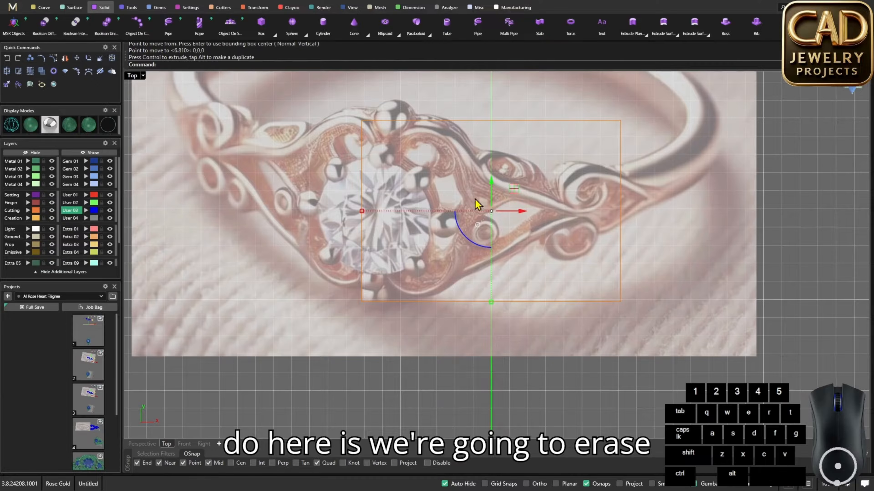
scroll(536, 195, up, 4)
scroll(503, 225, down, 6)
click(536, 243)
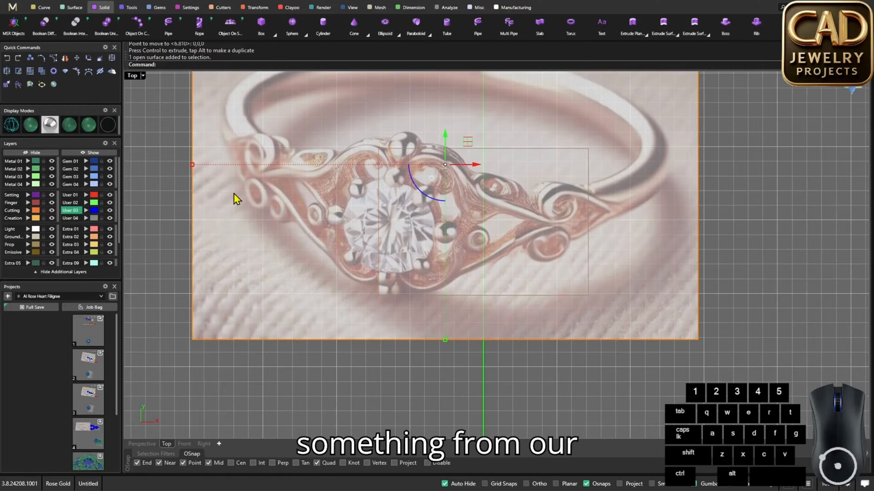
shift+drag(192, 165, 207, 165)
drag(527, 253, 504, 261)
Lock the reference picture against selection
scroll(523, 222, up, 1)
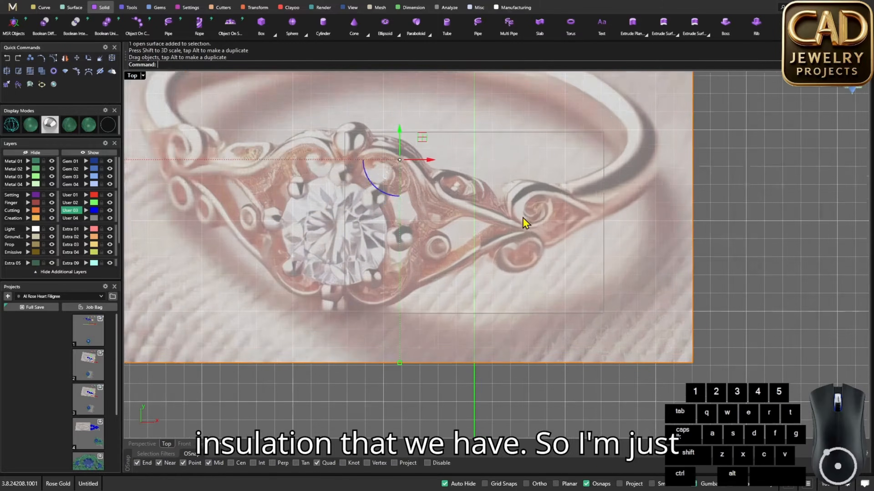
scroll(523, 222, up, 1)
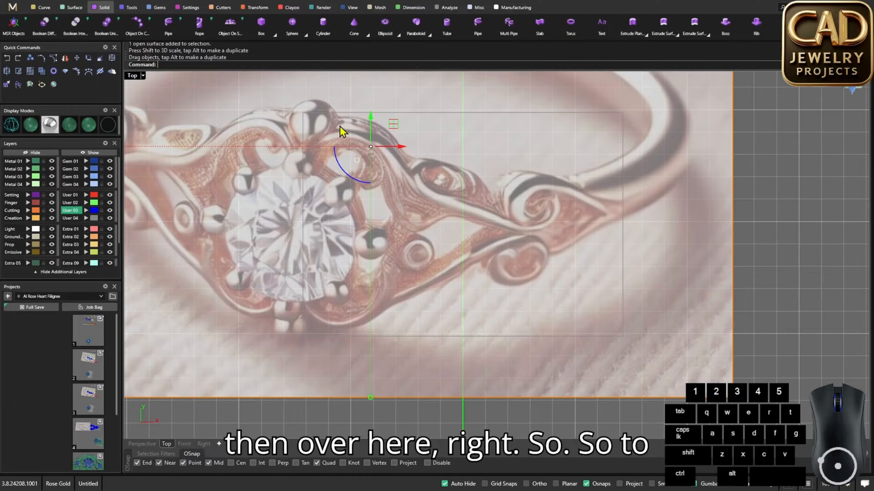
scroll(427, 223, down, 3)
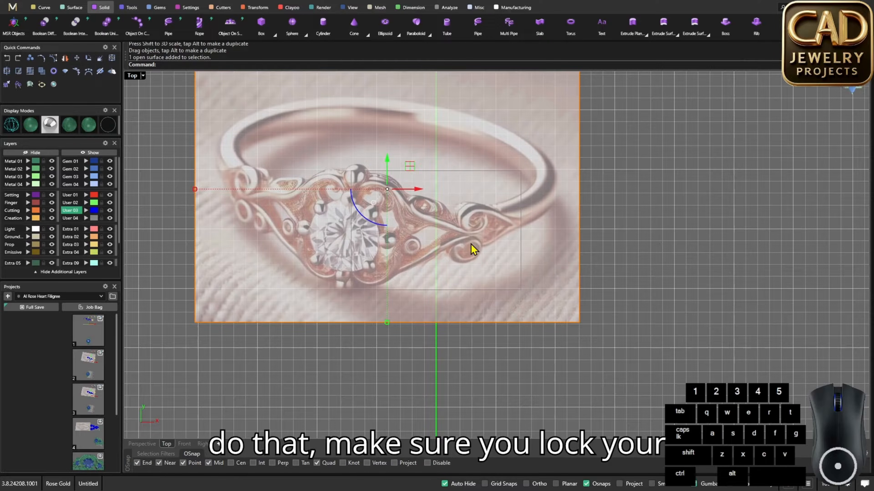
text(Lock)
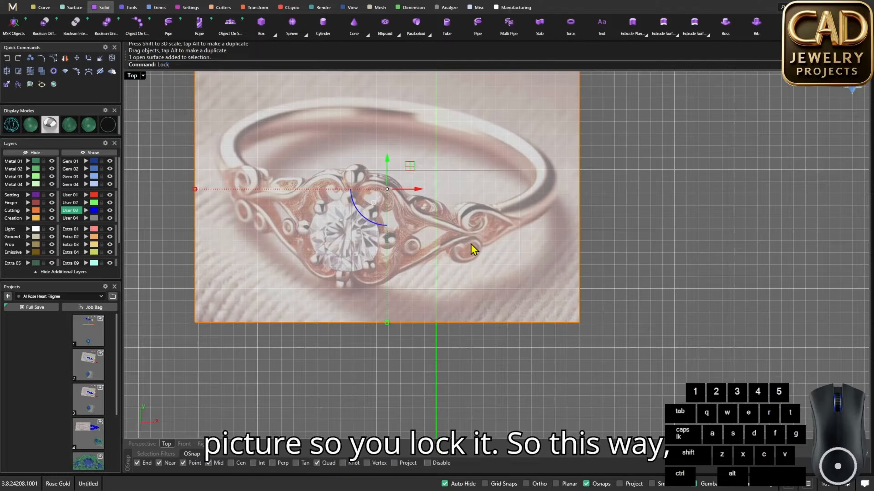
key(Return)
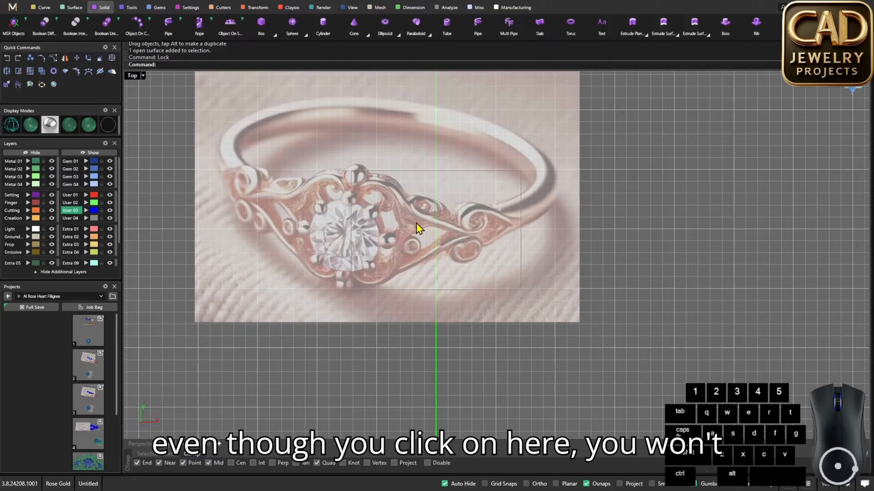
click(458, 201)
click(451, 232)
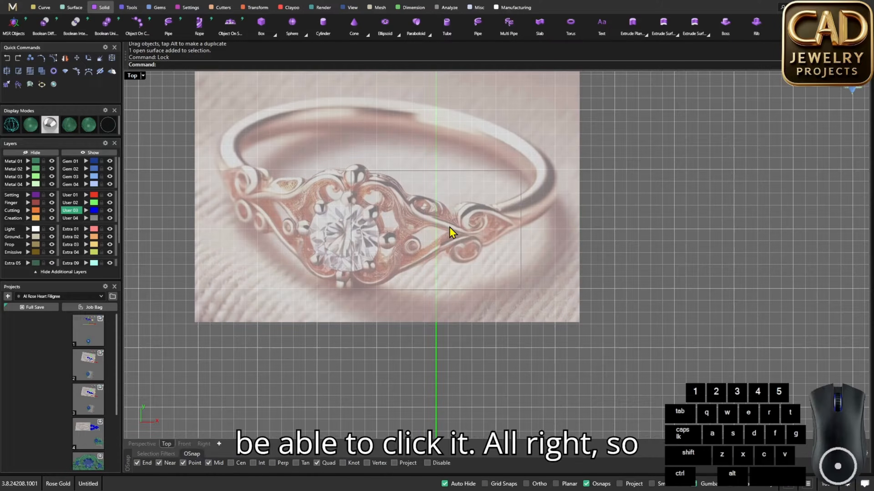
Trace the spiral scroll at the shank end of the filigree with an interpolated curve, from the inner curl to the outer tip
scroll(451, 233, up, 5)
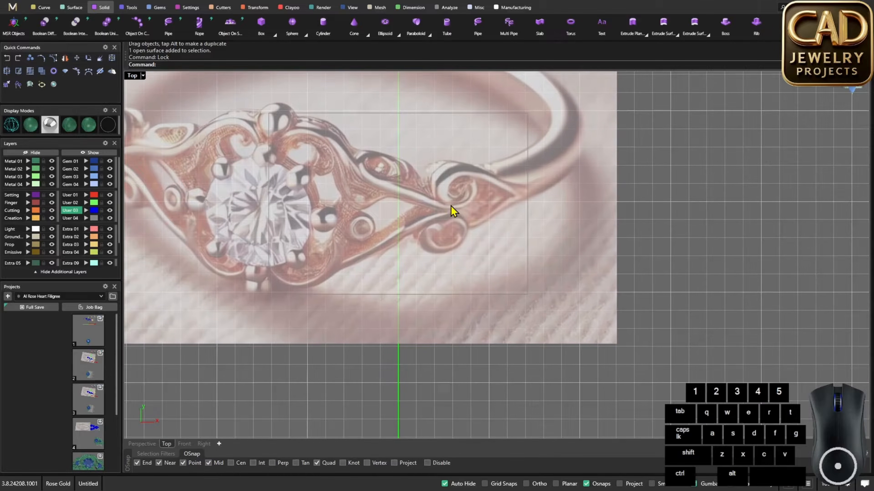
right_drag(451, 211, 449, 230)
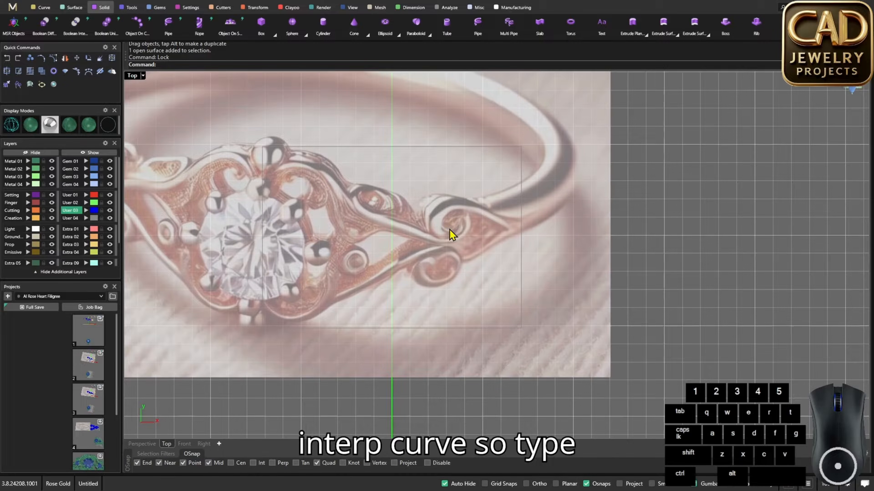
text(InterpCrv)
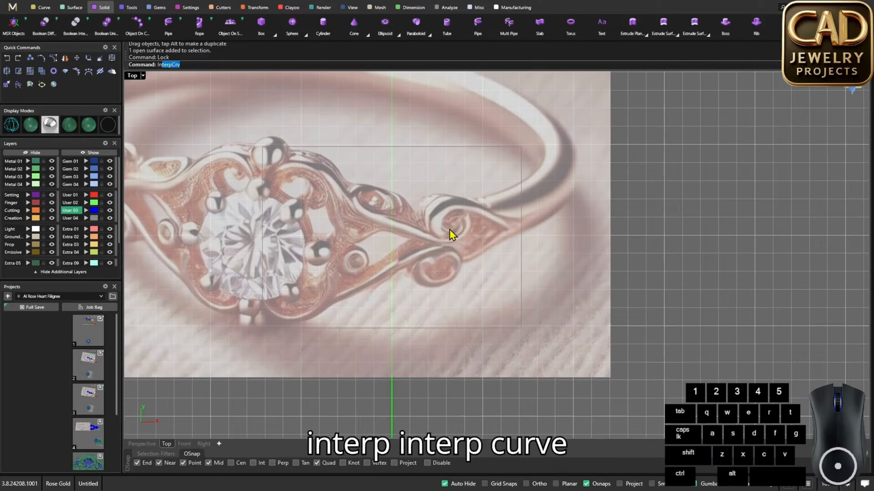
key(Return)
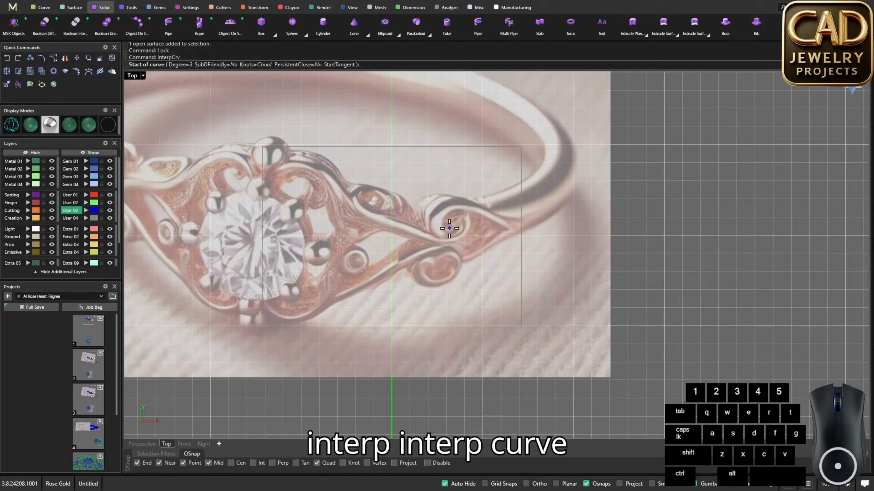
scroll(446, 224, up, 5)
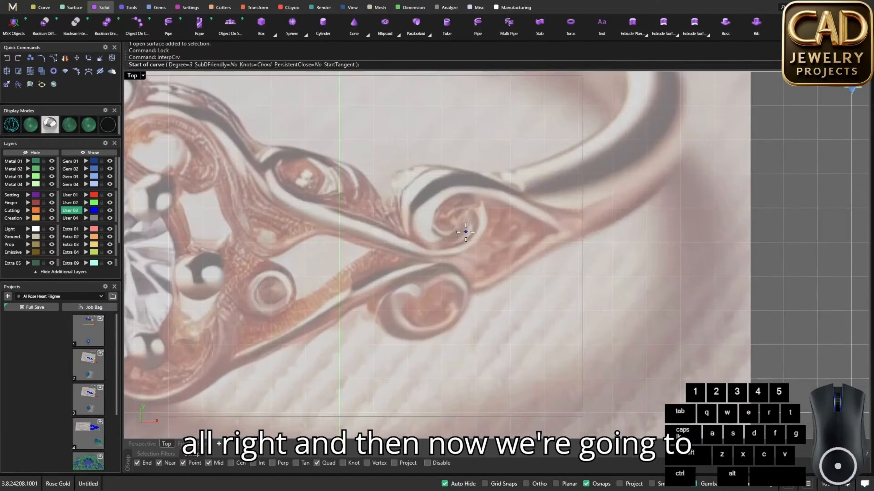
key(alt)
click(472, 208)
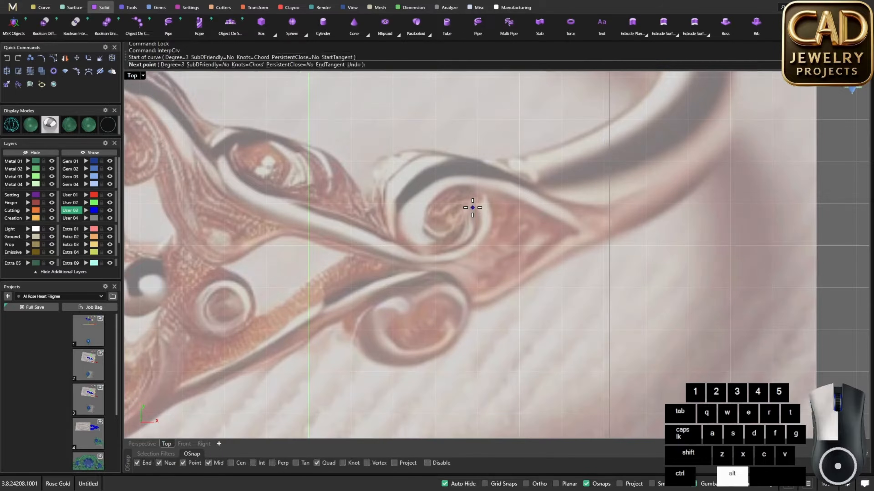
click(469, 239)
click(427, 246)
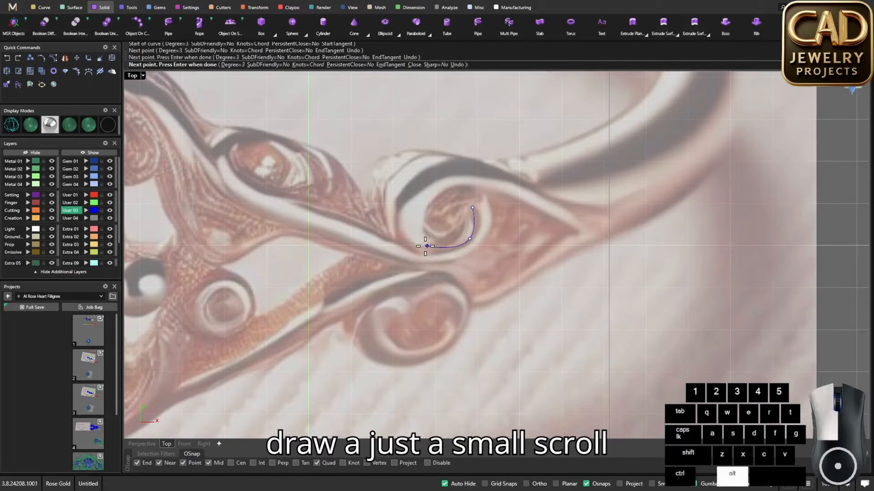
click(407, 210)
click(430, 168)
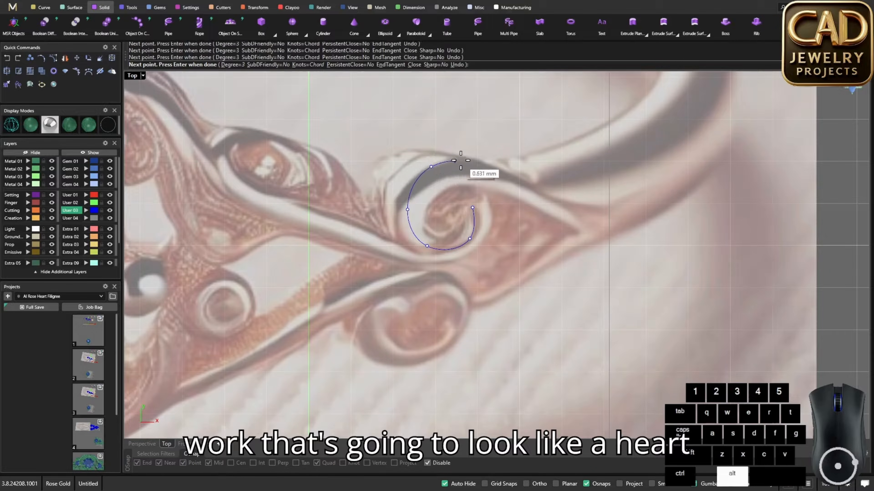
click(476, 159)
click(532, 187)
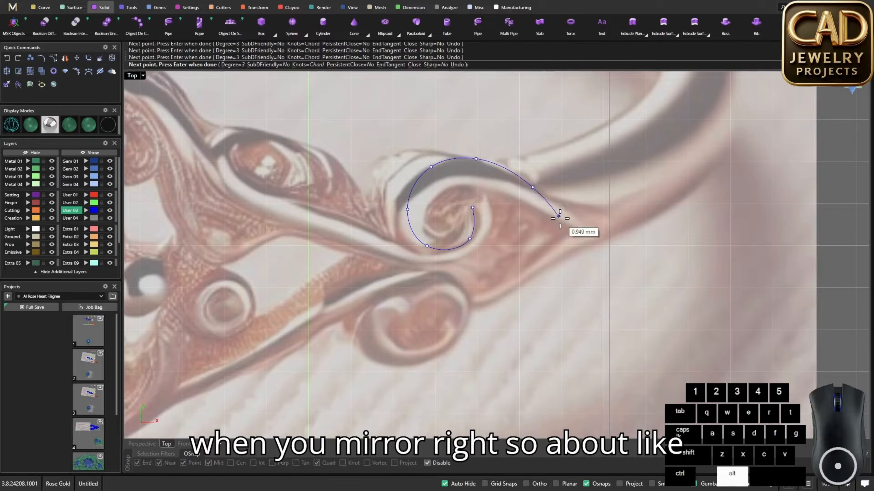
scroll(572, 231, down, 3)
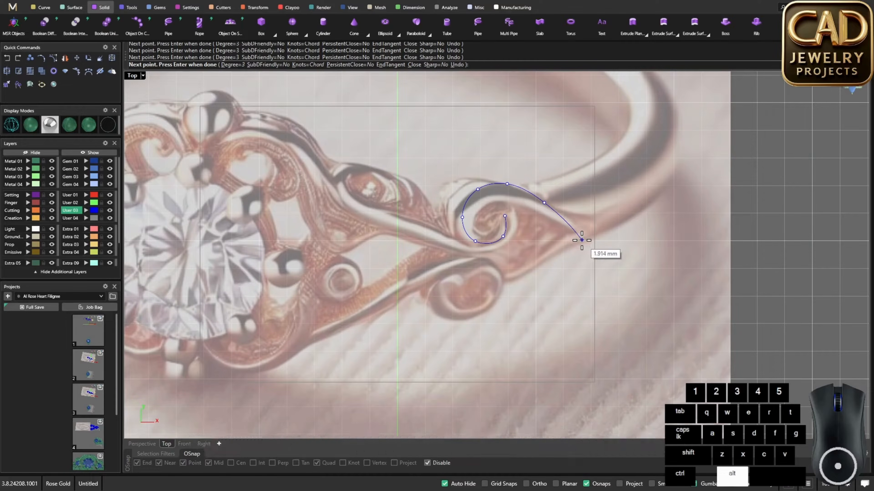
alt+click(585, 241)
right_click(585, 241)
scroll(523, 235, down, 6)
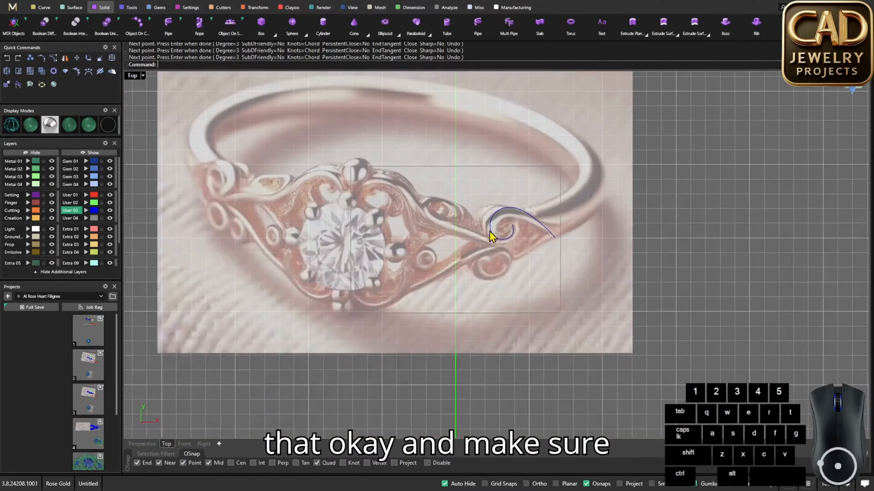
Draw a horizontal centre line on layer User 03 across the UV rectangle, between the midpoints of its two short edges
scroll(475, 230, up, 4)
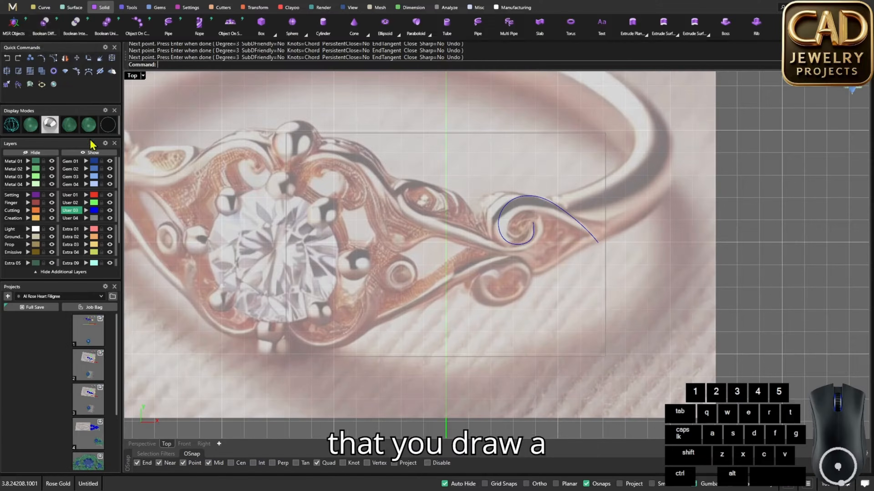
text(Line)
key(Return)
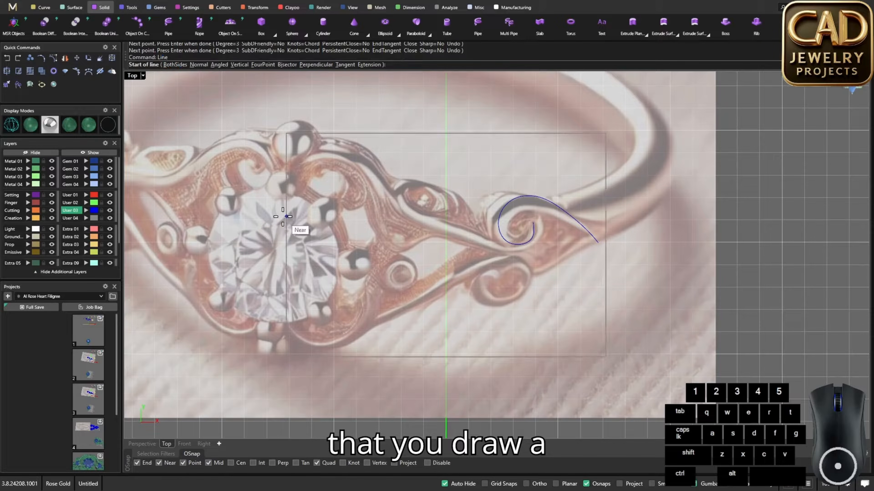
click(286, 245)
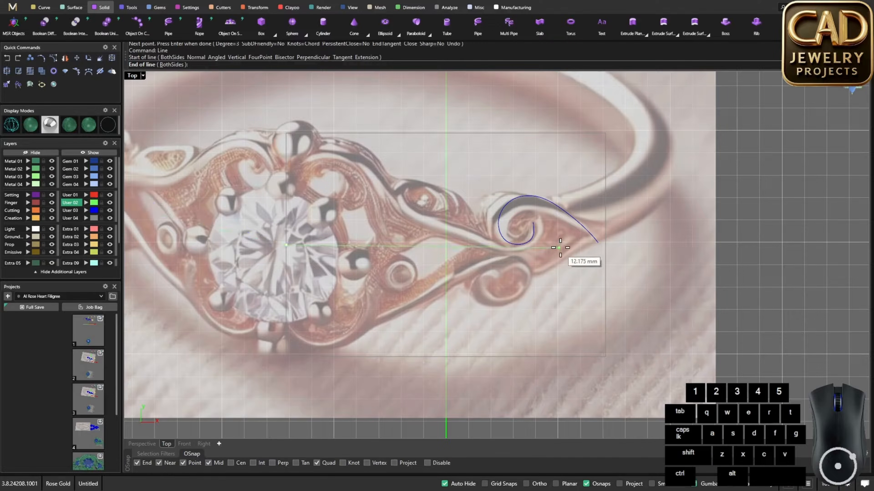
click(75, 211)
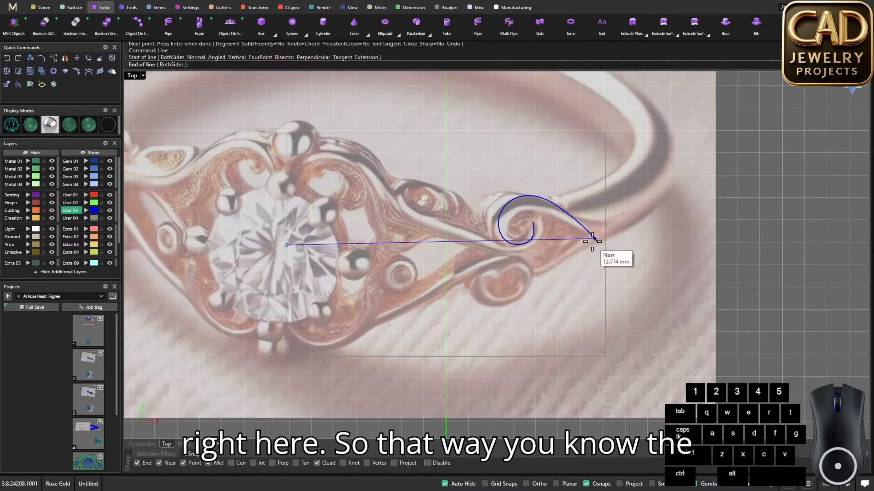
click(605, 245)
Nudge the traced scroll curve slightly so that its curl sits just above the horizontal centre line
scroll(568, 242, up, 6)
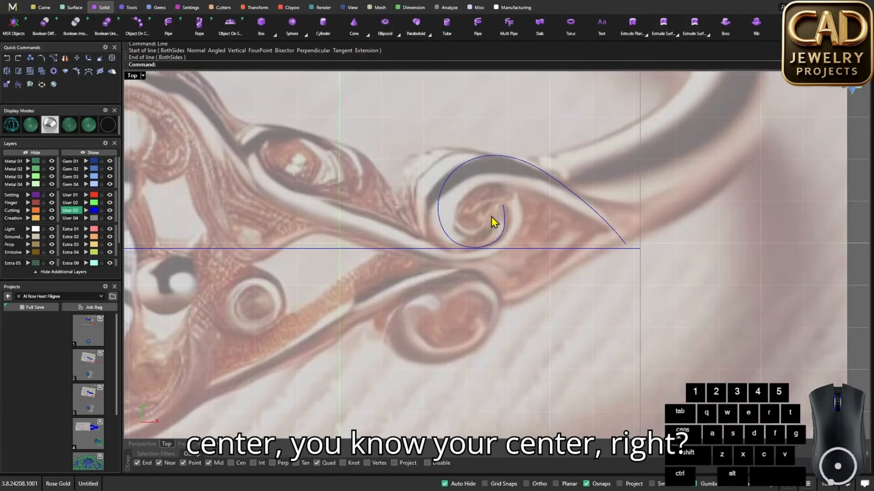
scroll(494, 242, up, 2)
scroll(462, 201, down, 4)
right_drag(483, 212, 492, 230)
click(493, 233)
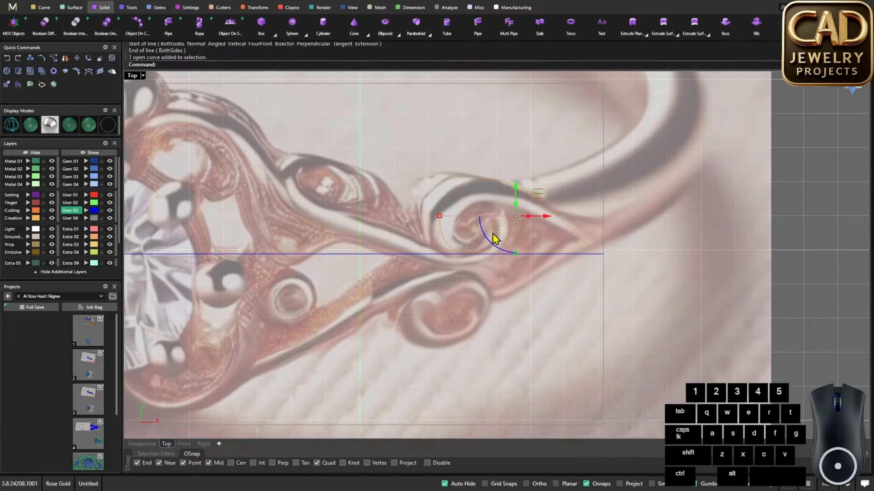
scroll(493, 233, down, 3)
scroll(473, 210, up, 2)
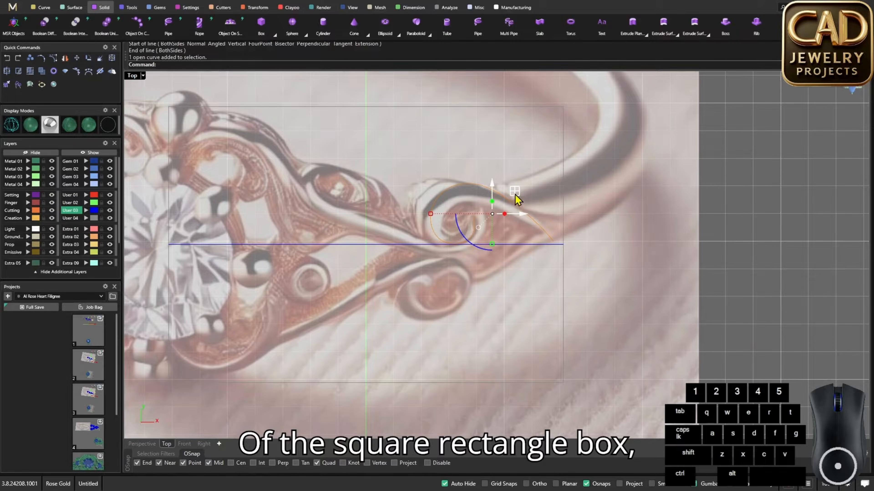
drag(515, 191, 516, 193)
scroll(519, 209, up, 3)
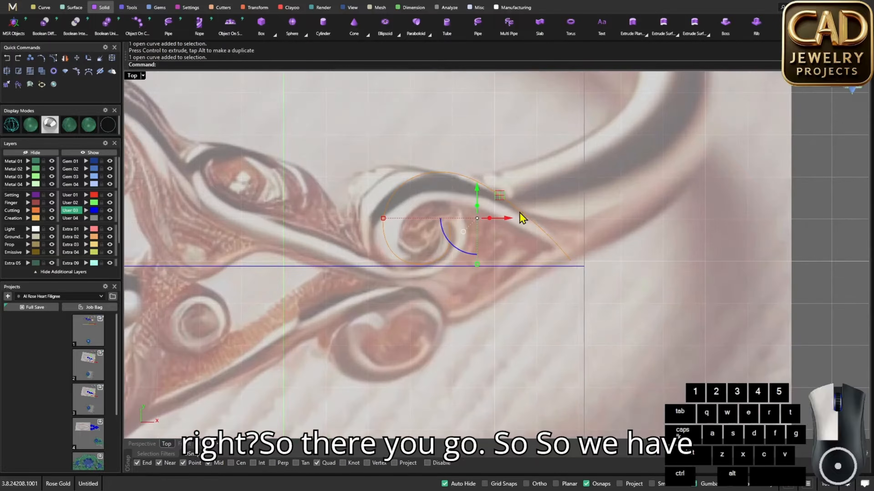
scroll(522, 218, down, 3)
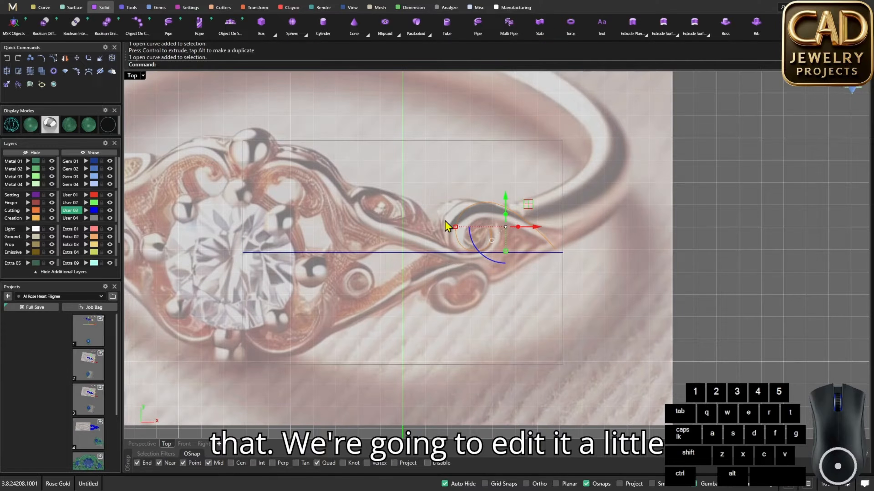
Turn on the scroll's control points, place its outer tip on the centre line and shift the adjacent point for a smooth taper
key(F10)
scroll(552, 251, up, 5)
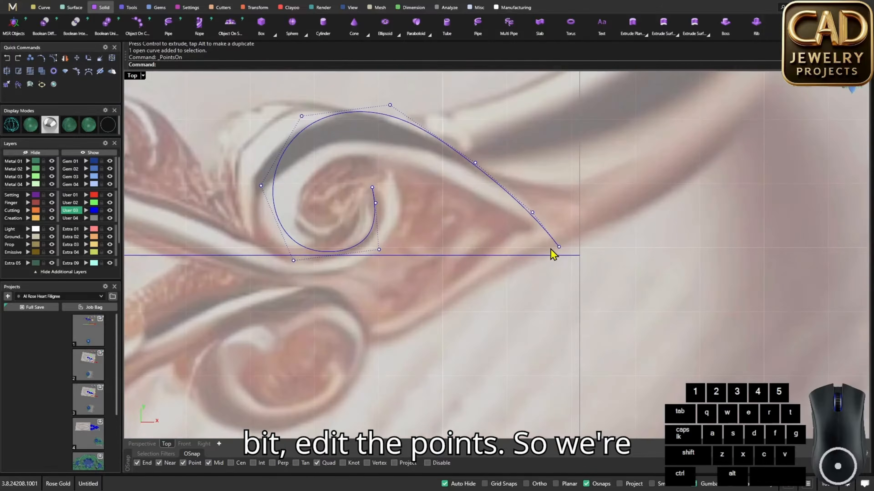
shift+click(558, 247)
drag(585, 230, 608, 235)
click(572, 203)
alt+shift+drag(519, 200, 589, 260)
click(629, 221)
drag(603, 234, 597, 237)
click(627, 216)
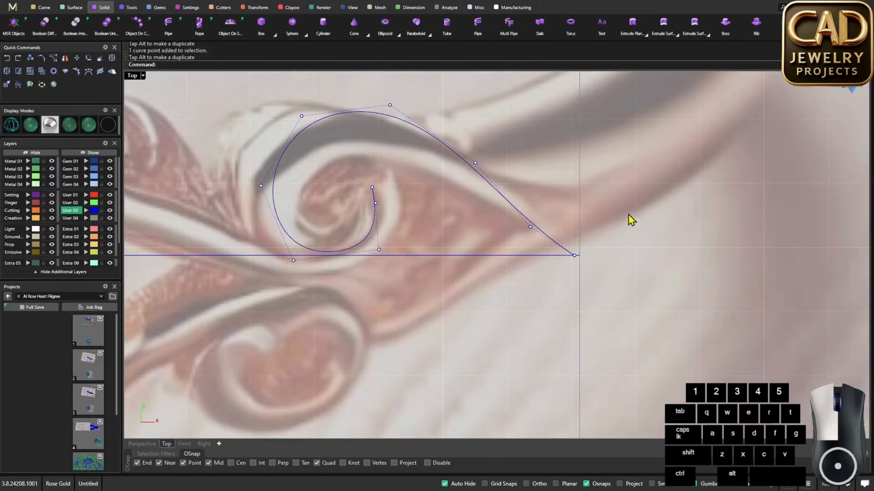
Fine-tune the control points on the scroll's bend facing the stone to round out the curl, and hide its points
scroll(509, 210, down, 6)
right_drag(495, 213, 520, 236)
scroll(444, 213, up, 2)
alt+shift+drag(433, 208, 495, 278)
scroll(424, 254, up, 4)
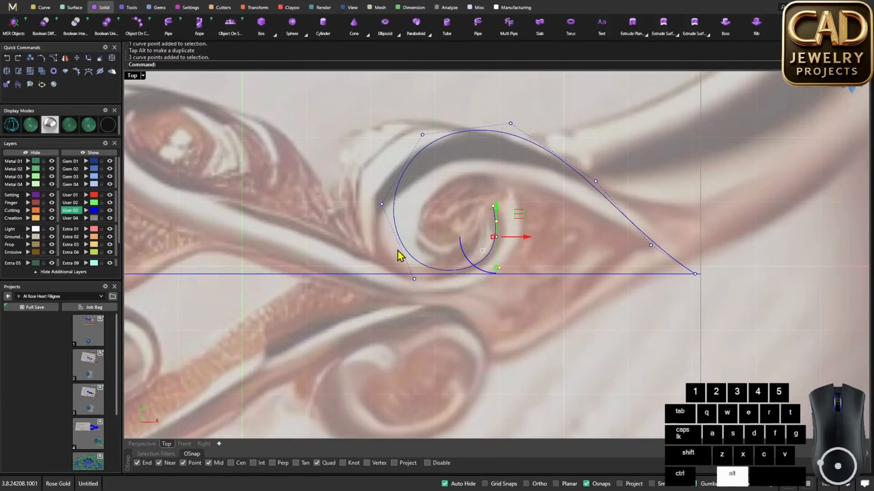
alt+shift+drag(398, 254, 429, 294)
alt+shift+drag(370, 192, 399, 220)
drag(459, 216, 458, 213)
click(477, 172)
right_drag(488, 167, 494, 217)
alt+shift+drag(414, 165, 449, 196)
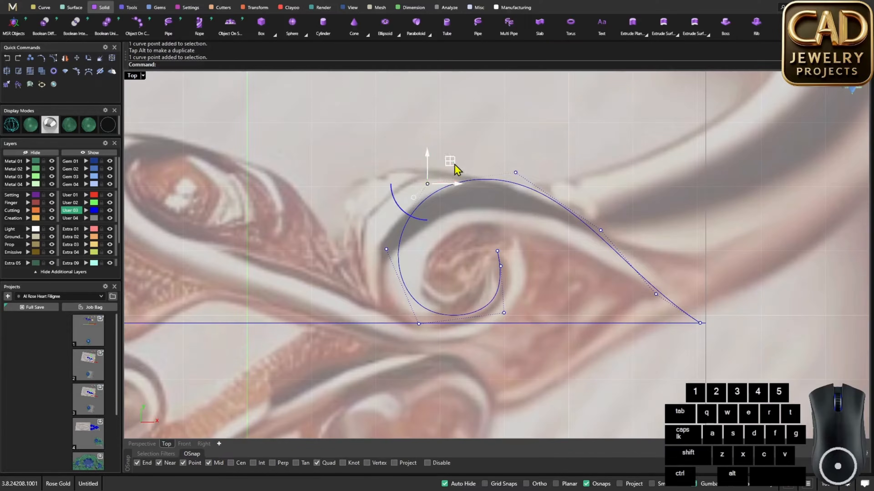
drag(455, 163, 454, 161)
click(484, 152)
scroll(520, 210, down, 6)
right_drag(519, 213, 508, 218)
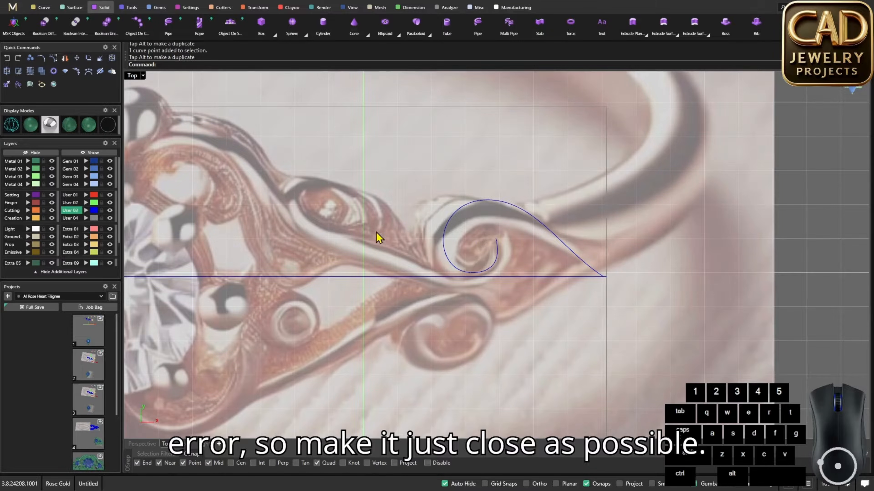
Trace the next scroll toward the stone with an interpolated curve, from below the first curl along the rail and inward into a spiral
right_drag(378, 237, 467, 233)
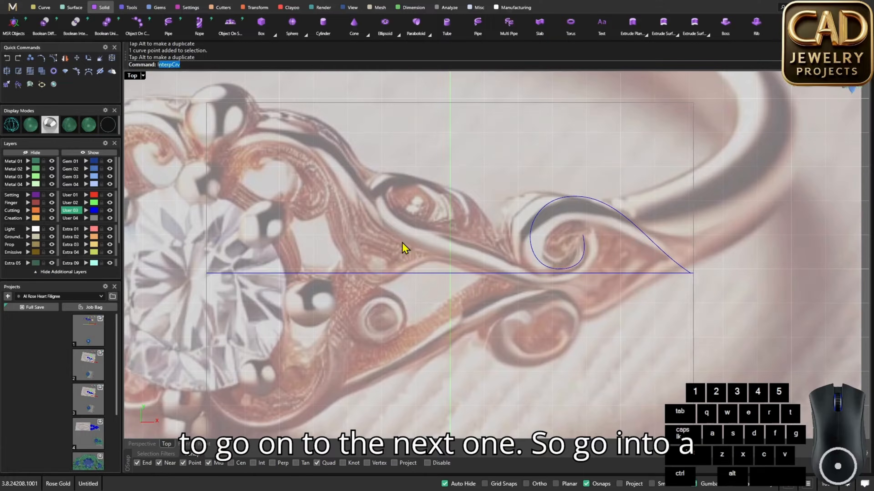
key(Return)
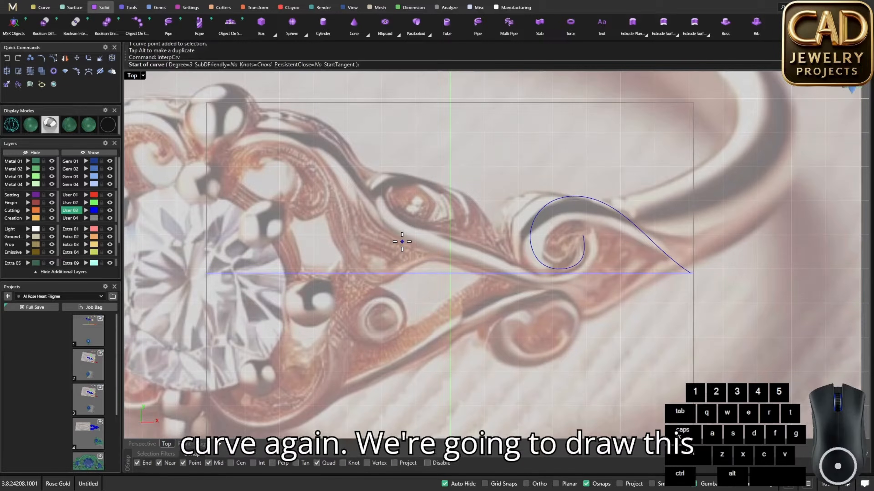
alt+click(551, 280)
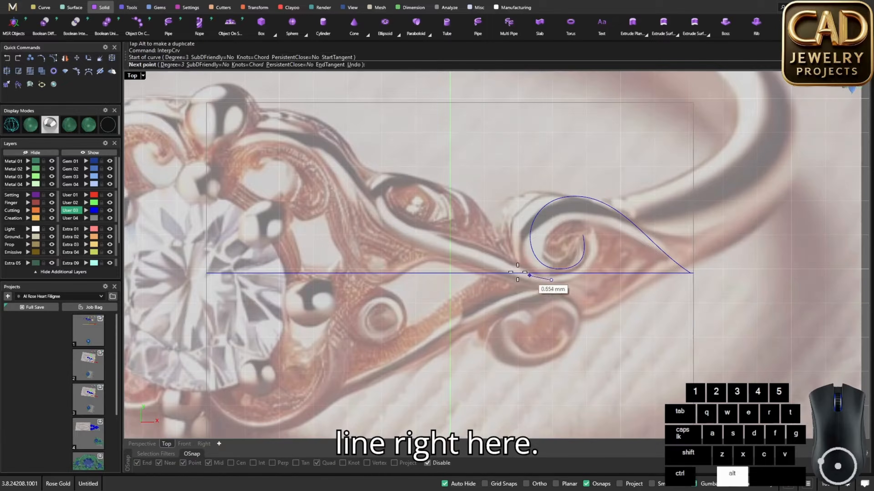
alt+click(478, 259)
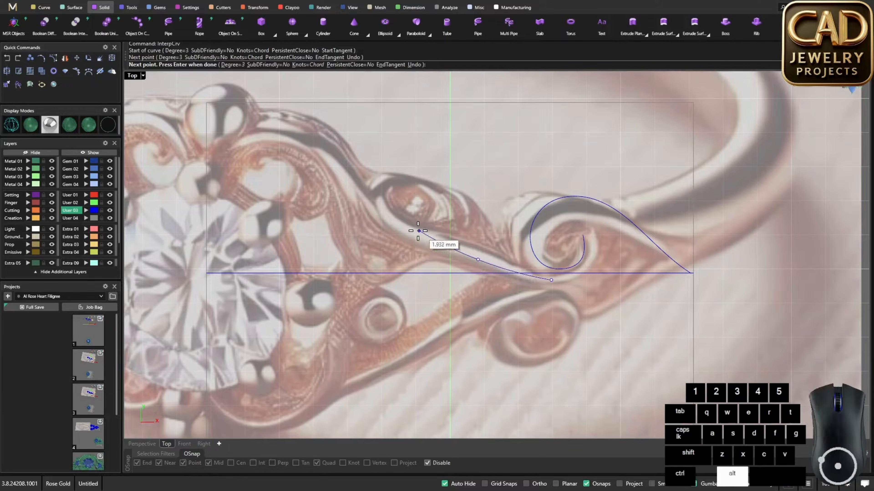
alt+click(397, 223)
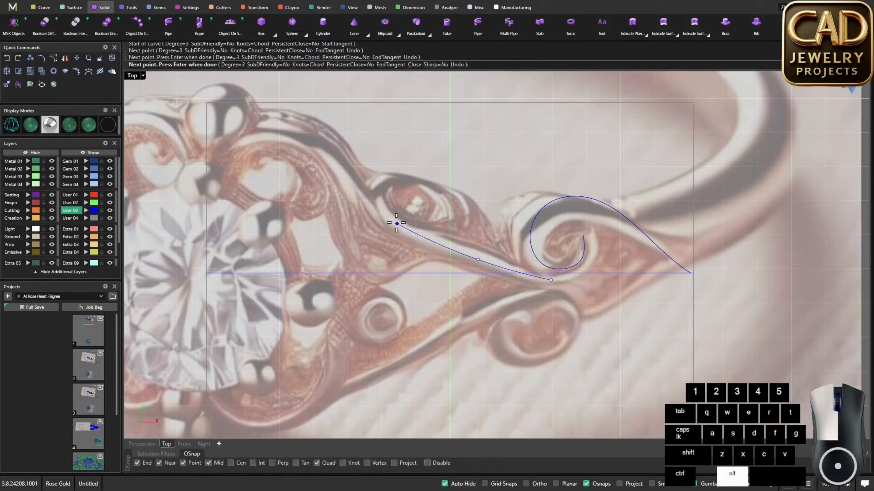
alt+click(382, 184)
alt+click(416, 163)
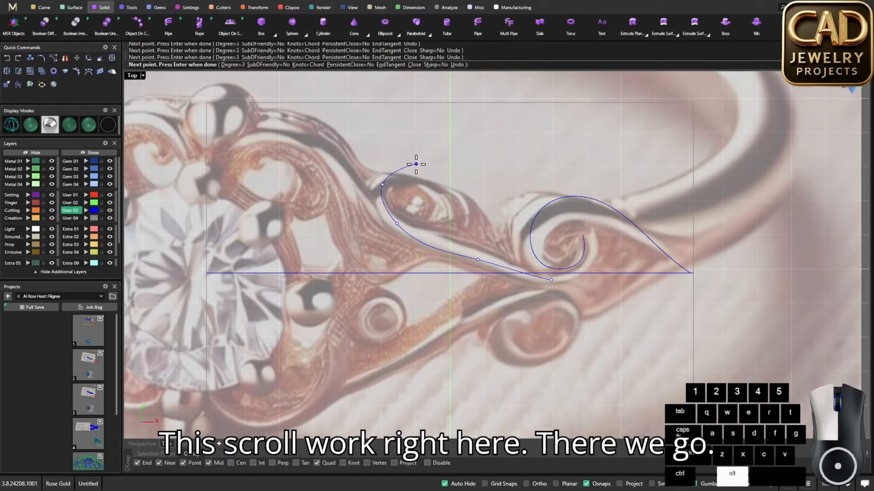
alt+click(454, 170)
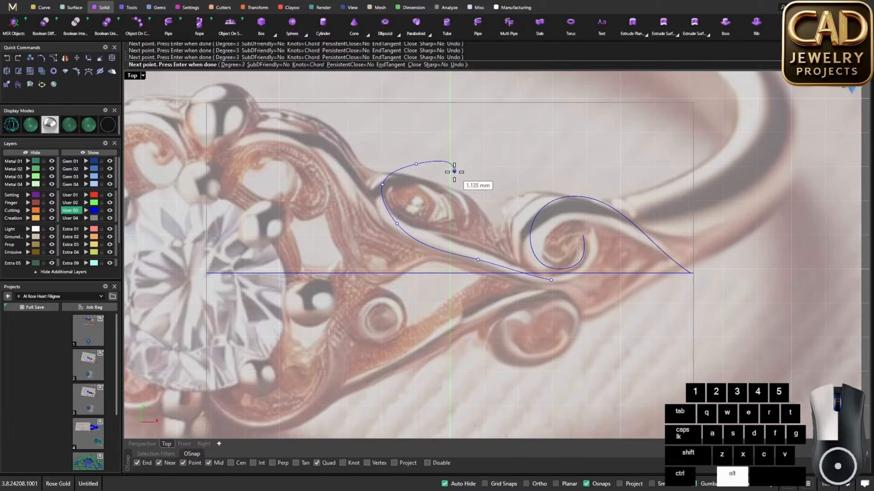
alt+click(456, 217)
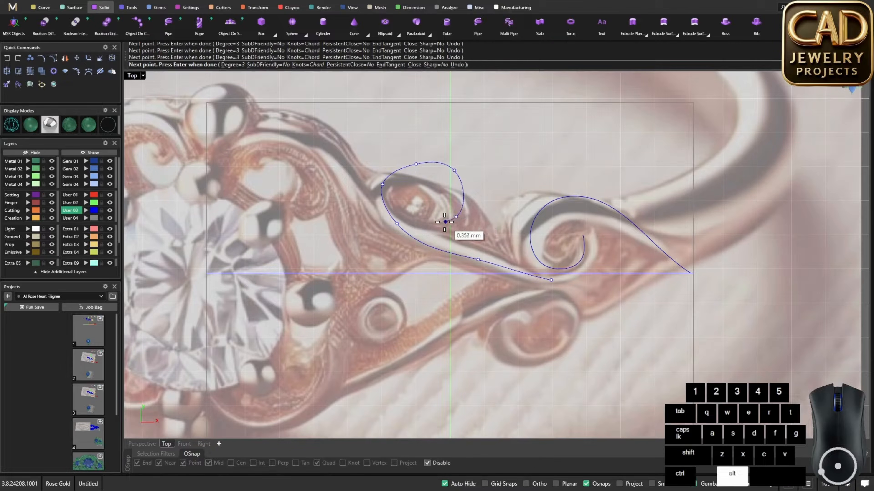
alt+click(418, 198)
key(Return)
Turn on the second scroll's control points, set its tail tip near the centre line under the first curl, and lower the adjacent point
click(420, 167)
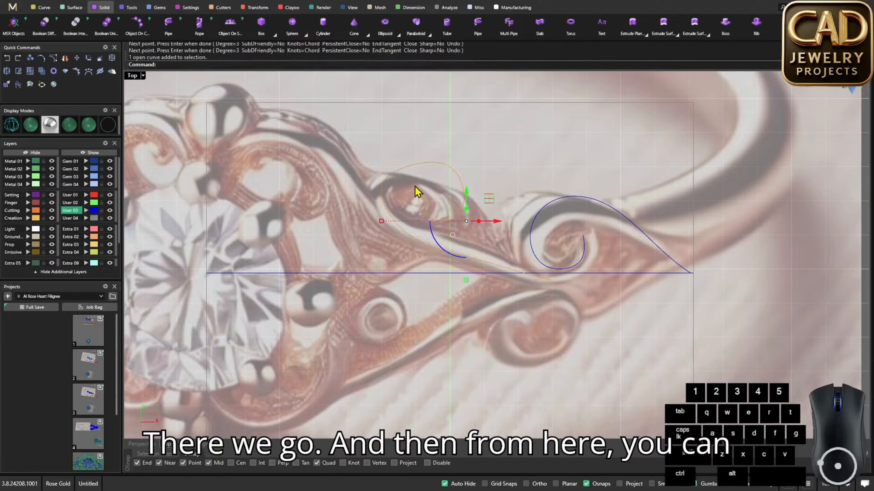
key(F10)
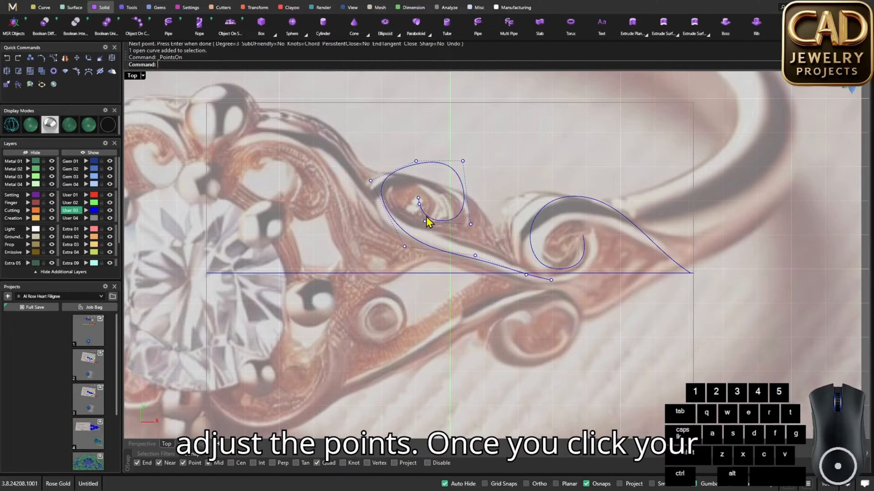
click(426, 164)
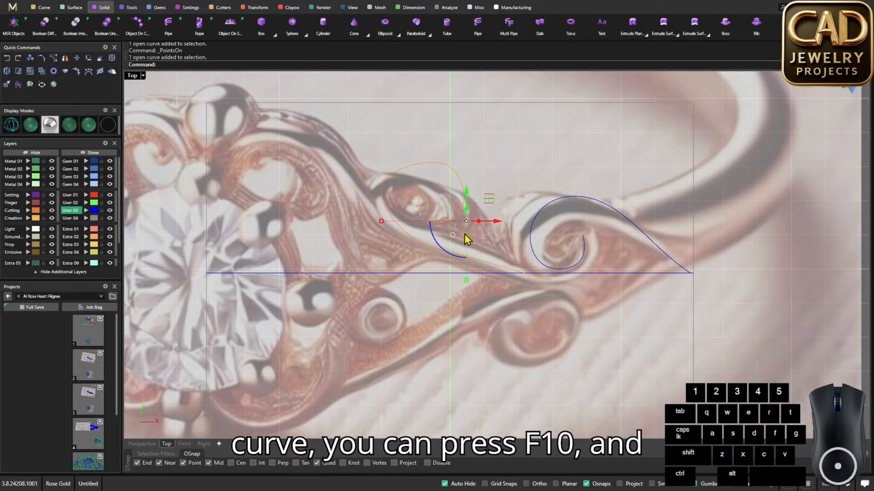
key(F10)
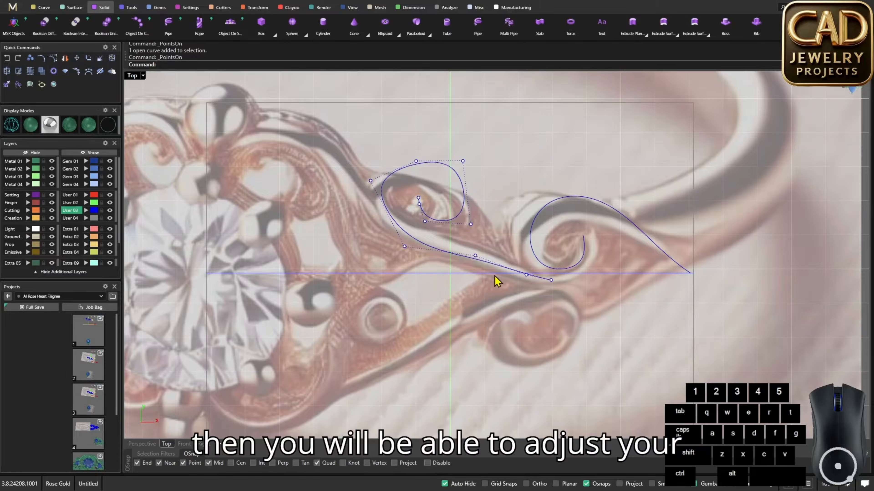
scroll(497, 281, up, 5)
drag(589, 282, 654, 265)
click(522, 255)
alt+shift+drag(542, 267, 588, 292)
drag(585, 258, 583, 262)
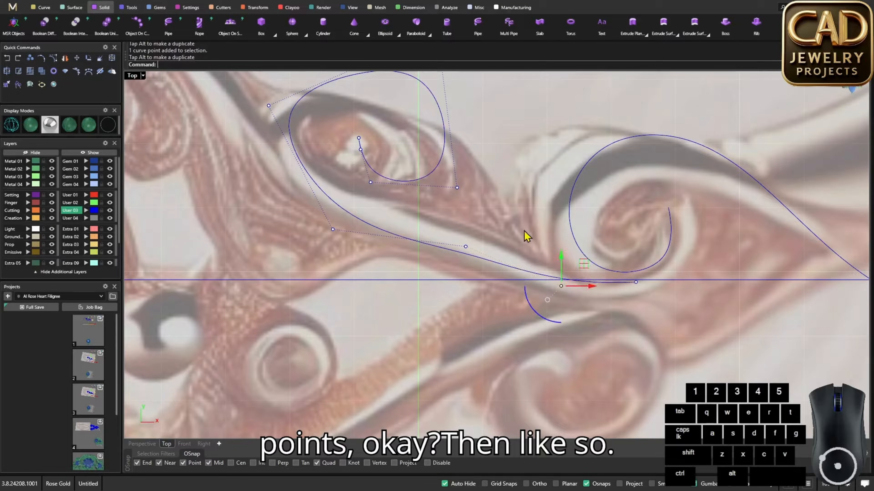
Shift the two control points along the second scroll's lower stem so the curve follows the rail smoothly
click(523, 233)
alt+shift+drag(449, 235, 492, 264)
drag(486, 222, 483, 228)
right_drag(369, 218, 409, 258)
alt+shift+drag(349, 245, 385, 279)
click(396, 248)
drag(395, 245, 399, 236)
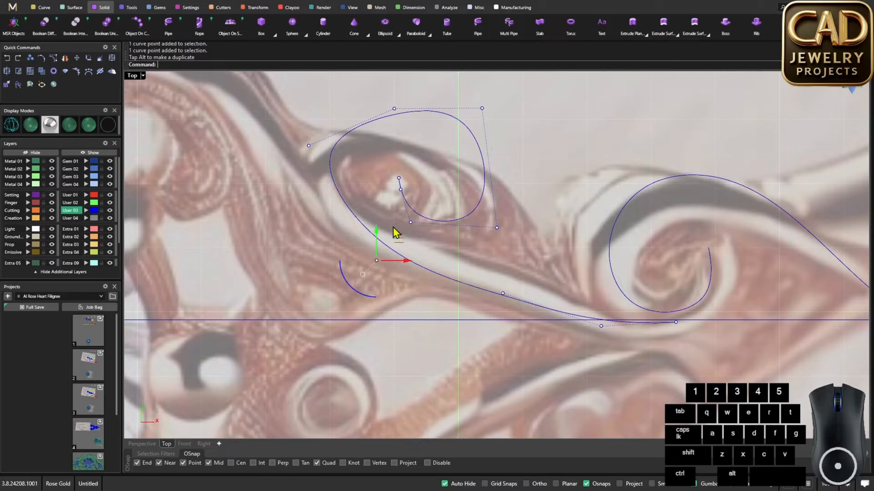
Move the second scroll's control points on its stone-facing side and upper crest outward to round the curl
click(391, 226)
alt+shift+drag(296, 132, 323, 156)
right_drag(341, 150, 347, 180)
drag(339, 152, 332, 175)
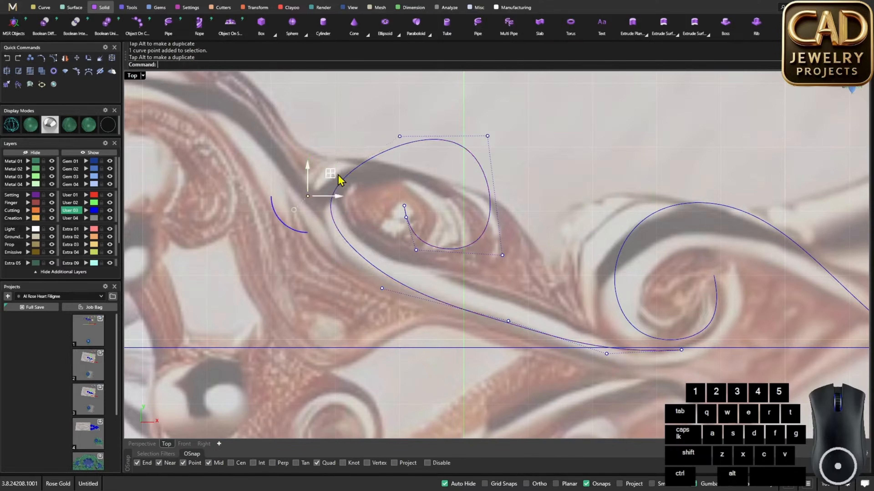
click(338, 178)
alt+shift+drag(380, 126, 418, 149)
right_drag(433, 159, 442, 195)
drag(430, 153, 405, 140)
click(458, 152)
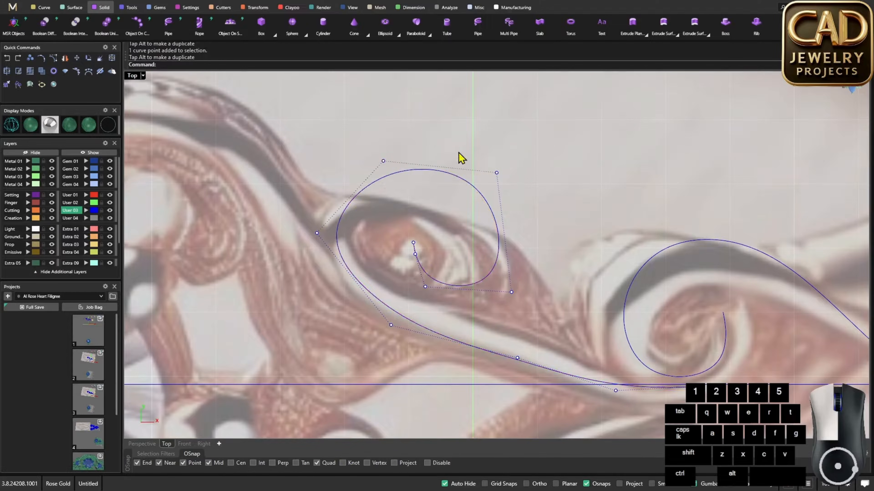
Pull in the second scroll's upper and lower control points on the side facing the first curl to tighten the loop
alt+shift+drag(459, 152, 516, 186)
drag(521, 155, 502, 148)
click(545, 224)
alt+shift+drag(486, 261, 530, 304)
drag(532, 269, 528, 242)
click(539, 234)
Reposition the control points at the second scroll's inner end to form a tighter spiral tip
alt+shift+drag(396, 224, 436, 192)
click(454, 237)
alt+shift+drag(400, 240, 428, 267)
drag(438, 231, 428, 227)
click(451, 210)
drag(437, 192, 456, 259)
click(455, 242)
alt+shift+drag(389, 232, 418, 260)
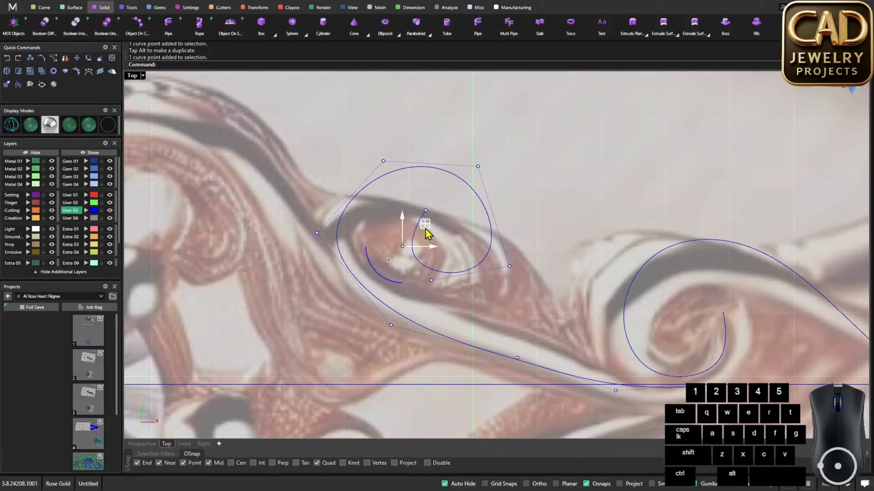
drag(427, 224, 428, 213)
Fine-tune the second scroll's points near the inner bend and on its stone-facing side, and hide its control points
click(473, 241)
alt+shift+drag(493, 251, 524, 281)
drag(526, 248, 524, 241)
click(546, 198)
scroll(471, 228, down, 8)
scroll(424, 229, up, 6)
alt+shift+drag(379, 218, 405, 245)
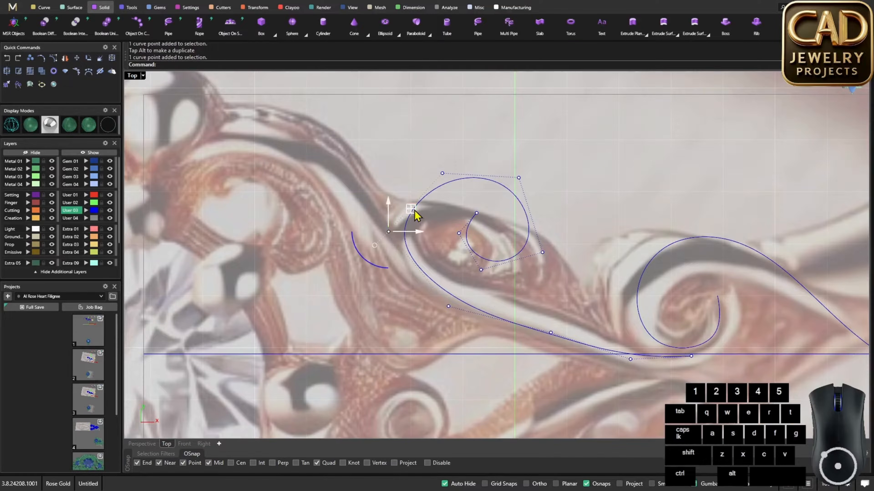
drag(413, 211, 418, 208)
click(438, 208)
scroll(462, 222, down, 8)
key(Escape)
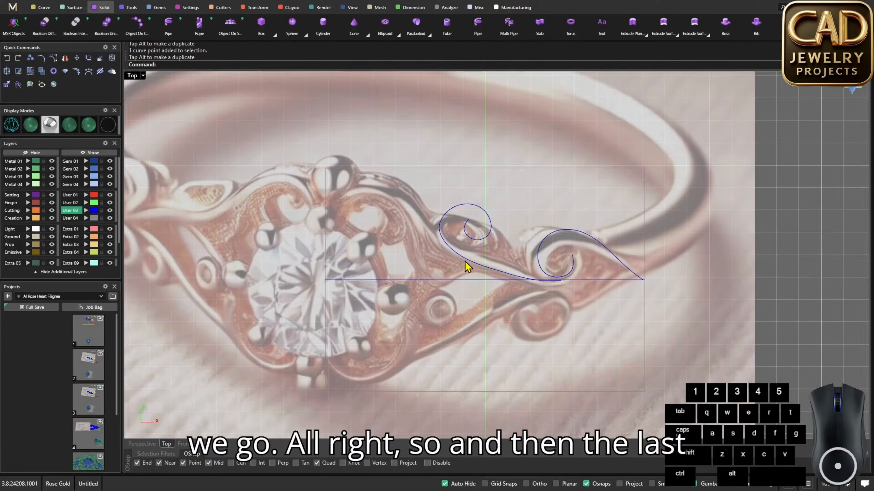
Trace the third scroll with an interpolated curve, from the second scroll's stem up the rail beside the top prong and around into an inward spiral
right_drag(464, 256, 462, 247)
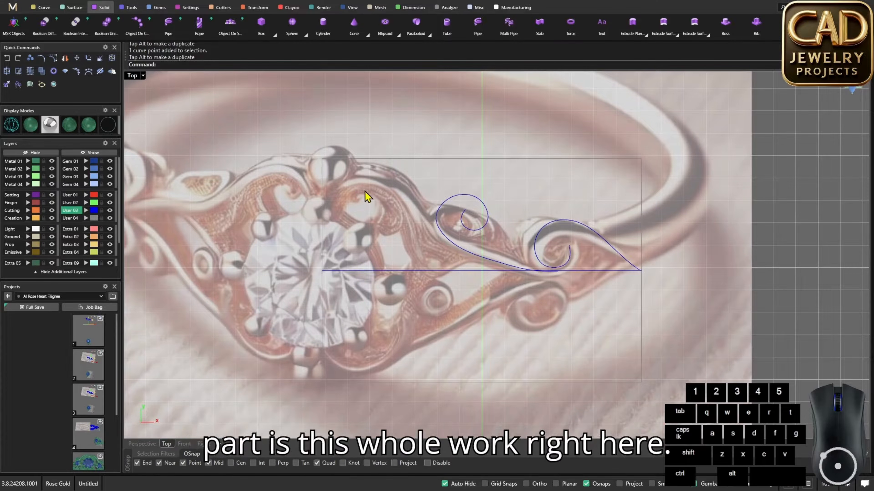
scroll(366, 197, up, 3)
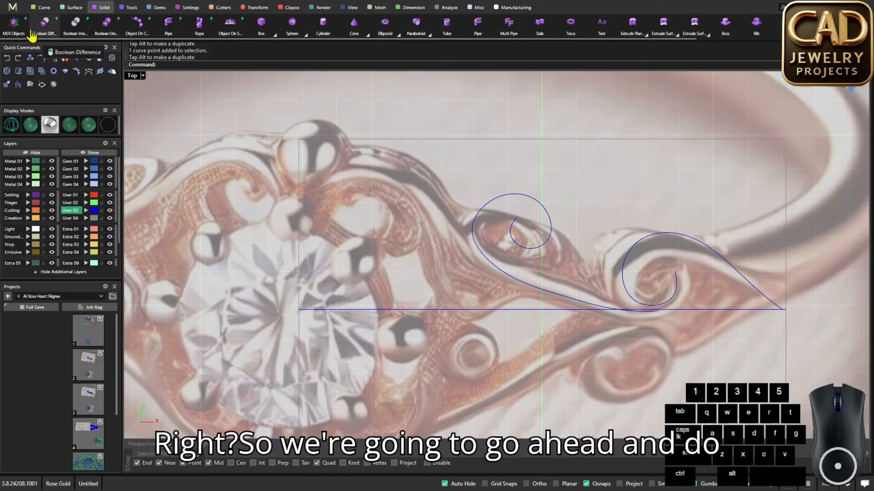
right_drag(457, 230, 452, 208)
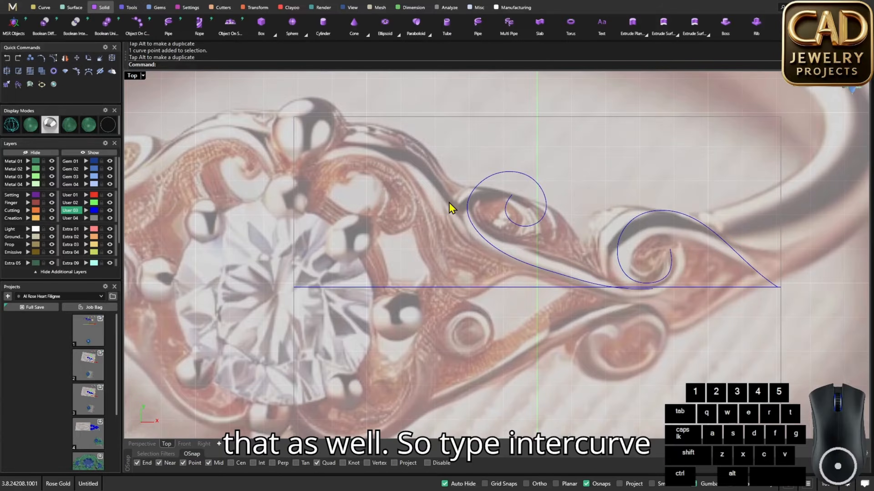
key(Return)
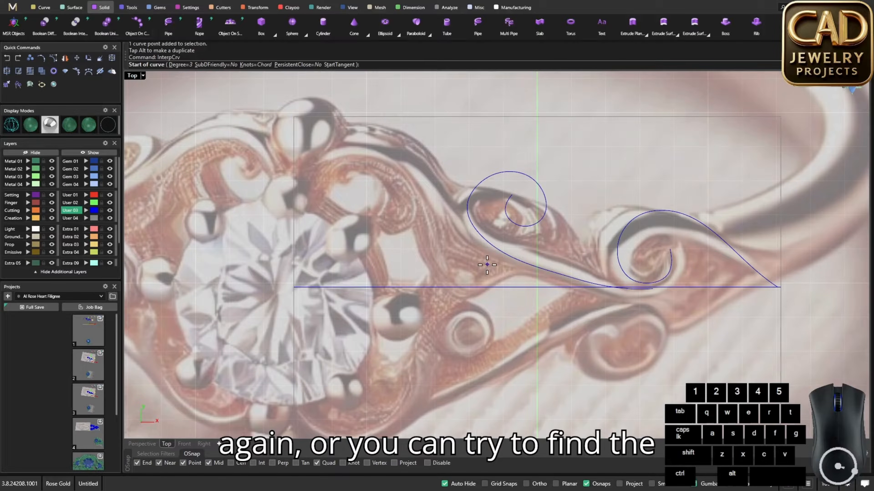
click(49, 10)
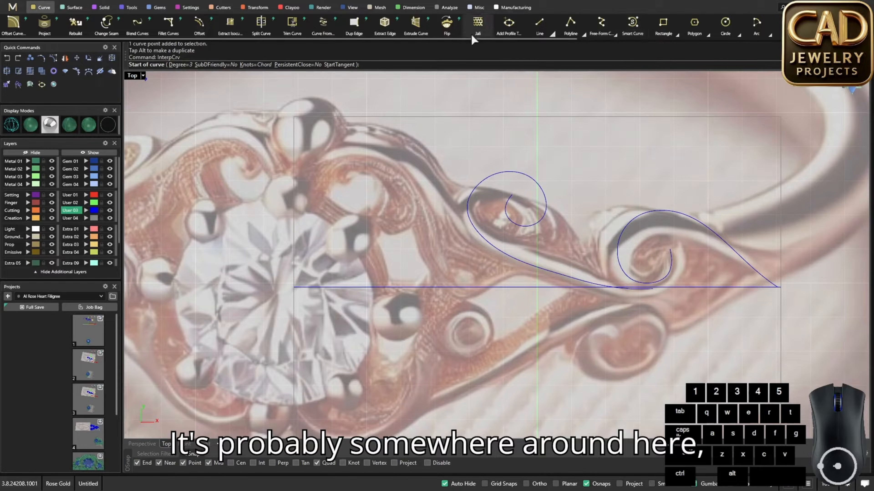
right_drag(428, 220, 412, 211)
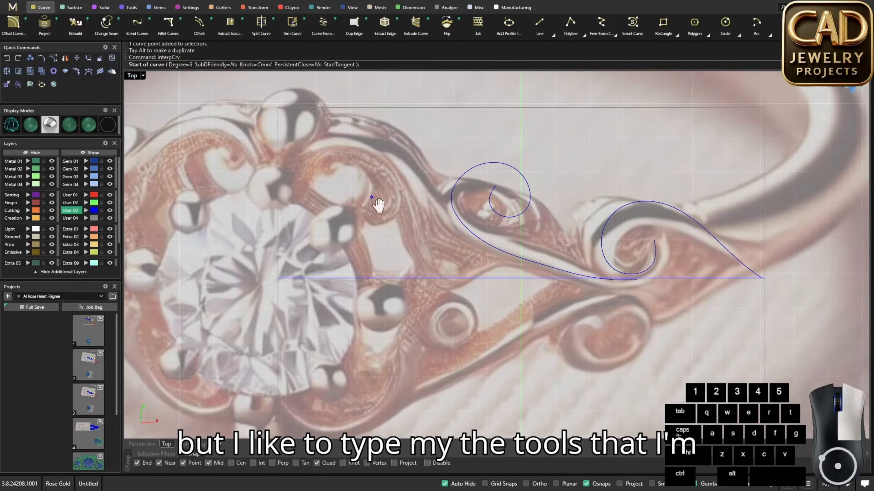
key(alt)
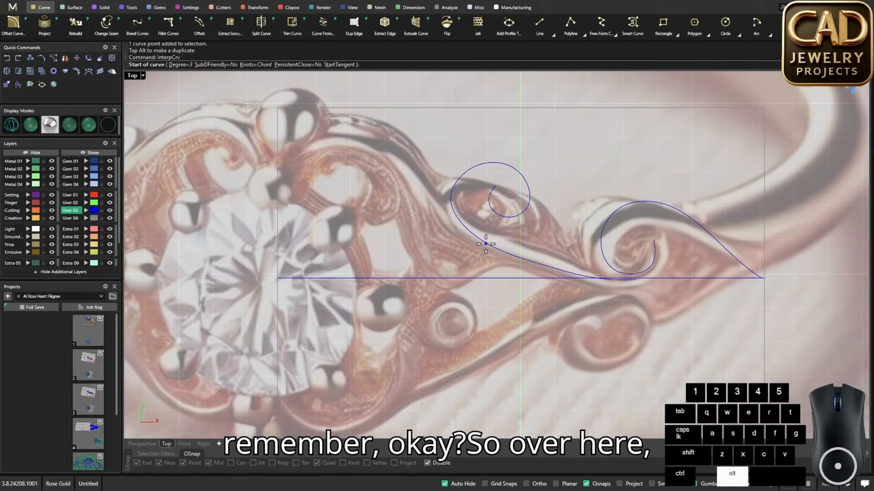
click(486, 243)
click(432, 200)
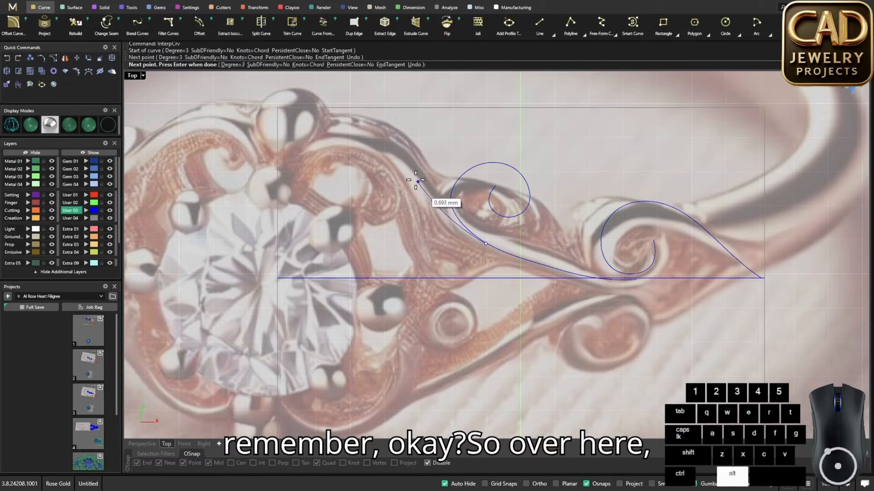
click(384, 148)
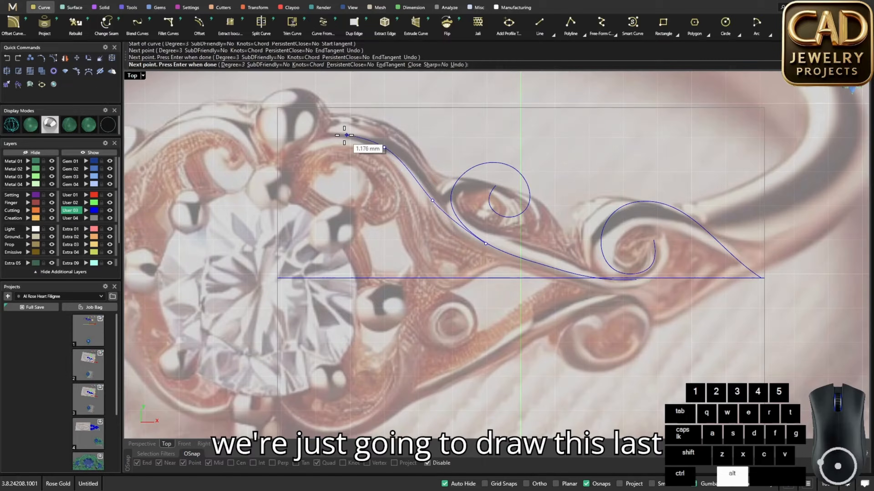
click(331, 135)
click(301, 164)
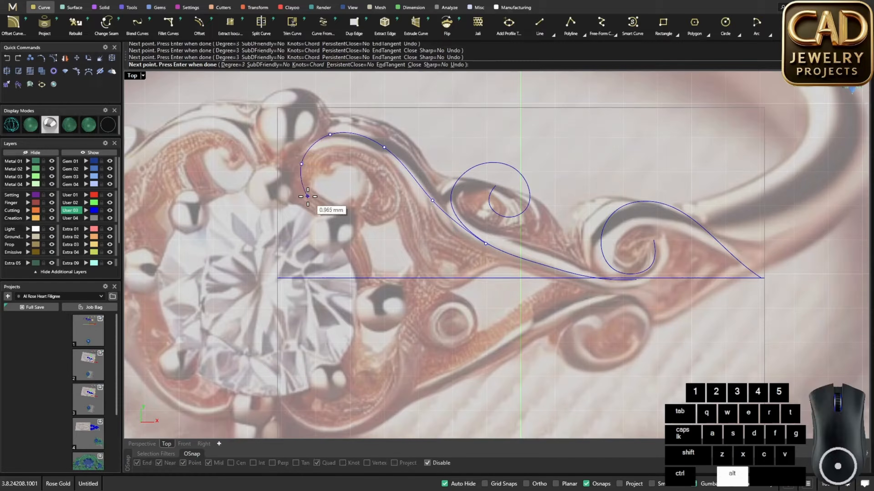
click(319, 207)
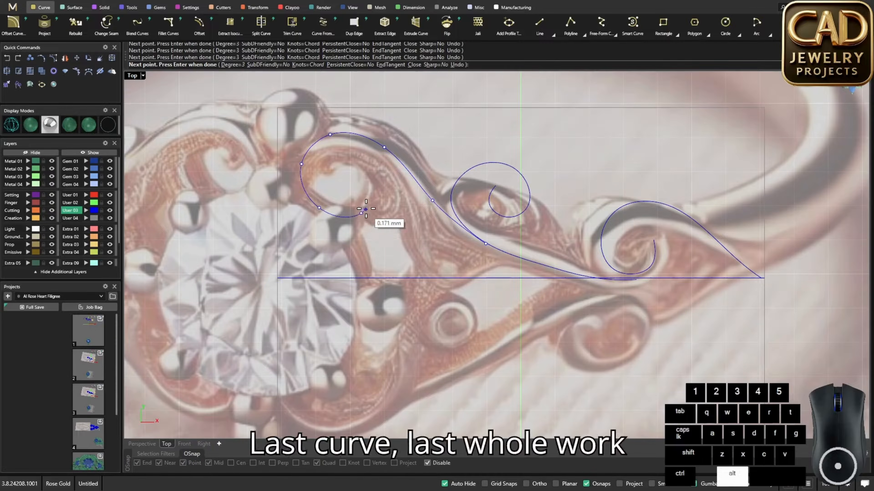
click(372, 188)
click(362, 169)
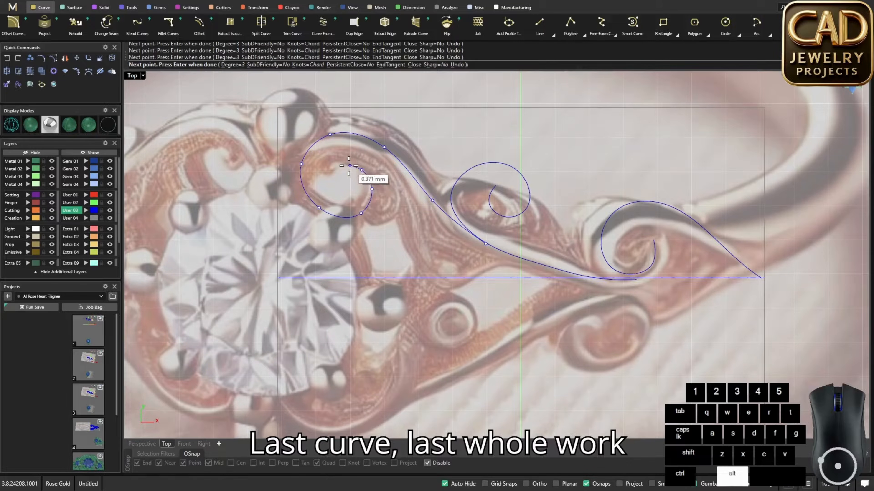
click(338, 176)
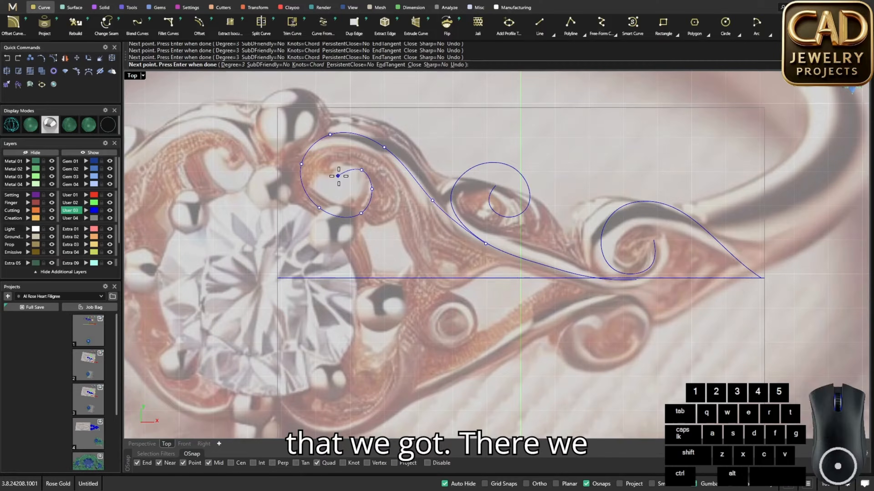
key(Return)
Turn on the third scroll's control points and extend its tail tip along the second scroll's stem
scroll(409, 208, down, 3)
scroll(390, 210, up, 2)
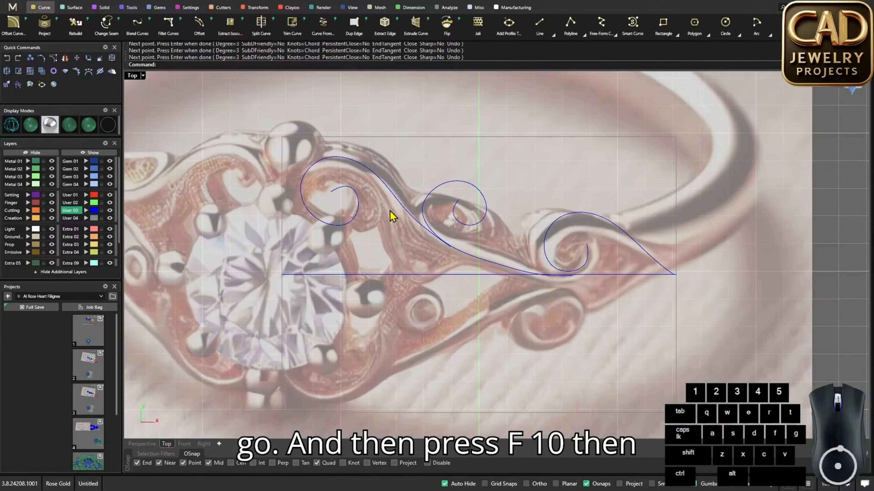
click(387, 189)
key(F10)
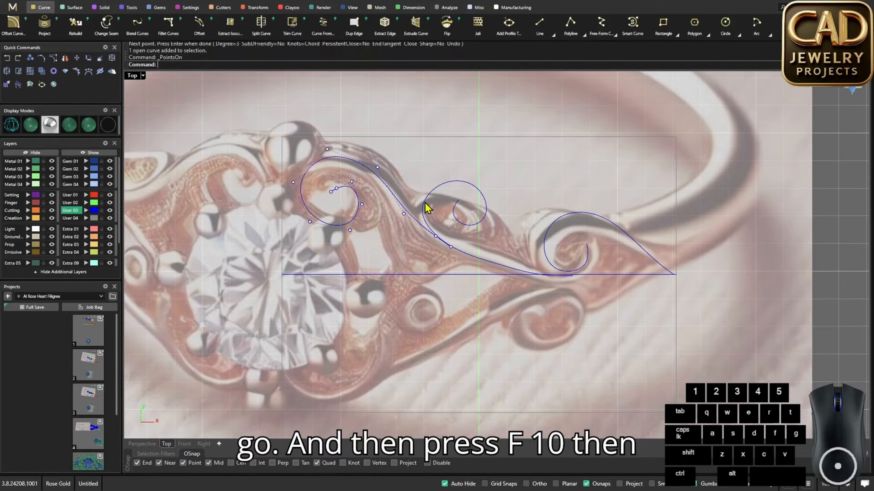
scroll(451, 248, up, 2)
click(450, 245)
drag(476, 231, 505, 248)
alt+shift+drag(410, 214, 503, 273)
drag(522, 242, 525, 246)
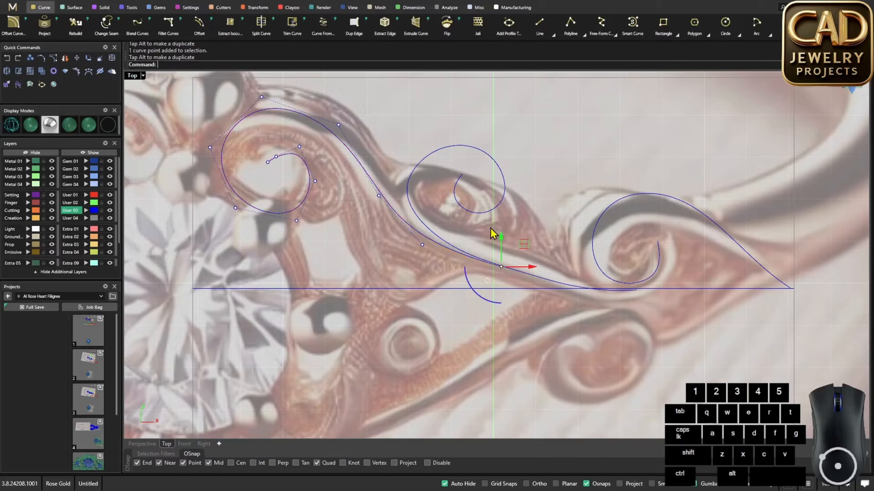
Adjust the third scroll's control points along its stem and outer shoulder for a smooth flow out of the second scroll
alt+shift+drag(404, 237, 433, 256)
drag(445, 223, 445, 231)
alt+shift+drag(365, 180, 390, 207)
drag(401, 175, 406, 172)
click(382, 152)
right_drag(327, 124, 406, 173)
alt+shift+drag(398, 154, 433, 181)
drag(439, 152, 439, 145)
click(309, 140)
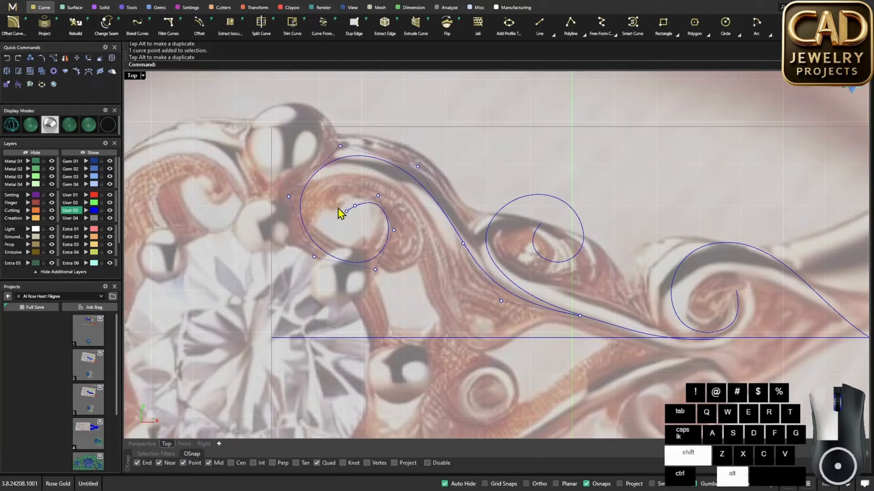
Reposition the control points at the third scroll's inner end to open its spiral into a round curl
alt+shift+drag(338, 208, 358, 169)
scroll(354, 205, up, 4)
click(356, 177)
click(362, 230)
alt+shift+drag(317, 218, 349, 238)
drag(350, 207, 360, 197)
click(364, 165)
alt+shift+drag(319, 170, 355, 195)
drag(363, 163, 400, 202)
click(381, 166)
drag(410, 165, 424, 167)
click(422, 235)
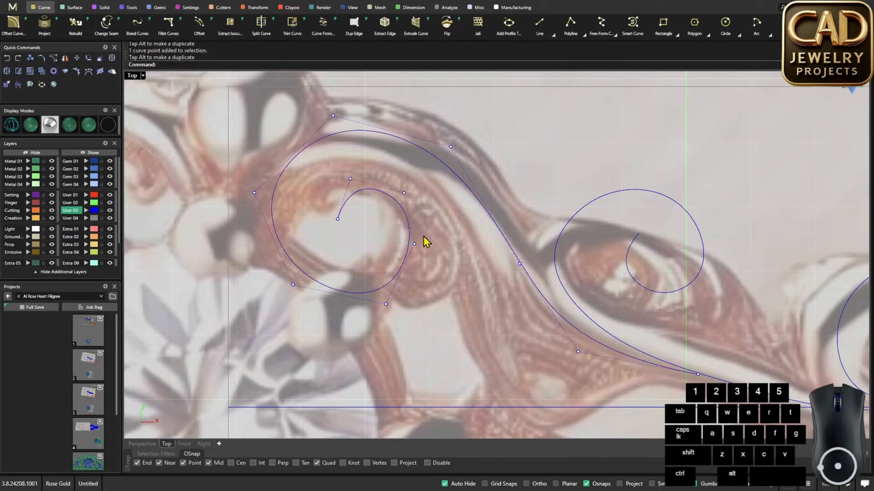
Nudge the two control points on the third scroll's lower inner bend to even out the curl
alt+shift+drag(406, 234, 425, 254)
drag(435, 218, 436, 229)
click(417, 301)
alt+shift+drag(376, 293, 396, 315)
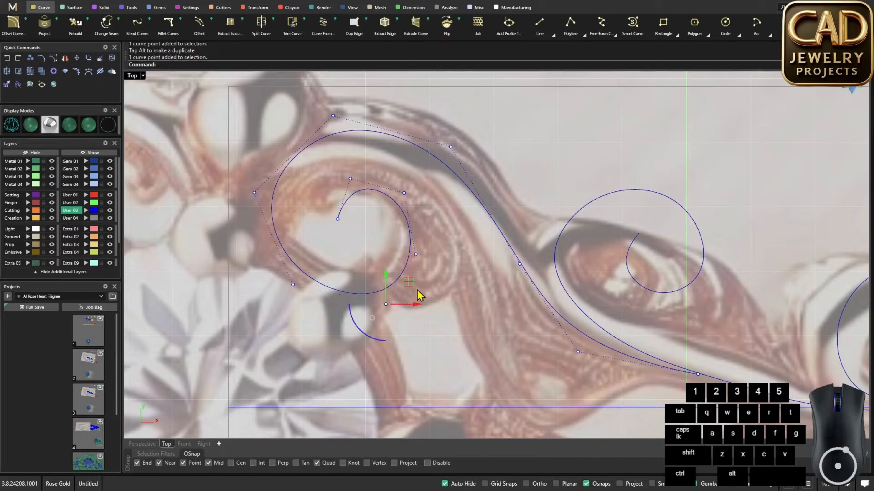
drag(406, 279, 399, 283)
click(464, 261)
Raise the control point above the third scroll's crest near the top prong, and hide the control points
scroll(388, 165, down, 4)
right_drag(364, 128, 386, 183)
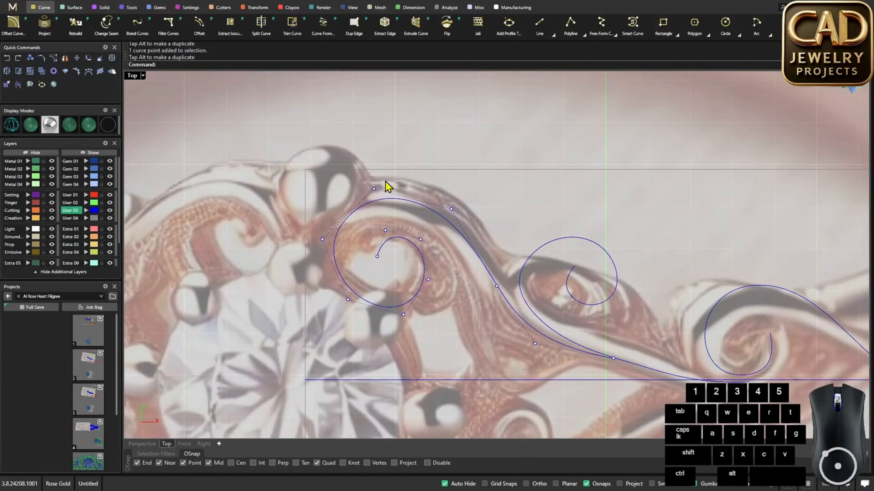
alt+shift+drag(360, 182, 384, 201)
drag(399, 168, 399, 158)
click(438, 137)
key(Escape)
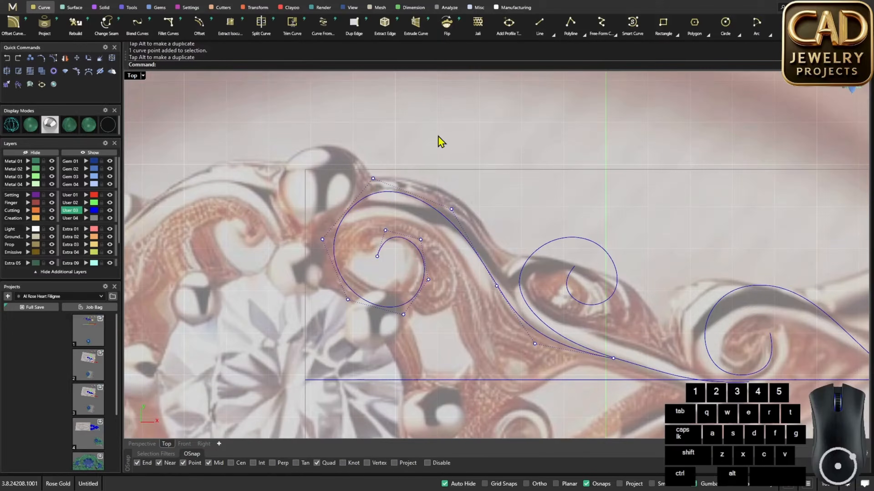
Save the reference picture, traced curves and all ring parts to the first slot of the AI Rose Heart Filigree project, and clear the selection
scroll(416, 196, down, 6)
scroll(470, 241, down, 4)
right_drag(472, 242, 404, 214)
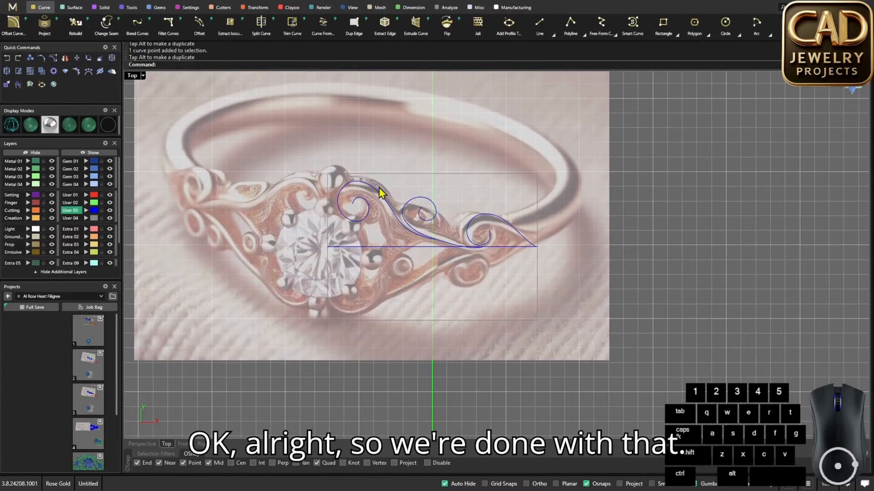
drag(268, 147, 569, 284)
scroll(577, 259, down, 4)
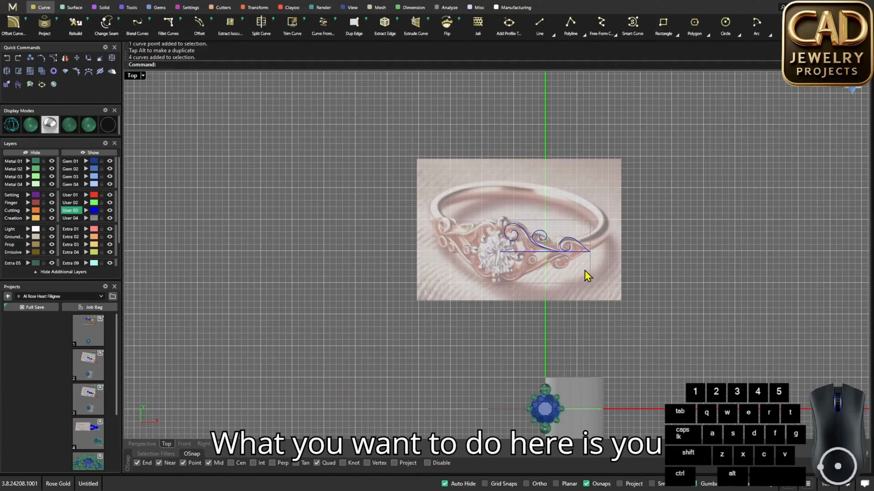
right_drag(525, 261, 474, 208)
scroll(474, 208, down, 4)
alt+shift+drag(436, 169, 624, 348)
scroll(506, 224, up, 4)
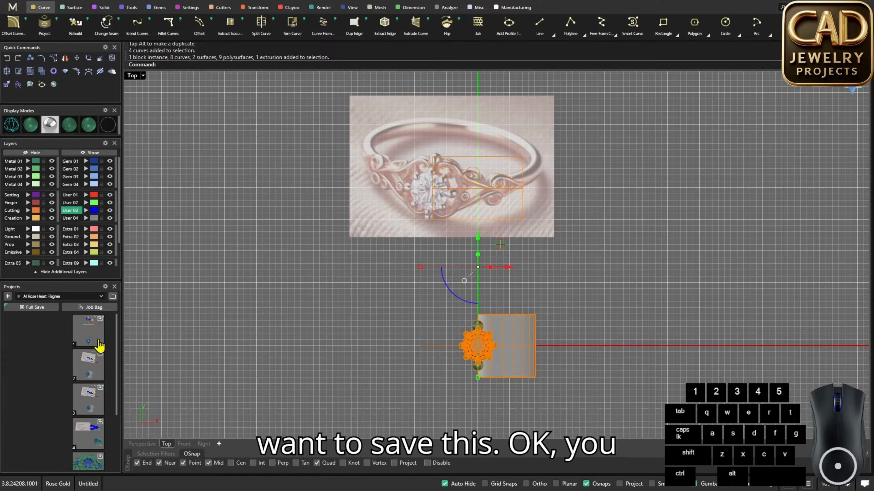
click(103, 328)
scroll(474, 209, up, 2)
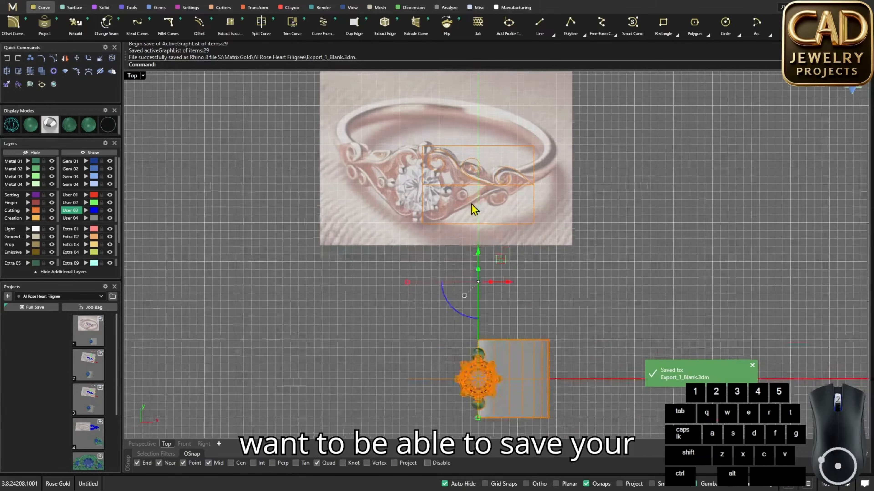
scroll(474, 208, up, 2)
right_drag(474, 208, 426, 219)
click(590, 221)
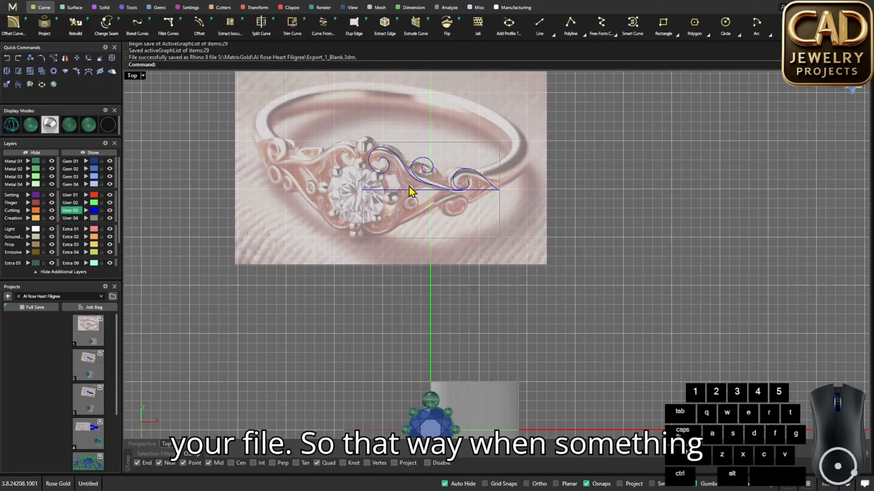
scroll(411, 192, up, 3)
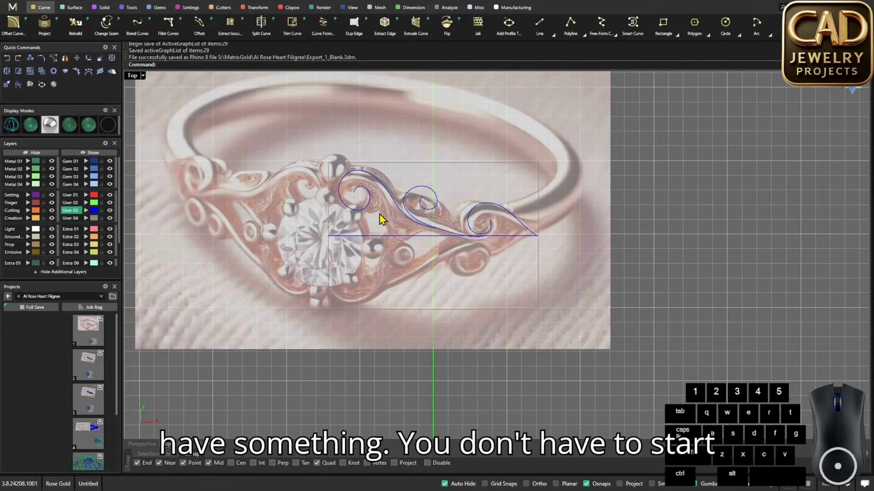
scroll(430, 210, up, 5)
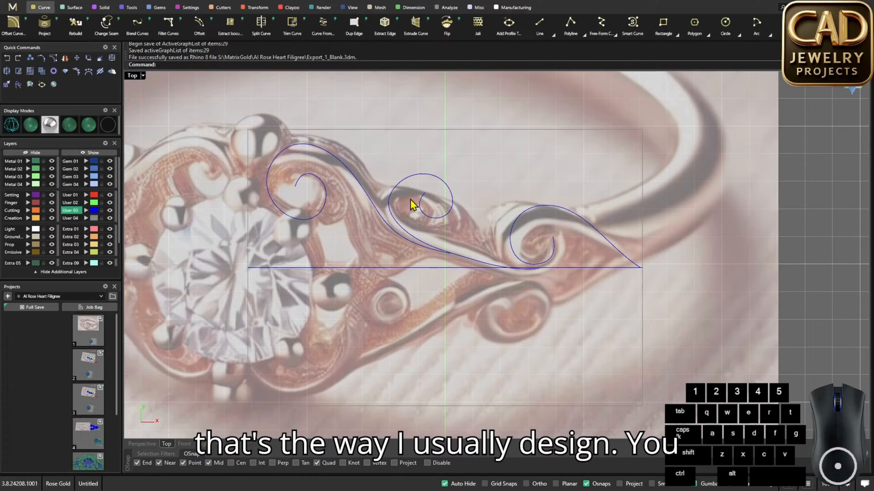
scroll(470, 181, down, 3)
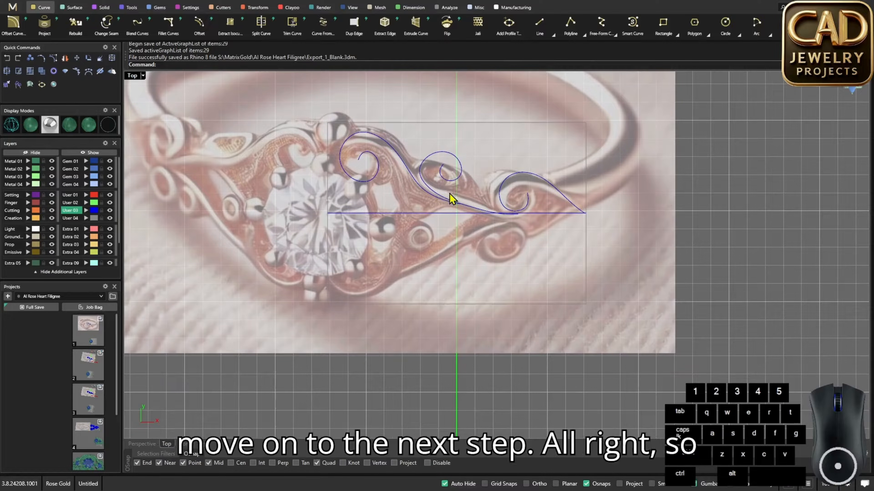
scroll(496, 193, up, 3)
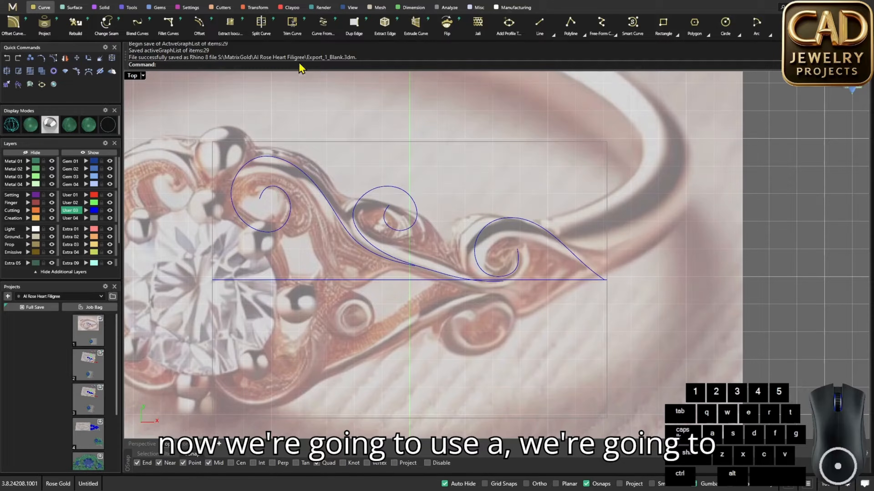
click(493, 225)
shift+click(356, 214)
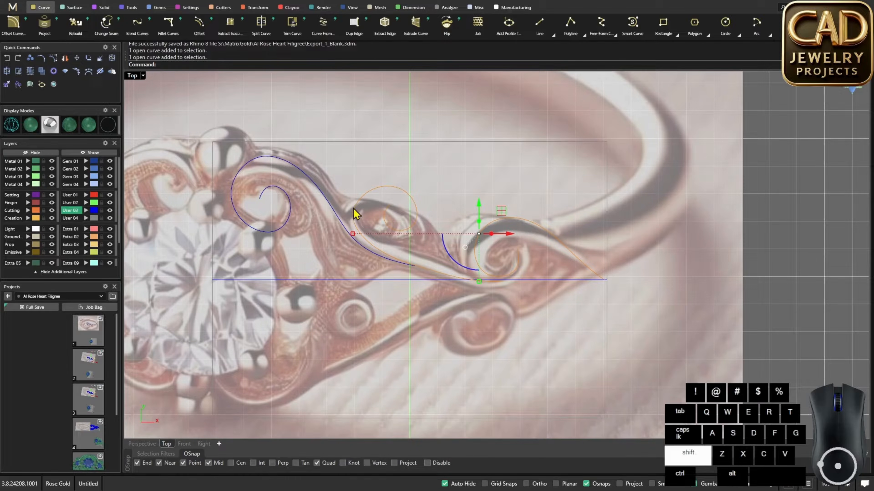
shift+click(316, 191)
shift+right_drag(283, 193, 344, 204)
click(449, 138)
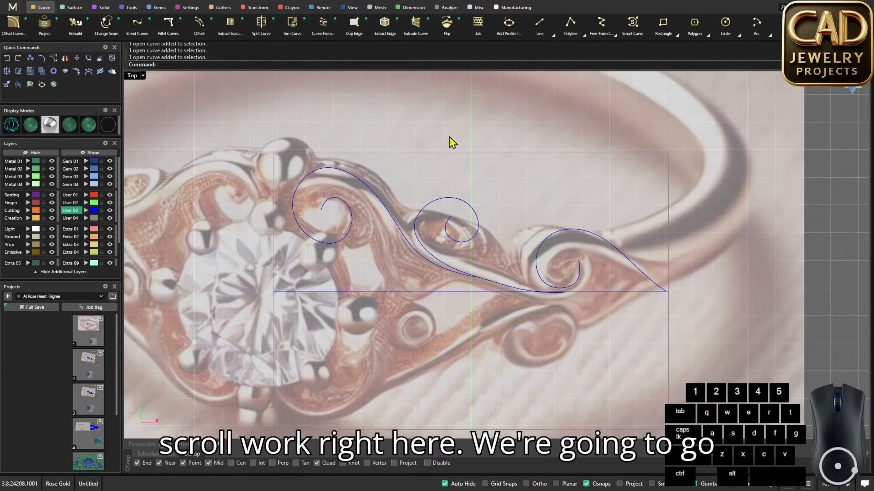
Turn on SubD edit mode in the Clayoo tools
click(291, 8)
scroll(462, 179, up, 2)
scroll(394, 166, down, 2)
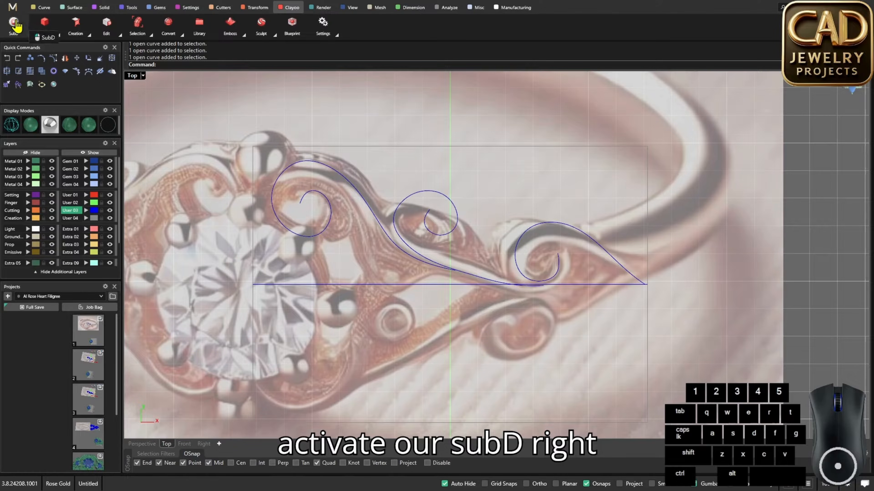
click(93, 57)
mouse_move(468, 154)
right_down()
mouse_move(455, 179)
mouse_move(462, 157)
right_up()
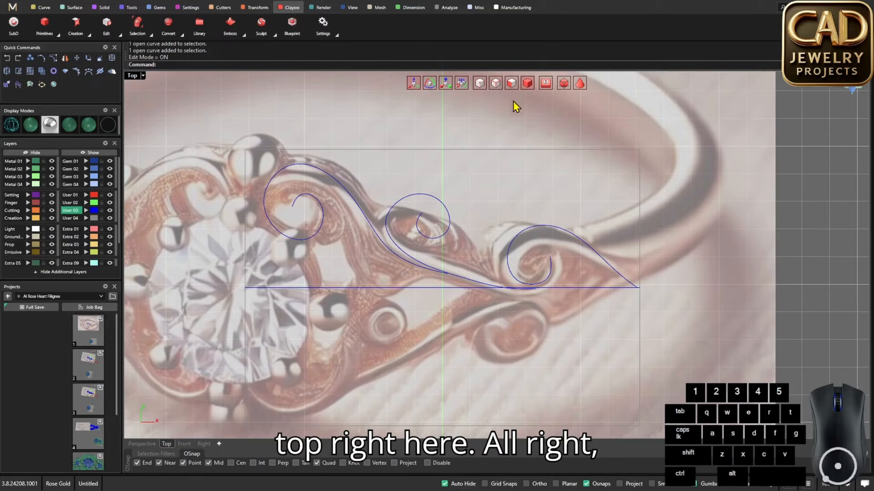
right_drag(473, 169, 454, 165)
right_drag(480, 220, 465, 188)
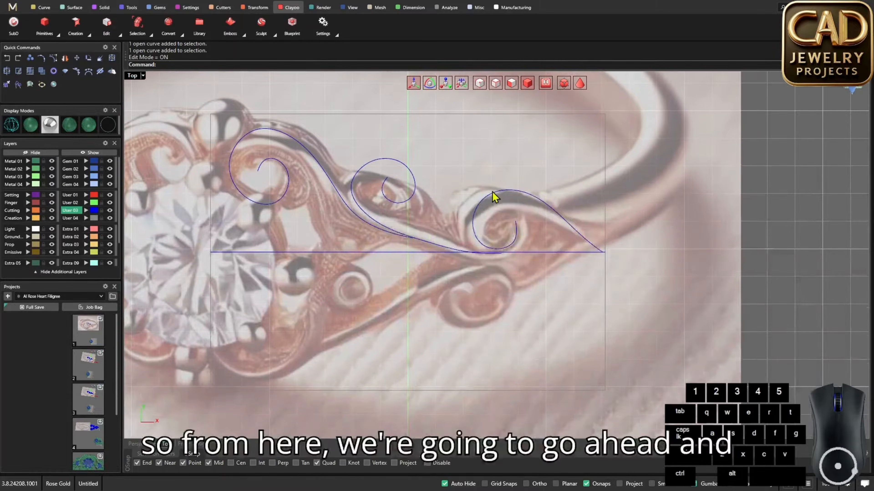
Start a Clayoo Pipe along the scroll curve nearest the shank, with a start radius of 0.35
click(497, 195)
scroll(524, 202, up, 3)
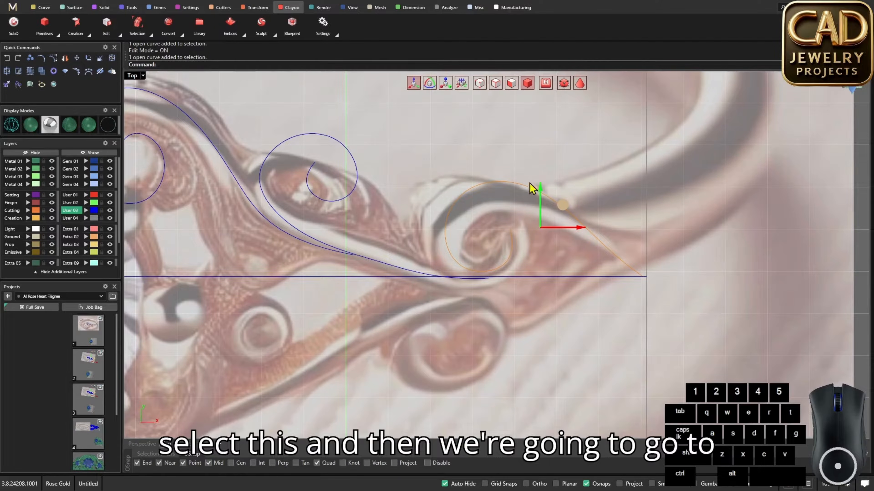
click(119, 34)
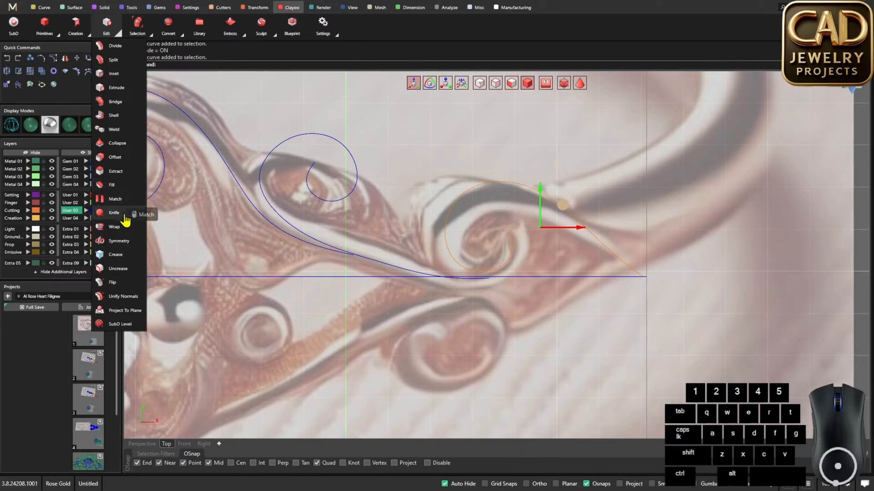
click(87, 34)
click(87, 35)
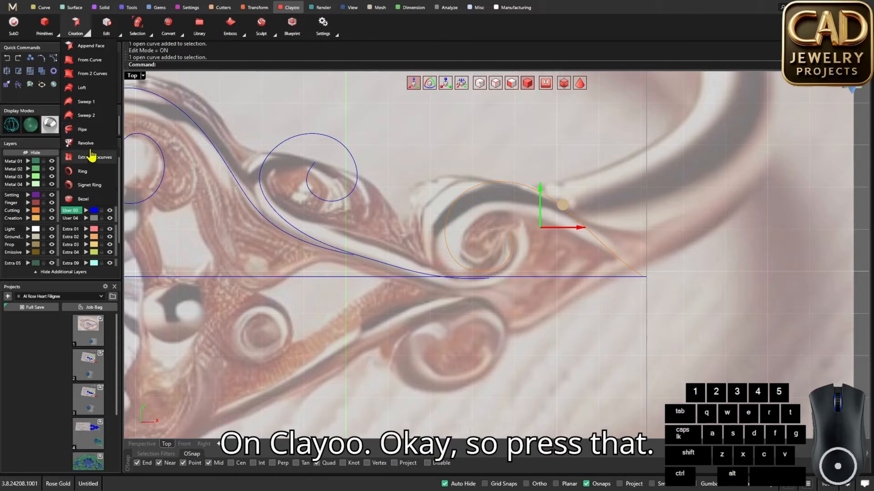
click(93, 131)
scroll(410, 199, up, 4)
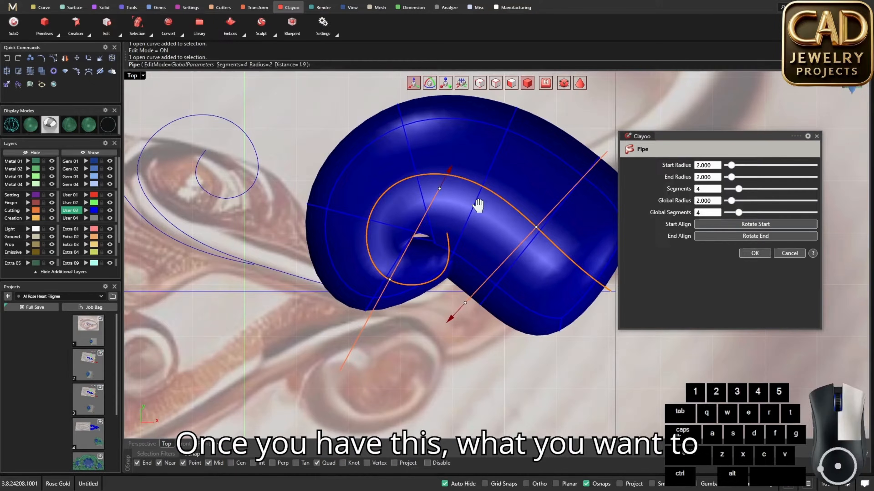
right_drag(477, 205, 478, 206)
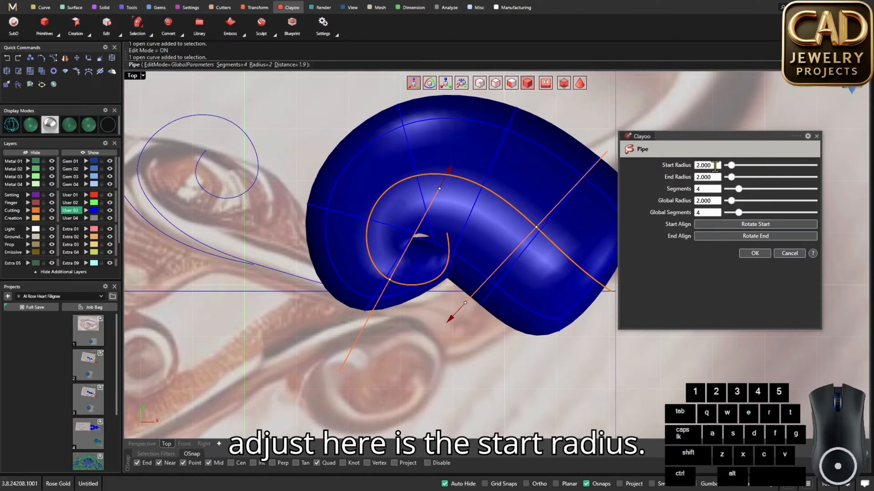
double_click(707, 166)
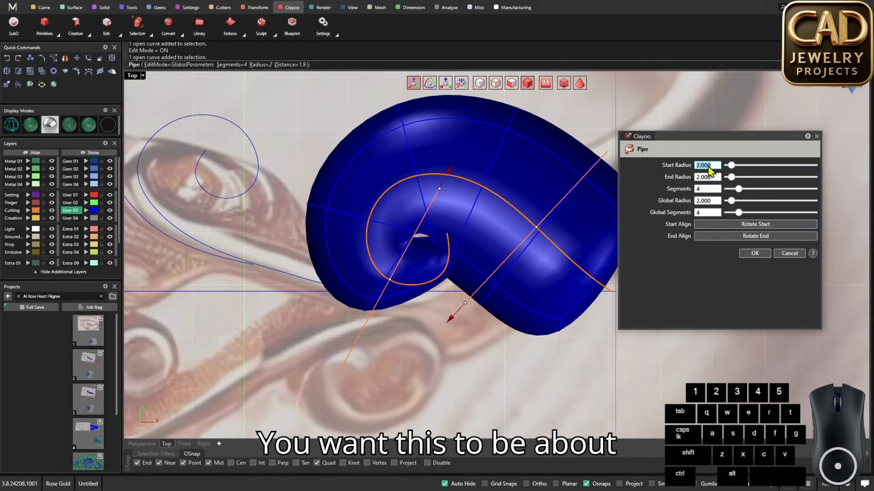
text(0.)
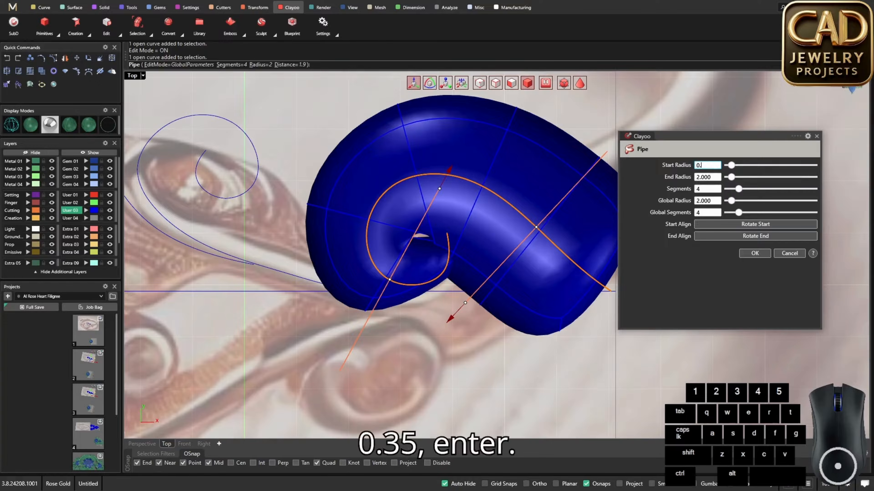
text(35)
key(Return)
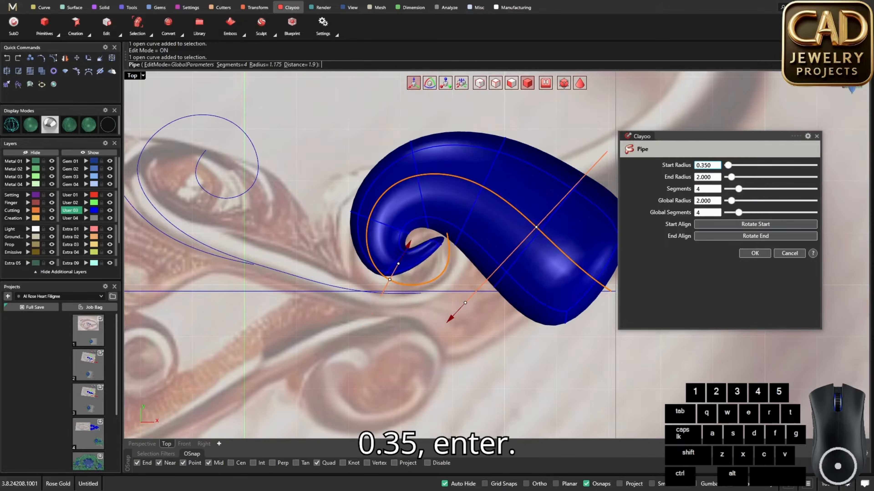
Set the pipe's end radius to 0.35 and its segments to 12
click(711, 178)
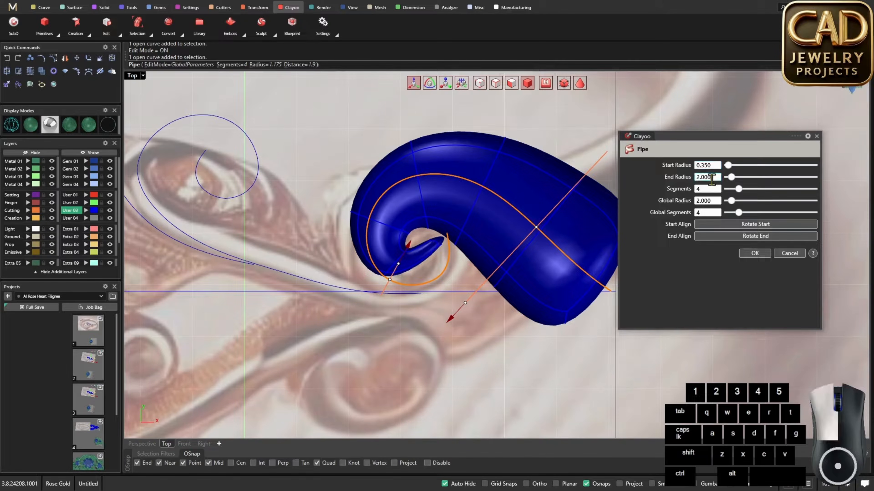
click(711, 178)
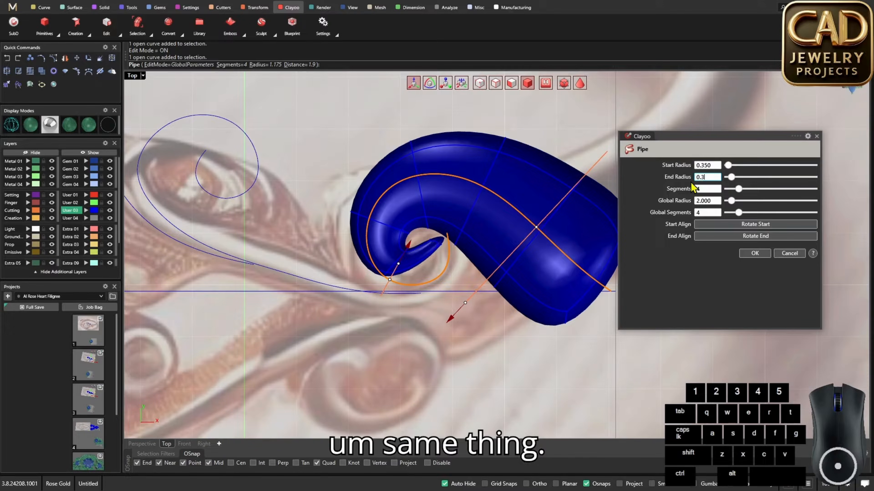
key(Return)
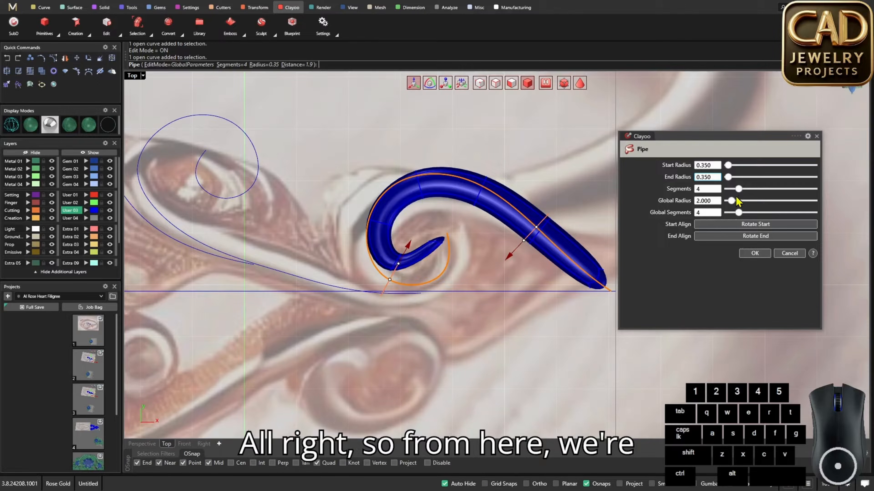
drag(739, 189, 770, 200)
Move the pipe's outer section handle along the curve close to the scroll's tip at the shank
scroll(545, 243, up, 6)
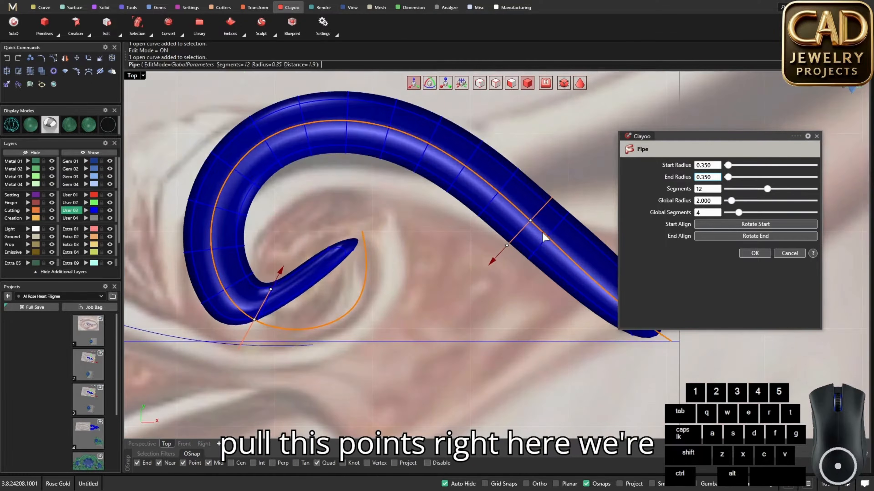
scroll(527, 221, down, 4)
drag(522, 220, 522, 219)
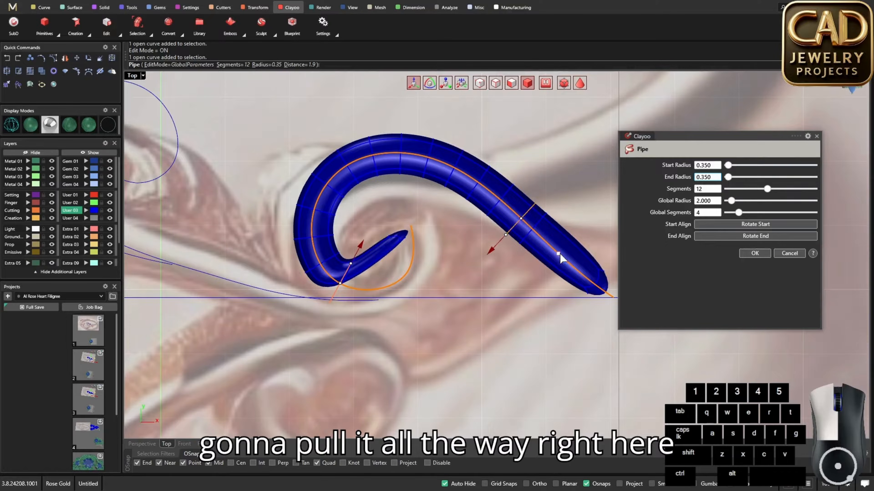
drag(577, 273, 578, 272)
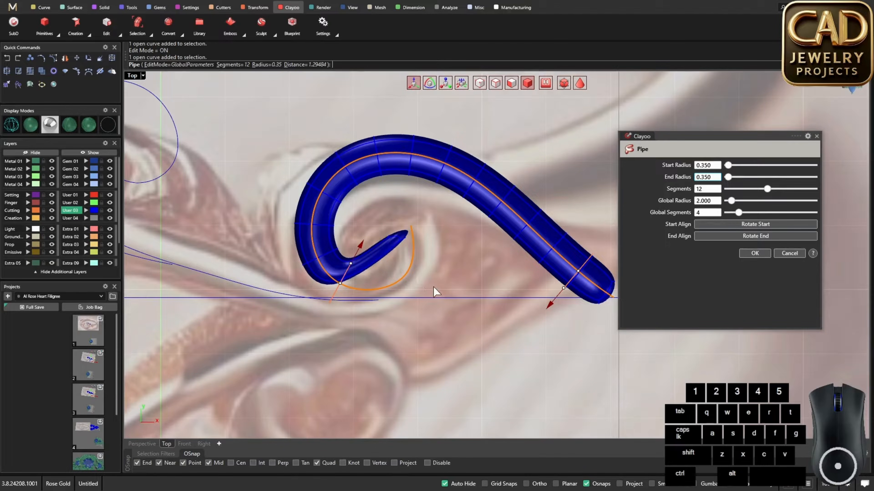
mouse_move(859, 488)
mouse_down()
mouse_move(843, 316)
mouse_move(860, 489)
mouse_up()
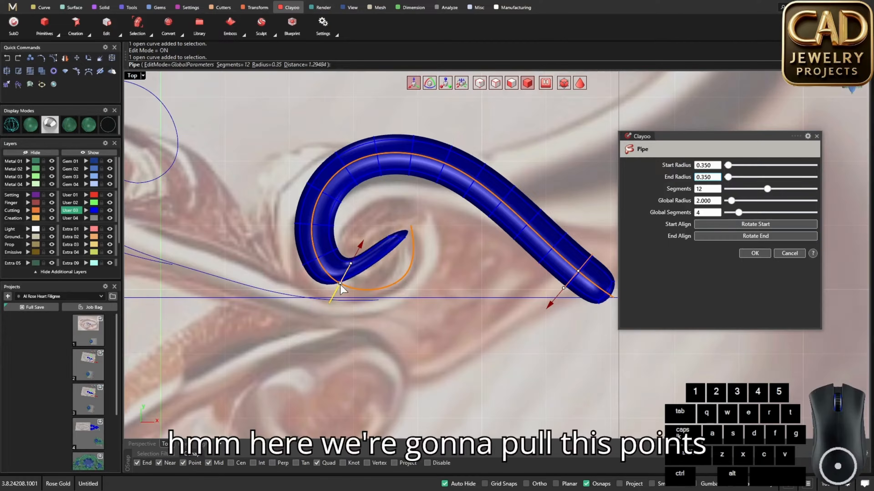
Move the pipe's inner section handle around the curl close to the scroll's inner end, and accept the pipe
drag(341, 286, 341, 285)
drag(413, 264, 413, 252)
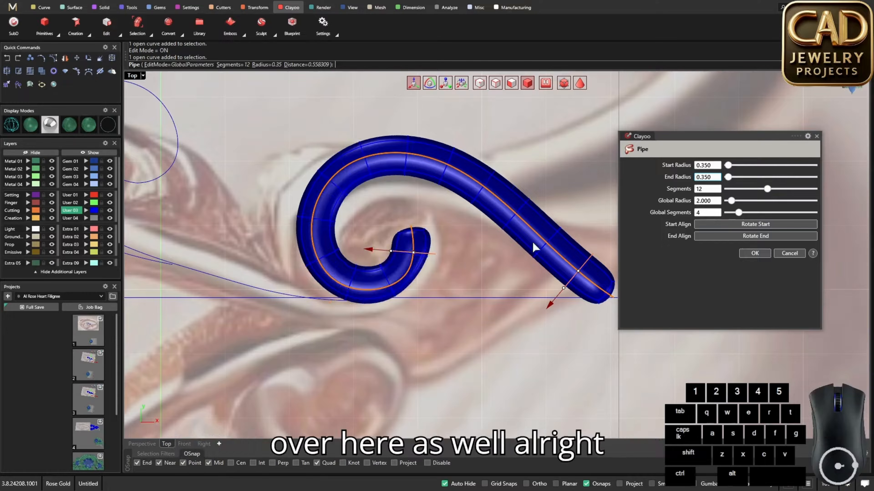
drag(578, 270, 578, 271)
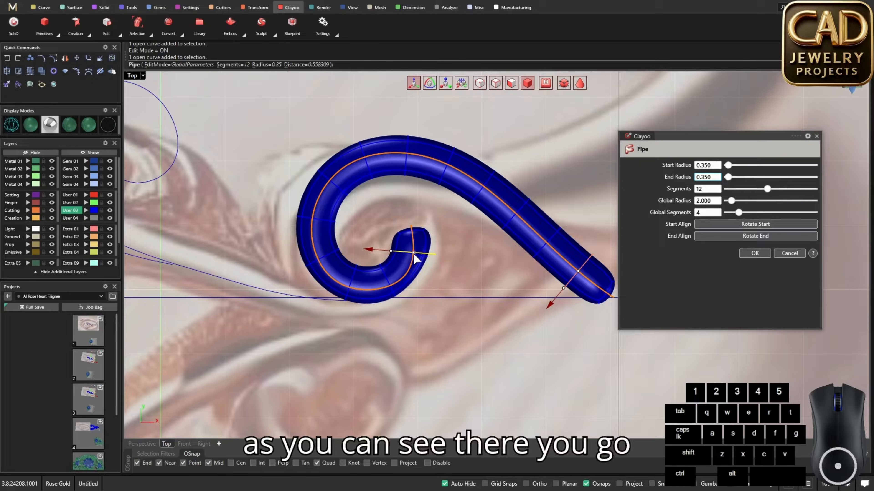
drag(412, 255, 423, 256)
right_drag(481, 302, 473, 268)
scroll(469, 259, down, 4)
scroll(404, 172, up, 2)
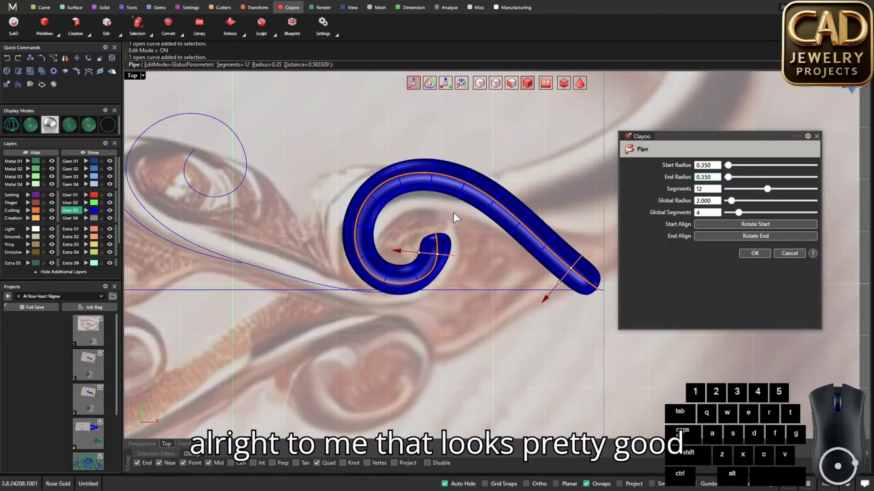
click(755, 254)
right_drag(443, 323, 546, 327)
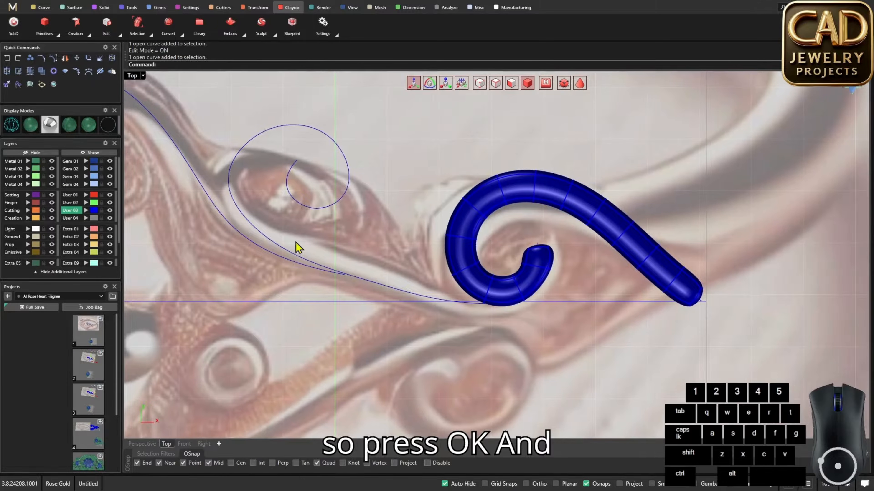
Start a Clayoo Pipe along the middle scroll curve, with a start radius of 0.35
right_drag(452, 206, 568, 232)
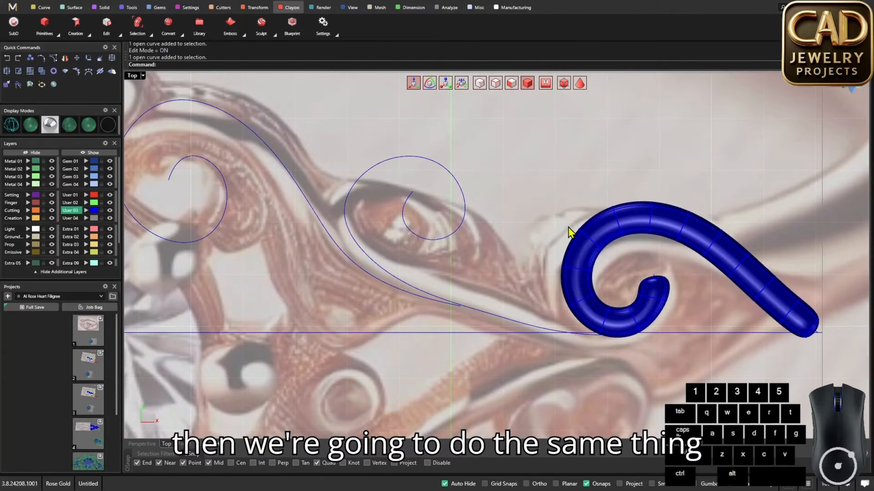
click(454, 236)
scroll(420, 250, down, 2)
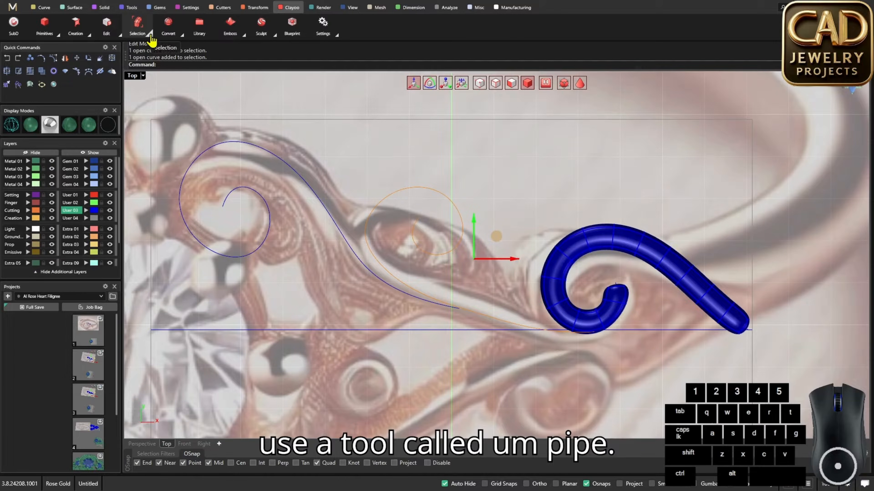
click(88, 33)
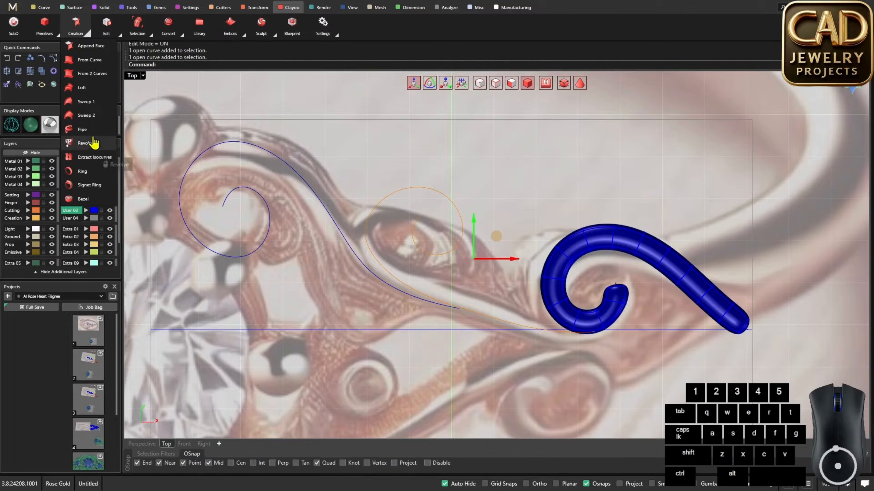
click(82, 129)
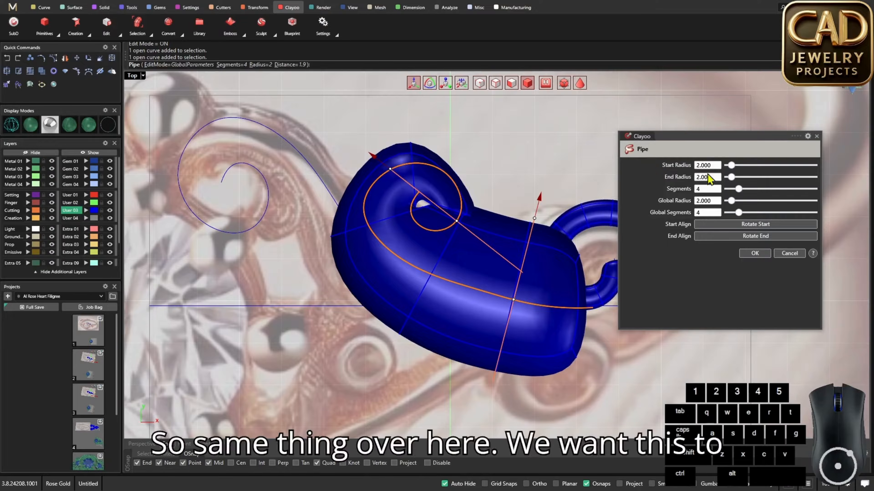
click(714, 166)
click(715, 165)
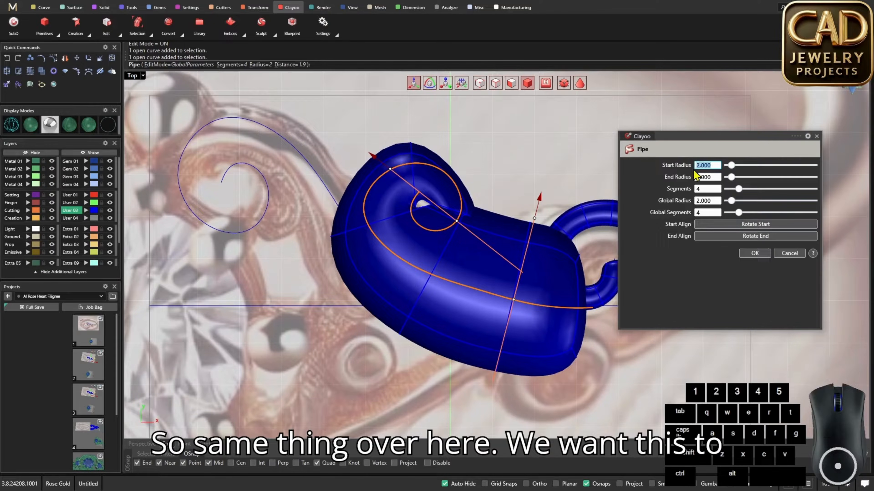
text(0)
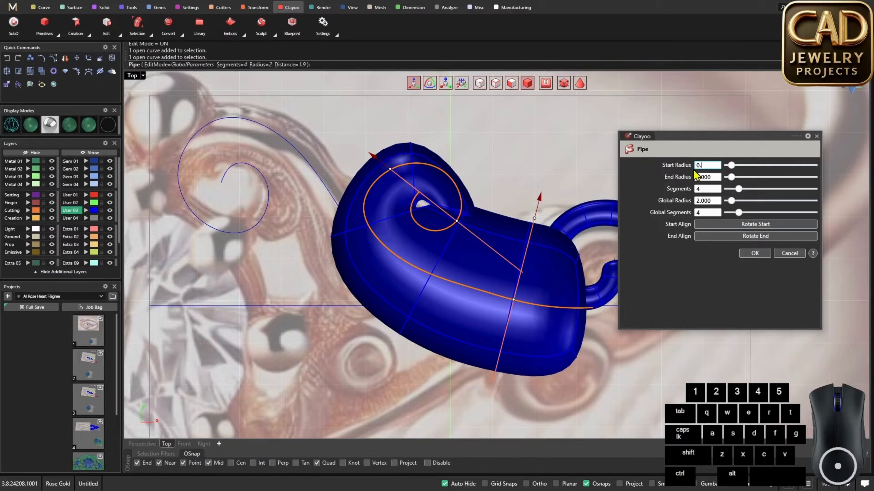
text(.35)
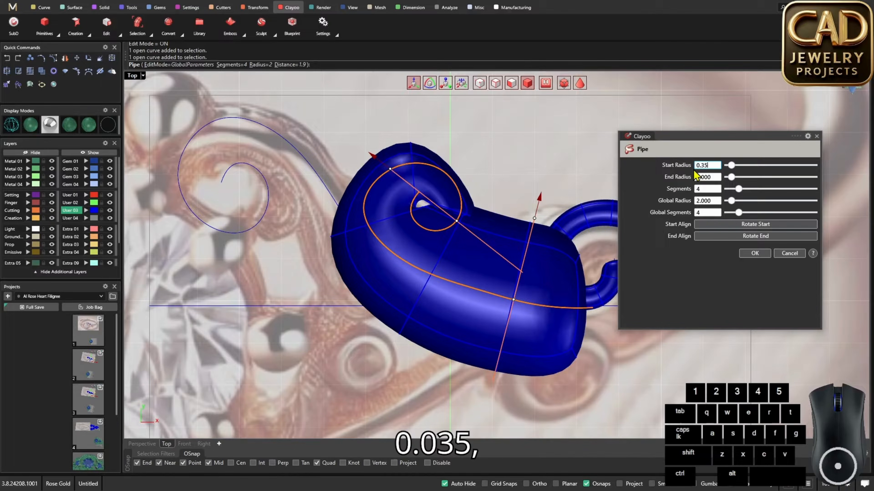
key(Tab)
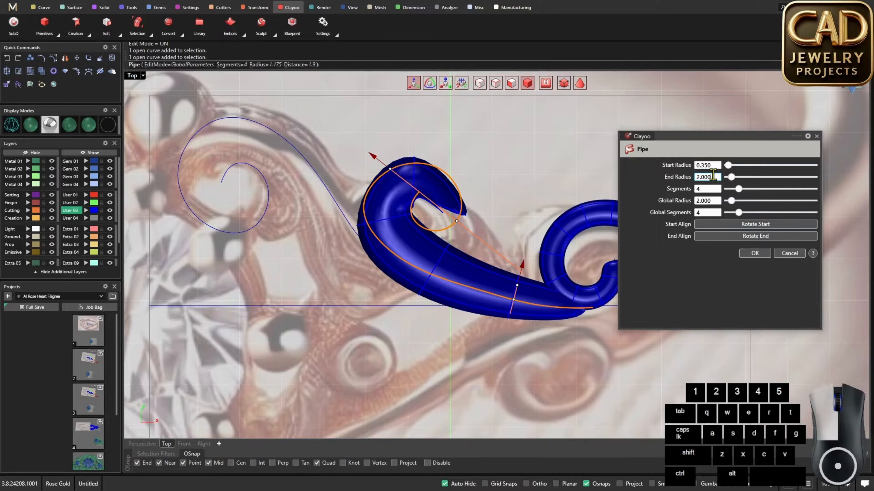
Set the middle pipe's end radius to 0.35 and its segments to 12
drag(713, 176, 693, 179)
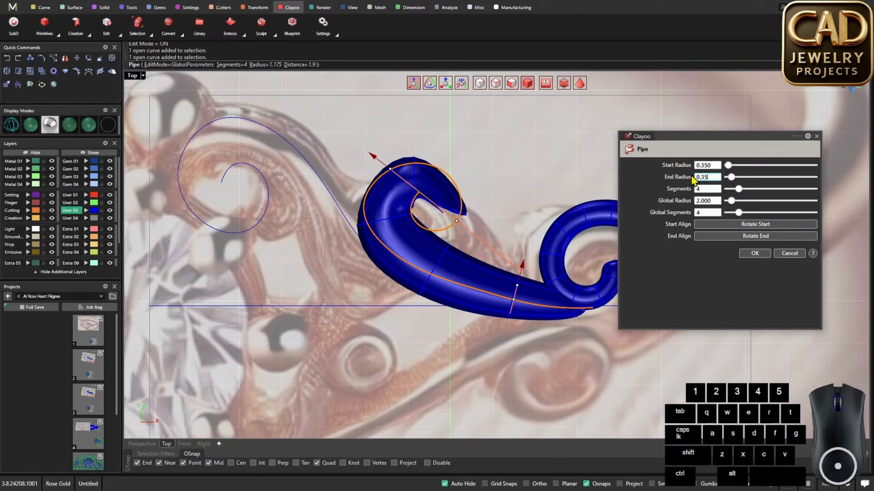
click(701, 189)
drag(739, 192, 767, 190)
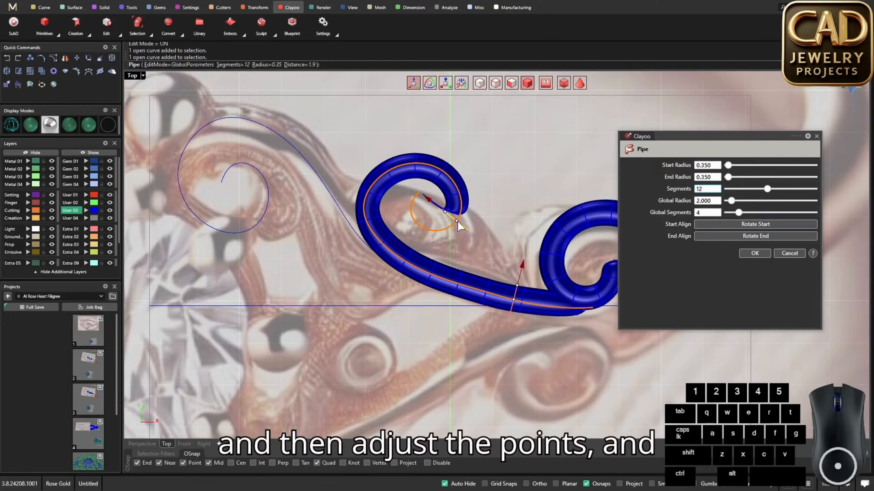
Move the pipe's two section handles along the curve toward the scroll's ends, and reduce the end radius to 0.316
drag(415, 210, 416, 216)
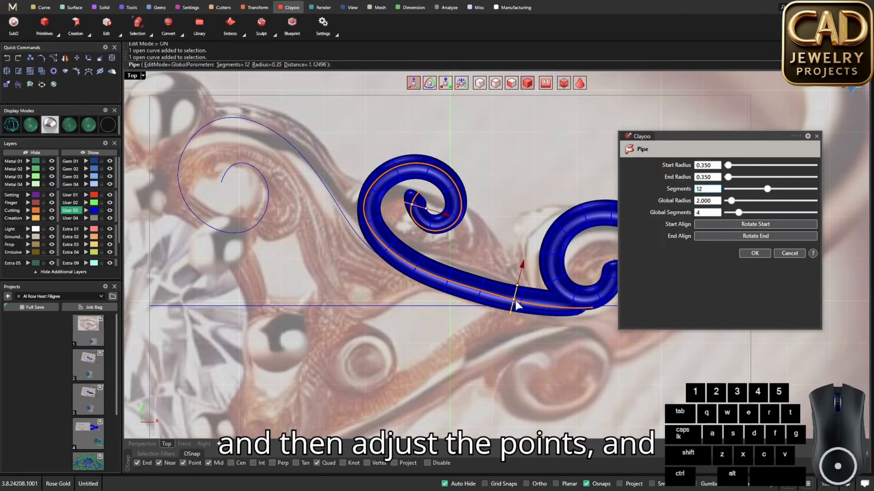
drag(517, 305, 538, 304)
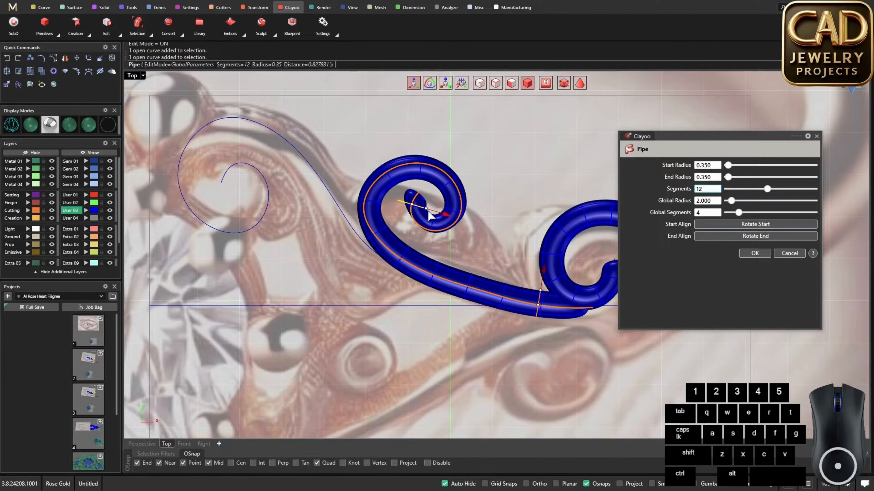
mouse_move(429, 215)
mouse_down()
mouse_move(416, 207)
mouse_move(421, 213)
mouse_up()
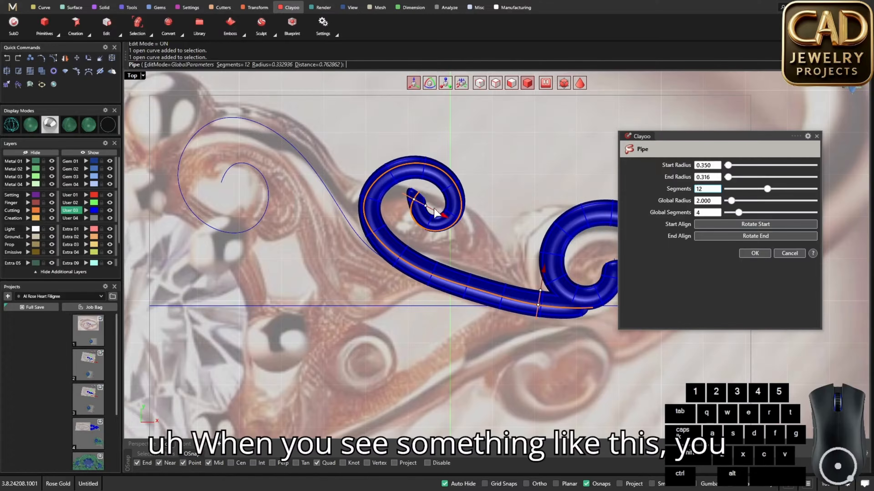
Set the middle scroll pipe's segments to 16 and accept the pipe
scroll(429, 210, up, 2)
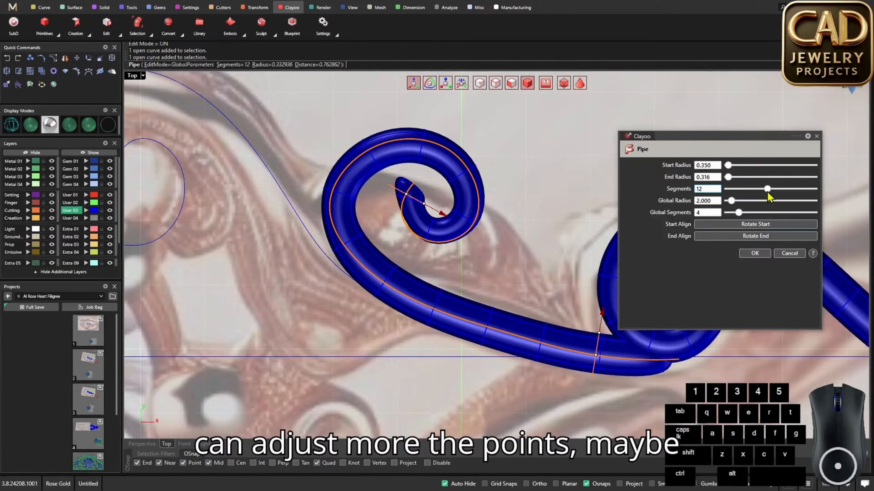
drag(768, 192, 784, 194)
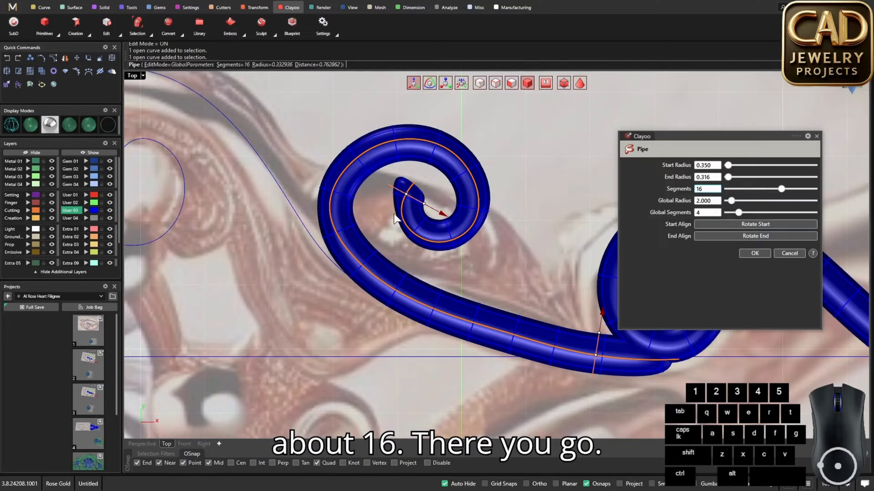
scroll(462, 256, down, 2)
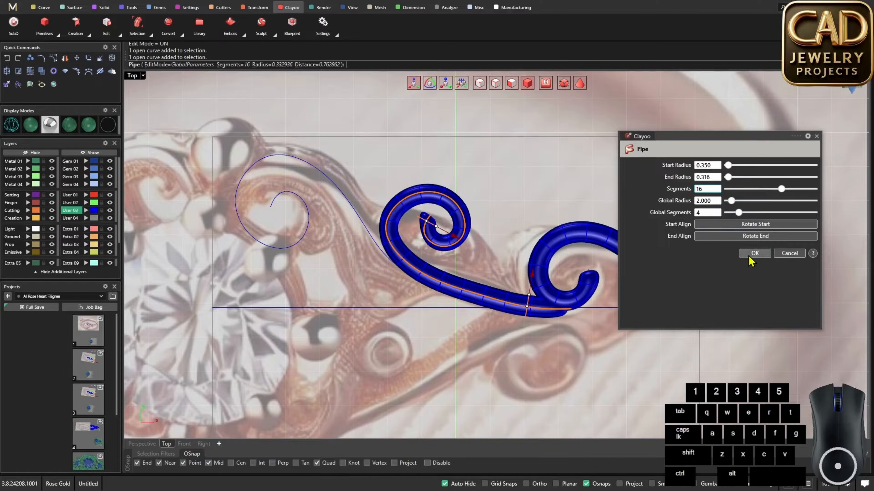
click(752, 256)
Start a Clayoo Pipe along the third scroll curve, nearest the center stone, with a start radius of 0.35
scroll(482, 269, up, 2)
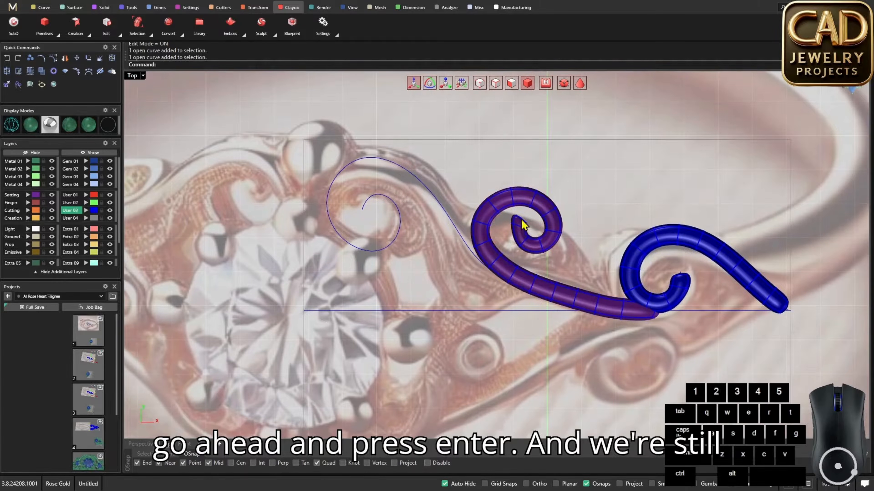
scroll(485, 217, up, 3)
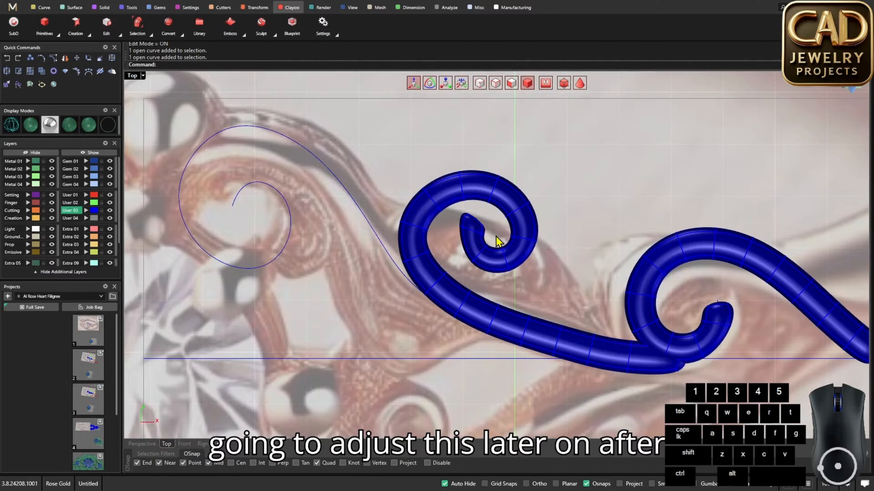
right_drag(350, 183, 465, 186)
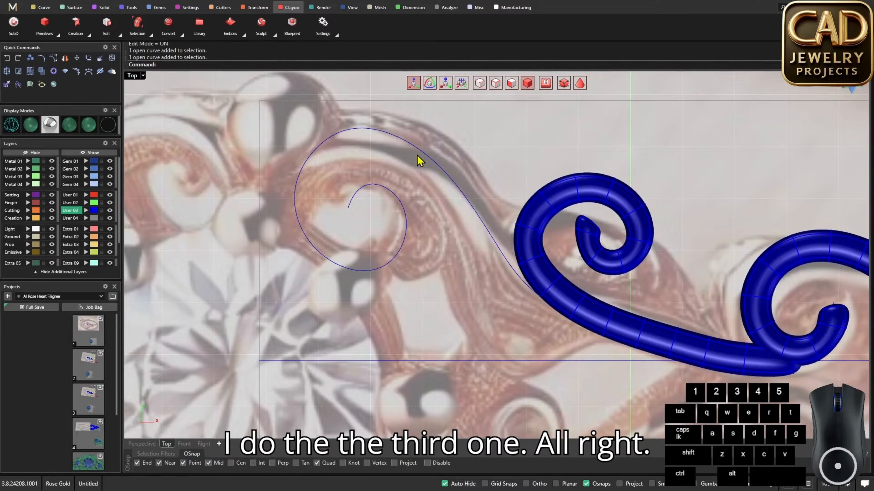
click(424, 156)
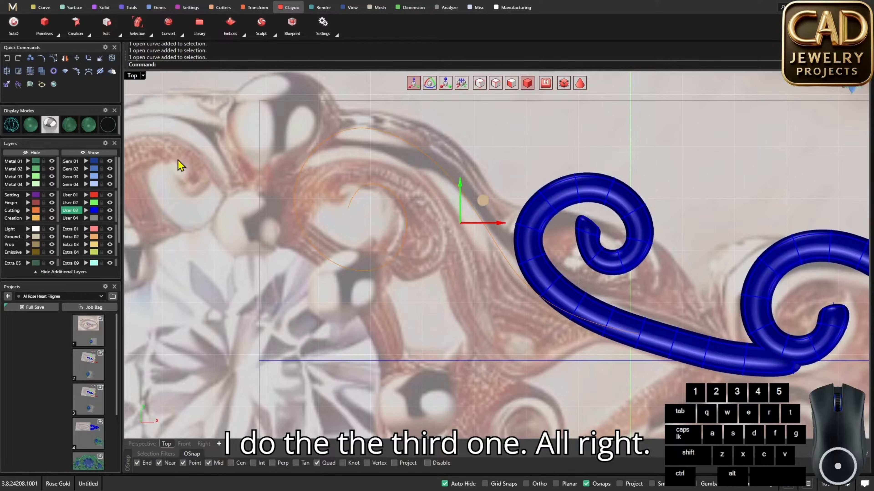
click(88, 33)
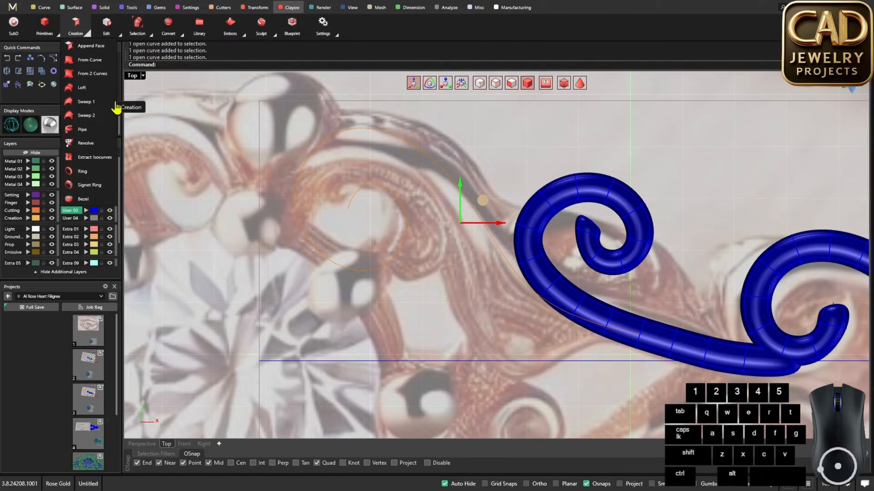
click(97, 135)
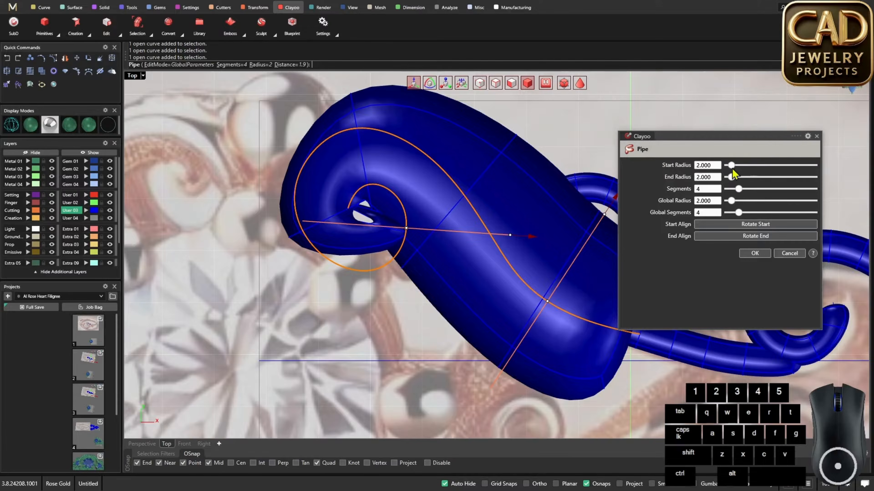
click(696, 166)
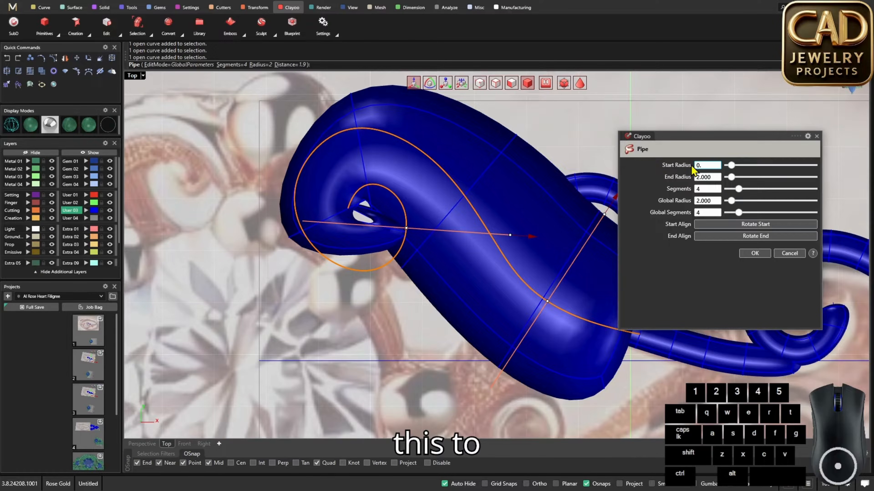
text(0.35)
key(Tab)
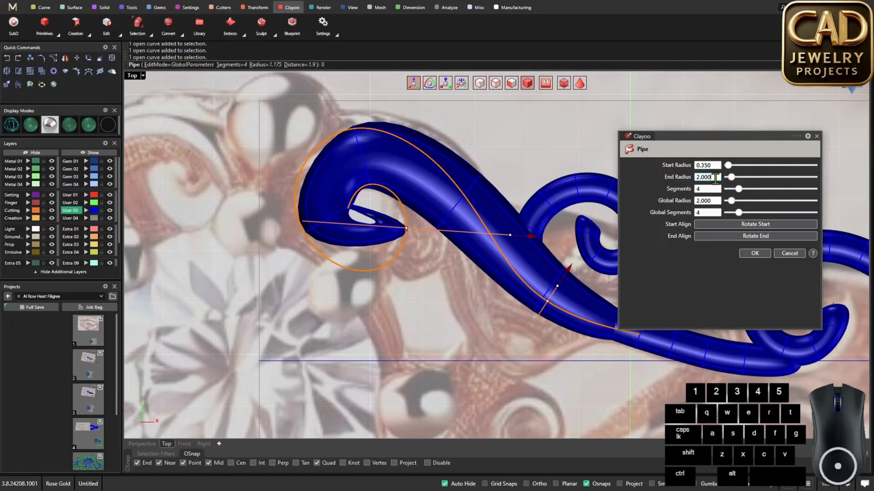
Enter 0.35 as the third pipe's end radius and set its segments to 9
drag(715, 178, 695, 181)
text(0.)
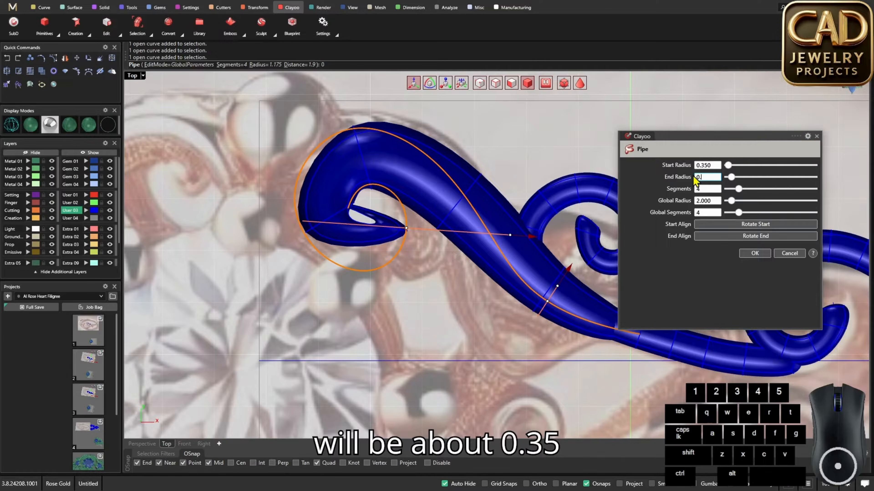
text(35)
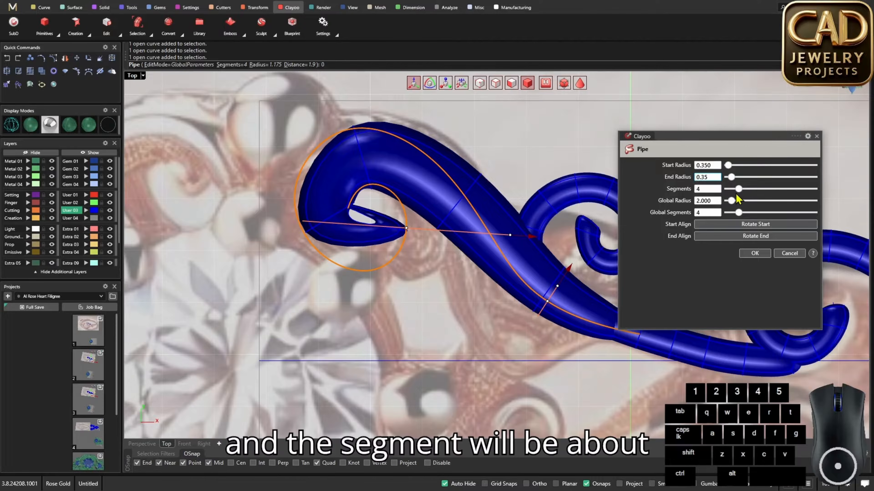
drag(738, 189, 757, 190)
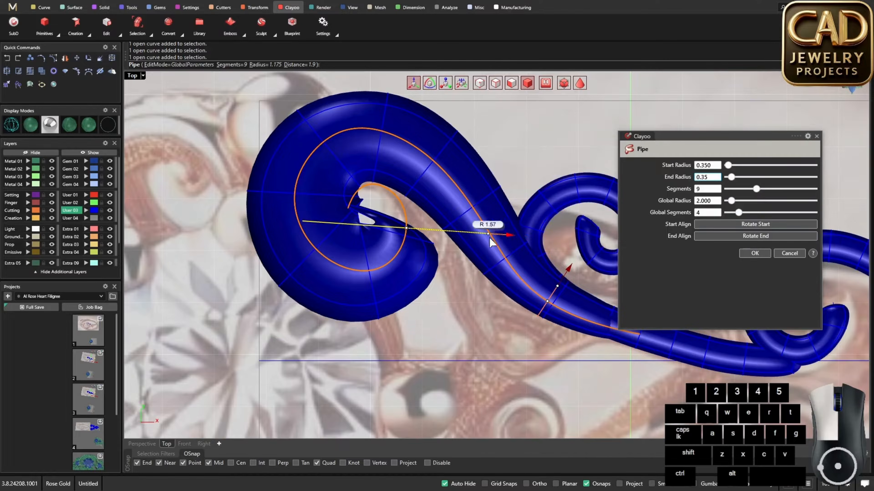
Move the pipe's inner section handle around the curl toward the scroll's inner end, and set the end radius to 0.35
click(439, 240)
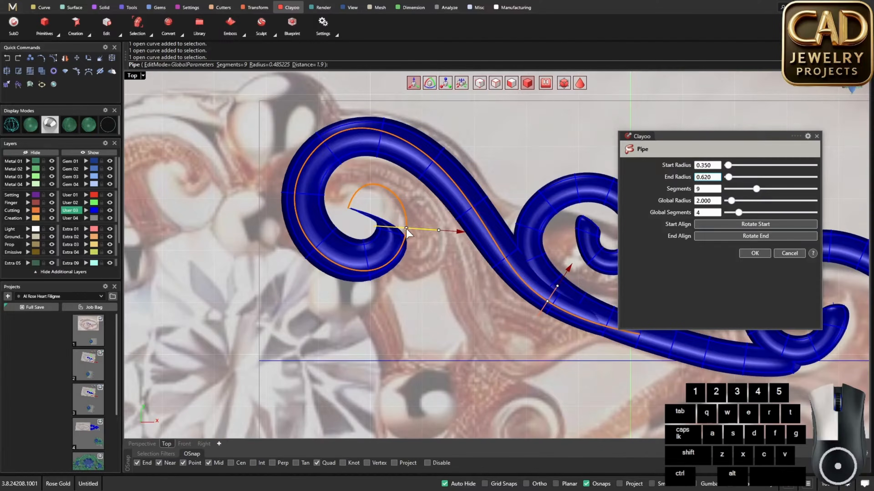
drag(407, 229, 392, 188)
drag(709, 179, 687, 183)
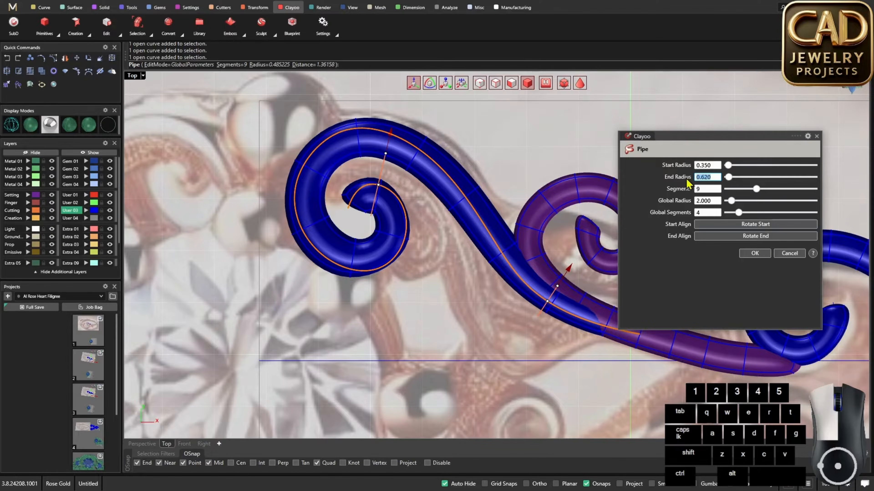
text(0.35)
key(Return)
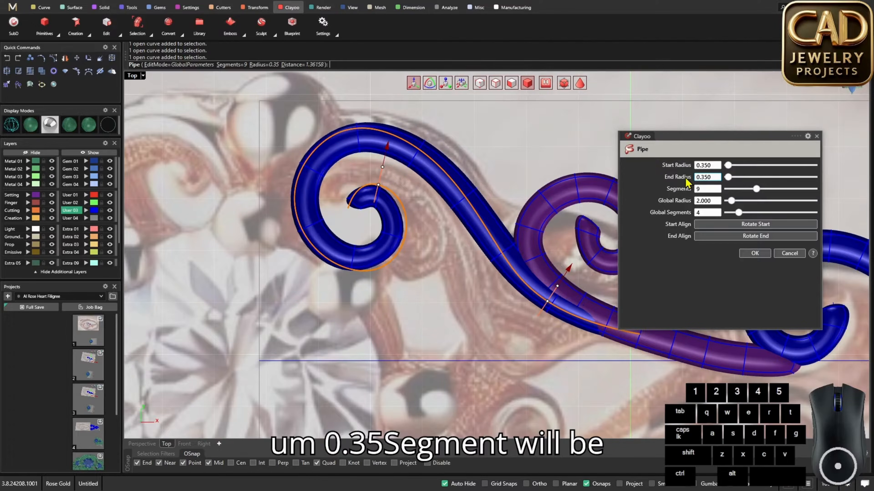
Set the pipe's segments to 16 and move the inner section handle closer to the scroll's inner end
drag(756, 189, 783, 196)
right_drag(424, 240, 399, 238)
drag(358, 186, 344, 201)
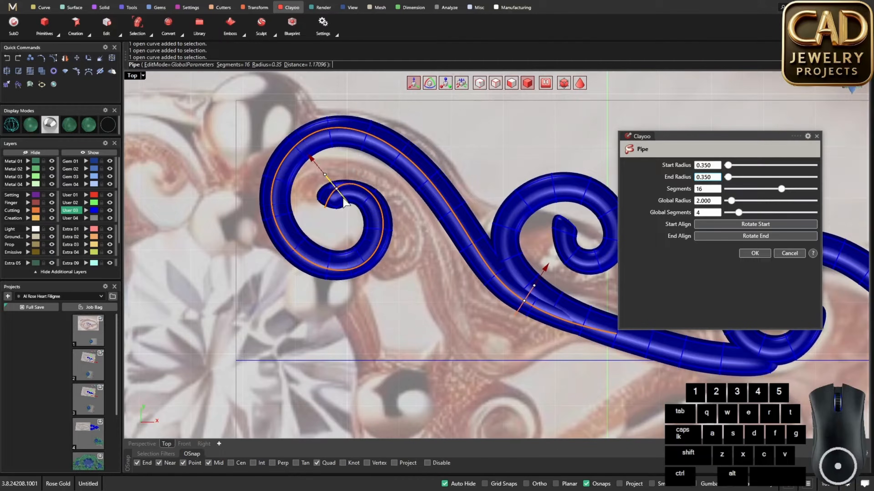
Set the third scroll pipe's segments to 17 and accept the pipe
drag(781, 188, 784, 188)
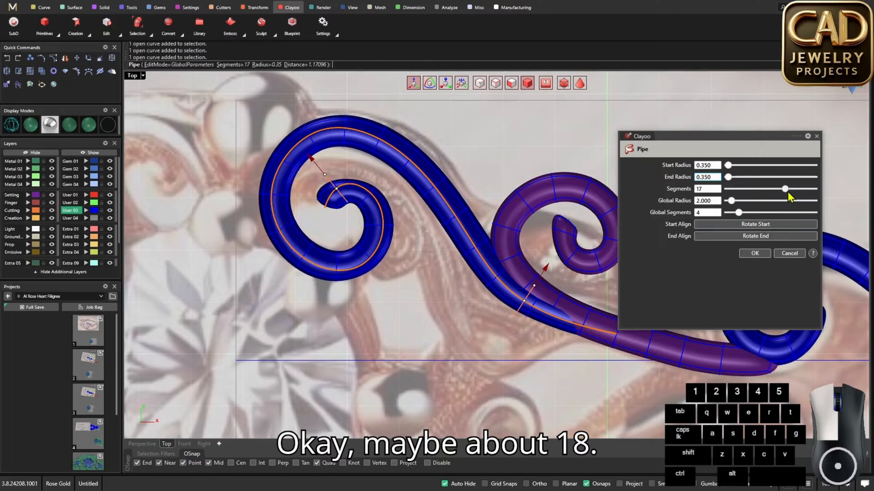
scroll(411, 223, down, 8)
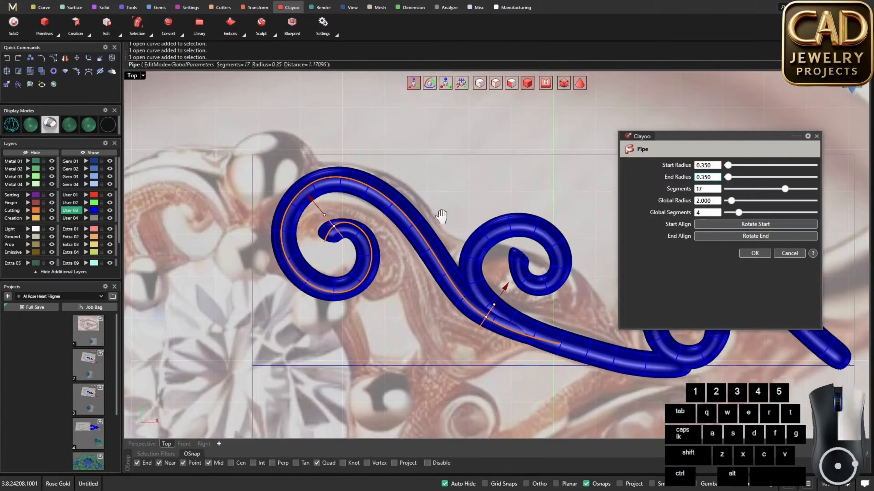
scroll(475, 230, up, 3)
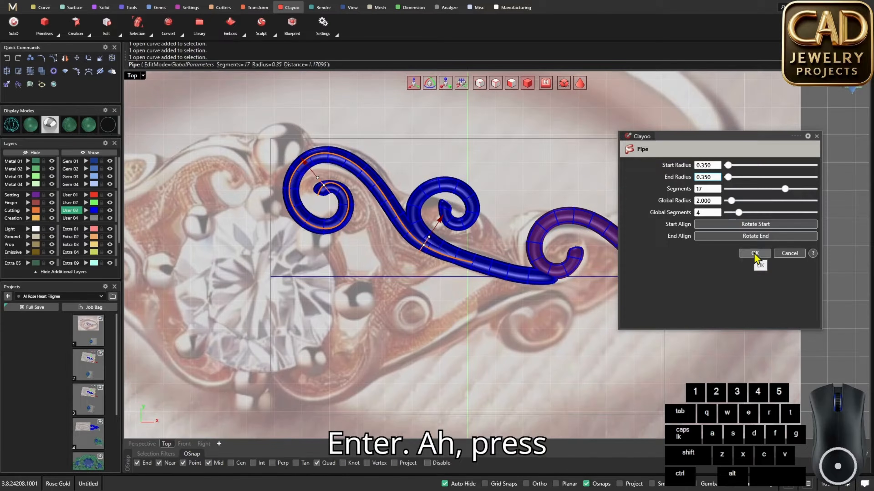
click(760, 255)
scroll(458, 170, up, 2)
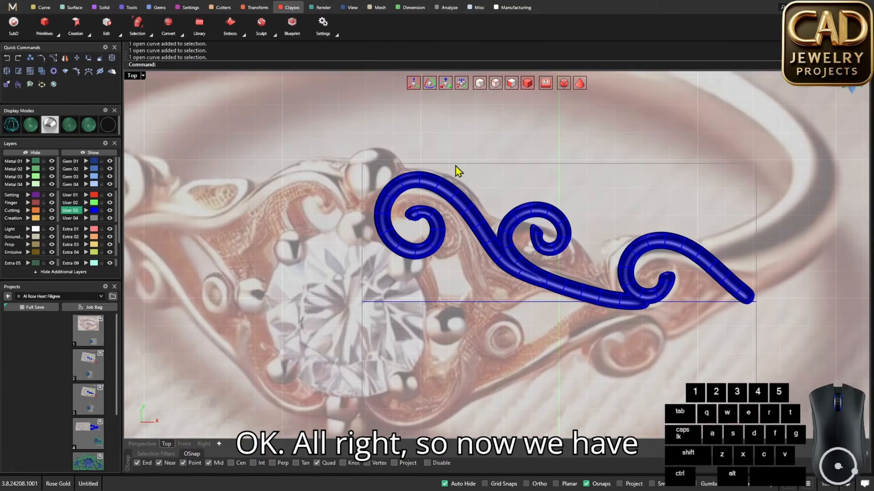
Switch the three scroll pipes to vertex editing mode
scroll(498, 169, up, 3)
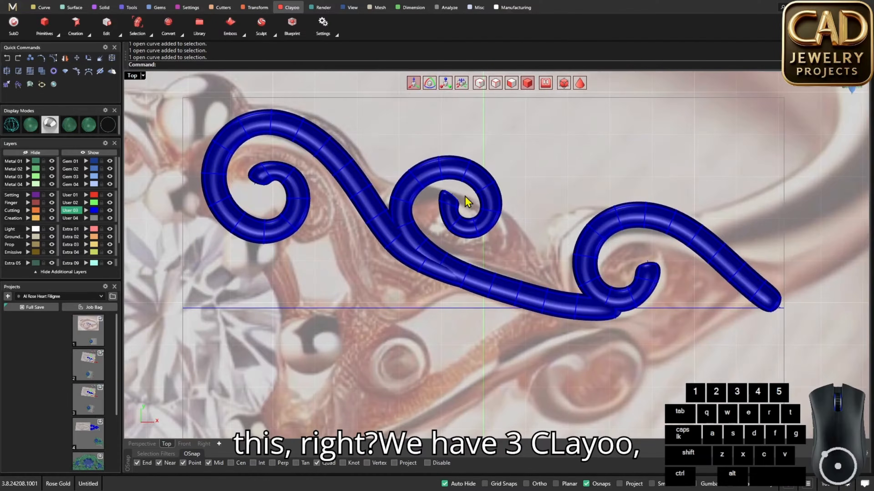
click(643, 227)
click(489, 194)
click(327, 169)
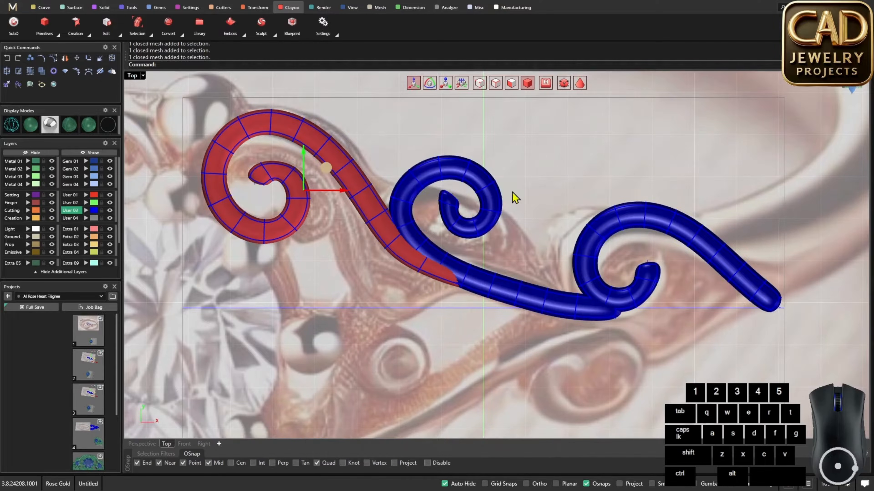
click(615, 211)
click(496, 196)
right_drag(561, 204, 467, 188)
right_drag(511, 163, 464, 146)
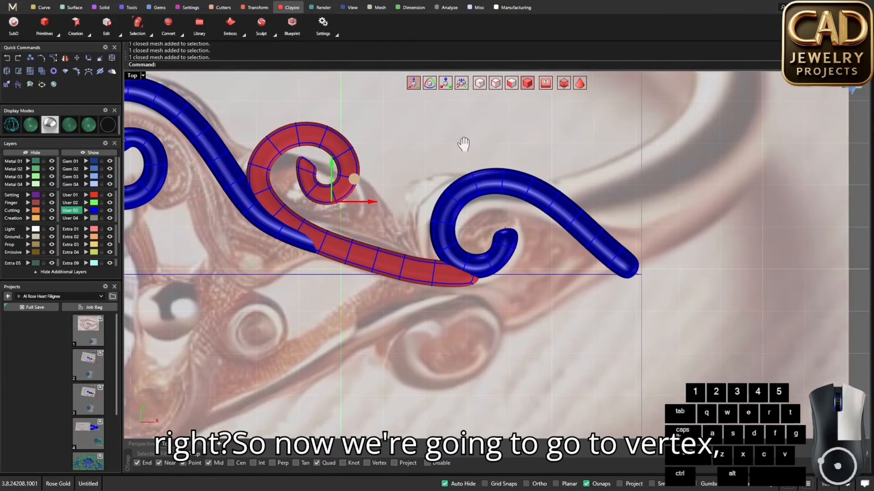
right_drag(568, 152, 523, 139)
click(522, 138)
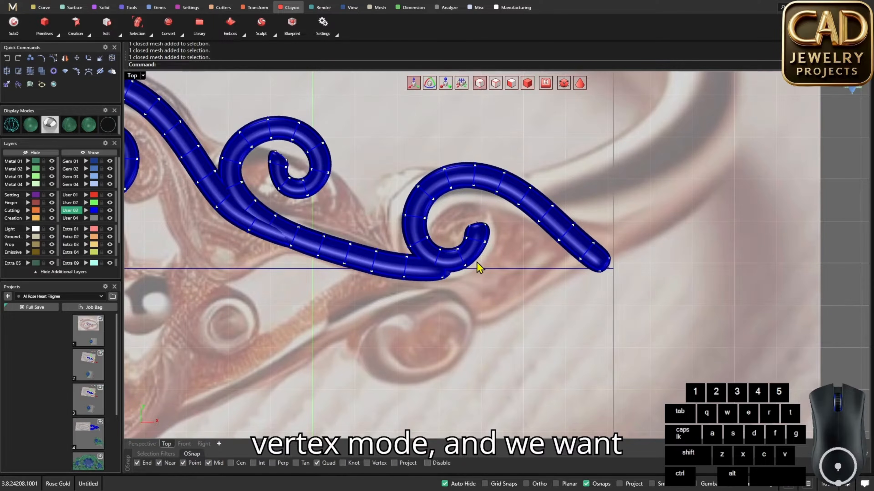
scroll(468, 227, up, 3)
scroll(482, 208, down, 4)
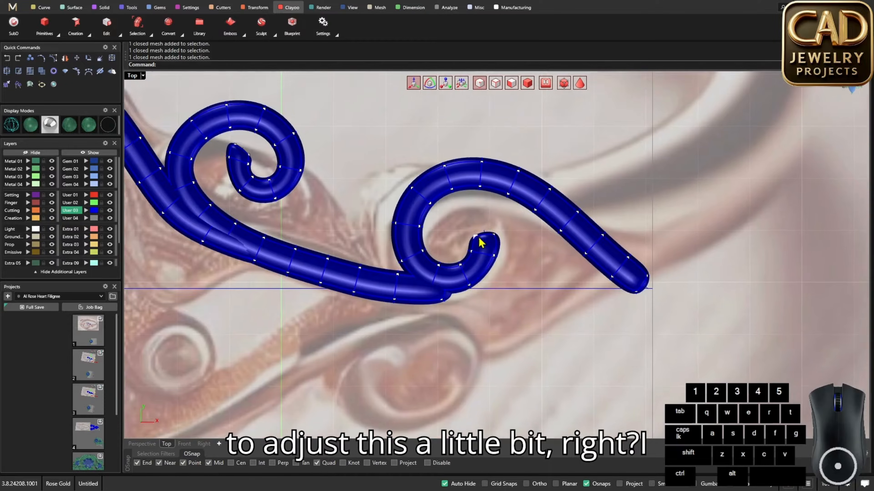
Move the inner and outer vertices at the third scroll's curled tip up and inward so the end continues the spiral
scroll(480, 234, up, 6)
alt+shift+drag(458, 196, 495, 230)
scroll(480, 199, down, 4)
right_drag(483, 195, 485, 217)
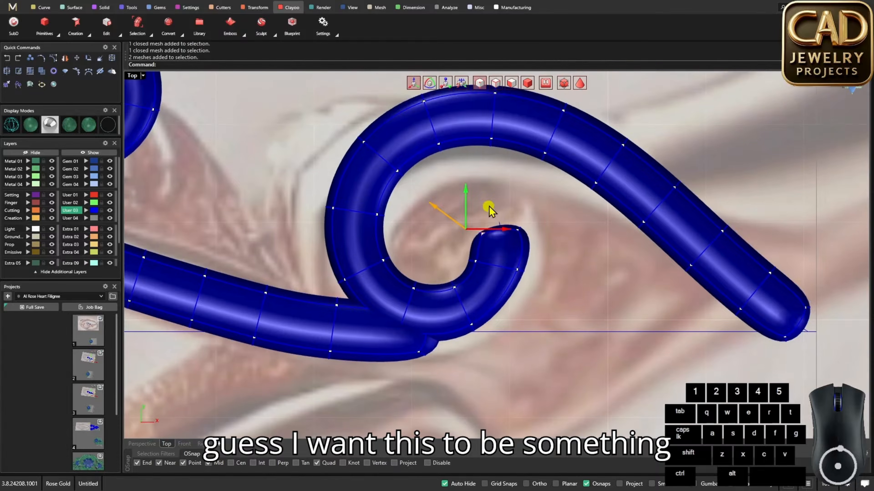
drag(486, 206, 518, 237)
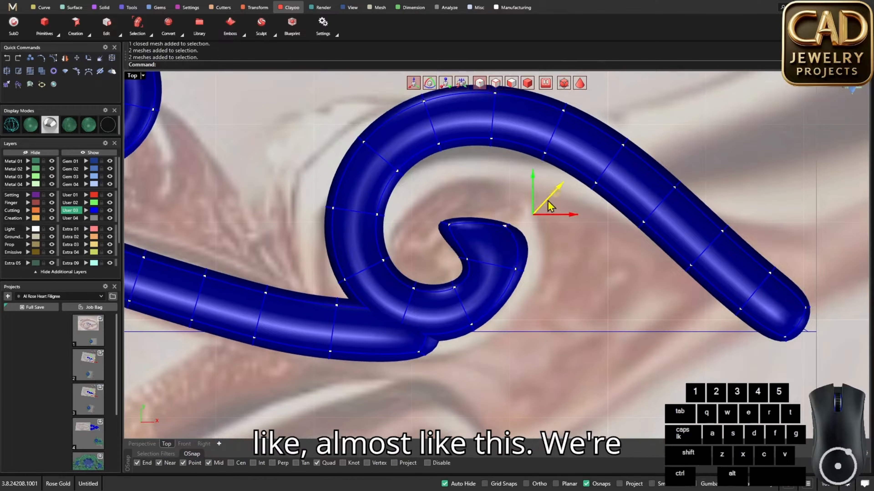
drag(557, 198, 505, 128)
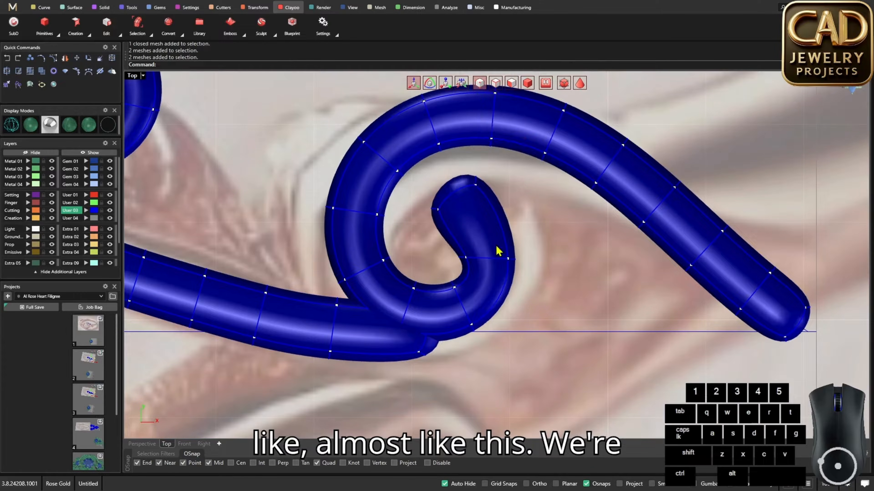
Pull the outer vertices just below the third scroll's tip outward to widen the curl
alt+shift+drag(495, 246, 530, 271)
drag(552, 242, 570, 230)
alt+shift+drag(485, 248, 533, 275)
drag(555, 246, 587, 211)
Shift the two inner-side vertex pairs below the third scroll's tip up and toward the spiral's center to thicken the curl
alt+shift+drag(454, 245, 478, 270)
drag(490, 236, 483, 211)
click(568, 246)
alt+shift+drag(443, 266, 467, 290)
drag(478, 259, 469, 212)
click(554, 268)
Nudge the outer vertices along the lower bend and side of the third scroll's curl outward to round its outline
click(562, 244)
alt+shift+drag(463, 299, 516, 335)
click(546, 310)
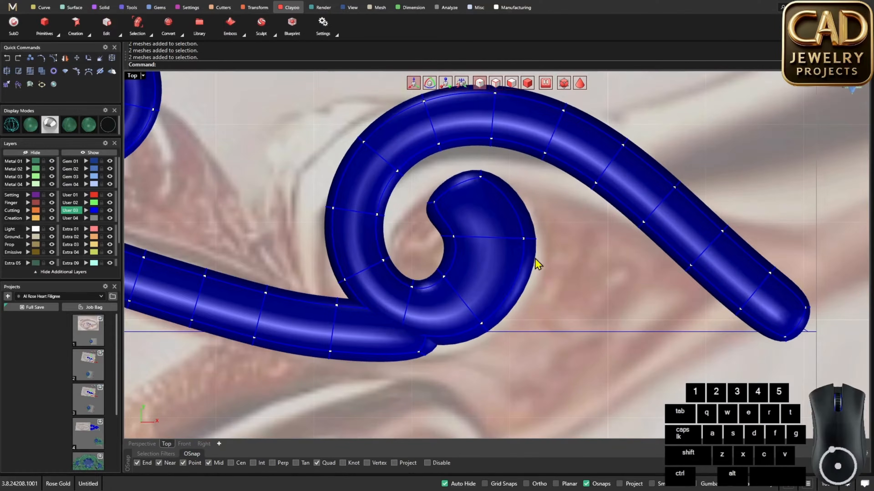
alt+shift+drag(513, 225, 537, 247)
drag(587, 216, 595, 221)
click(547, 292)
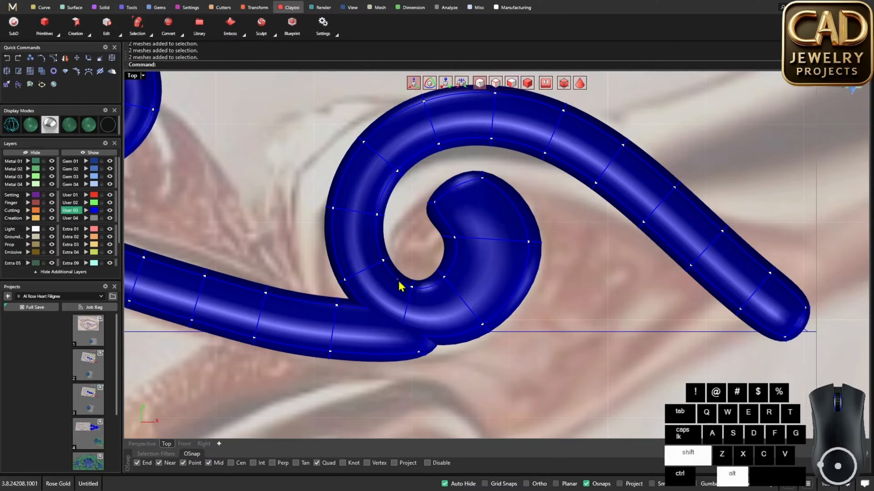
Move the inner vertices at the base of the third scroll's curl in toward the spiral's center to smooth the inner edge
alt+shift+drag(398, 280, 426, 296)
drag(437, 263, 444, 241)
click(317, 254)
alt+shift+drag(373, 249, 412, 267)
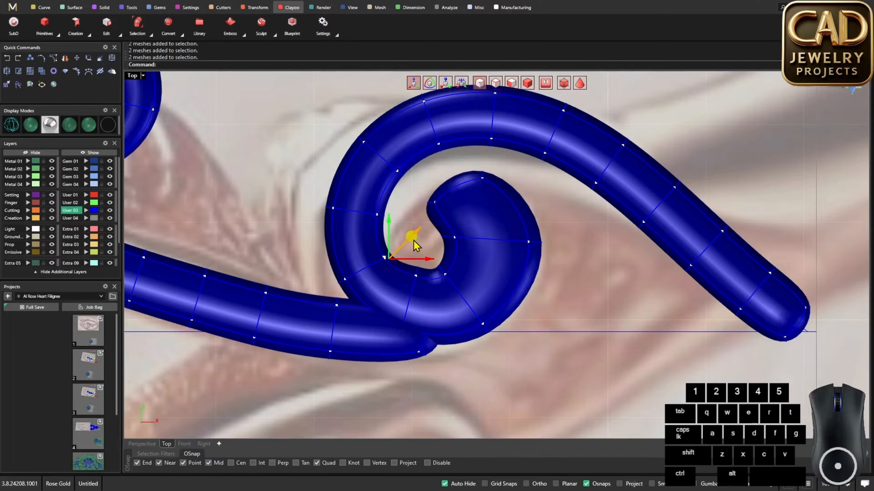
Move three inner-edge control points on the left side of the right scroll's outer loop inward to thicken the loop
drag(412, 238, 428, 234)
click(285, 227)
alt+shift+drag(367, 204, 393, 221)
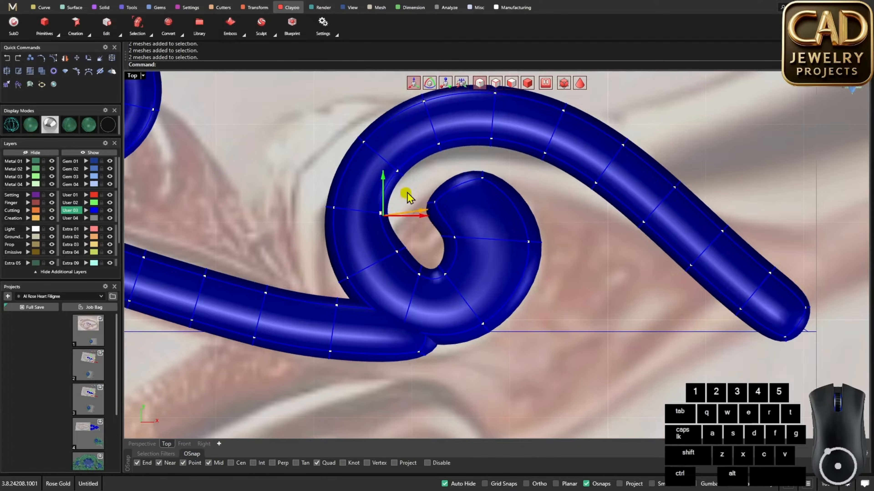
drag(404, 192, 426, 199)
click(305, 167)
alt+shift+drag(394, 168, 407, 183)
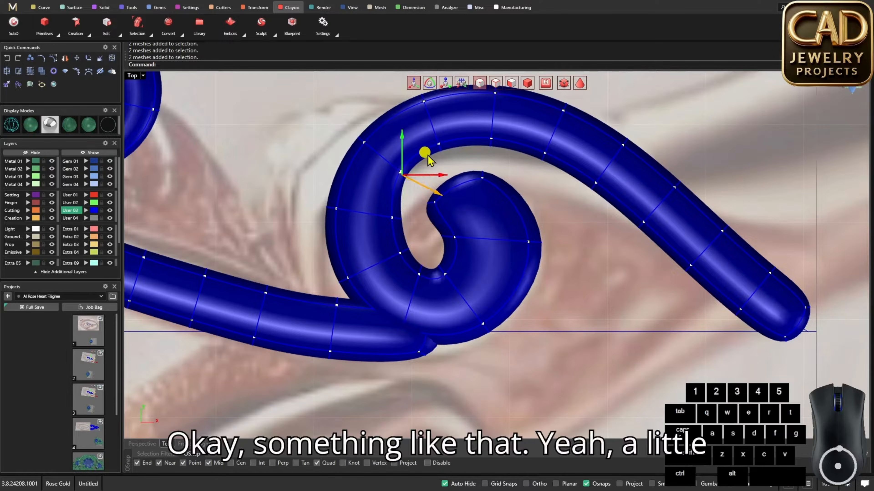
drag(427, 155, 437, 158)
Raise the tip of the right scroll's inner curl and pull the curl's right outer edge point inward
scroll(490, 226, down, 6)
right_drag(502, 224, 495, 248)
click(541, 259)
scroll(474, 230, up, 4)
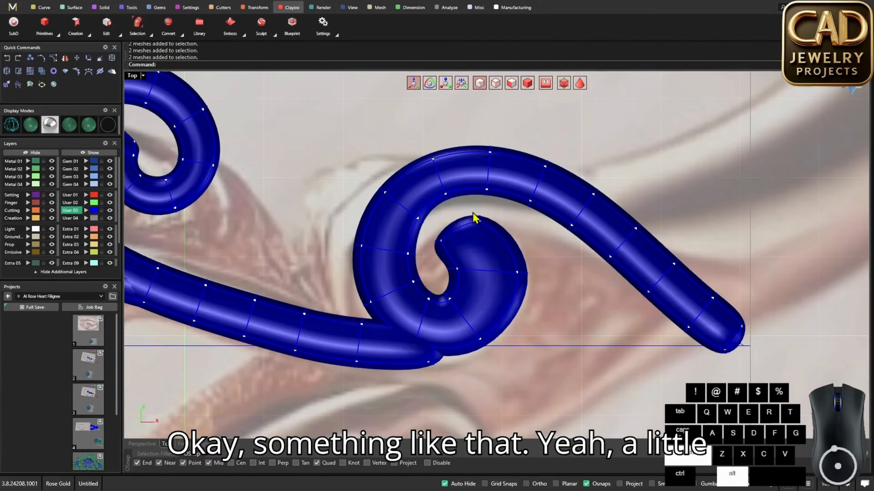
alt+shift+drag(472, 212, 487, 226)
drag(502, 166, 501, 154)
click(532, 255)
alt+shift+drag(498, 261, 529, 283)
drag(575, 246, 562, 242)
click(551, 317)
Push the outer control points on the left and upper left of the right scroll's loop outward
alt+shift+drag(347, 279, 380, 314)
click(369, 283)
alt+shift+drag(350, 284, 369, 283)
click(346, 289)
click(329, 231)
alt+shift+drag(330, 231, 378, 251)
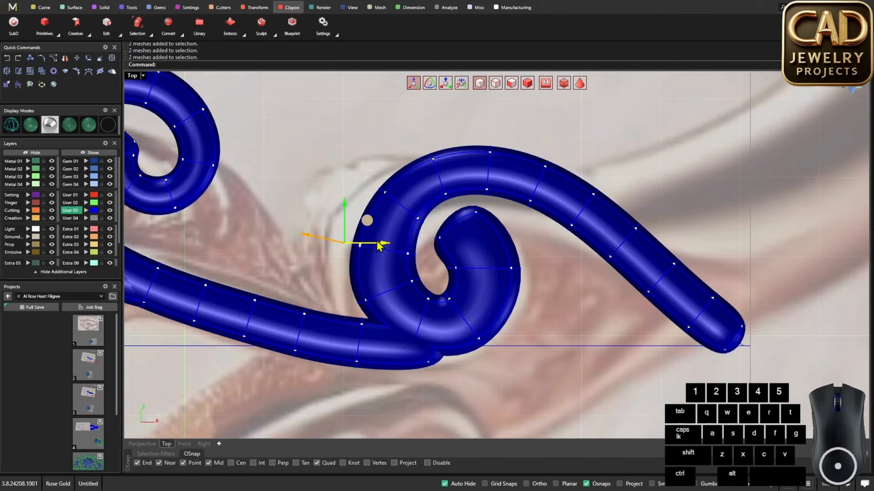
drag(367, 221, 359, 212)
click(365, 172)
alt+shift+drag(366, 172, 402, 193)
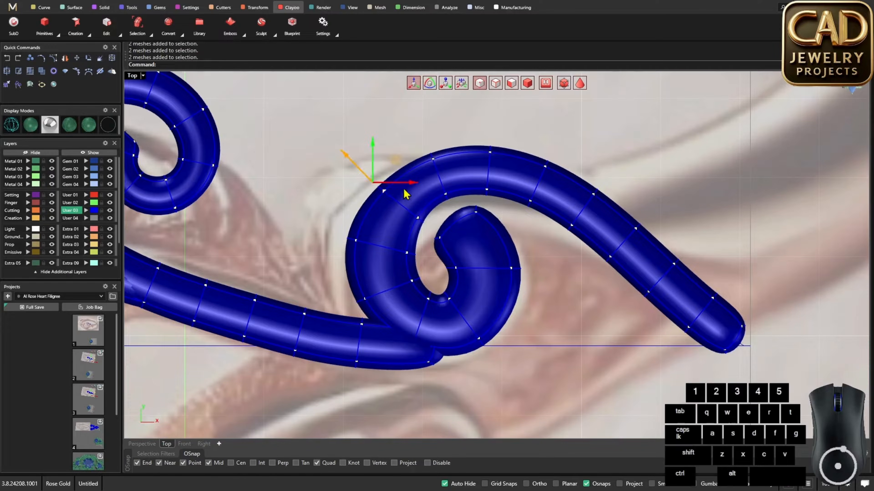
drag(395, 160, 387, 153)
Move the outer control points along the right scroll's crest and upper tail slightly outward to smooth its thickness
right_drag(420, 134, 413, 153)
click(413, 151)
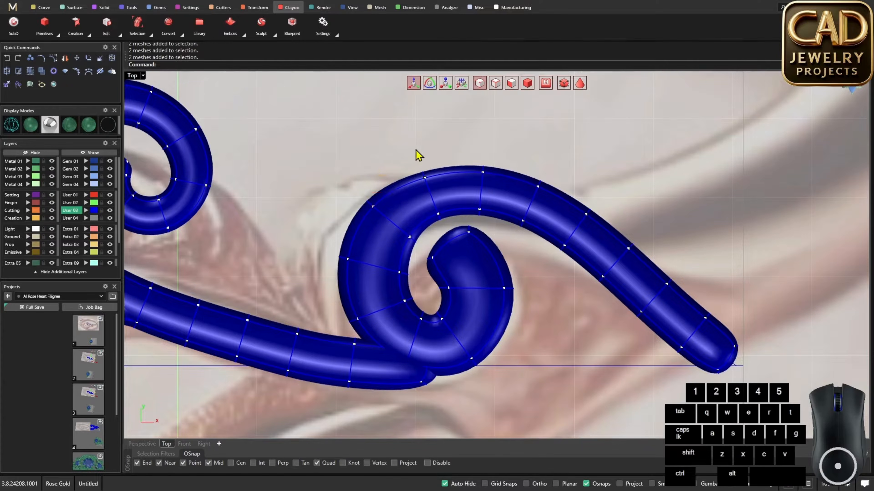
alt+shift+drag(414, 151, 444, 184)
drag(446, 147, 504, 181)
click(496, 142)
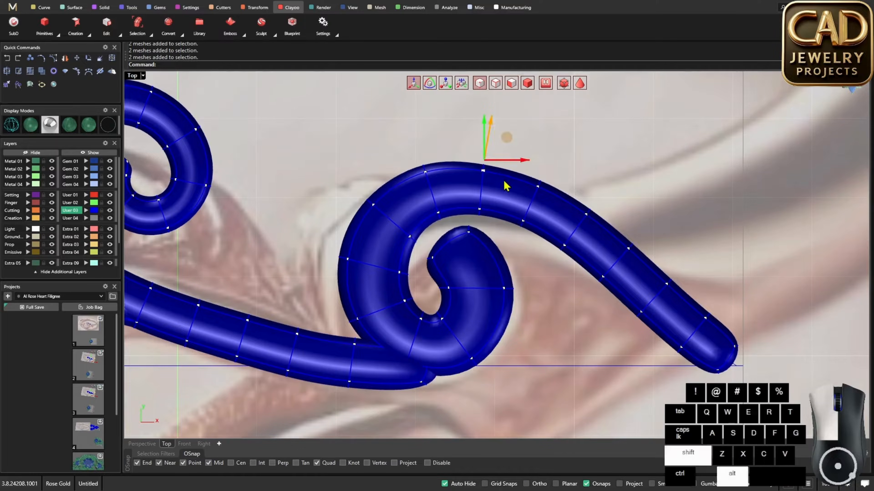
drag(508, 141, 518, 134)
alt+shift+drag(528, 168, 565, 193)
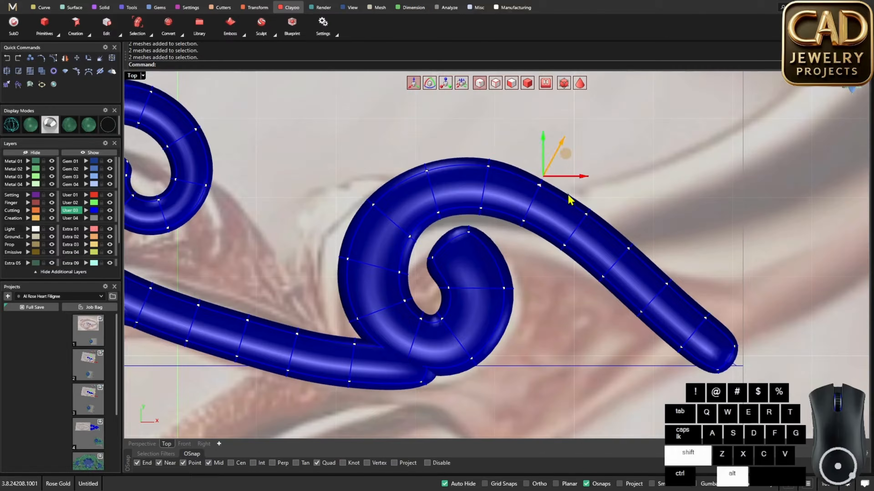
drag(564, 152, 569, 151)
click(628, 190)
alt+shift+drag(572, 195, 603, 228)
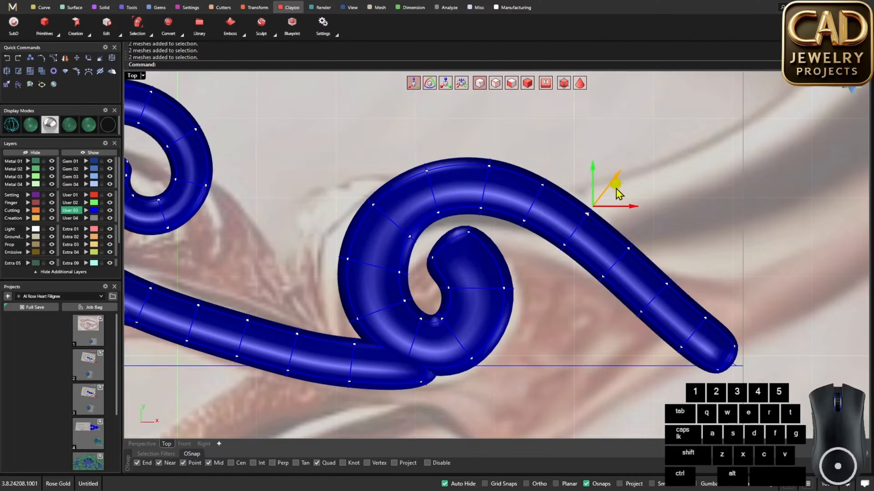
drag(614, 182, 617, 179)
click(669, 207)
Reshape the tip of the middle scroll's inner curl and push its left outer point outward
scroll(504, 251, down, 6)
right_drag(504, 253, 522, 266)
scroll(494, 235, up, 4)
scroll(496, 237, down, 4)
scroll(330, 223, up, 3)
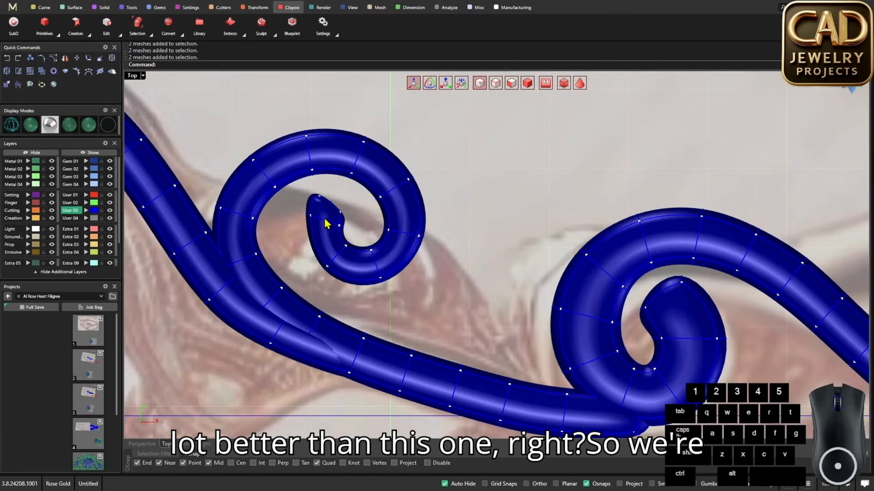
scroll(423, 252, down, 3)
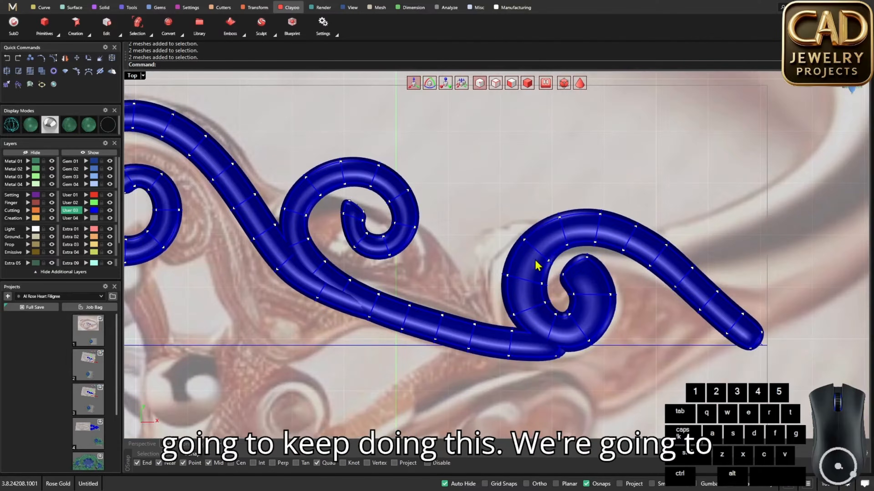
scroll(365, 213, up, 3)
alt+shift+drag(408, 204, 483, 202)
click(514, 192)
alt+shift+drag(388, 190, 439, 158)
click(549, 171)
alt+shift+drag(374, 212, 392, 229)
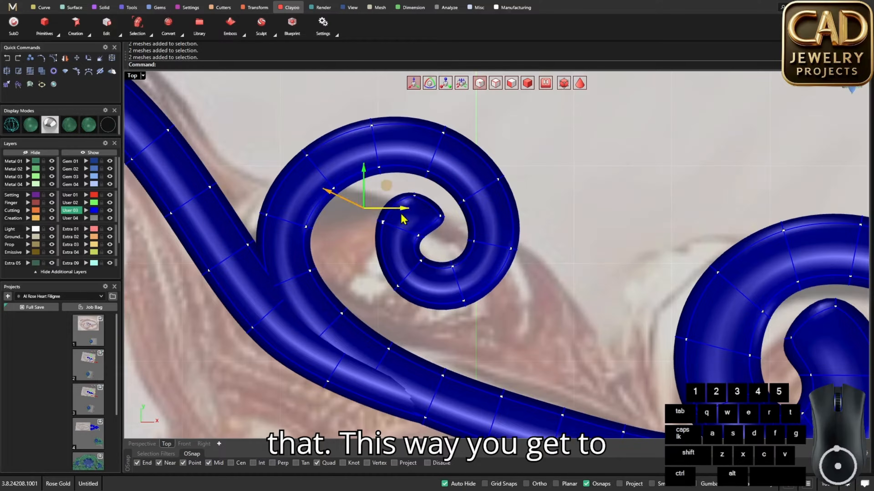
drag(388, 188, 357, 187)
Adjust the lower and inner edge points of the middle scroll's inner curl to thicken and round it
mouse_move(382, 276)
alt+shift+mouse_down()
mouse_move(409, 295)
mouse_move(373, 283)
alt+shift+mouse_up()
alt+shift+drag(451, 293, 491, 318)
click(512, 314)
alt+shift+drag(407, 251, 462, 273)
click(528, 212)
drag(473, 241, 478, 216)
click(549, 231)
click(527, 226)
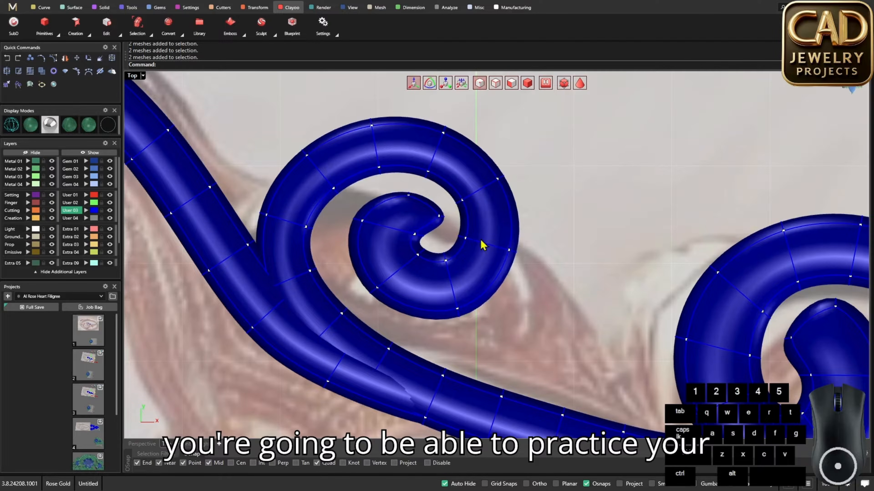
Push the bottom, right and upper-right outer points of the middle scroll outward
alt+shift+drag(448, 295, 478, 327)
drag(489, 317, 494, 331)
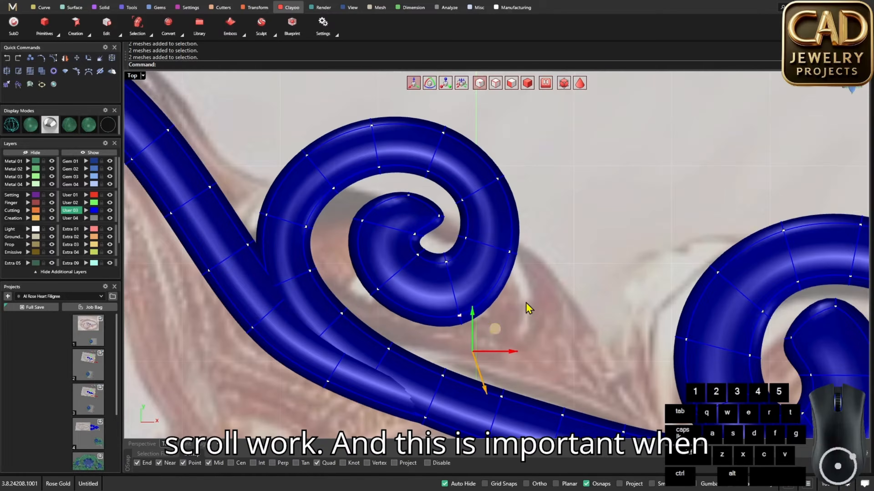
click(525, 303)
alt+shift+drag(493, 245, 565, 238)
click(580, 205)
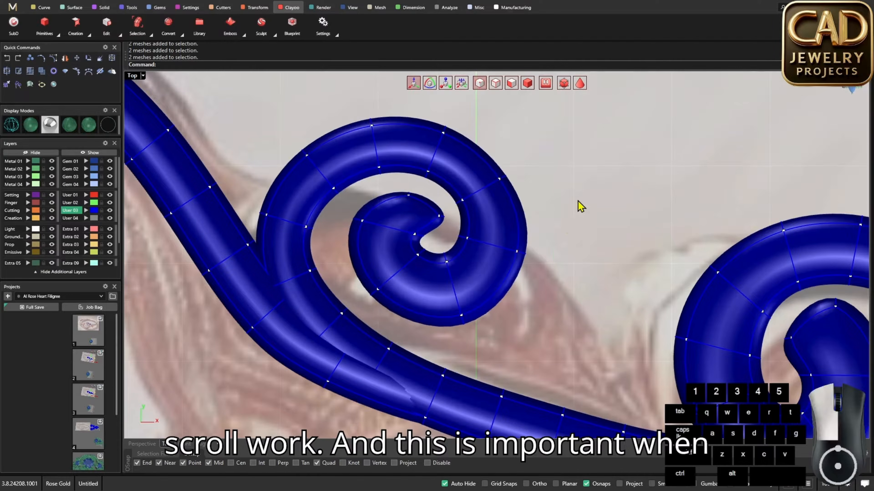
alt+shift+drag(480, 164, 506, 187)
right_drag(547, 171, 556, 210)
drag(545, 188, 546, 175)
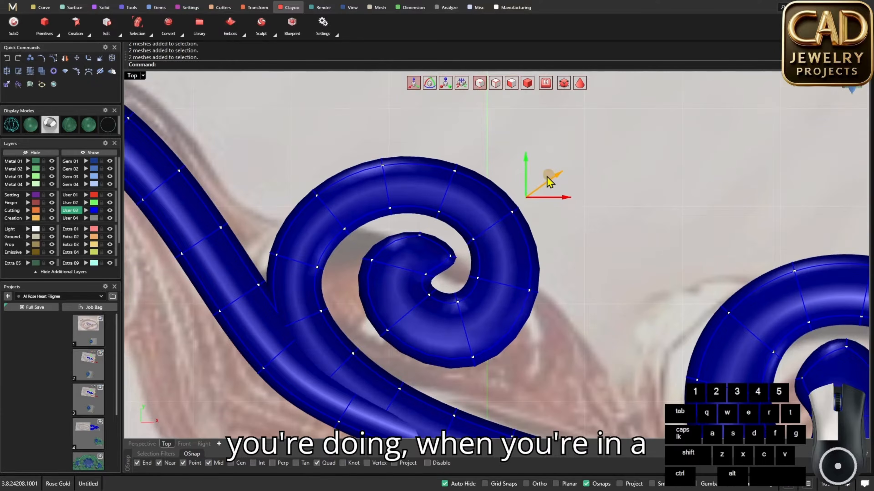
Move the outer points along the top of the middle scroll's loop outward
right_drag(480, 153, 512, 202)
click(503, 192)
alt+shift+drag(472, 197, 507, 227)
drag(513, 177, 513, 170)
click(448, 175)
alt+shift+drag(391, 184, 424, 219)
drag(434, 174, 423, 162)
click(450, 167)
Push the upper-left and left outer points of the middle scroll's loop outward
alt+shift+drag(333, 221, 360, 248)
drag(359, 208, 348, 205)
click(307, 257)
alt+shift+drag(293, 287, 322, 313)
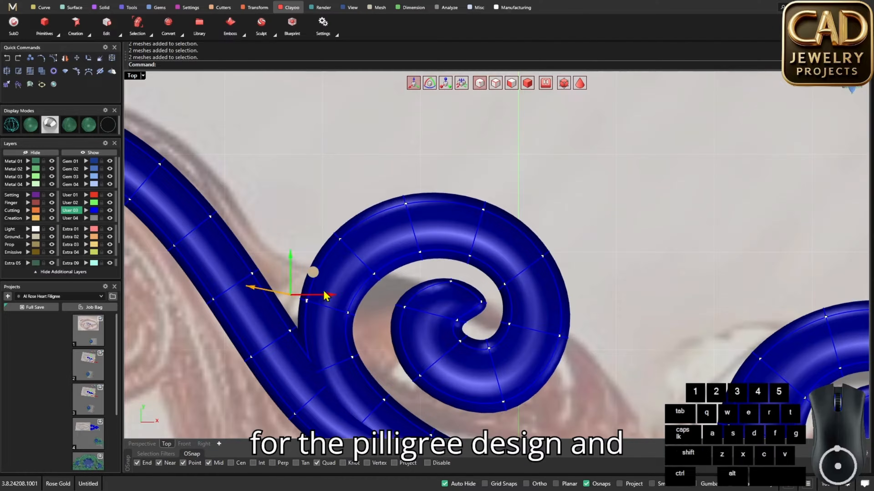
drag(314, 267, 306, 270)
Move the inner-edge points on the left side of the middle scroll's loop toward its centre to widen the band
right_drag(371, 350, 369, 298)
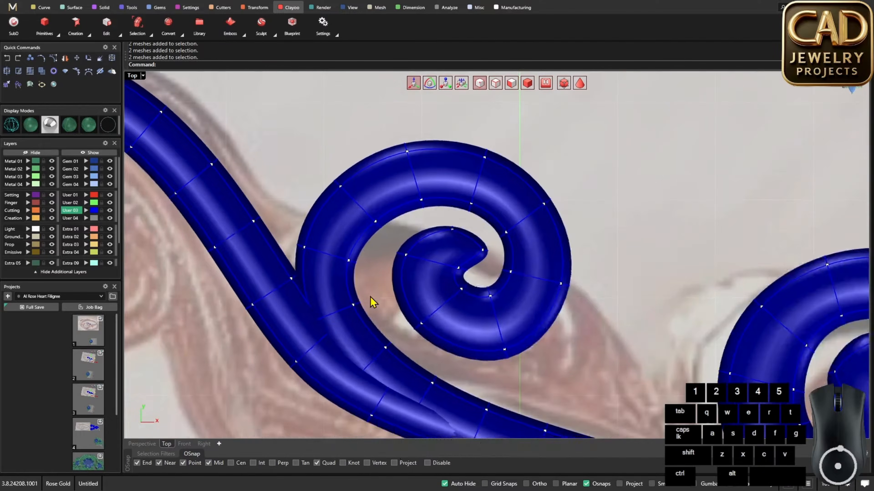
scroll(366, 298, up, 4)
alt+shift+drag(333, 298, 373, 320)
drag(375, 285, 384, 285)
click(375, 256)
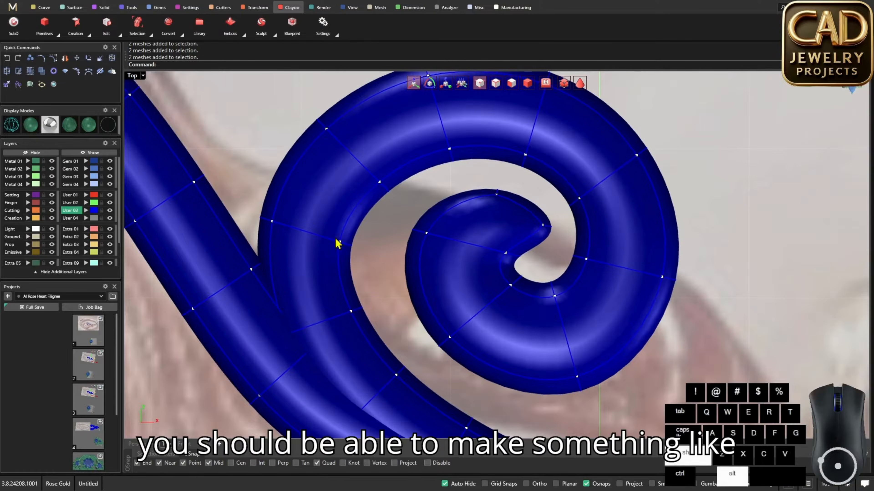
alt+shift+drag(334, 238, 359, 255)
drag(368, 225, 380, 227)
click(407, 200)
Move the lower-left inner-edge points of the middle scroll toward its curl to even out the thickness
scroll(390, 268, down, 6)
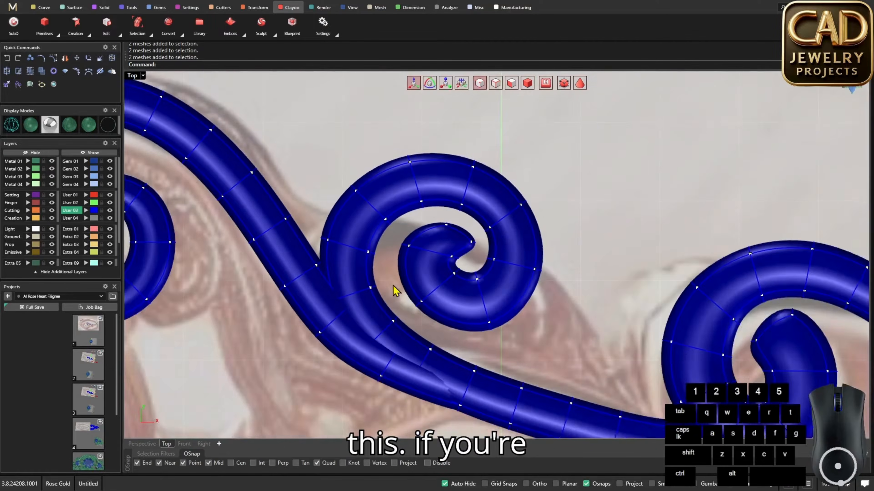
right_drag(392, 287, 377, 241)
scroll(377, 241, up, 4)
alt+shift+drag(338, 239, 361, 254)
drag(372, 220, 381, 220)
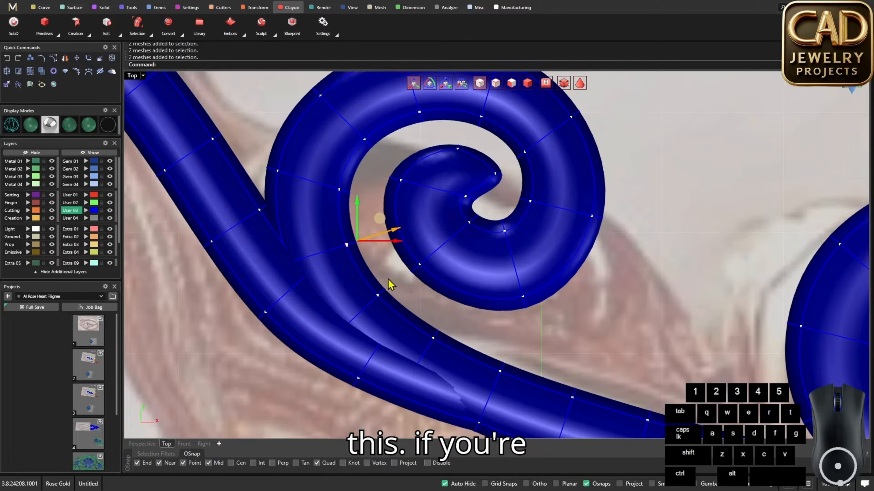
click(388, 281)
alt+shift+drag(365, 285, 401, 301)
drag(402, 264, 407, 260)
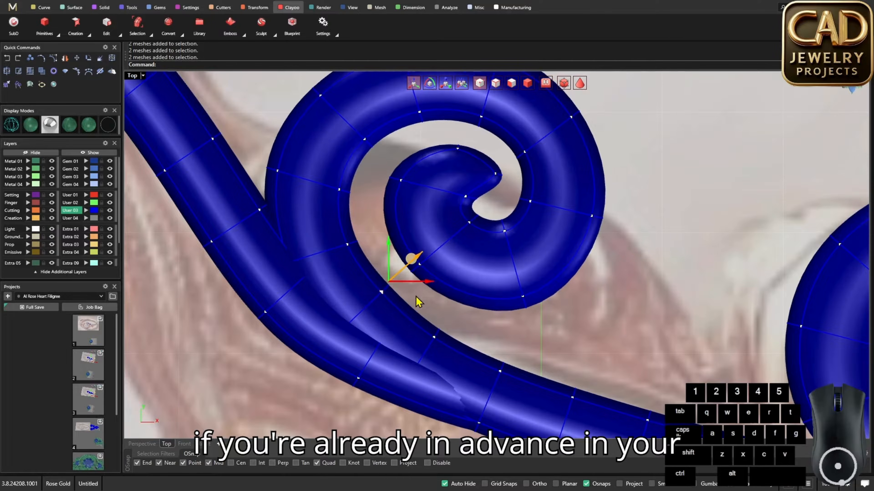
Raise two upper-edge points of the middle scroll's stem below the curl to blend its thickness
click(429, 304)
alt+shift+drag(423, 325, 451, 346)
drag(462, 309, 466, 305)
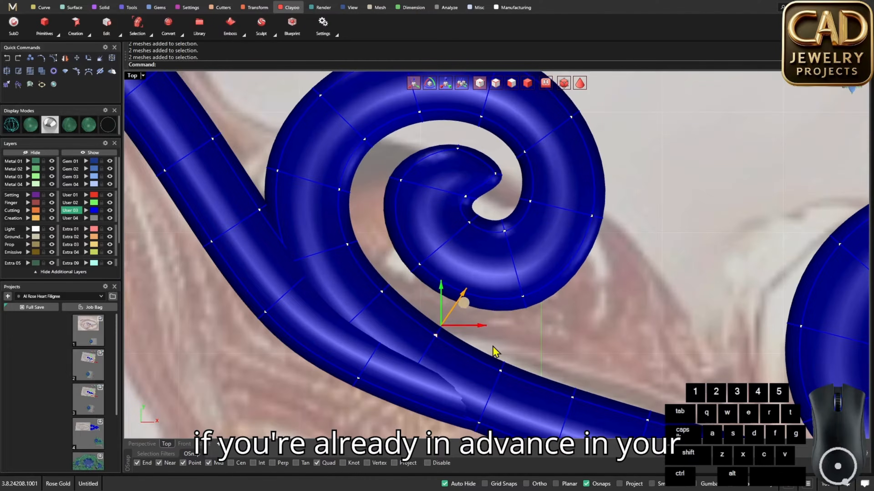
click(492, 349)
alt+shift+drag(485, 344, 521, 382)
drag(527, 341, 533, 337)
click(553, 334)
Raise an inner-edge point at the top of the middle scroll's loop and push its curl's left-side points outward
scroll(565, 329, down, 6)
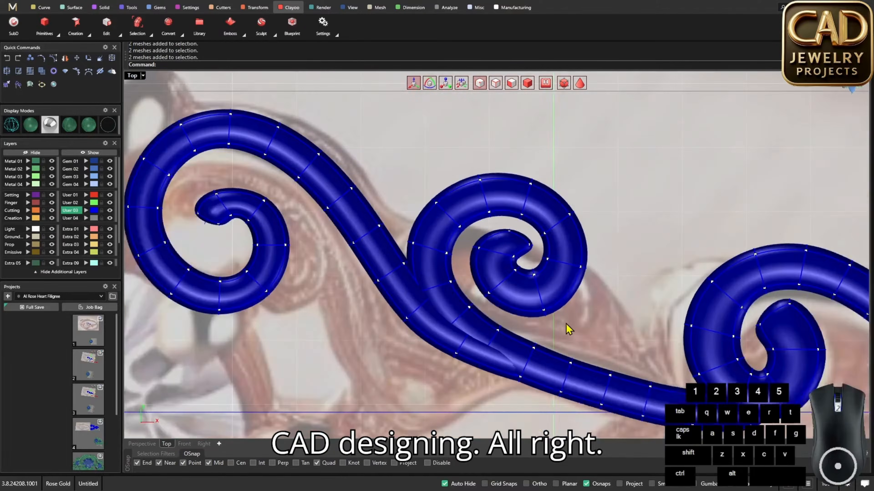
right_drag(567, 327, 481, 283)
scroll(521, 253, down, 4)
scroll(507, 276, up, 3)
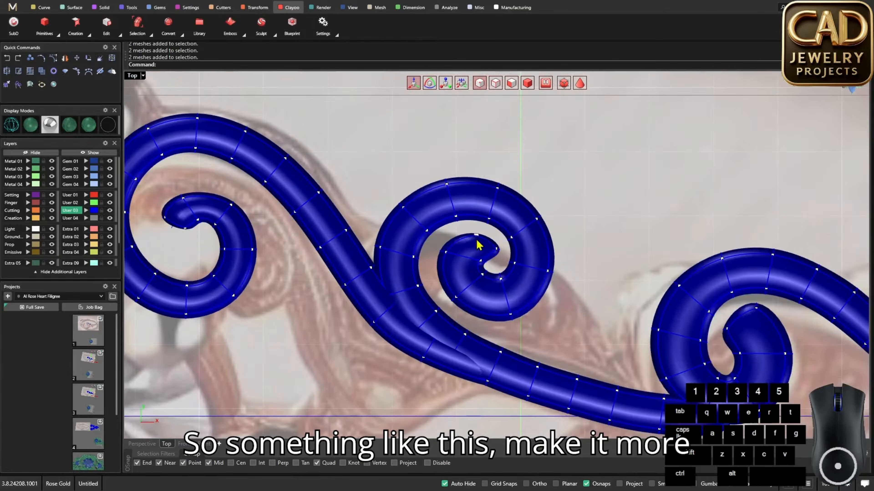
drag(496, 161, 498, 154)
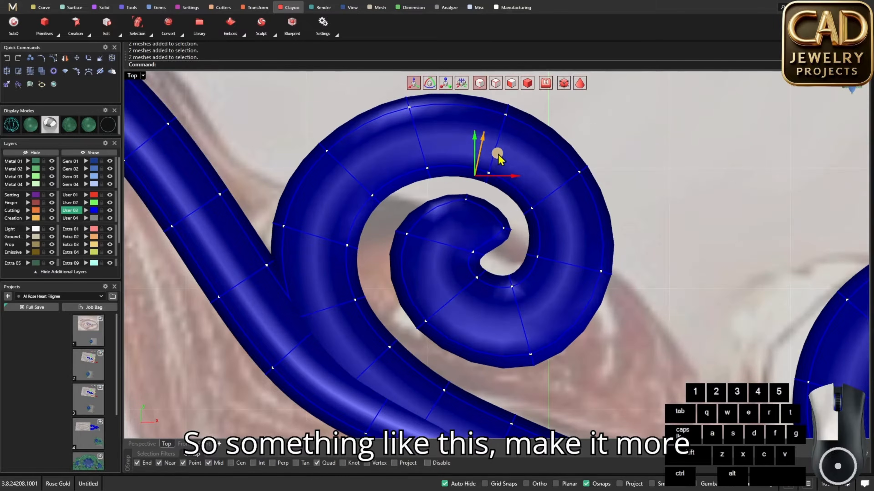
click(523, 195)
alt+shift+drag(396, 212, 426, 241)
drag(396, 195, 385, 175)
alt+shift+drag(396, 300, 405, 327)
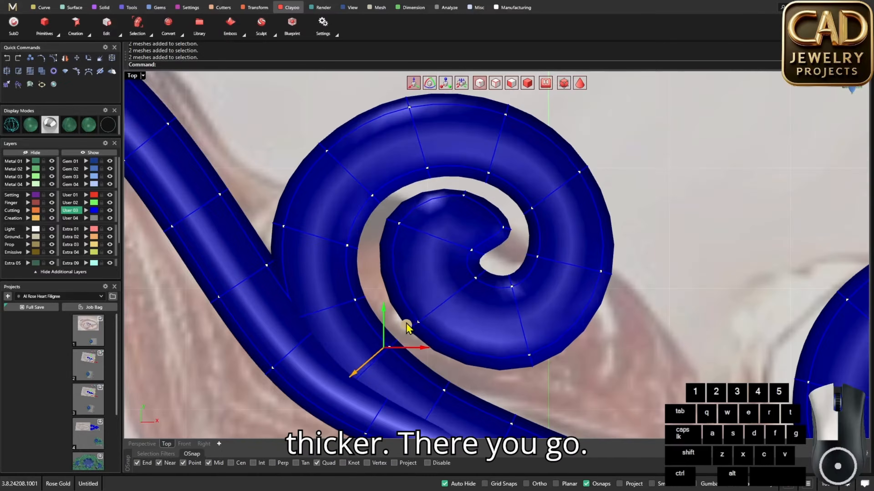
click(588, 322)
Examine the overall shape and thickness of the three connected scrolls against the reference ring image
scroll(495, 282, down, 8)
scroll(490, 283, down, 5)
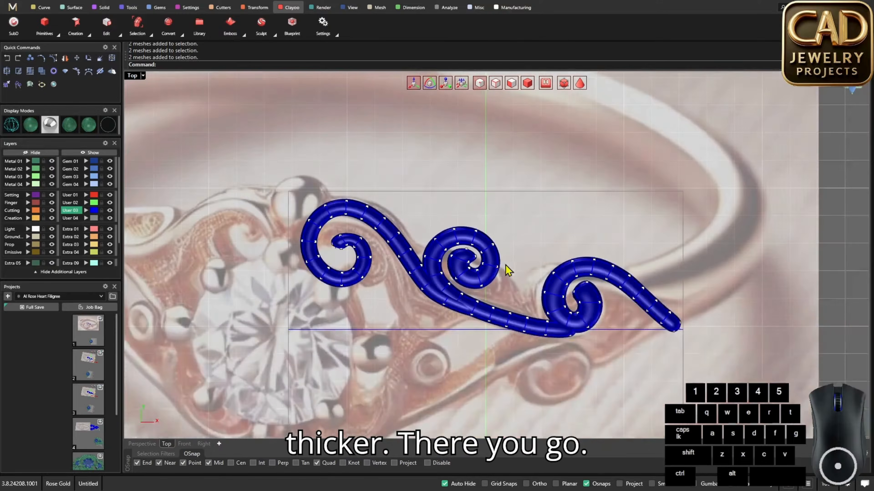
scroll(491, 288, up, 10)
scroll(547, 293, down, 3)
scroll(584, 302, up, 2)
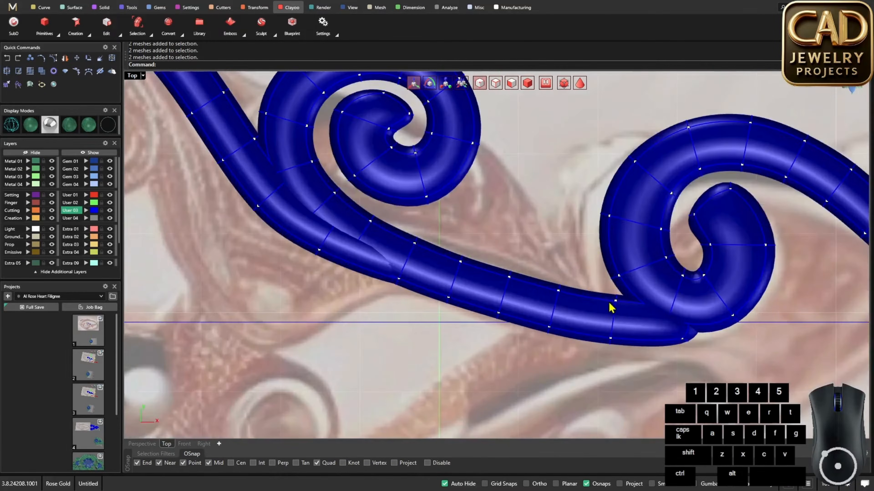
scroll(564, 313, down, 5)
scroll(550, 303, up, 6)
scroll(499, 262, down, 7)
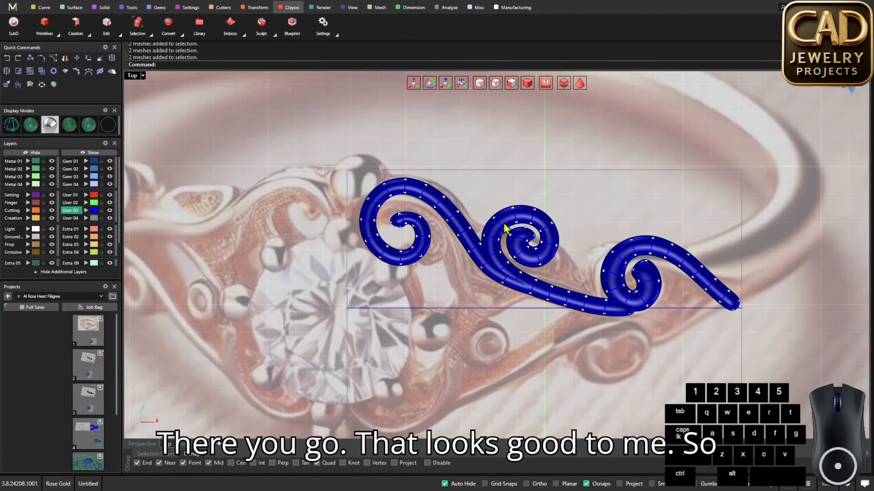
Extend the tip of the left scroll's inner curl outward and raise the upper edge point beside it
scroll(399, 229, up, 8)
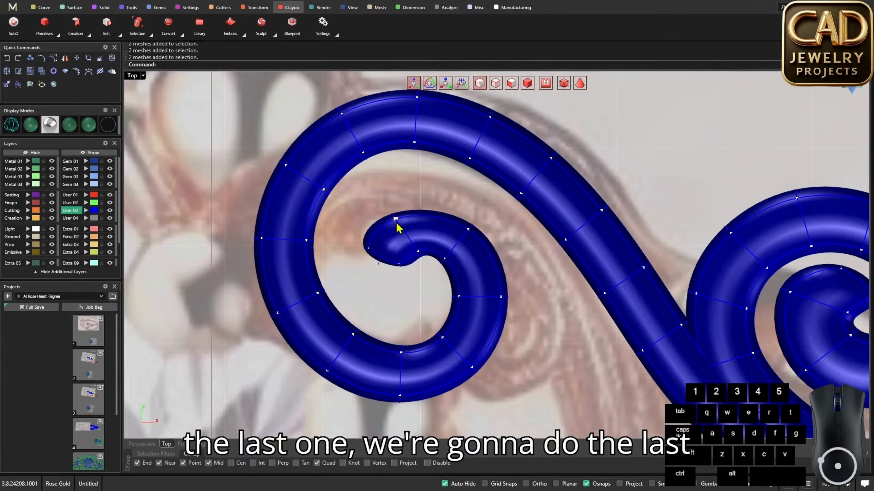
alt+shift+drag(356, 231, 387, 265)
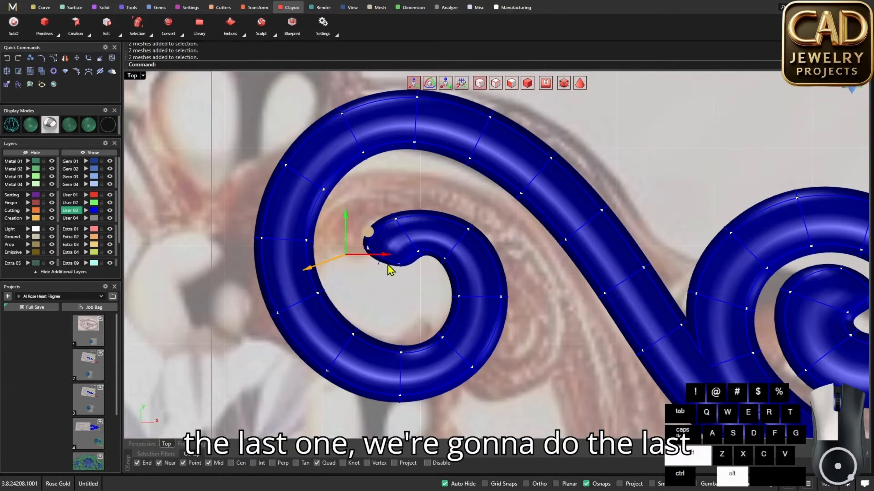
drag(366, 229, 335, 226)
click(370, 201)
alt+shift+drag(378, 190, 409, 226)
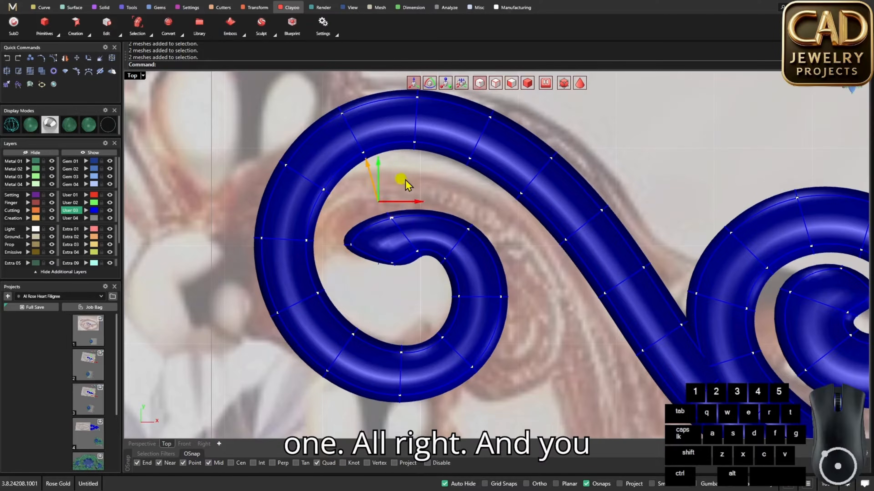
drag(403, 181, 390, 149)
Push the upper-right and right outer points of the left scroll's inner curl outward to thicken it
click(447, 190)
alt+shift+drag(448, 197, 488, 241)
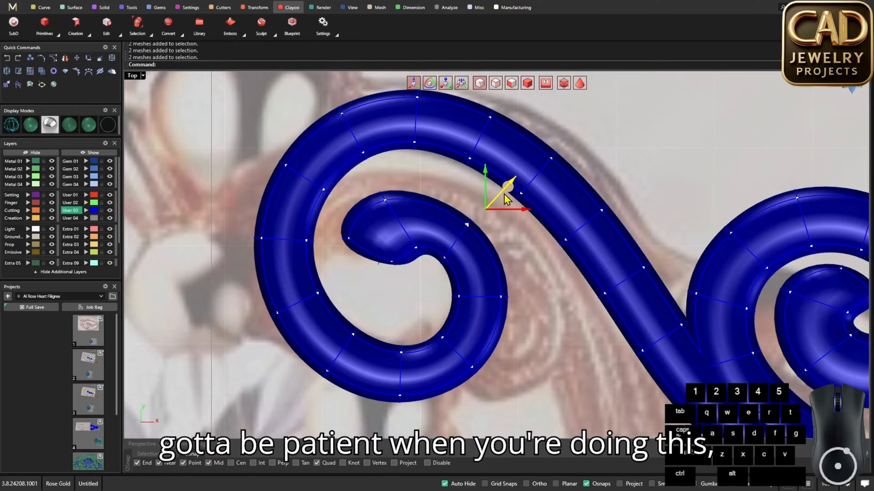
alt+shift+drag(462, 213, 489, 240)
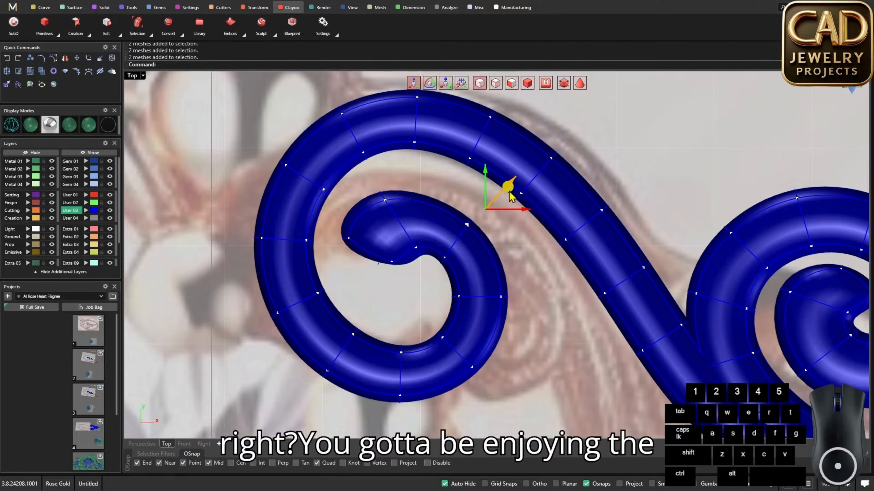
drag(511, 197, 503, 148)
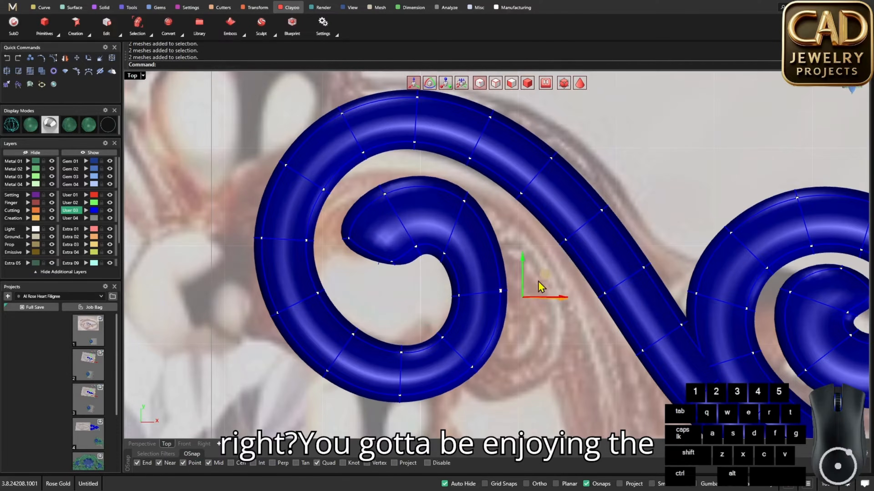
drag(545, 274, 576, 247)
Pull the lower edge point of the left scroll's curl tip down and left, and adjust the inner-edge points beside it
alt+shift+drag(378, 254, 407, 281)
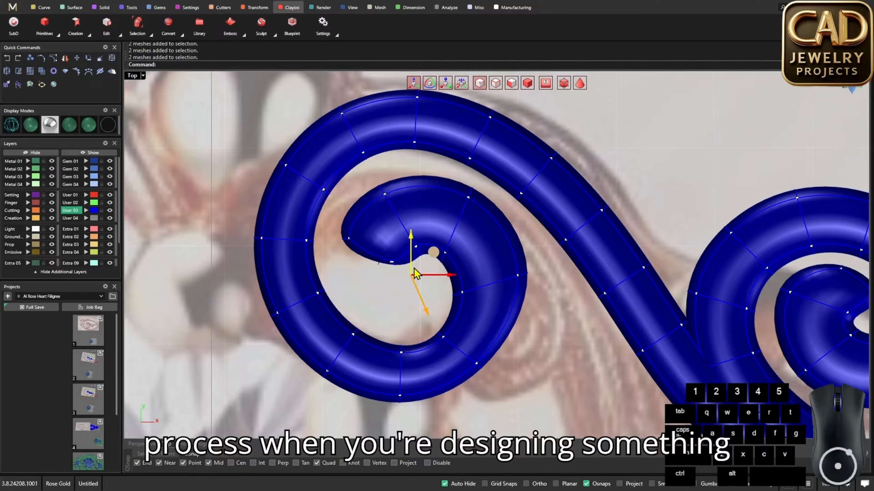
drag(434, 253, 412, 285)
click(339, 276)
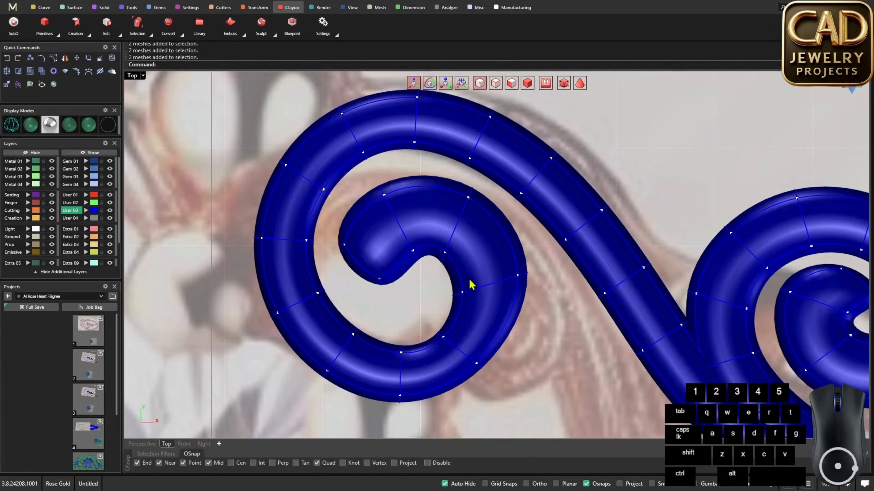
alt+shift+drag(466, 303, 467, 304)
drag(476, 273, 462, 250)
click(419, 282)
alt+shift+drag(400, 266, 441, 244)
Move the inner-edge points along the bottom of the left scroll's loop upward to thicken its lower part
click(402, 316)
alt+shift+drag(424, 324, 460, 348)
drag(459, 315, 449, 292)
click(407, 308)
alt+shift+drag(385, 332, 423, 358)
drag(424, 323, 423, 299)
click(365, 305)
alt+shift+drag(339, 318, 377, 344)
drag(380, 307, 458, 334)
click(409, 299)
drag(449, 290, 445, 287)
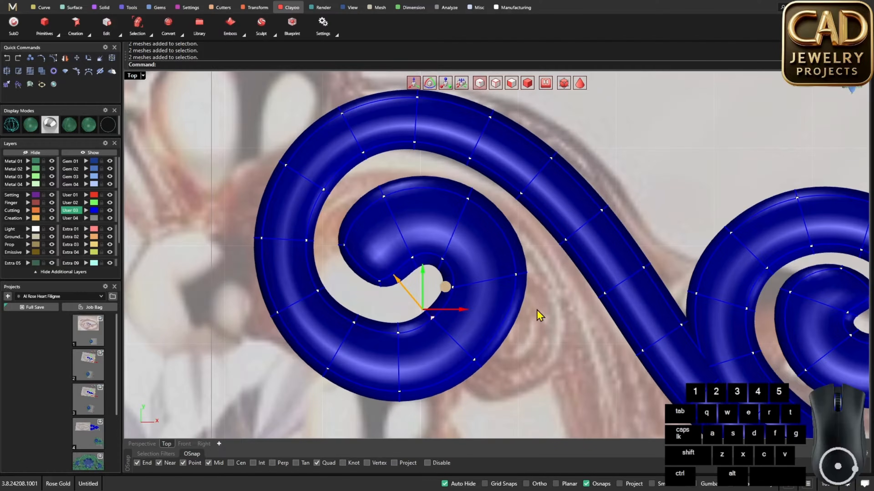
Nudge the right outer point of the left scroll's loop outward and raise the curl's upper-left edge point
click(537, 309)
alt+shift+drag(499, 260, 537, 291)
drag(579, 249, 583, 252)
click(537, 331)
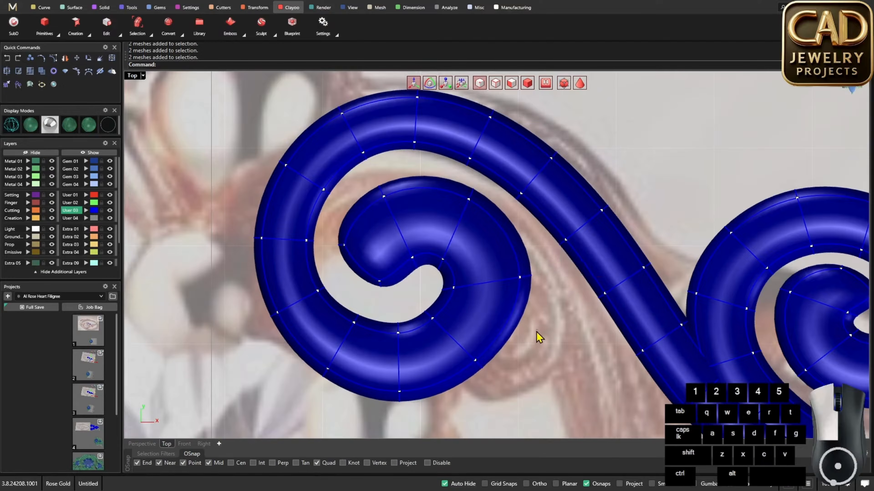
right_drag(416, 207, 431, 244)
alt+shift+drag(384, 217, 424, 250)
drag(404, 186, 397, 176)
Move the left scroll's upper-right curl point up-left and pull the right outer point up and inward for a rounder outline
click(573, 307)
alt+shift+drag(447, 210, 504, 251)
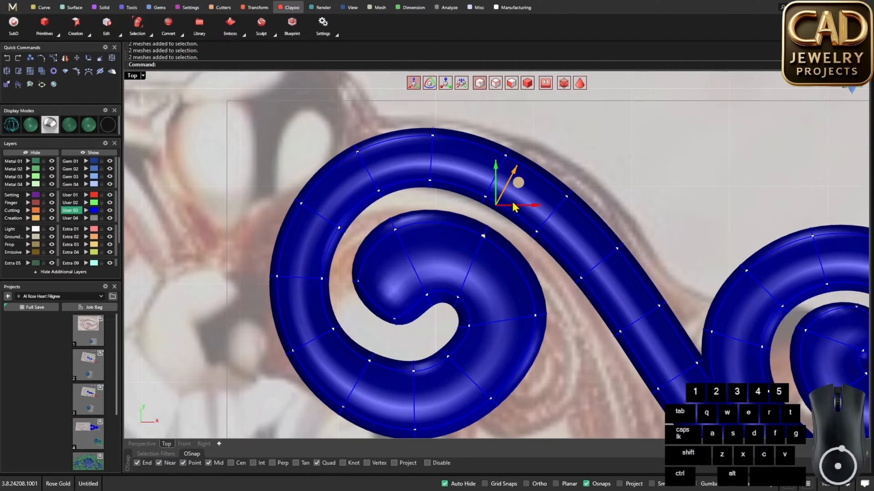
drag(518, 182, 499, 181)
alt+shift+drag(517, 293, 558, 335)
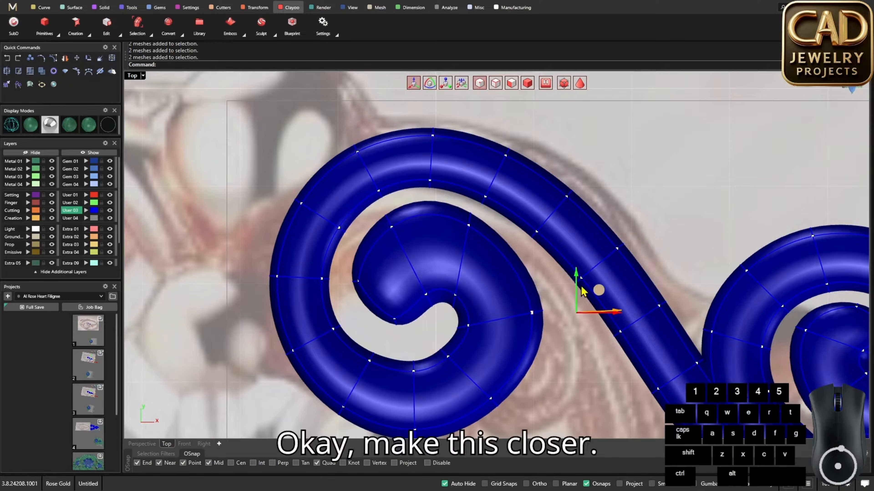
drag(599, 291, 582, 261)
Shift the right and lower-right inner-edge points of the left scroll's loop up and toward the curl's center
click(561, 291)
alt+shift+drag(454, 314, 468, 297)
click(493, 325)
alt+shift+drag(439, 344, 461, 362)
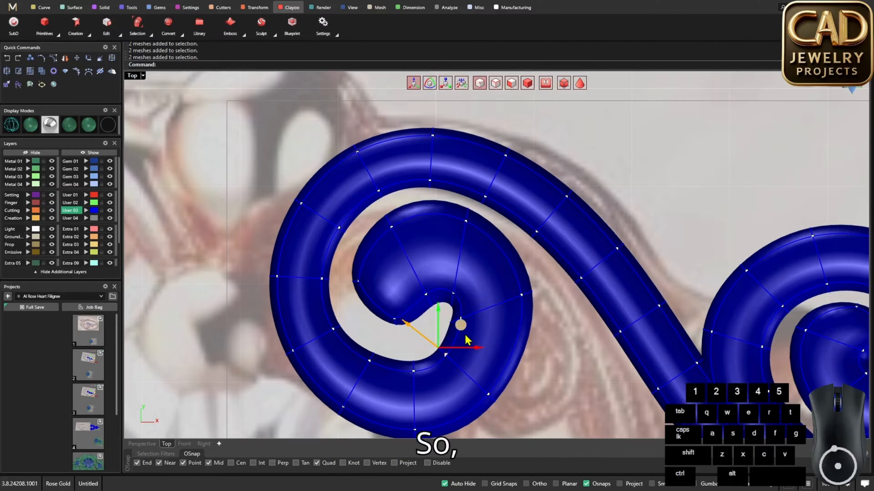
drag(460, 326, 456, 312)
Raise the bottom and lower-left inner-edge points of the left scroll's loop to narrow the gap around the curl
click(392, 344)
alt+shift+drag(396, 351, 428, 377)
drag(440, 338, 436, 320)
click(406, 333)
alt+shift+drag(362, 335, 390, 368)
drag(398, 333, 399, 325)
click(358, 323)
alt+shift+drag(323, 318, 351, 340)
drag(361, 308, 369, 298)
Push the leftmost outer point of the left scroll's loop outward to thicken that side
click(427, 315)
scroll(539, 333, down, 10)
right_drag(516, 326, 441, 247)
scroll(440, 246, up, 8)
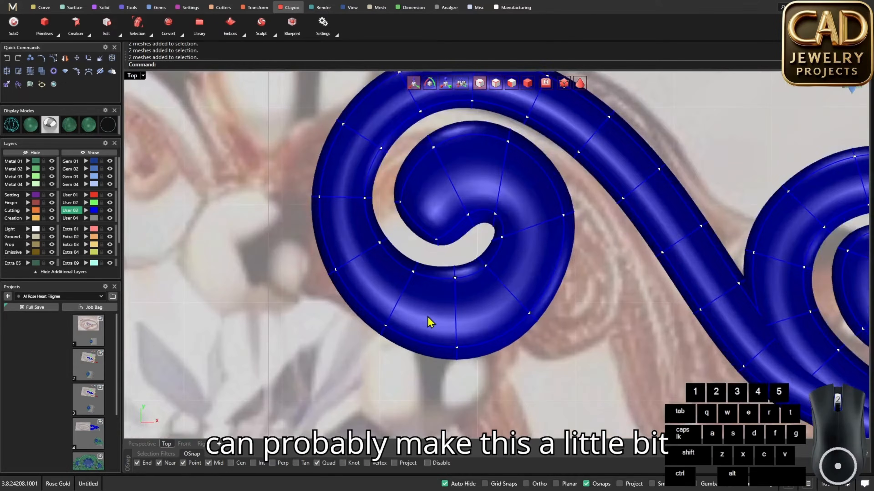
alt+shift+drag(309, 263, 334, 256)
click(273, 188)
right_drag(272, 184, 315, 239)
alt+shift+drag(313, 221, 389, 282)
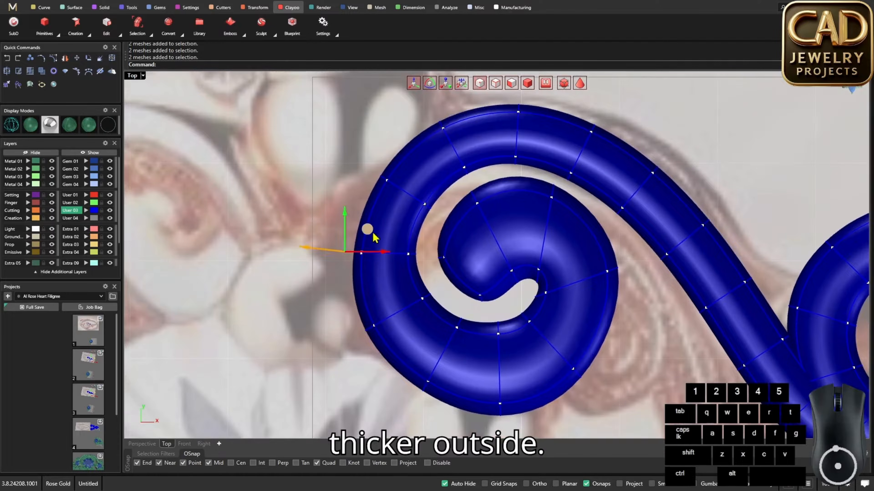
drag(368, 229, 348, 215)
Push the two upper-left outer points of the left scroll's loop outward to continue the thicker outline
click(349, 167)
right_drag(349, 162, 352, 211)
alt+shift+drag(364, 207, 410, 237)
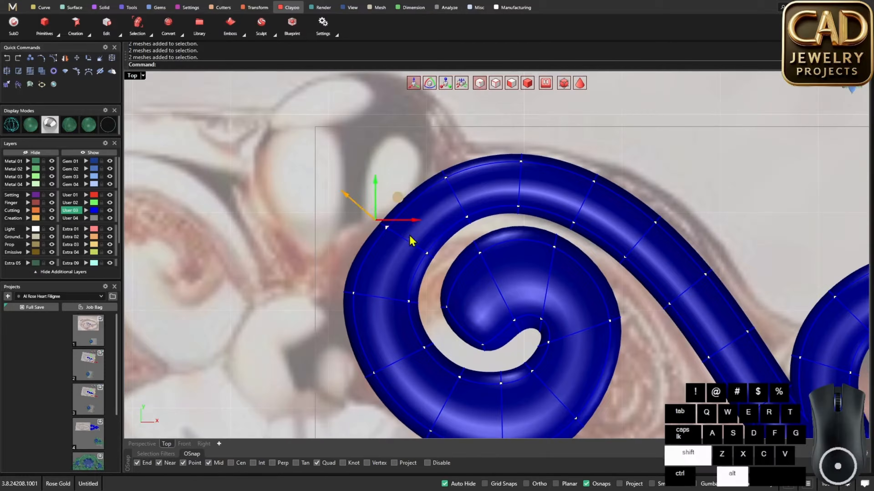
drag(398, 197, 466, 179)
click(416, 157)
click(459, 141)
drag(459, 140, 454, 124)
Raise the outer point at the top of the left scroll's loop and push the next upper-right one outward
click(537, 139)
right_drag(562, 140, 514, 194)
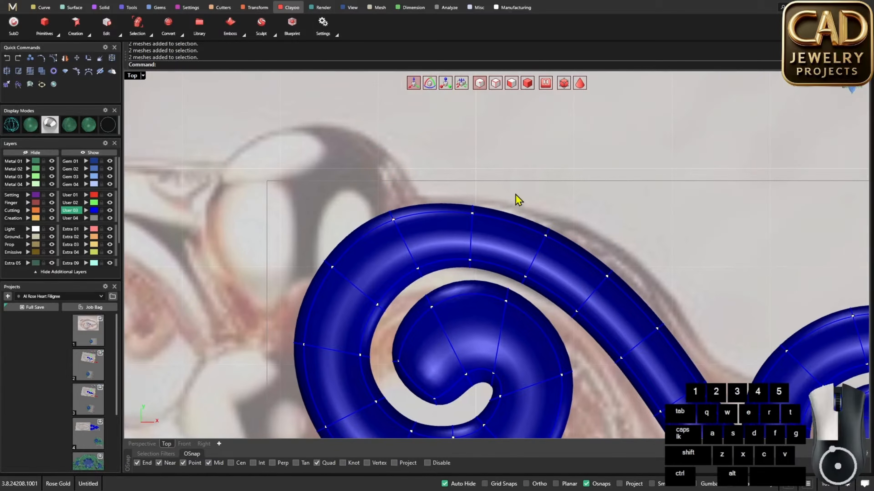
alt+shift+drag(449, 196, 513, 218)
drag(495, 175, 497, 167)
click(561, 202)
alt+shift+drag(526, 216, 576, 236)
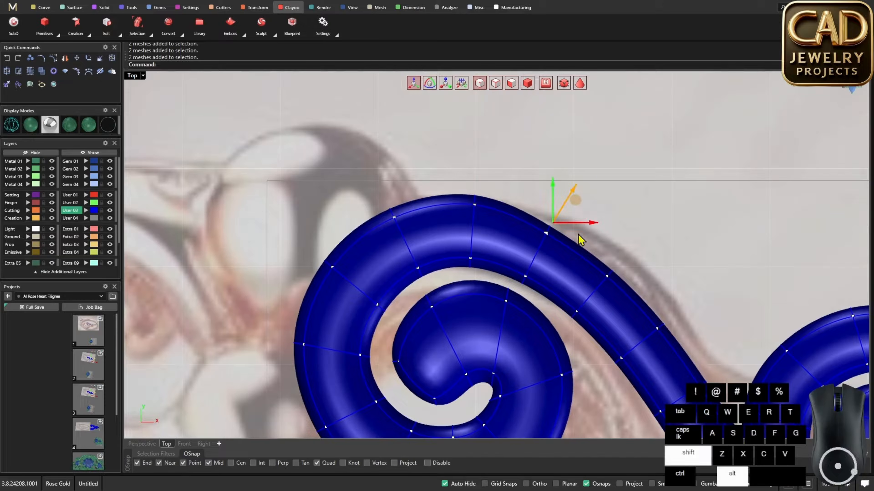
drag(574, 201, 582, 195)
Push the next two outer-edge points on the upper part of the left scroll's descending stem outward
click(644, 238)
right_drag(624, 255, 565, 248)
alt+shift+drag(567, 254, 599, 272)
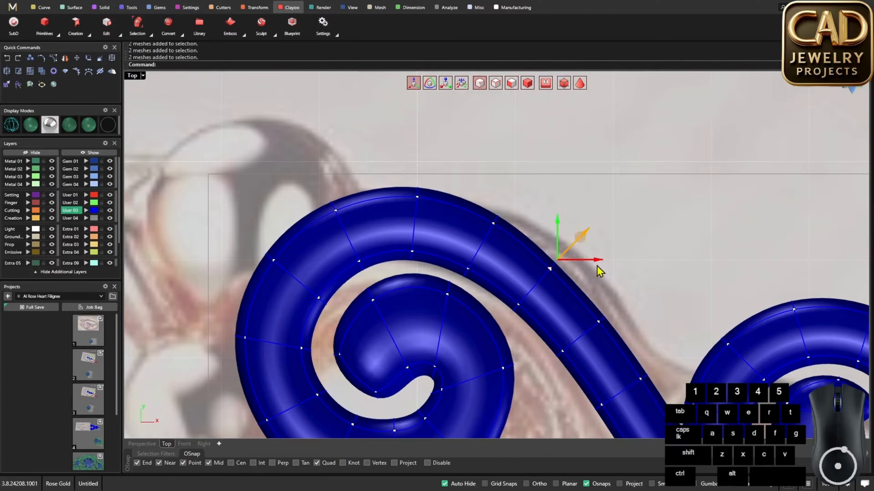
drag(580, 242, 593, 237)
click(637, 281)
right_drag(645, 315, 585, 280)
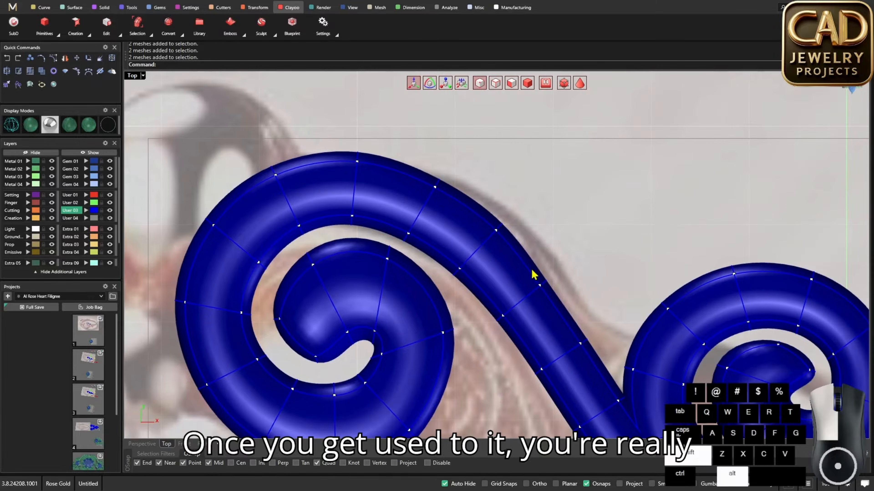
alt+shift+drag(531, 271, 567, 291)
drag(571, 256, 580, 251)
Push the remaining outer-edge points of the left scroll's stem outward, down to where it meets the middle scroll
click(627, 248)
right_drag(626, 289, 607, 255)
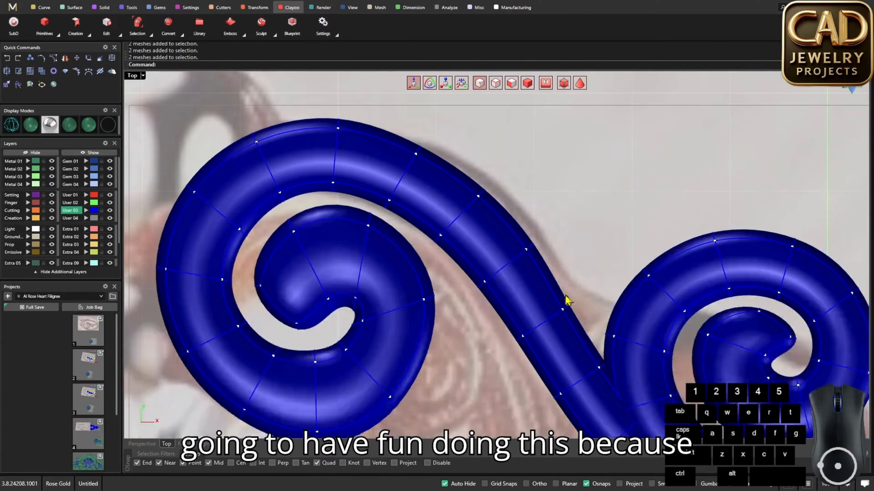
alt+shift+drag(550, 298, 589, 317)
drag(594, 282, 603, 277)
click(621, 270)
right_drag(608, 366, 554, 315)
scroll(555, 315, up, 4)
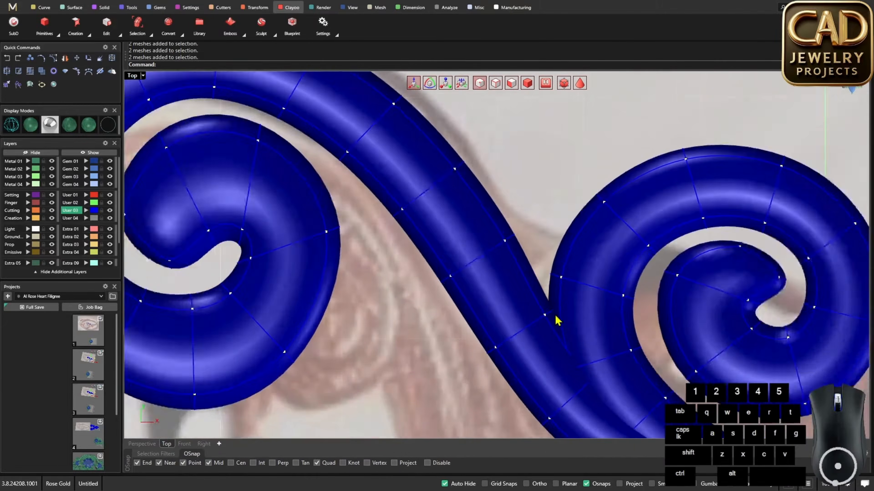
alt+shift+drag(529, 303, 550, 330)
drag(576, 290, 590, 282)
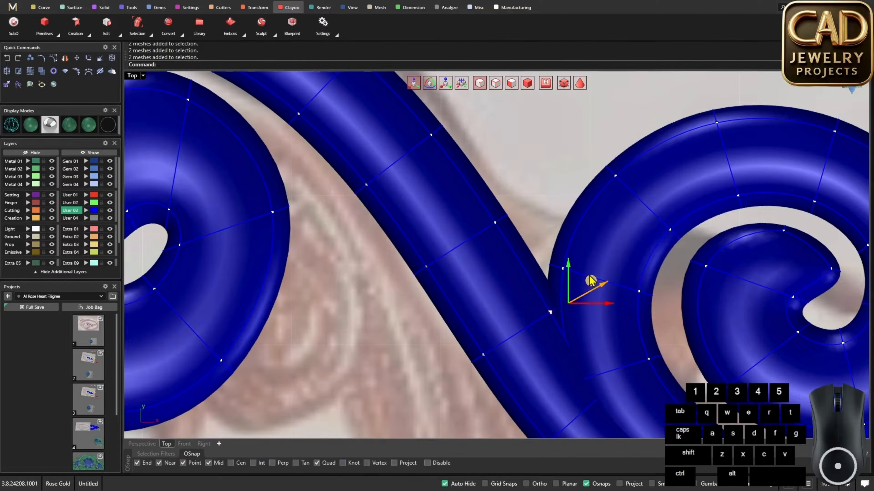
click(547, 200)
Raise the outer point at the bottom of the left scroll's loop slightly to smooth its lower edge
scroll(522, 226, down, 4)
right_drag(324, 300, 406, 296)
scroll(405, 296, up, 4)
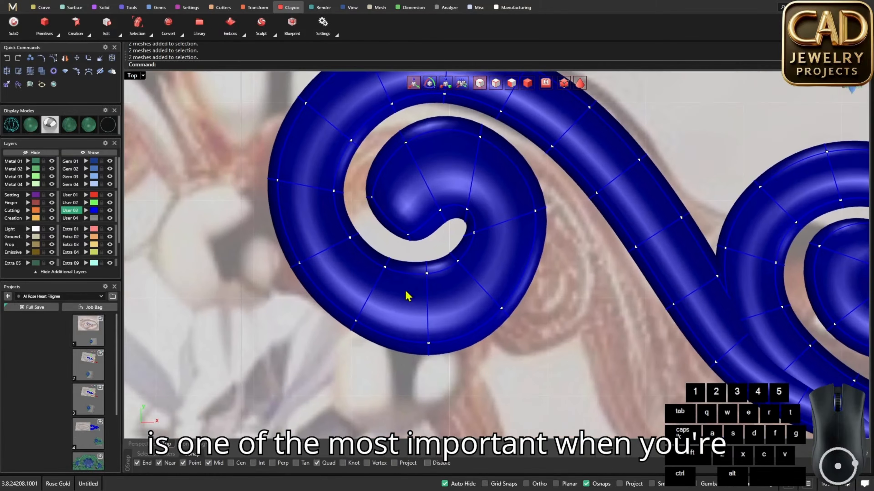
alt+shift+drag(402, 319, 469, 372)
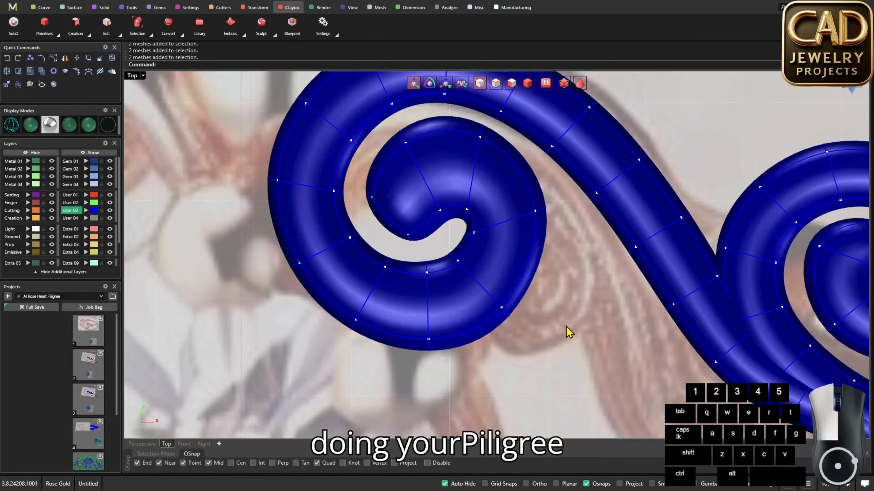
End point editing by switching the three scrolls to whole-object selection, and check them against the reference ring
scroll(492, 292, down, 6)
scroll(490, 245, up, 4)
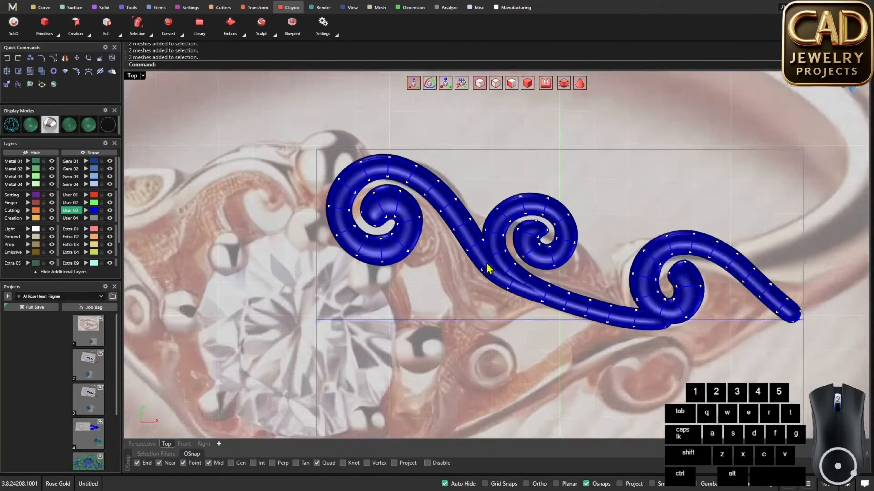
scroll(478, 225, down, 2)
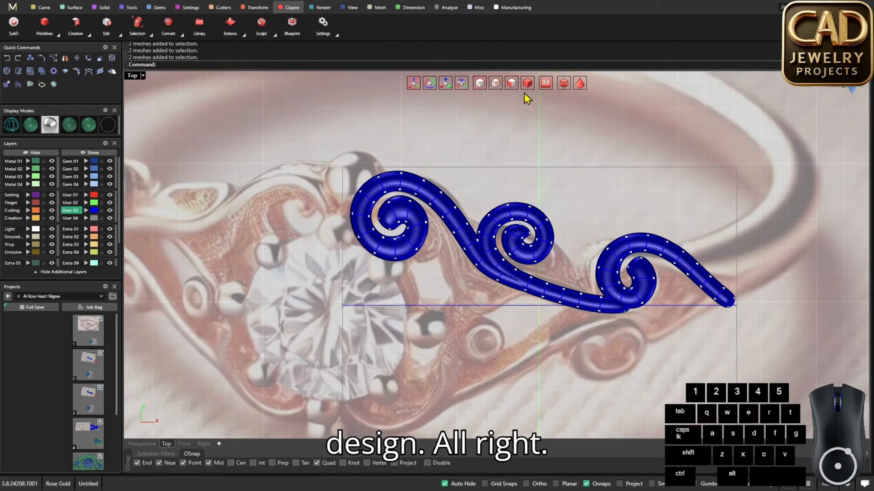
click(527, 84)
right_drag(510, 188, 468, 183)
right_drag(374, 209, 350, 236)
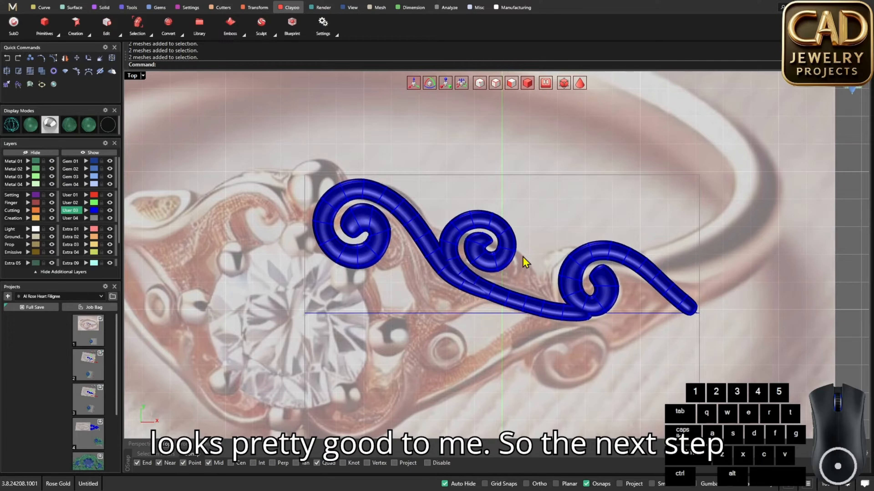
Select the three scrolls with their guide curves, save the model to the project's first slot, and clear the selection
scroll(525, 263, down, 3)
alt+shift+drag(333, 182, 695, 342)
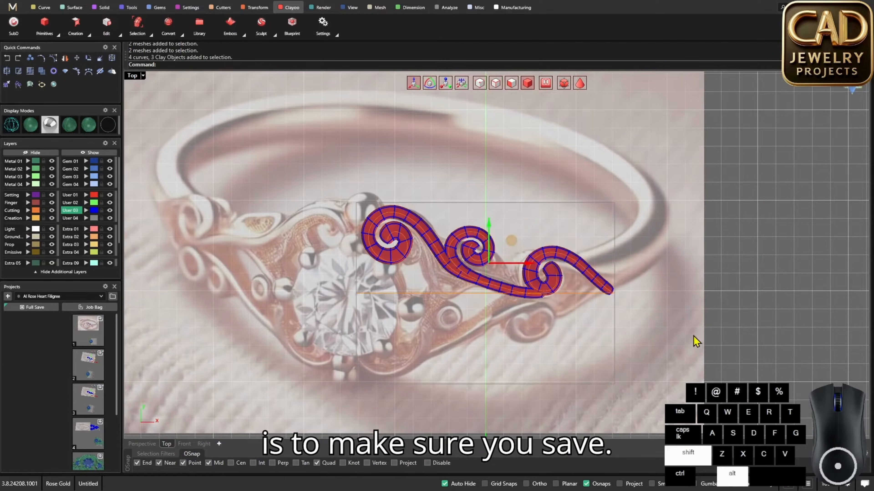
scroll(433, 255, up, 3)
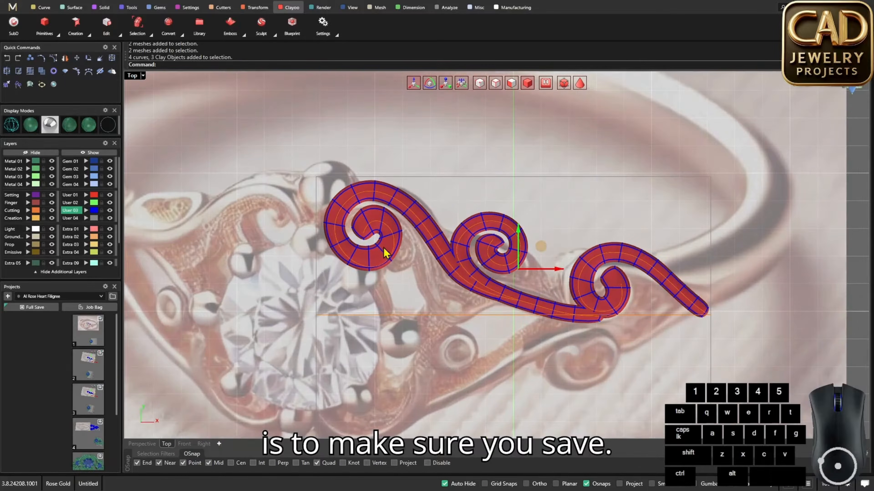
click(100, 320)
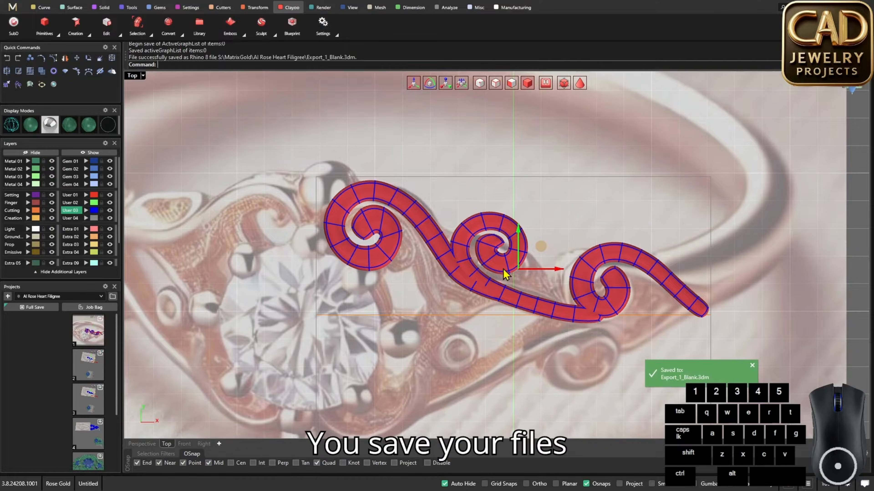
click(861, 278)
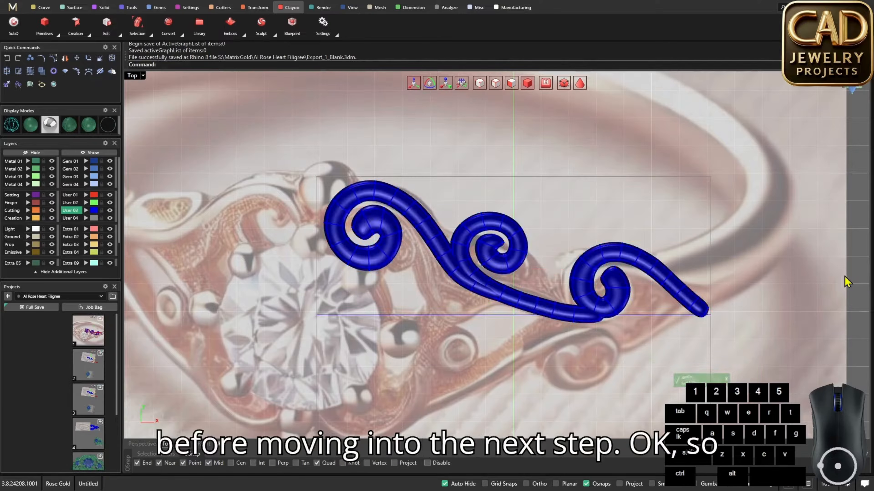
scroll(514, 271, down, 3)
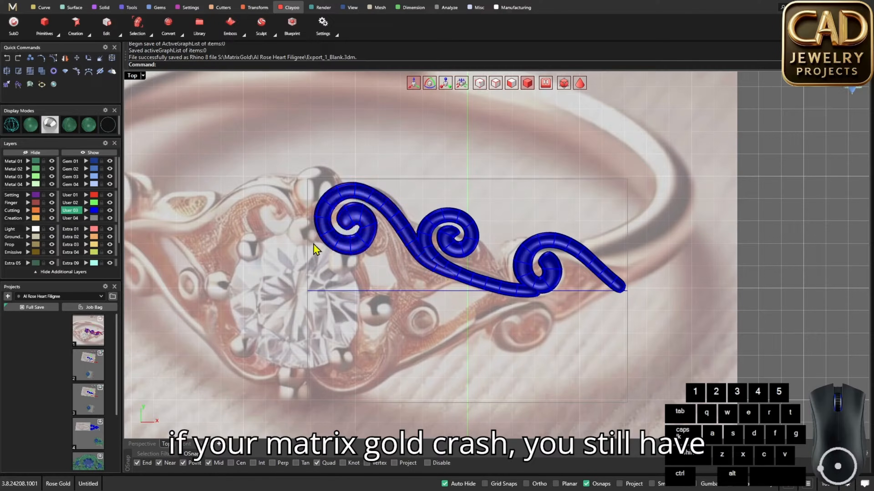
right_drag(613, 248, 636, 233)
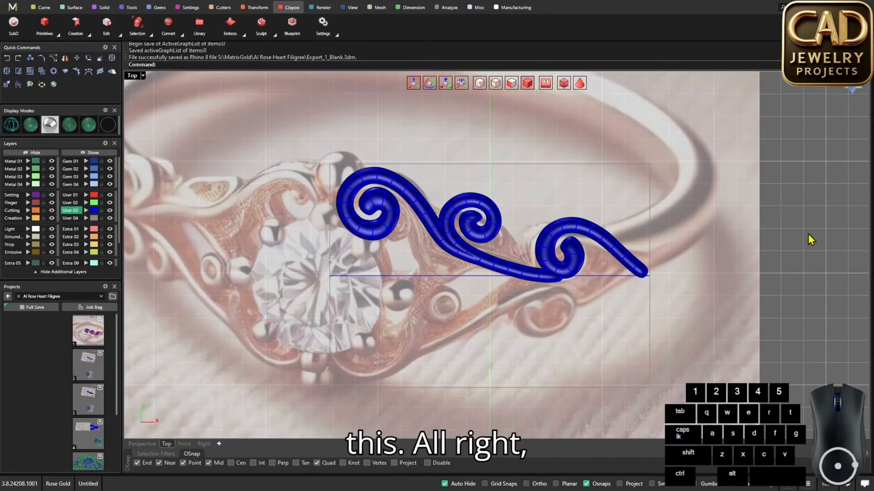
click(480, 86)
right_drag(585, 167, 559, 173)
click(528, 83)
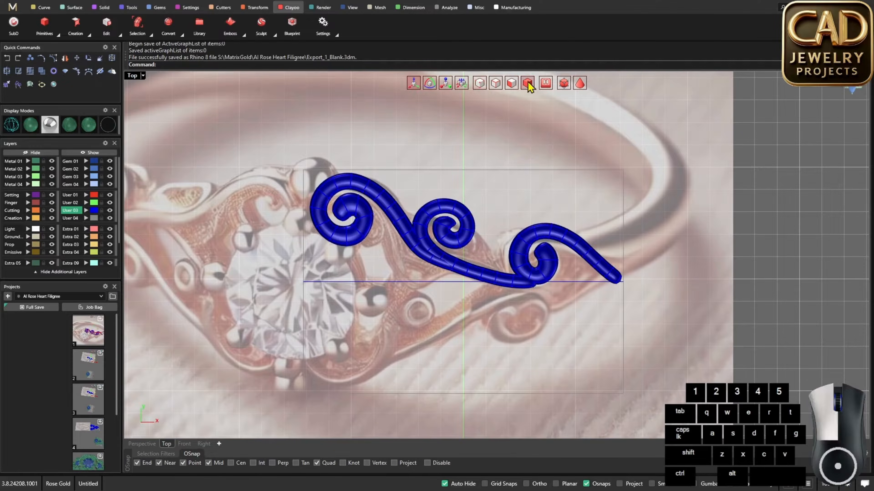
right_drag(710, 218, 715, 190)
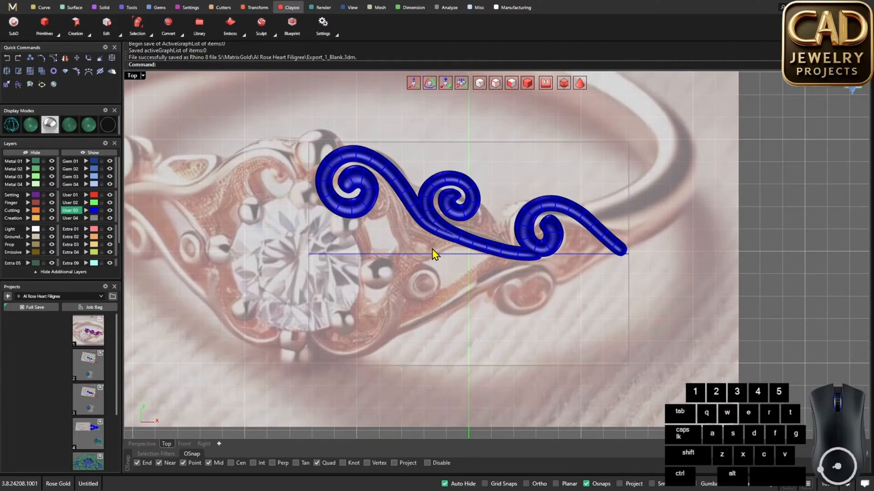
scroll(447, 248, up, 1)
scroll(468, 249, down, 1)
right_drag(551, 245, 549, 225)
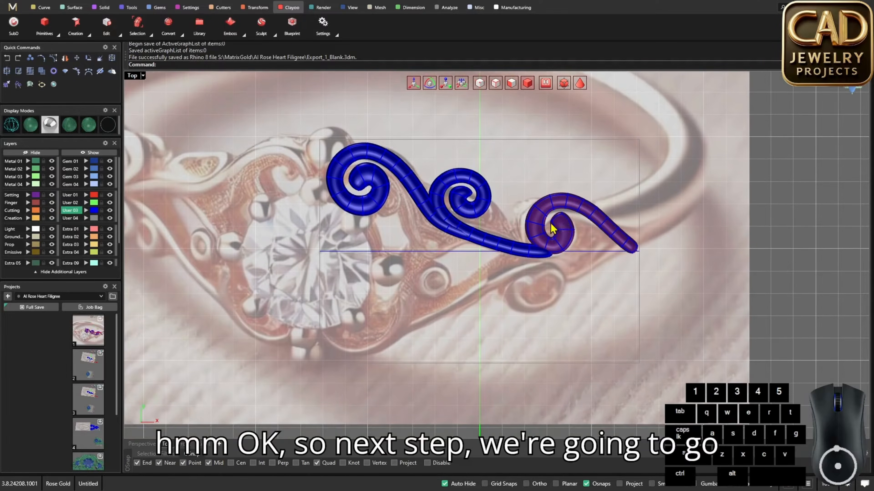
Convert the three filigree scrolls to NURBS, delete the original objects, and turn off SubD edit mode
right_drag(466, 199, 461, 228)
click(561, 243)
shift+click(477, 233)
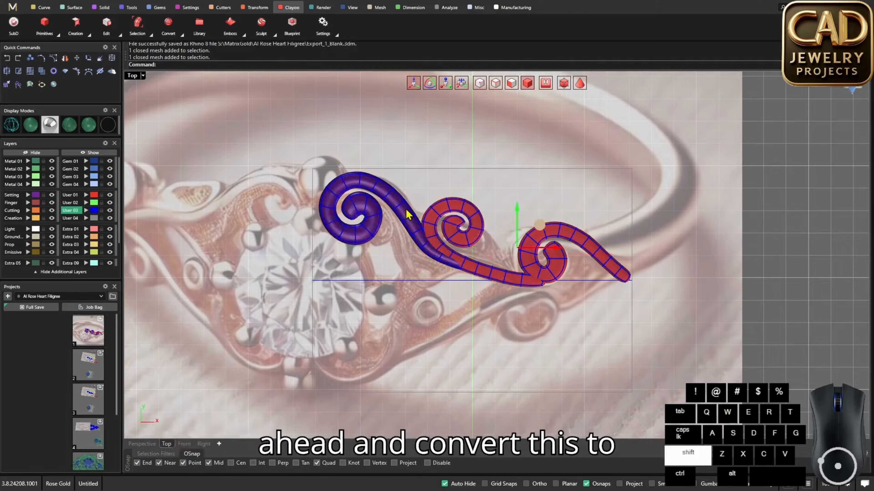
shift+click(406, 214)
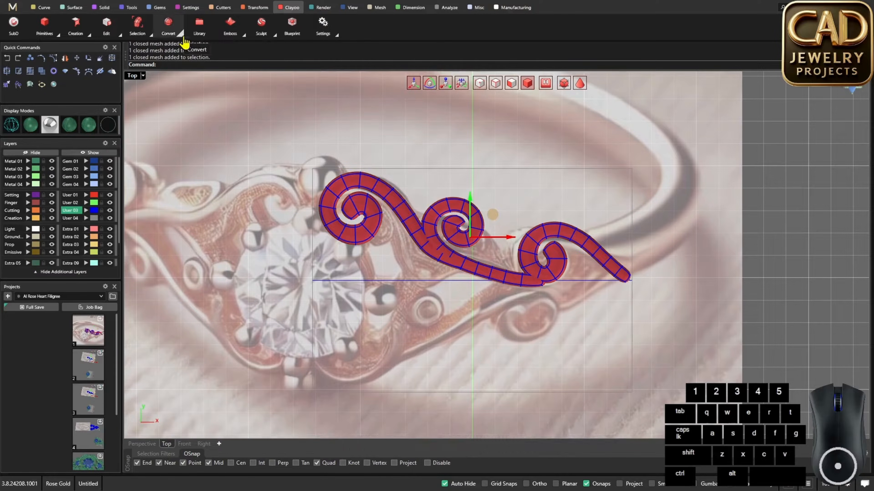
click(182, 34)
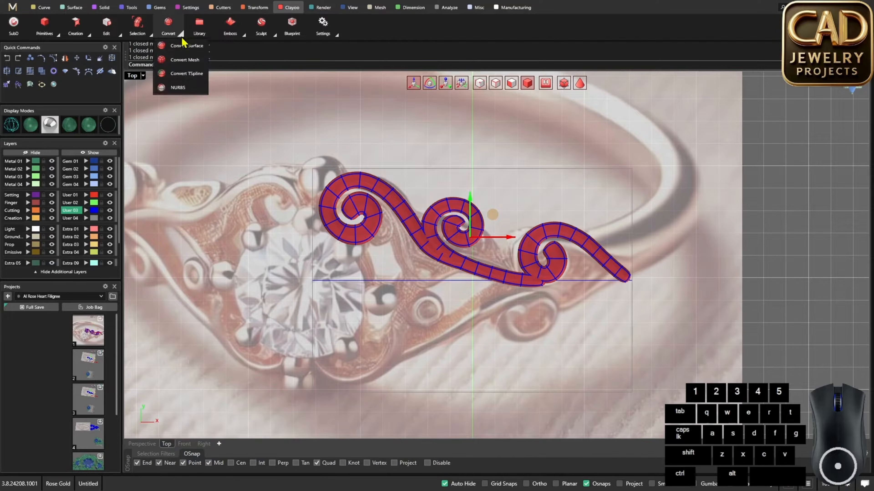
click(185, 88)
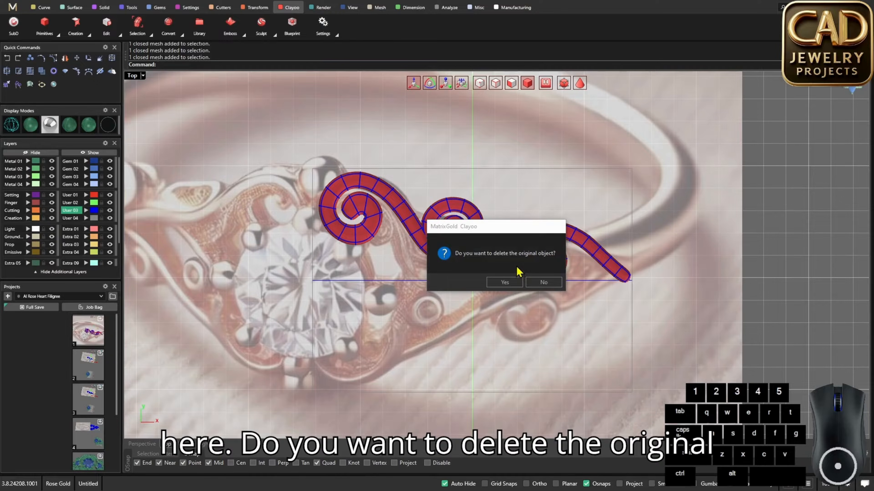
click(504, 283)
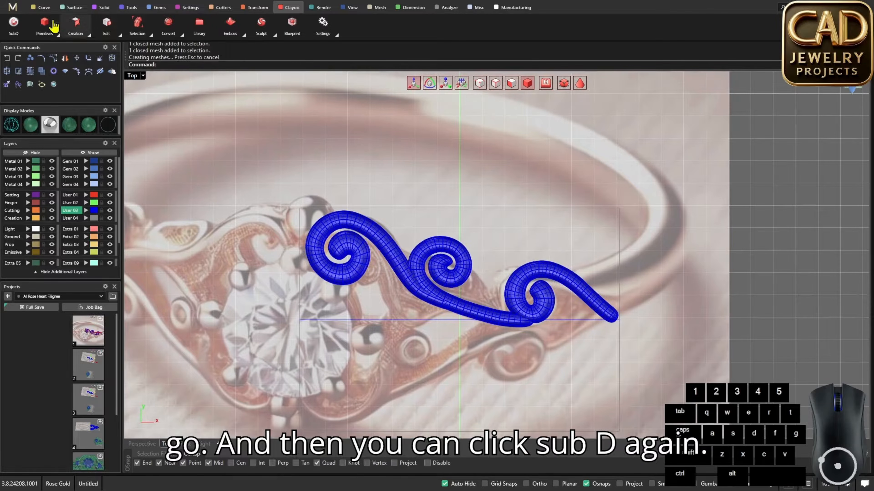
click(12, 25)
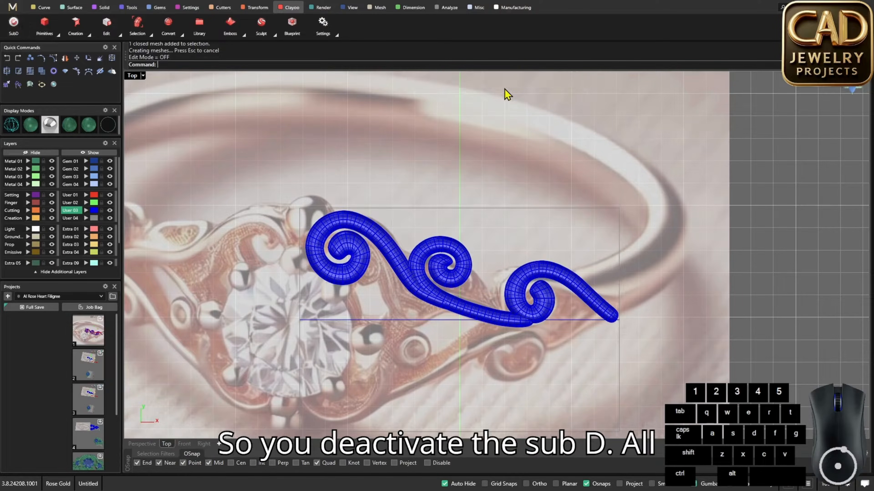
Select the three converted scrolls and assign them to the Metal 02 layer
click(433, 249)
shift+click(398, 249)
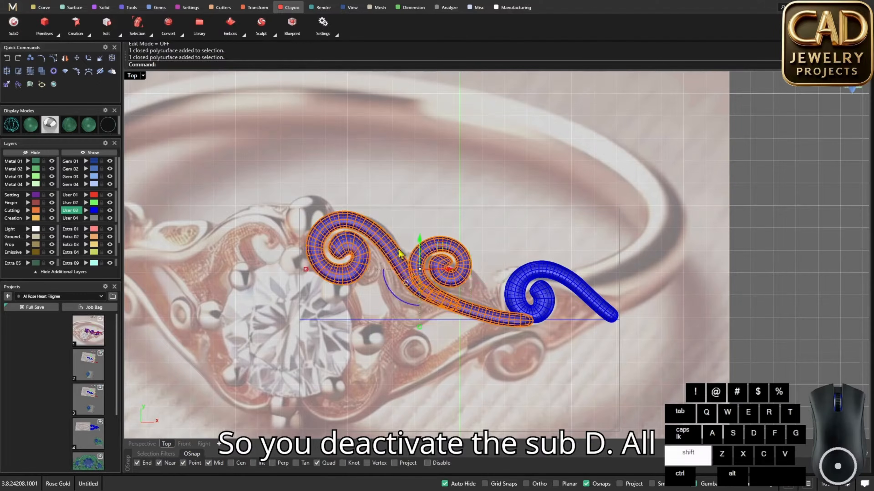
shift+click(547, 274)
right_drag(419, 239, 439, 207)
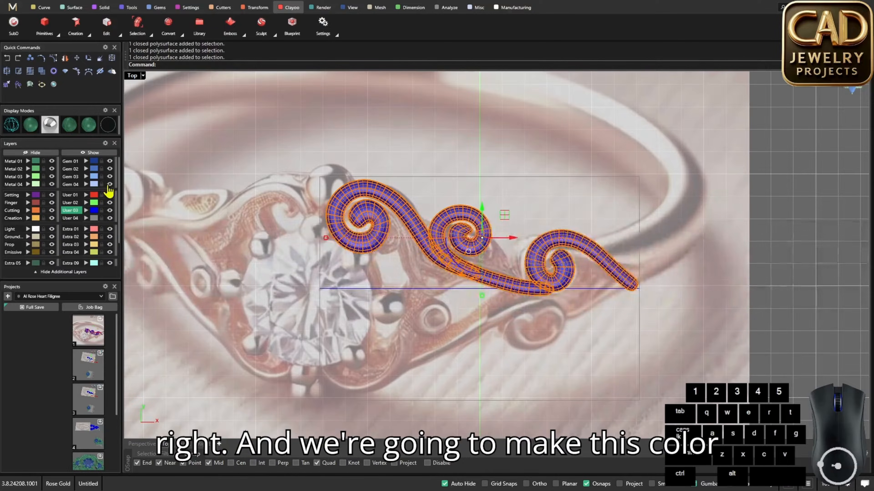
click(27, 169)
In a maximized Front view, raise the three scrolls until their undersides rest on the horizontal axis, then deselect them
double_click(136, 80)
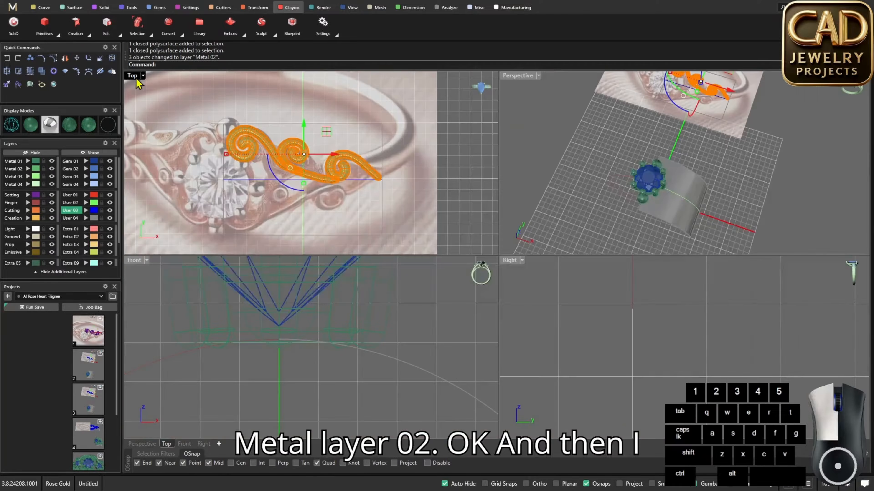
scroll(376, 313, down, 5)
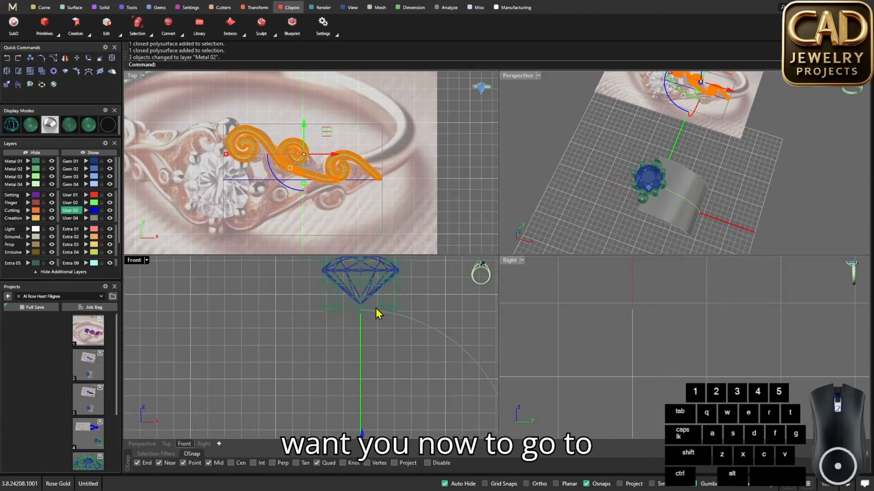
double_click(140, 264)
scroll(435, 288, down, 4)
right_drag(438, 249, 439, 214)
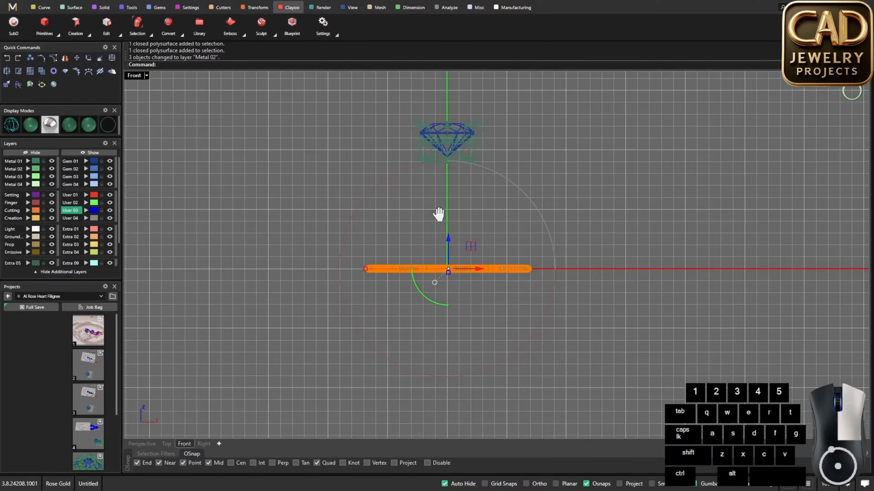
scroll(450, 268, up, 4)
scroll(449, 266, up, 6)
click(464, 216)
scroll(402, 268, down, 6)
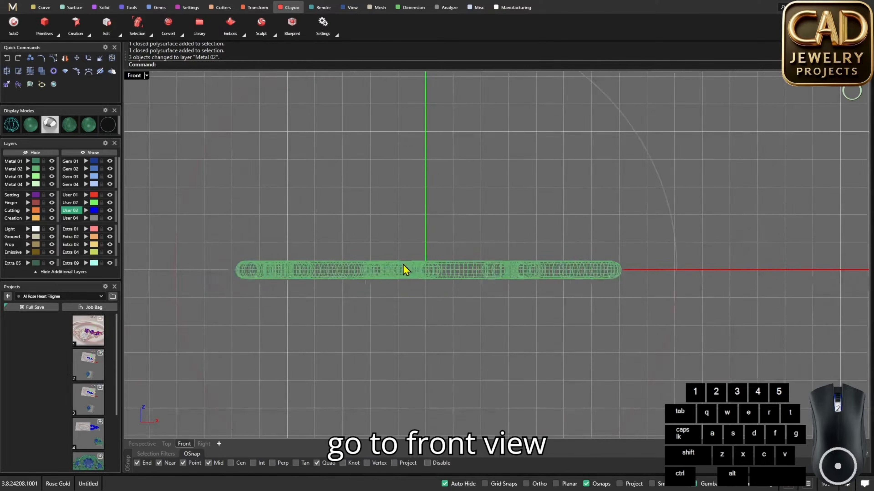
right_drag(404, 268, 442, 261)
drag(514, 242, 294, 238)
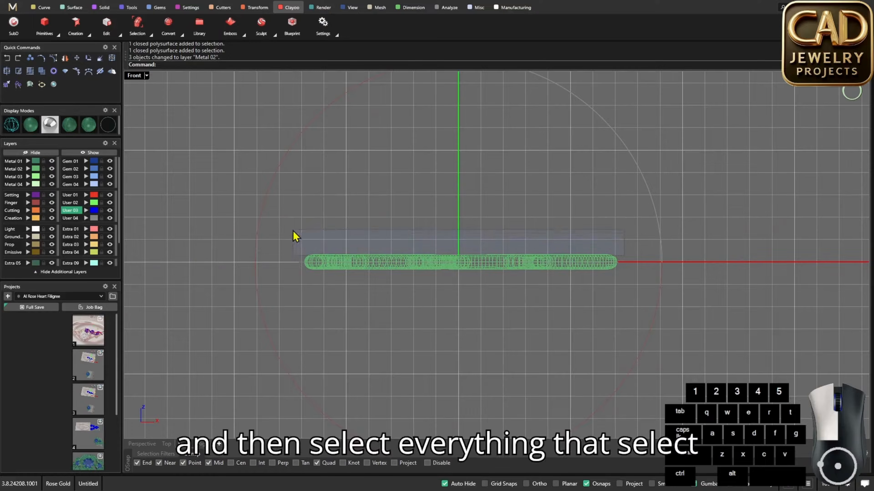
scroll(463, 256, up, 2)
mouse_move(464, 244)
mouse_down()
mouse_move(465, 225)
mouse_move(465, 234)
mouse_up()
click(421, 197)
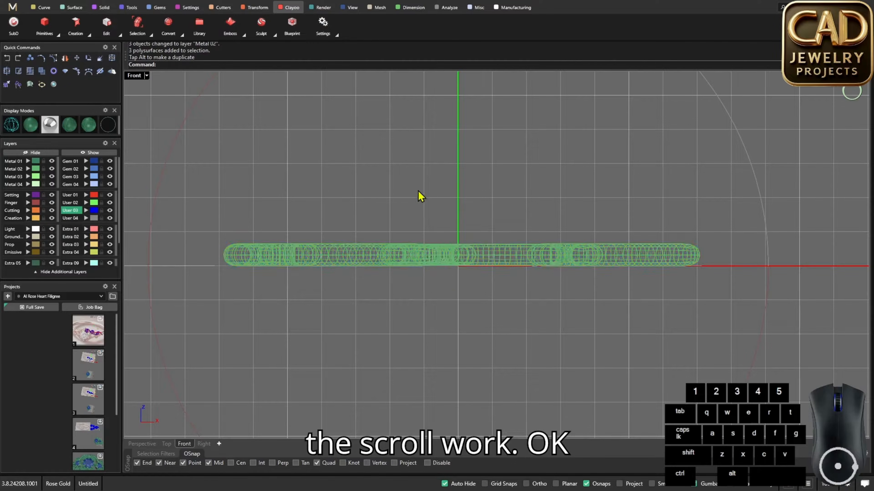
Draw a vertical 1.4 mm line upward from the horizontal axis, just beyond the right end of the scrolls
scroll(487, 192, down, 5)
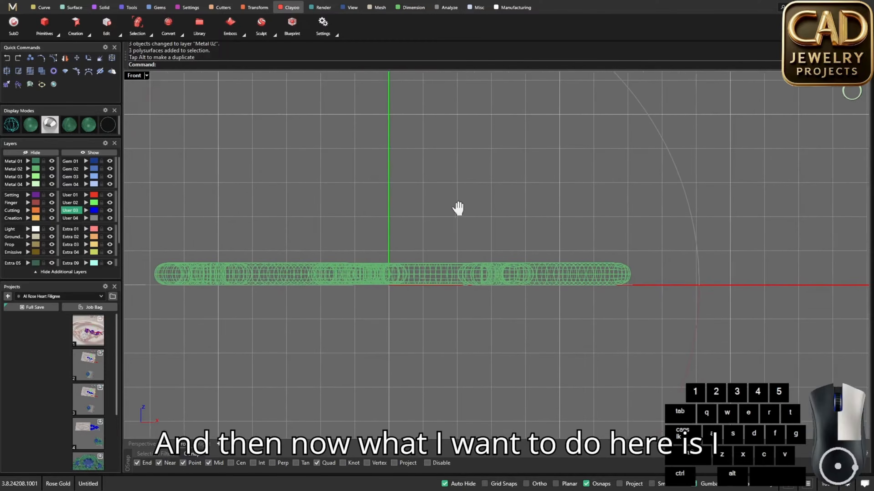
scroll(531, 277, up, 3)
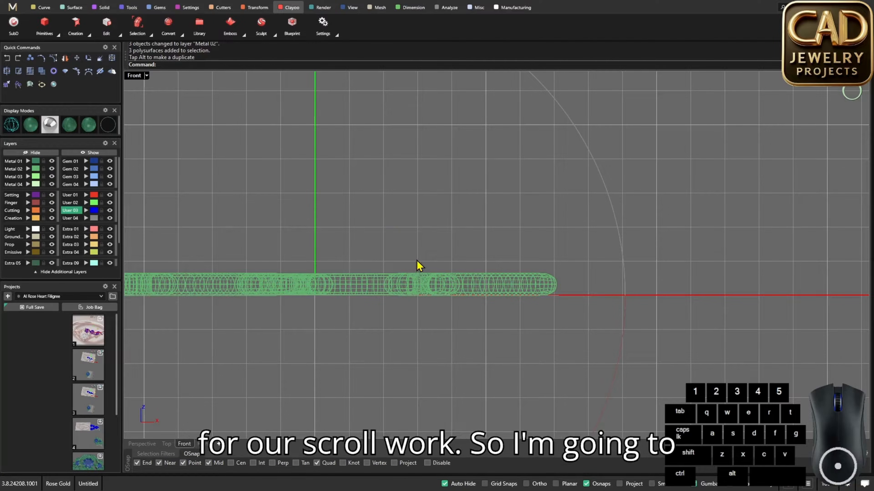
right_drag(441, 263, 491, 253)
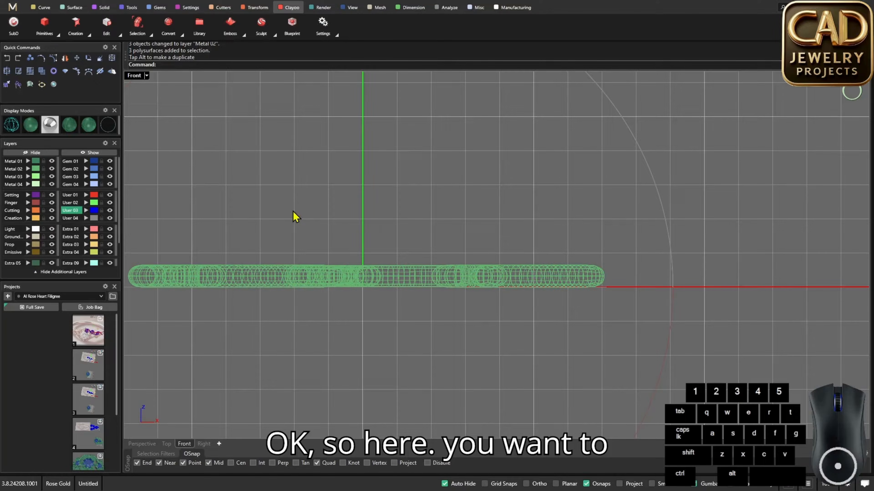
text(line)
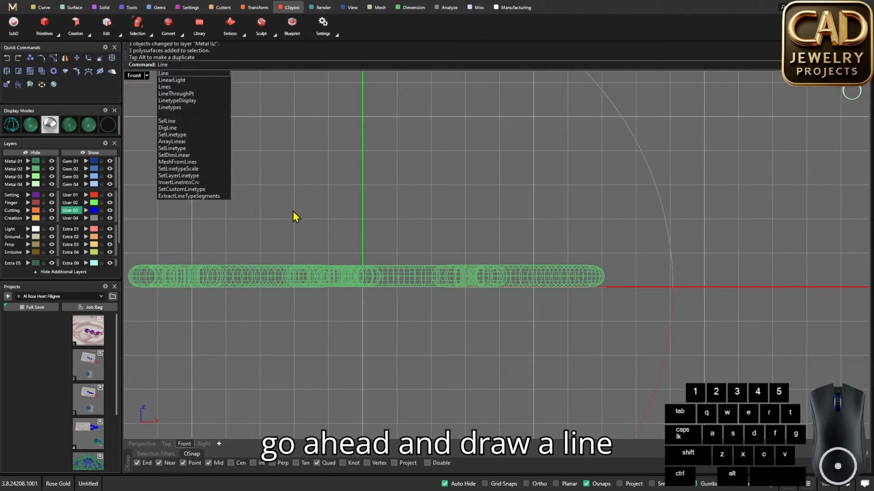
key(Return)
scroll(610, 287, up, 3)
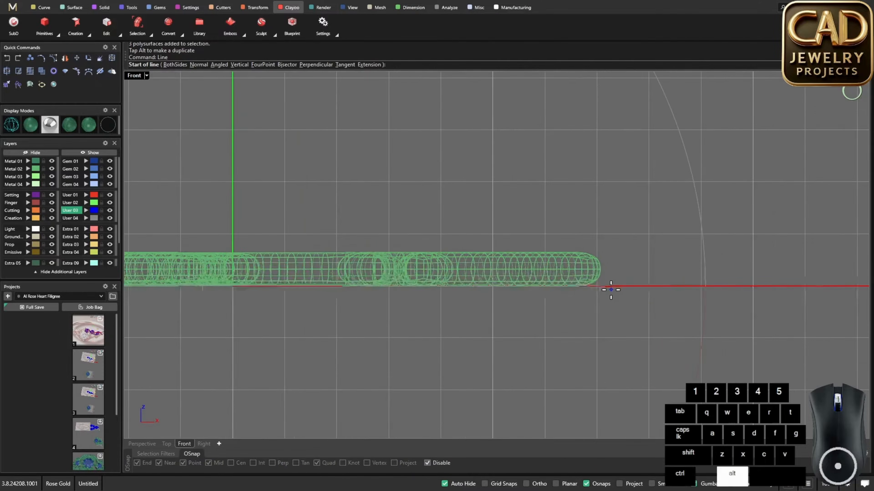
click(604, 287)
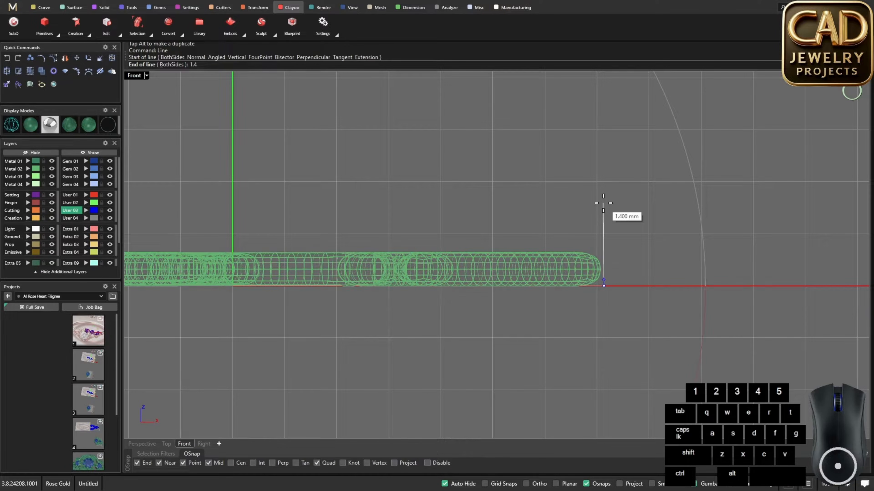
key(Return)
shift+click(601, 196)
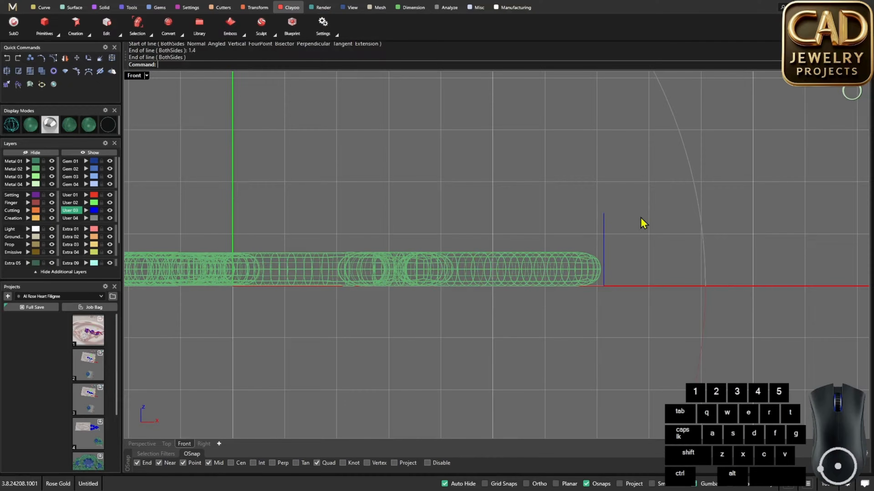
Draw a horizontal both-sides line centred on the top end of the 1.4 mm line
click(112, 72)
click(169, 64)
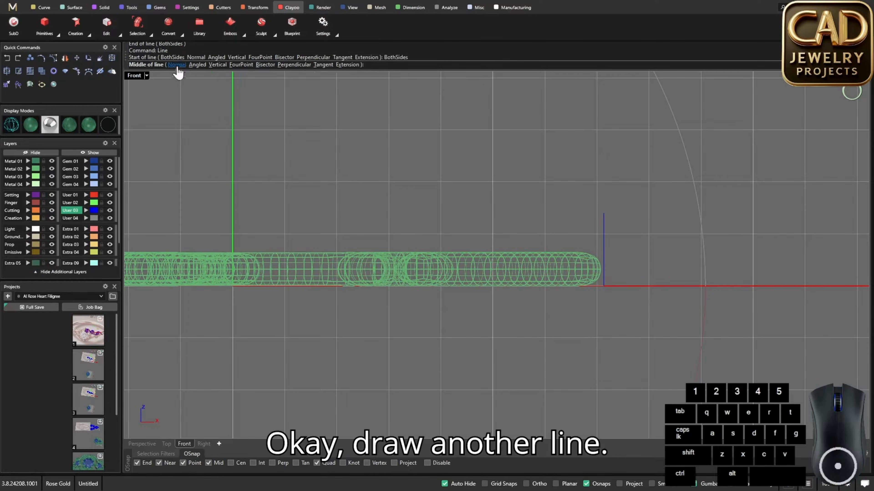
click(603, 213)
shift+click(676, 214)
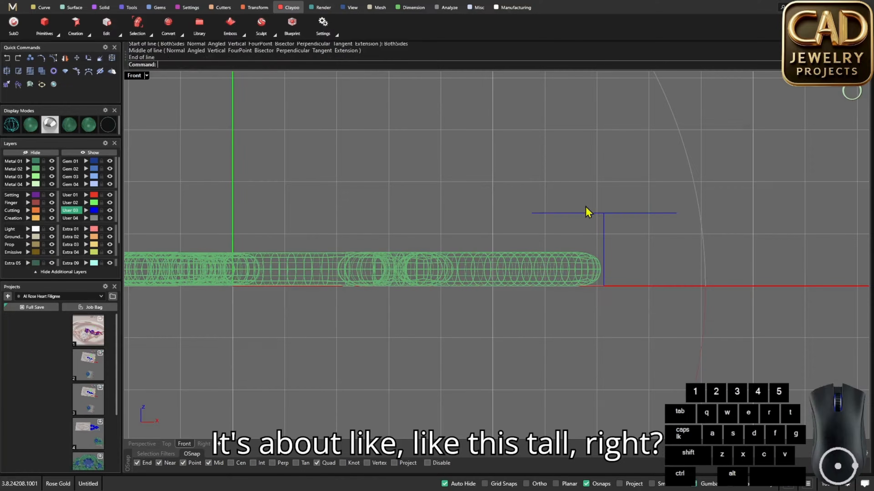
Draw a vertical 1.6 mm line upward from the horizontal axis, just beyond the left end of the scrolls
scroll(491, 234, down, 4)
right_drag(204, 242, 365, 250)
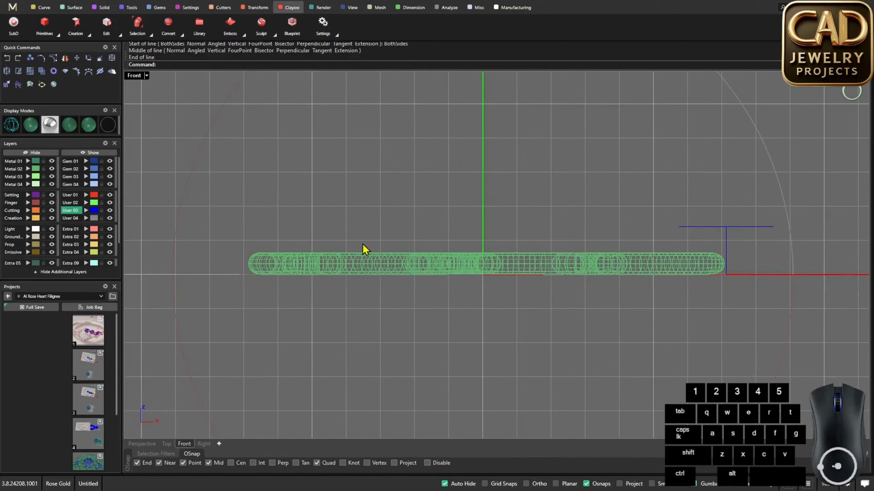
right_click(240, 270)
click(239, 274)
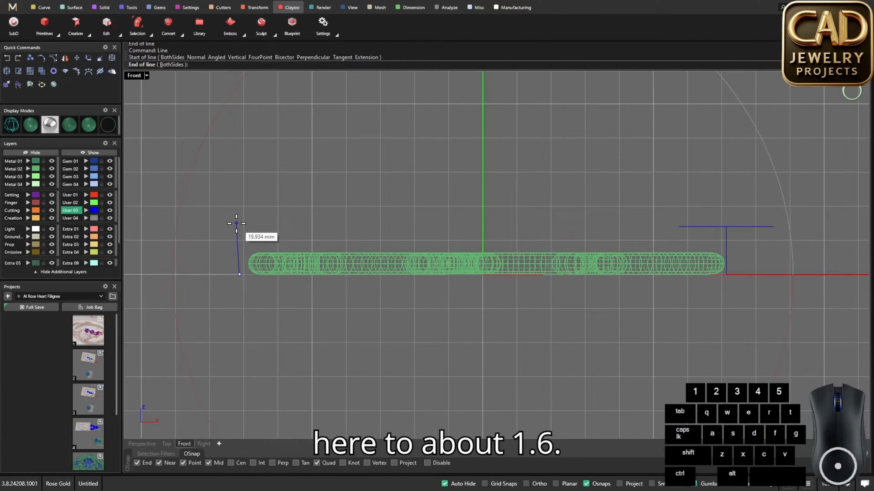
key(Return)
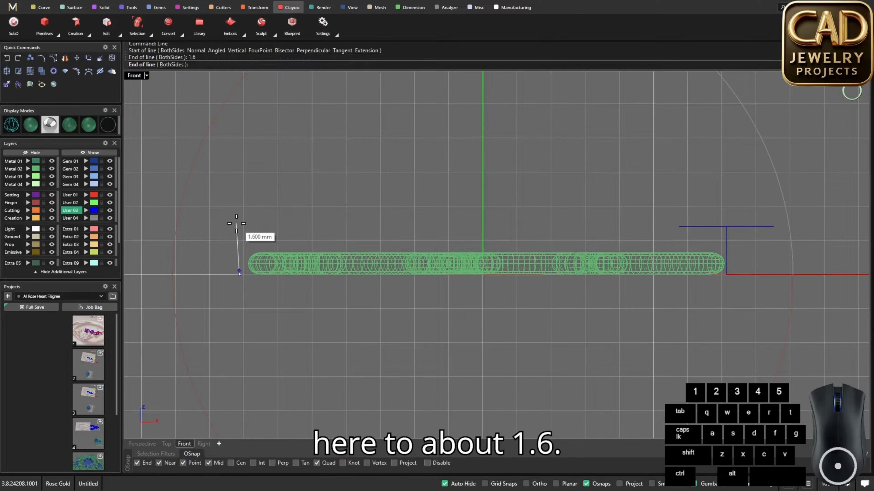
shift+click(243, 216)
Cap the 1.6 mm line with a horizontal both-sides line centred on its top end
key(space)
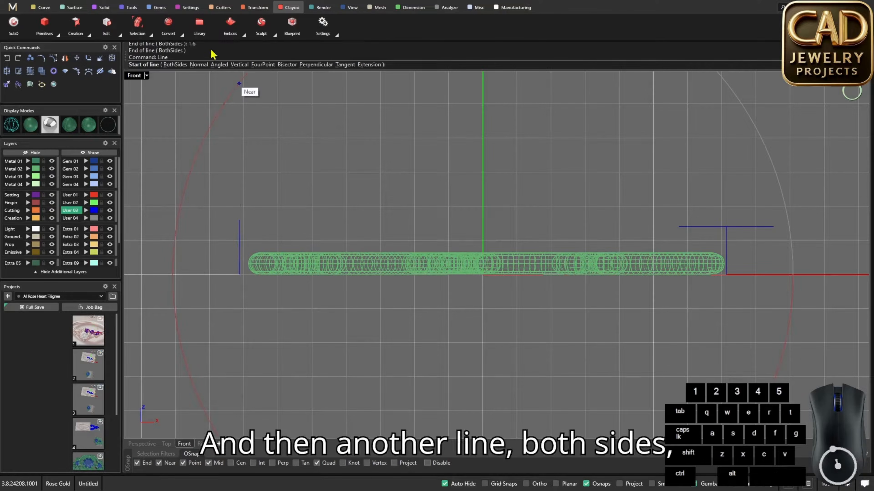
click(176, 65)
click(244, 217)
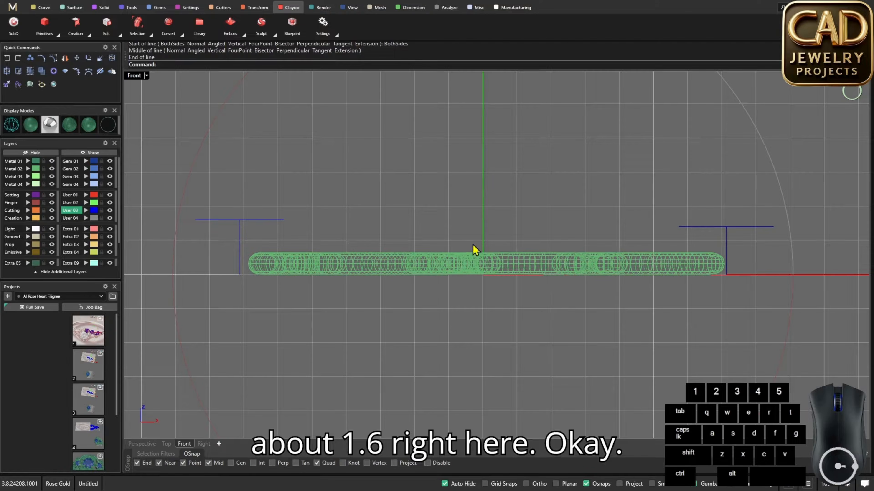
Start CageEdit on the three filigree scrolls, using a bounding box as the control object in CPlane coordinates
right_drag(425, 257, 404, 255)
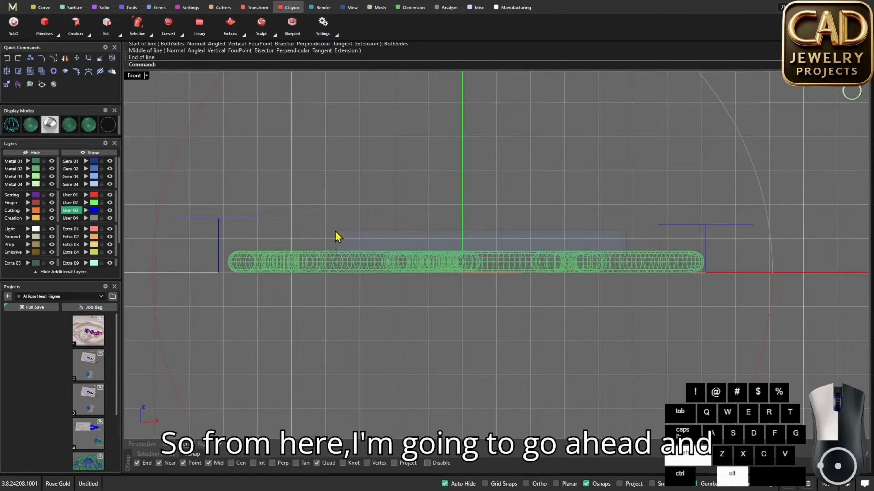
shift+drag(289, 237, 288, 237)
scroll(468, 253, up, 2)
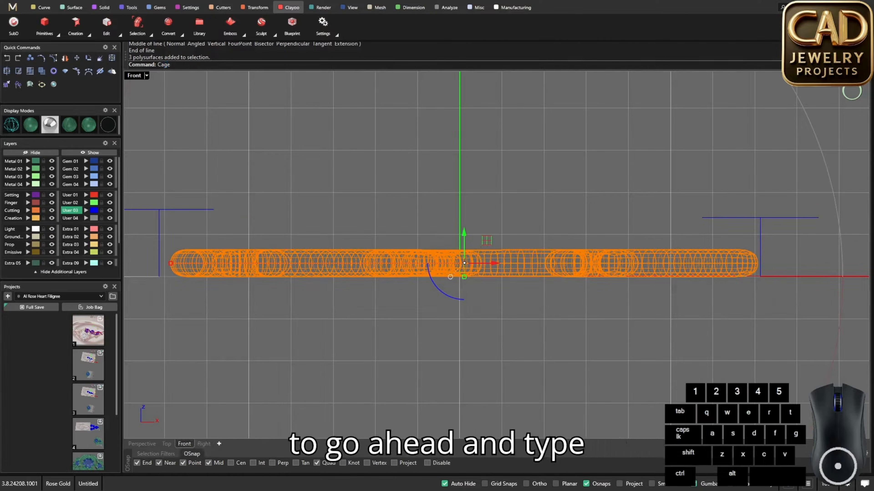
text(geEdit)
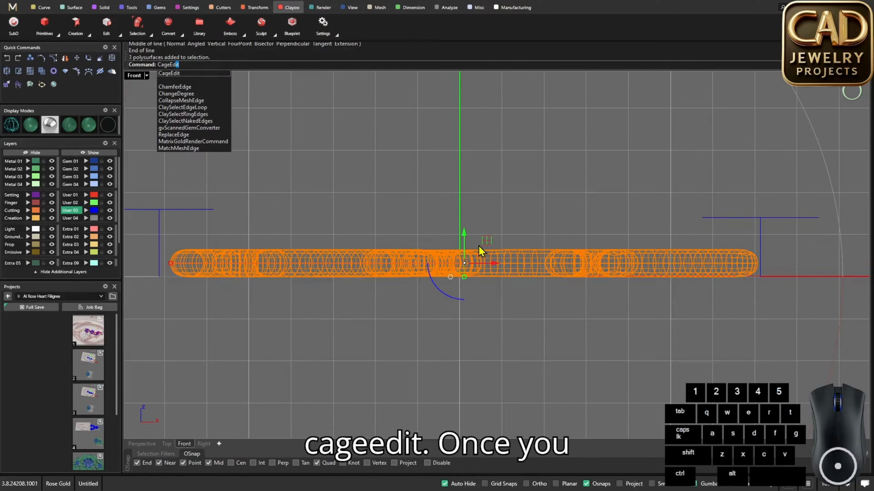
key(Return)
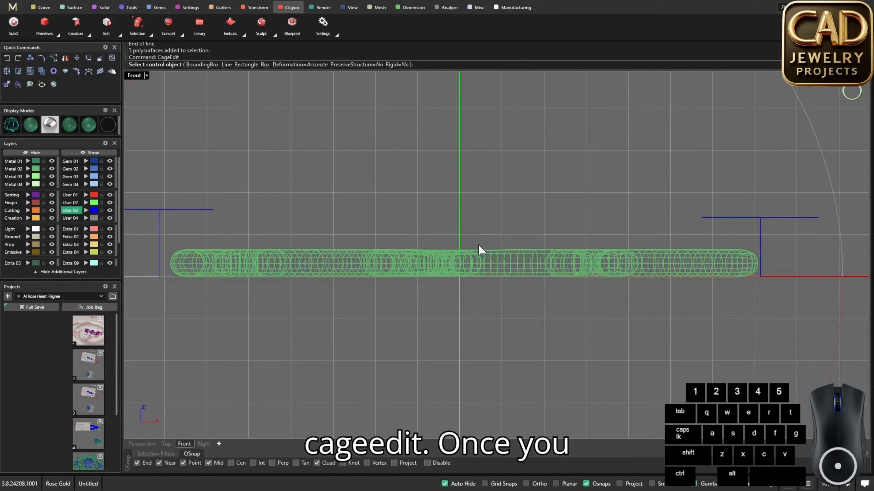
click(203, 65)
click(212, 64)
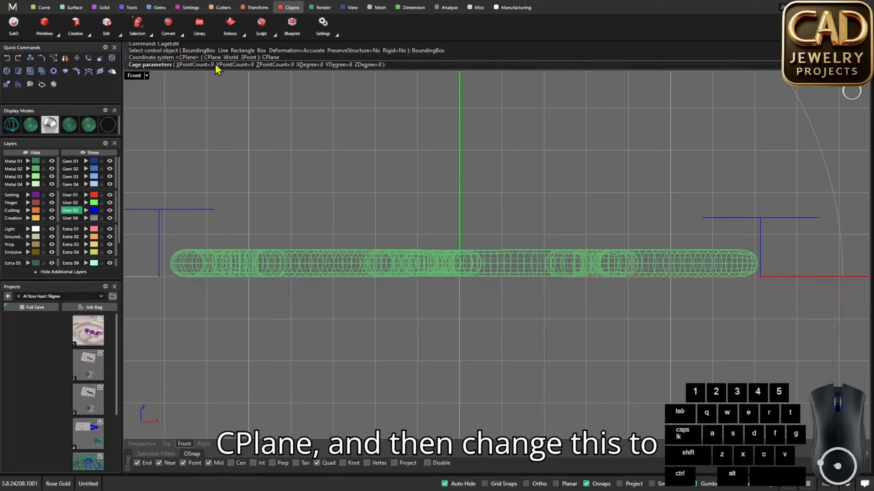
Give the cage 5 points in X, Y and Z and apply it to the Global region
click(195, 65)
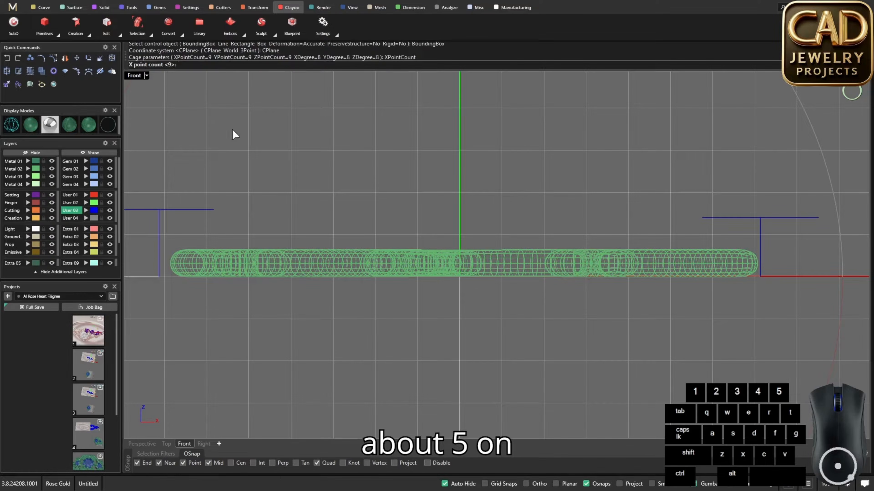
text(5)
key(Return)
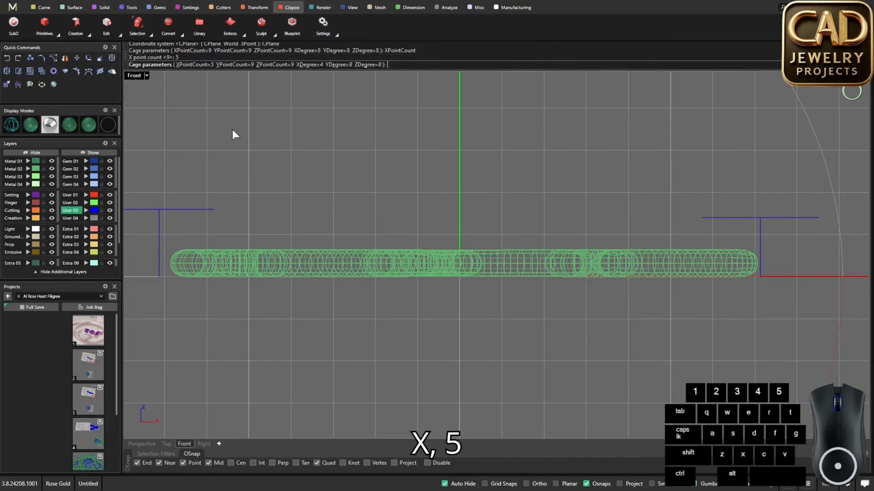
click(239, 66)
text(5)
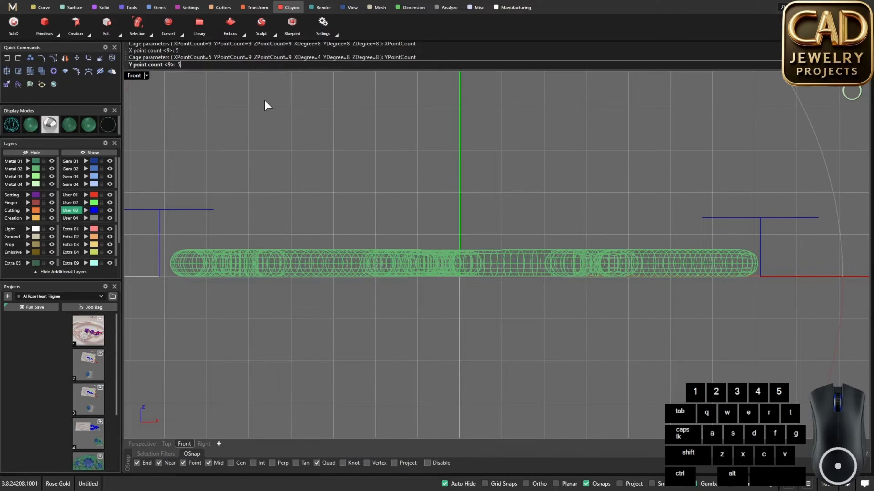
key(Return)
click(272, 65)
text(5)
key(Return)
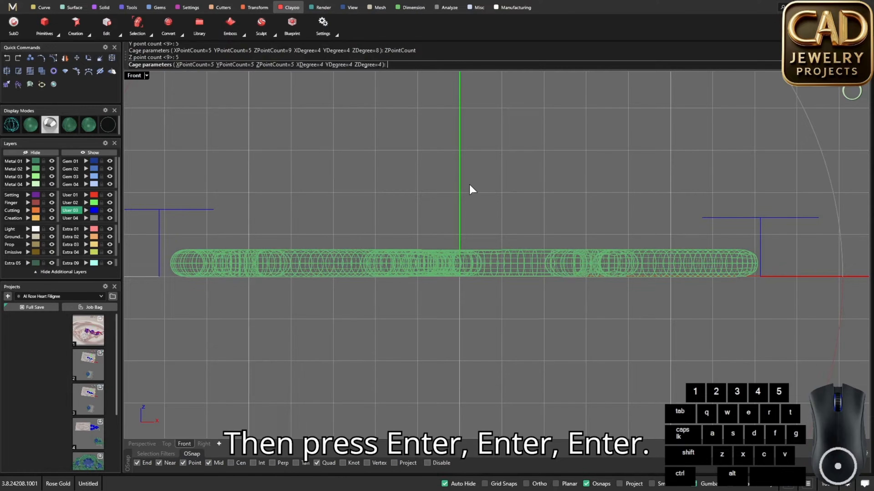
key(Return)
key(Return)
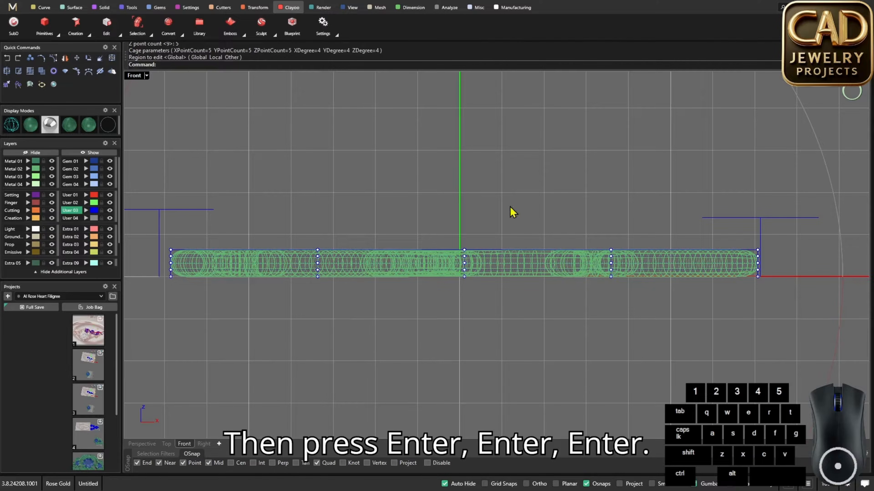
Raise the upper two rows of cage points in the front view to the height of the 1.4 mm guide
right_drag(345, 217, 335, 207)
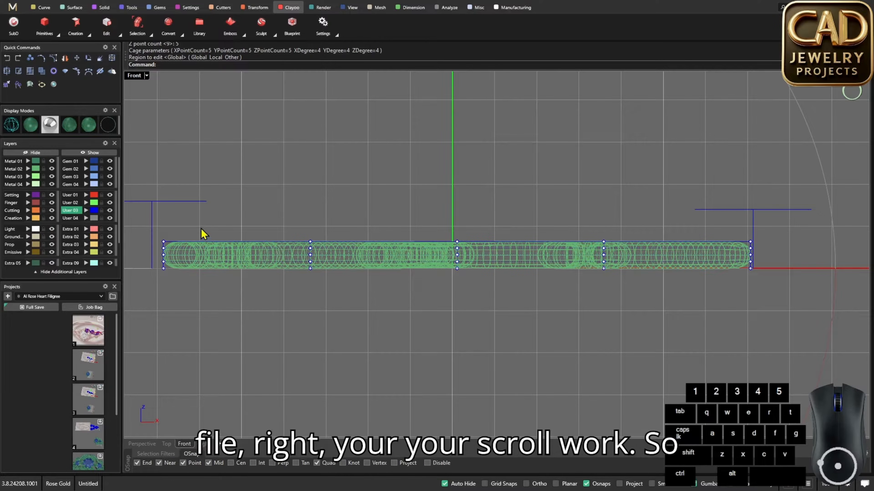
alt+shift+drag(161, 238, 787, 260)
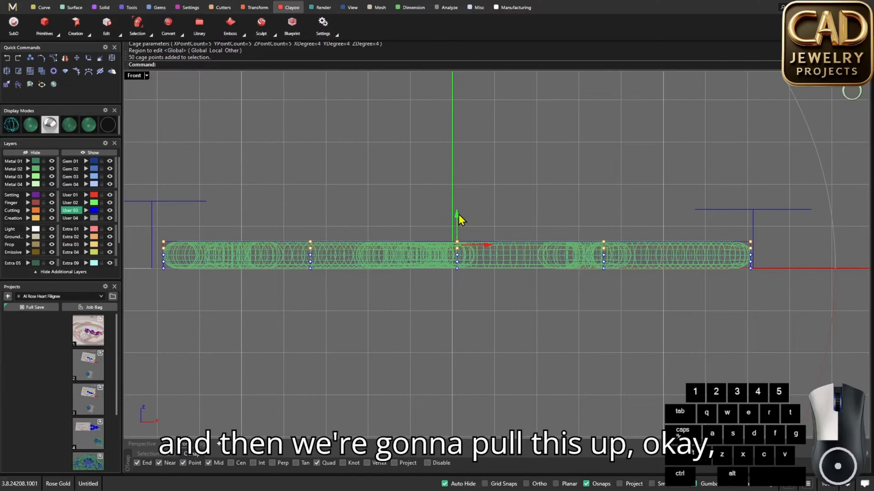
drag(458, 214, 462, 182)
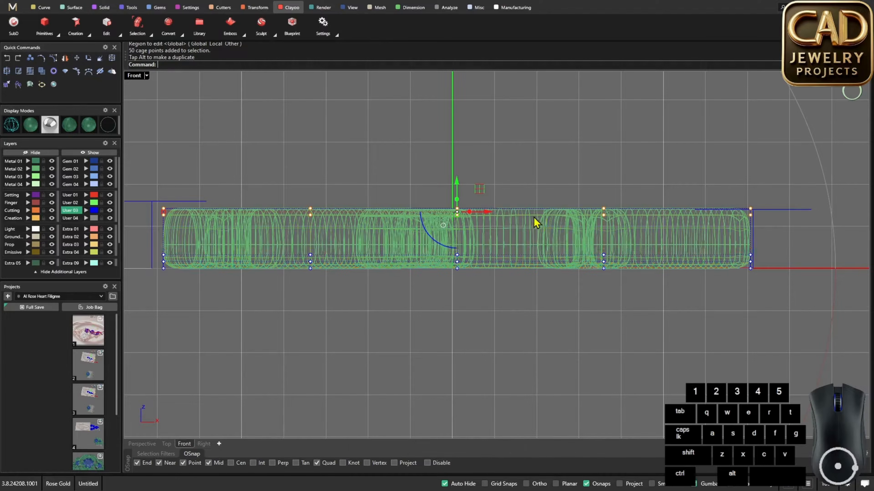
Rotate the raised cage points about the scrolls' right end until their left end meets the 1.6 mm guide
right_drag(533, 216, 567, 223)
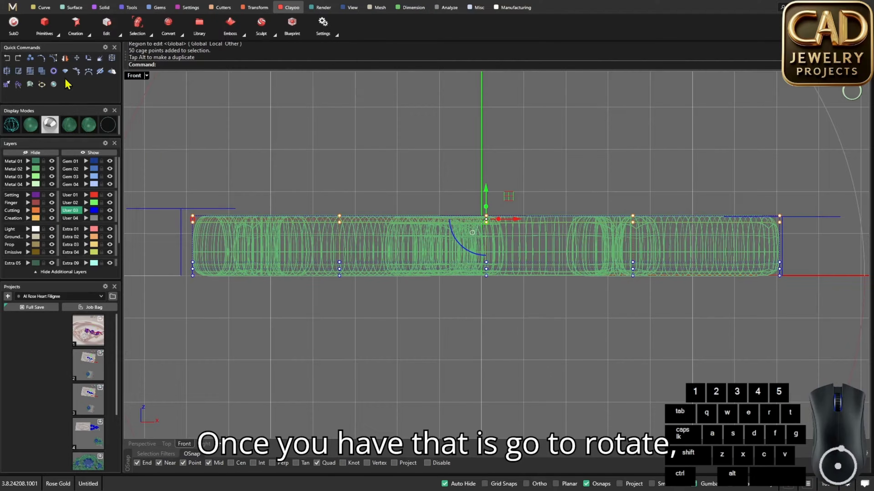
alt+click(769, 219)
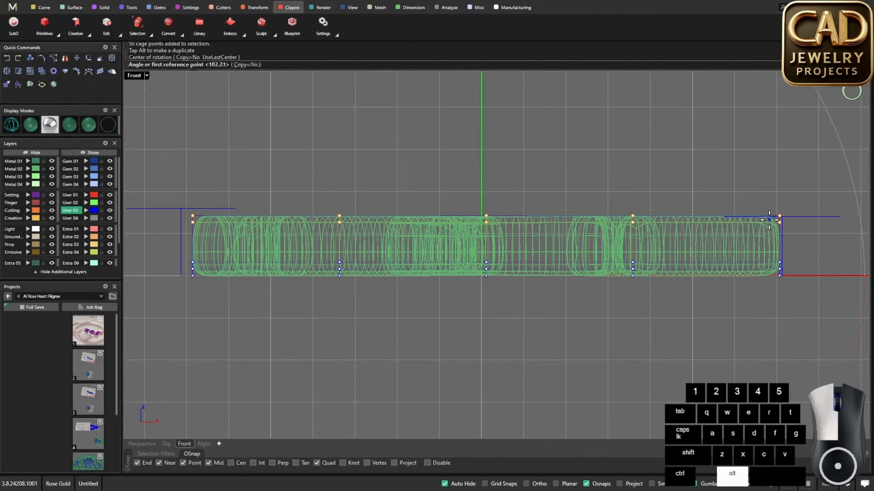
click(186, 219)
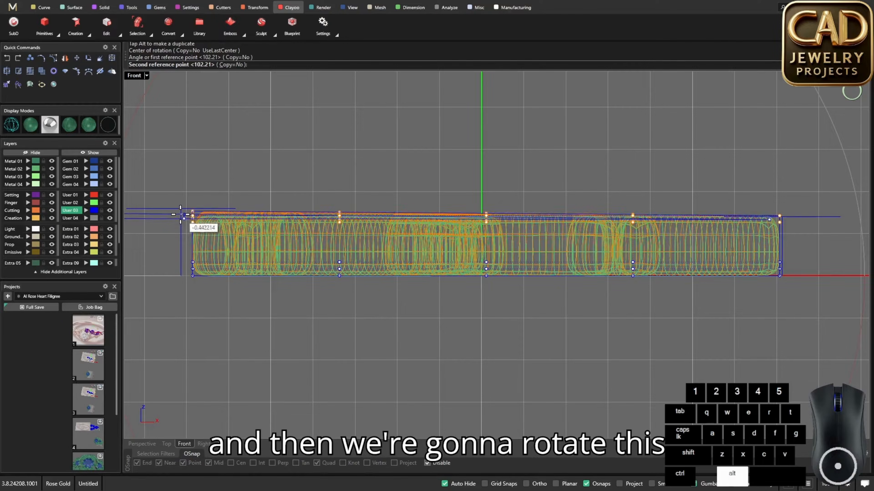
alt+click(180, 212)
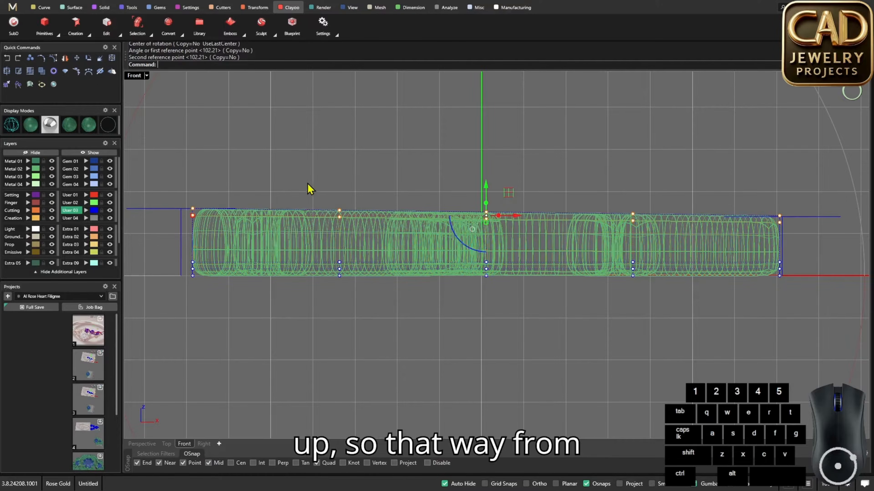
Lower the upper cage points at the scrolls' right end slightly below the 1.4 mm guide
right_drag(229, 211, 319, 210)
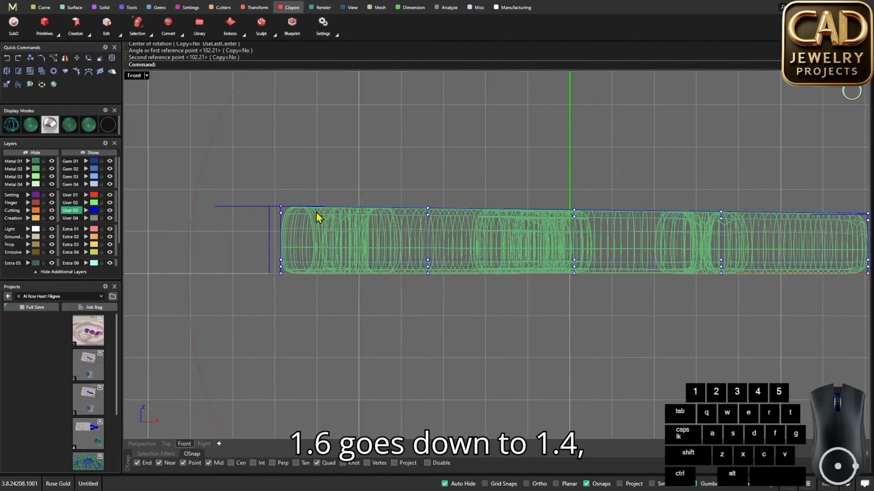
right_drag(519, 233, 358, 231)
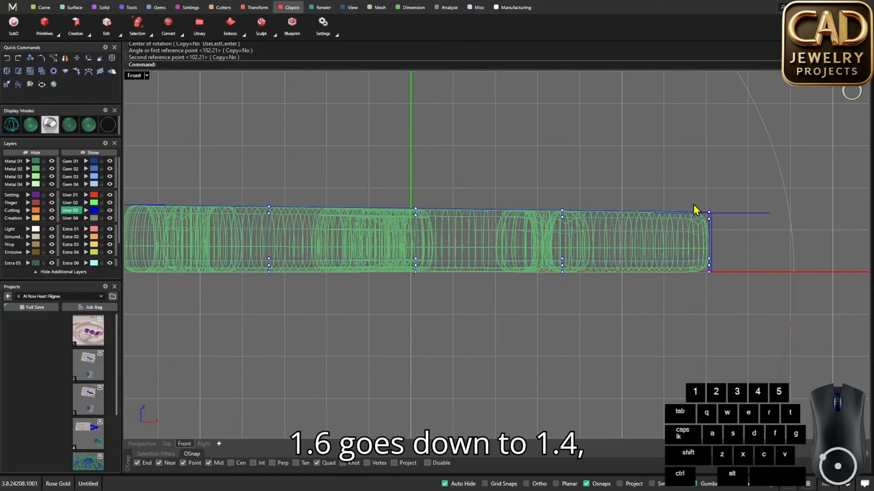
alt+shift+drag(700, 206, 718, 225)
drag(711, 183, 710, 189)
click(612, 168)
Examine the cage-deformed scrolls from several angles in the perspective view
double_click(138, 76)
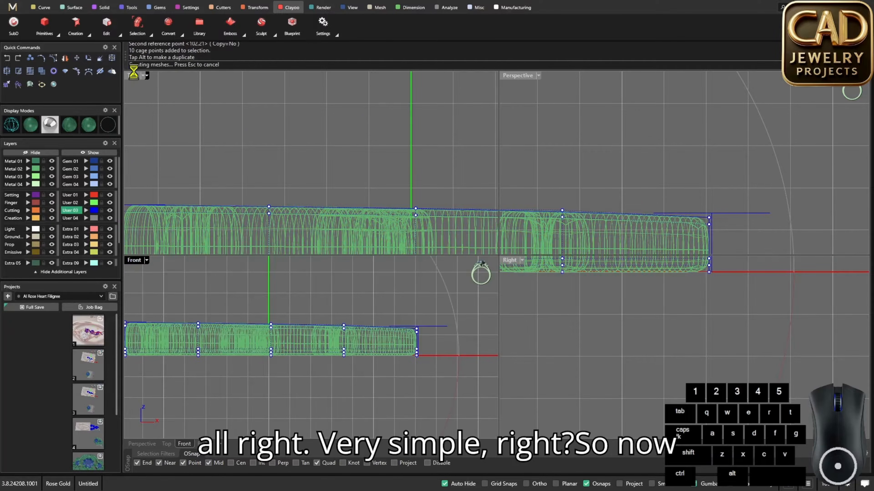
double_click(520, 78)
scroll(436, 259, down, 5)
scroll(573, 313, up, 9)
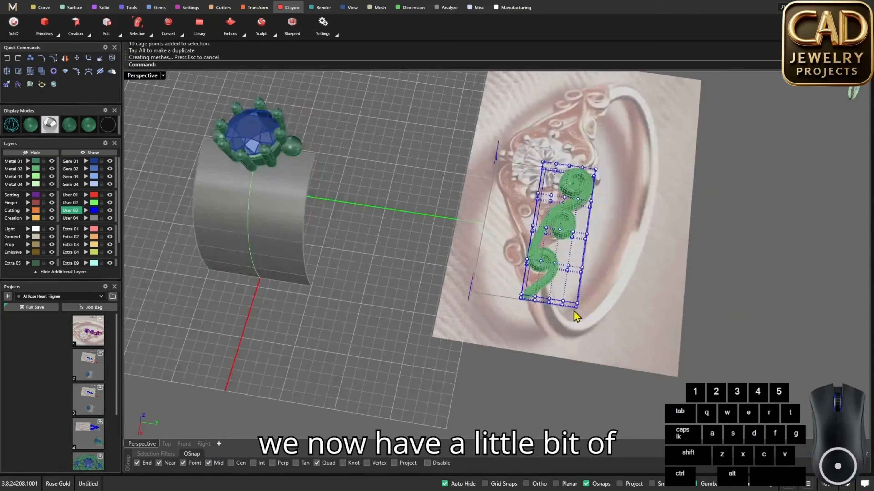
right_drag(485, 303, 420, 221)
scroll(548, 325, up, 2)
right_drag(548, 325, 501, 304)
scroll(501, 304, down, 5)
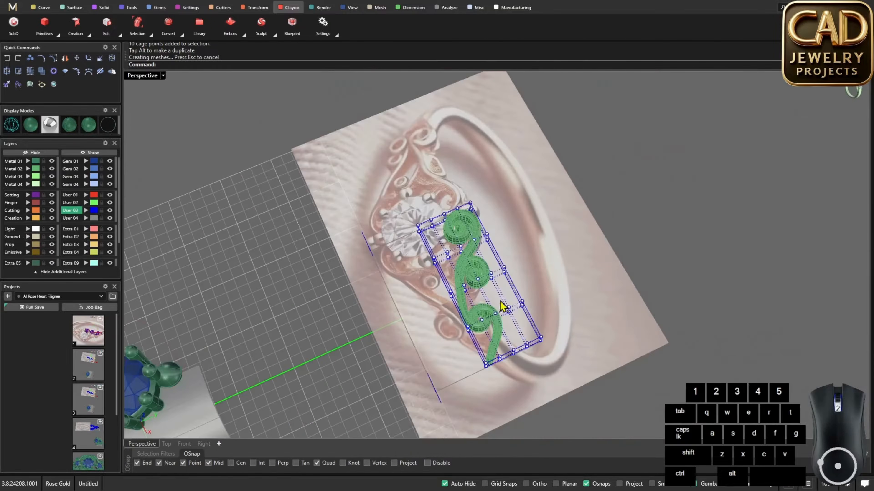
scroll(501, 304, up, 6)
right_drag(395, 296, 462, 323)
scroll(472, 310, up, 4)
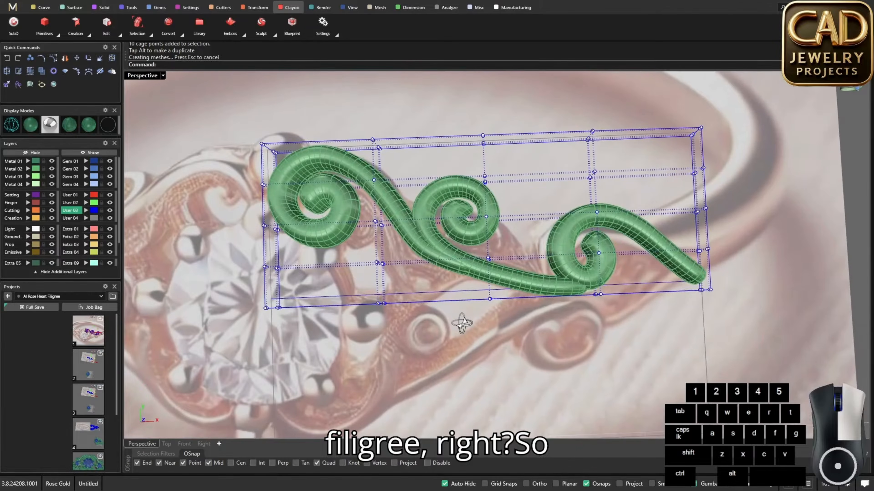
scroll(544, 256, down, 6)
right_drag(544, 256, 571, 231)
Delete the control cage around the scrolls
key(Escape)
click(566, 209)
scroll(491, 237, down, 5)
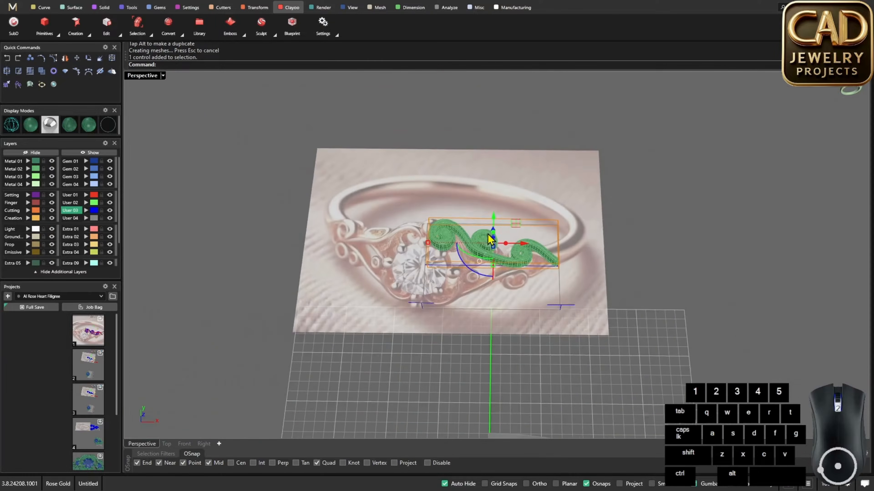
right_drag(490, 237, 444, 242)
key(Delete)
Mirror a copy of all three scrolls in the top view across the horizontal blue centre line
double_click(144, 78)
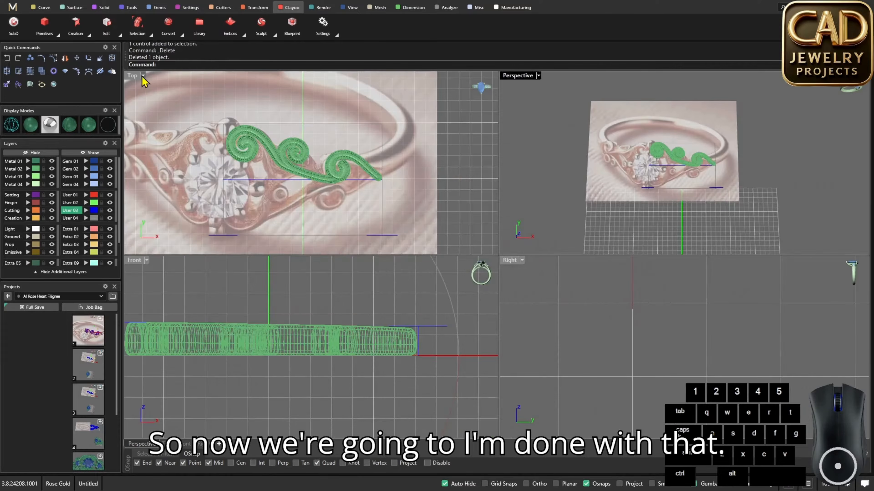
double_click(135, 77)
scroll(441, 193, up, 3)
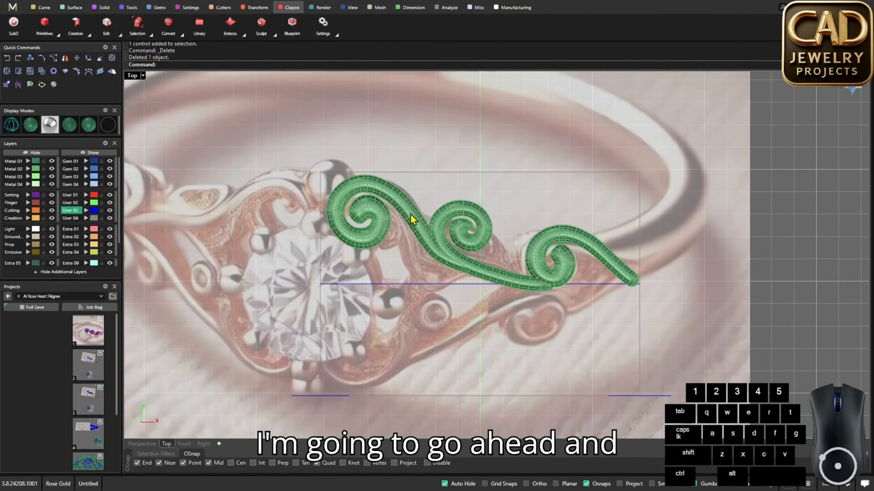
shift+click(485, 262)
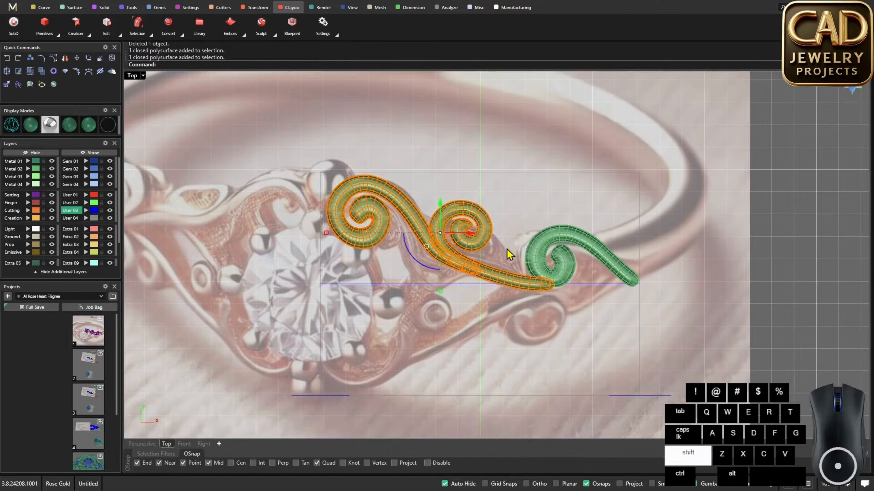
shift+click(536, 250)
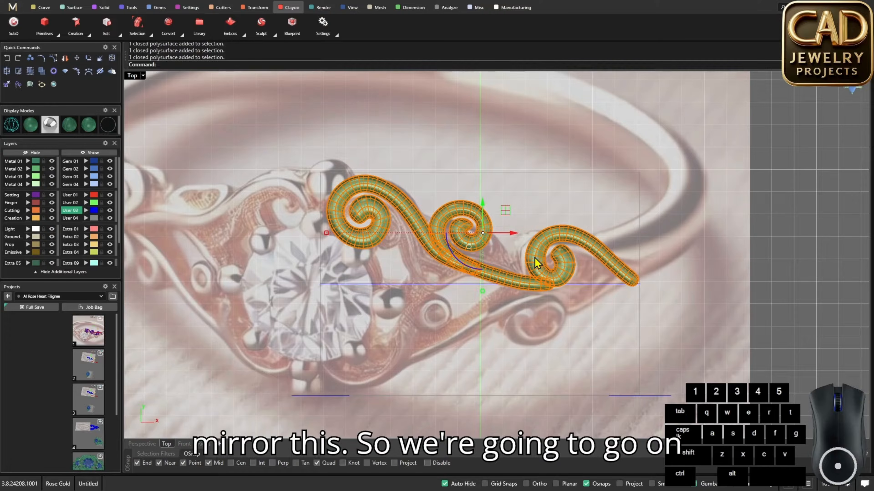
text(Mirror)
key(Return)
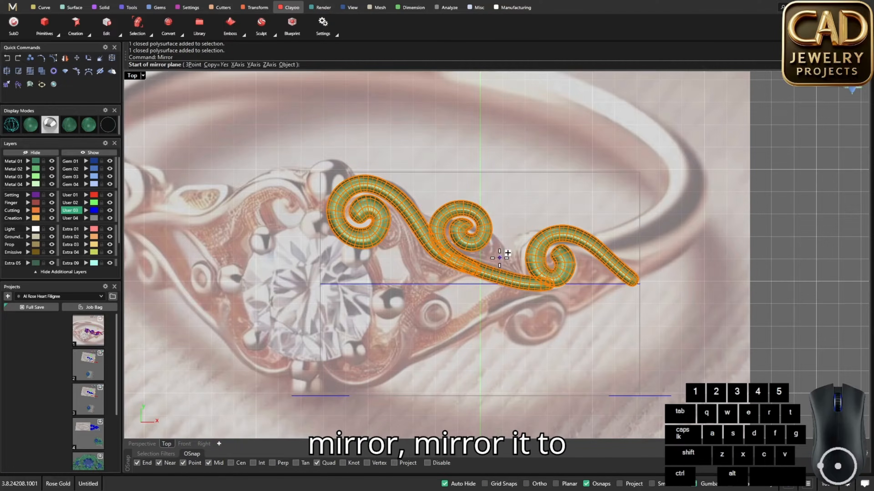
click(320, 284)
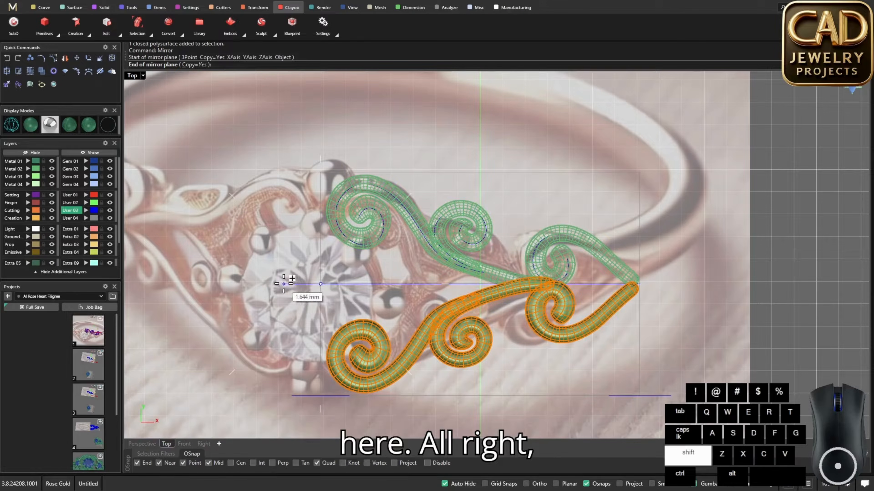
click(292, 278)
Examine the mirrored scroll pattern over the reference ring image in the top view
scroll(462, 259, up, 5)
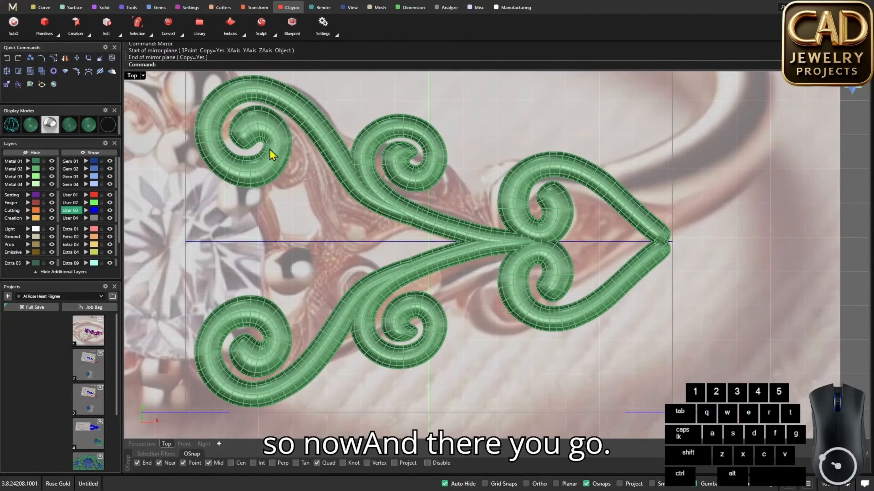
right_drag(481, 230, 498, 243)
scroll(471, 259, down, 4)
scroll(427, 210, up, 2)
right_drag(432, 219, 434, 241)
scroll(437, 242, down, 2)
scroll(513, 259, up, 2)
scroll(473, 255, up, 4)
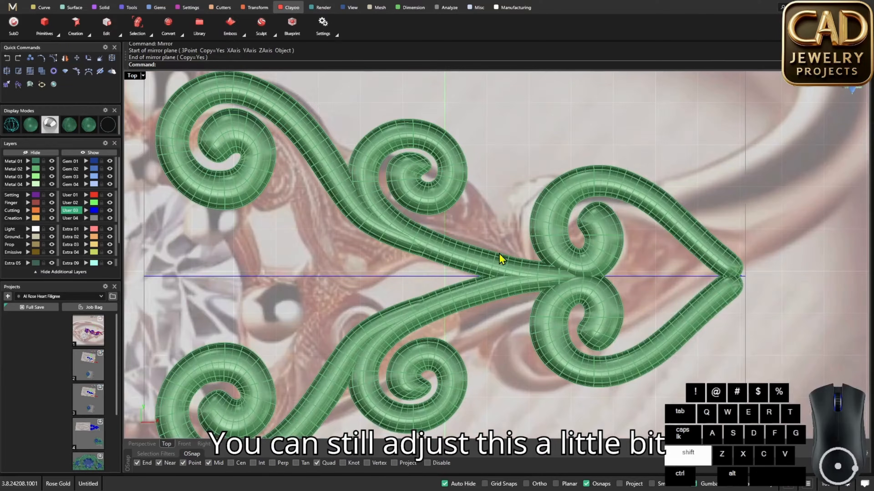
Enclose the two inner branching scrolls in a bounding-box CageEdit cage with CPlane coordinates, 5 points and degree 4 per direction, in the front view
shift+click(500, 285)
shift+click(470, 258)
scroll(469, 259, down, 3)
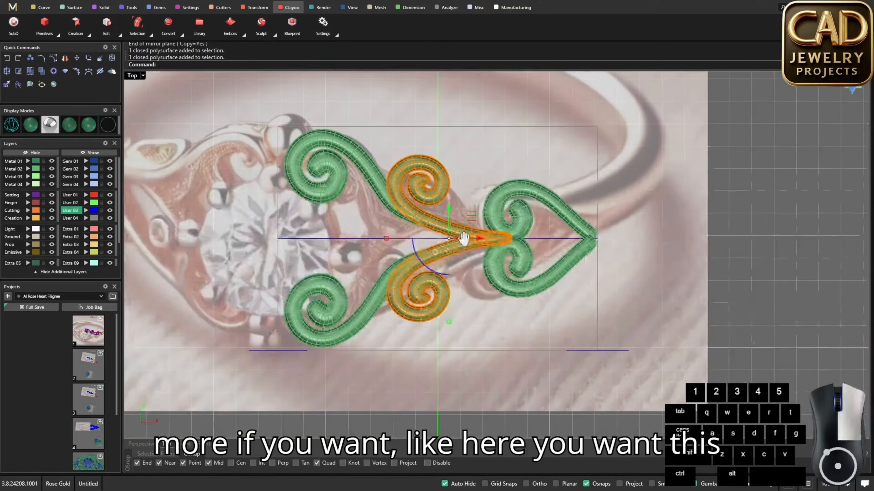
scroll(506, 229, up, 5)
scroll(507, 228, up, 3)
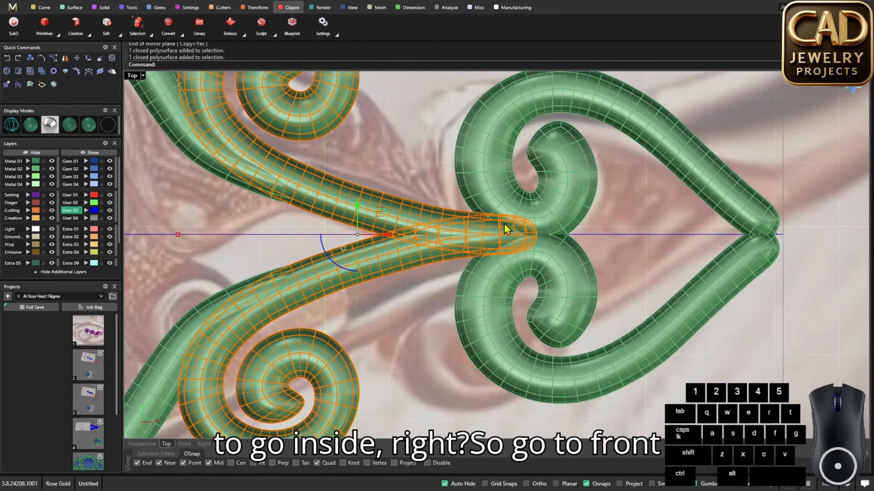
double_click(142, 76)
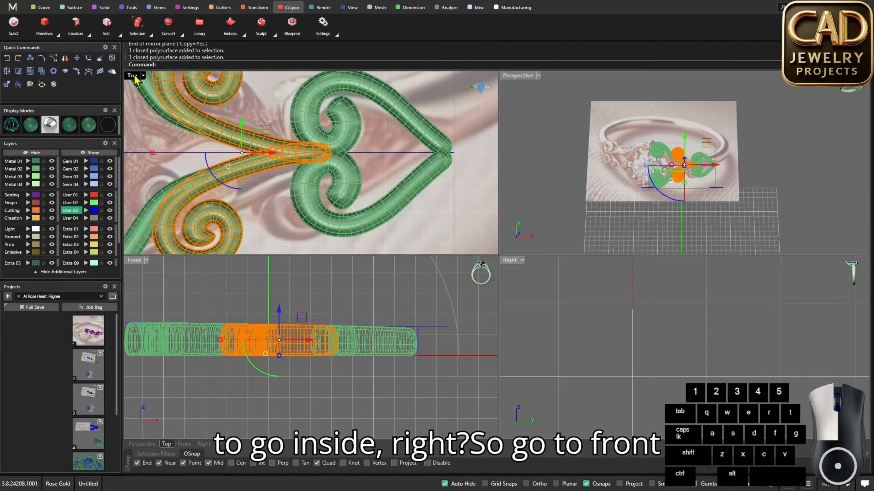
double_click(138, 261)
scroll(433, 238, up, 3)
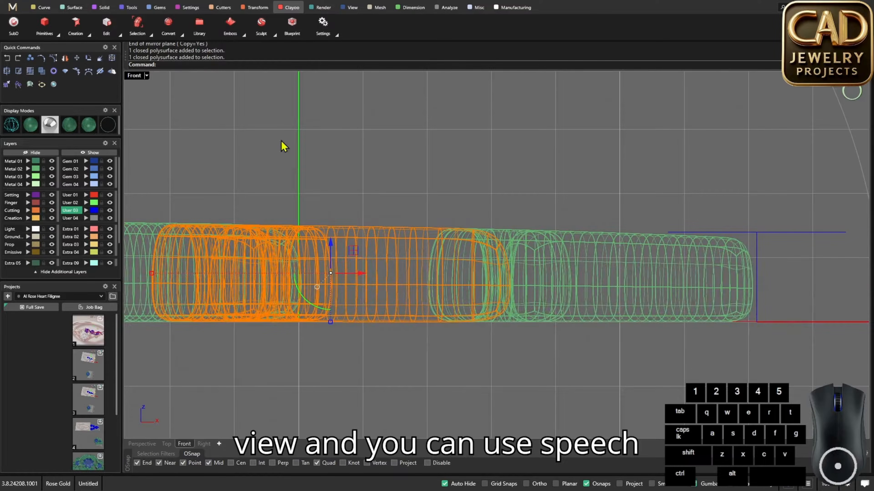
text(CageEdit)
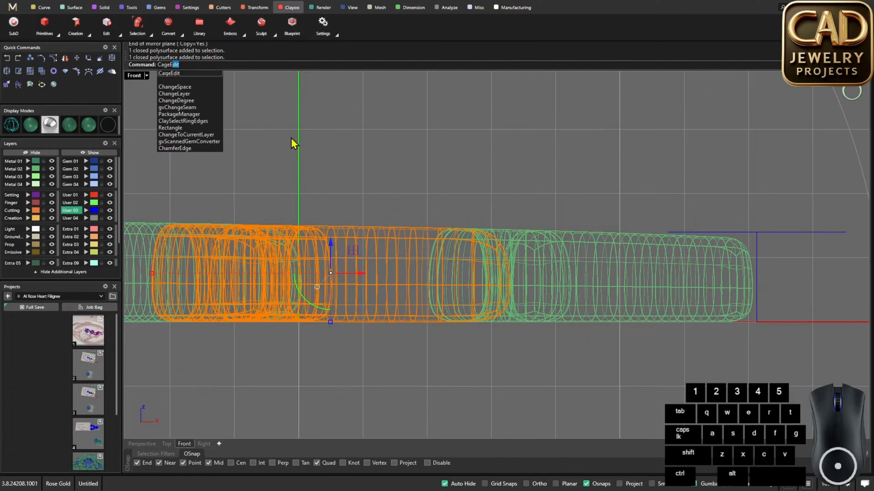
click(213, 74)
click(208, 65)
click(215, 65)
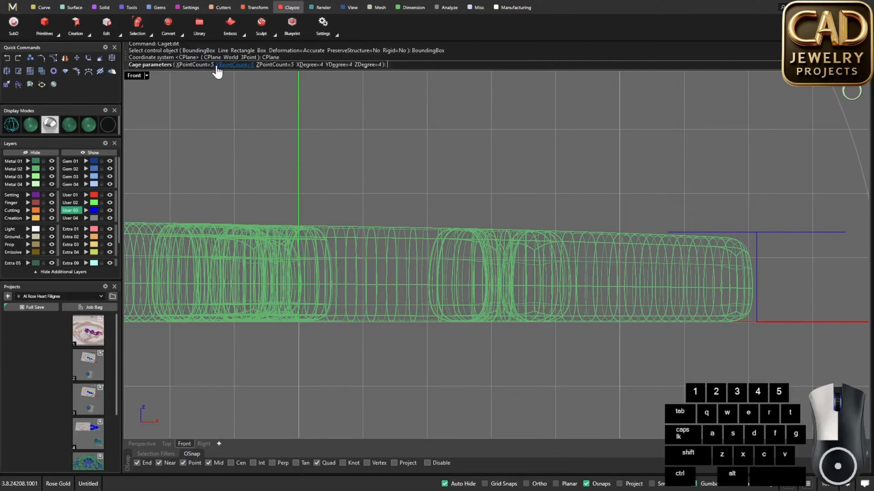
right_click(473, 208)
right_click(473, 207)
Lower the upper cage points at the heart end in the front view so the inner scrolls dip beneath the heart
drag(410, 207, 522, 256)
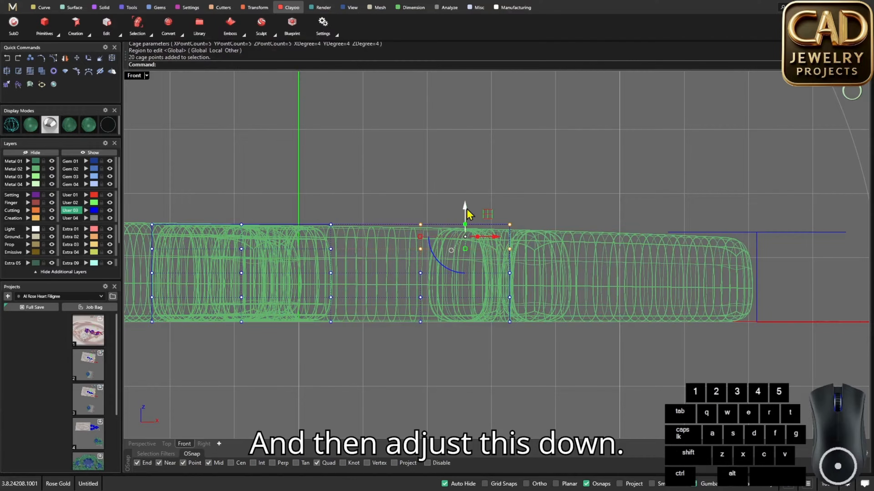
drag(467, 211, 468, 238)
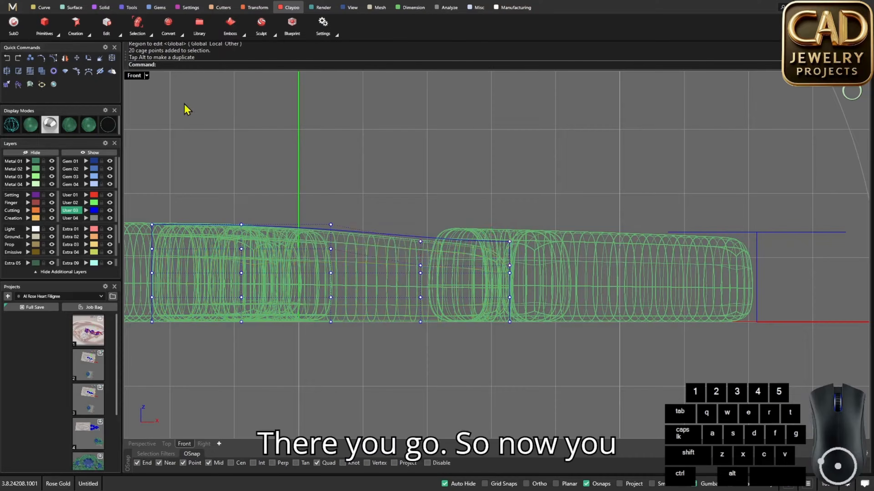
Examine in the perspective view how the lowered scroll ends run under the heart's curls
double_click(138, 77)
double_click(516, 75)
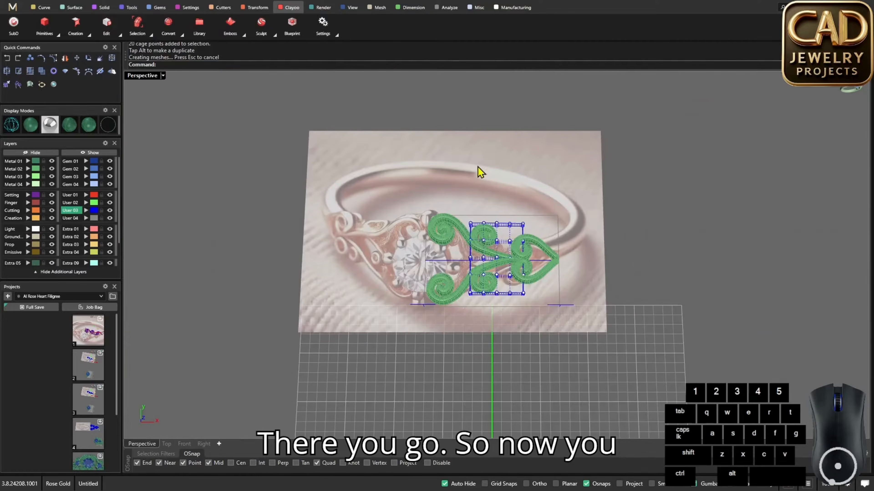
right_drag(480, 172, 499, 250)
scroll(499, 249, up, 5)
scroll(540, 275, up, 5)
right_drag(540, 274, 498, 262)
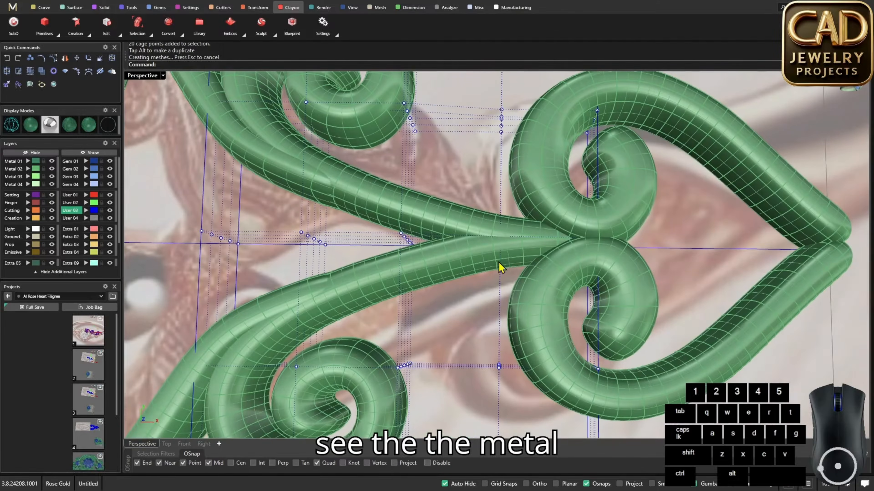
right_drag(574, 247, 545, 316)
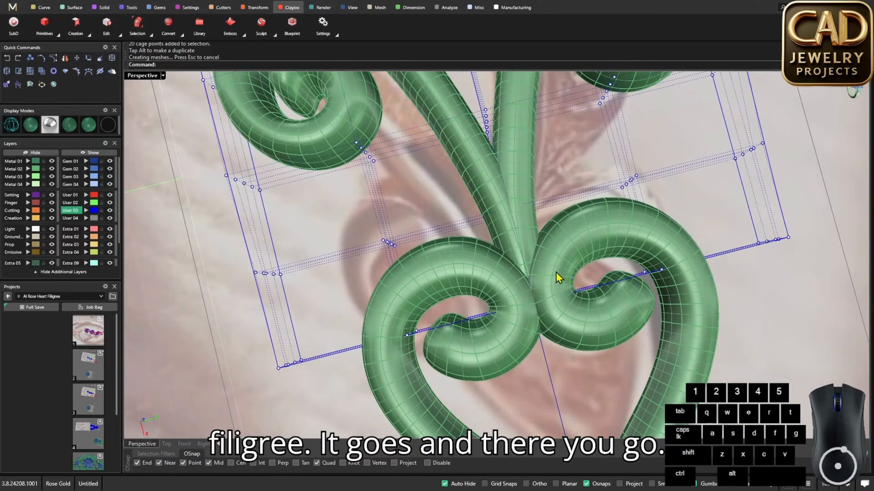
right_drag(485, 258, 405, 205)
scroll(462, 246, down, 6)
Delete the control cage around the inner scrolls
key(Escape)
click(472, 145)
scroll(462, 217, down, 6)
key(Delete)
scroll(404, 202, up, 9)
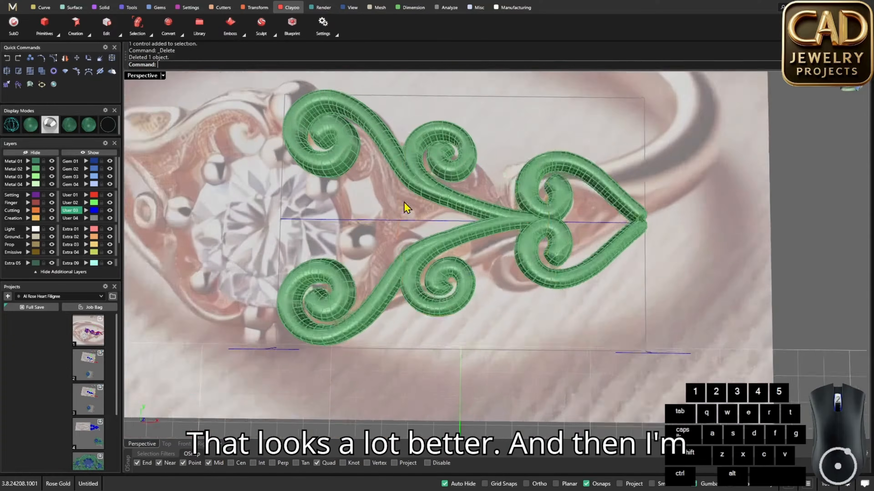
Inspect the junction of the inner scrolls and the heart in perspective, and undo the cage deletion
scroll(476, 224, down, 5)
right_drag(469, 239, 417, 242)
scroll(415, 261, down, 3)
scroll(483, 282, up, 6)
scroll(484, 299, down, 6)
right_drag(483, 282, 504, 277)
scroll(485, 299, up, 7)
scroll(507, 308, up, 5)
key(ctrl+z)
scroll(493, 281, down, 3)
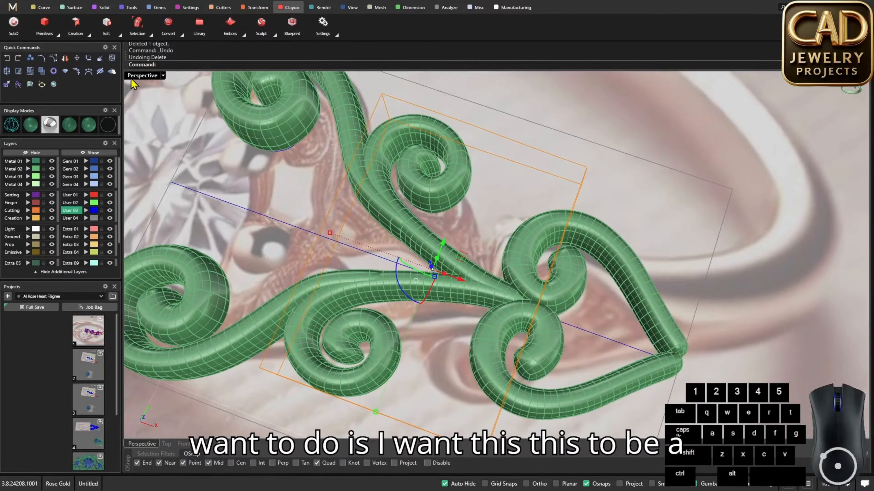
Turn on the control points of the cage around the inner scrolls in the top view
double_click(138, 75)
double_click(133, 76)
middle_click(494, 220)
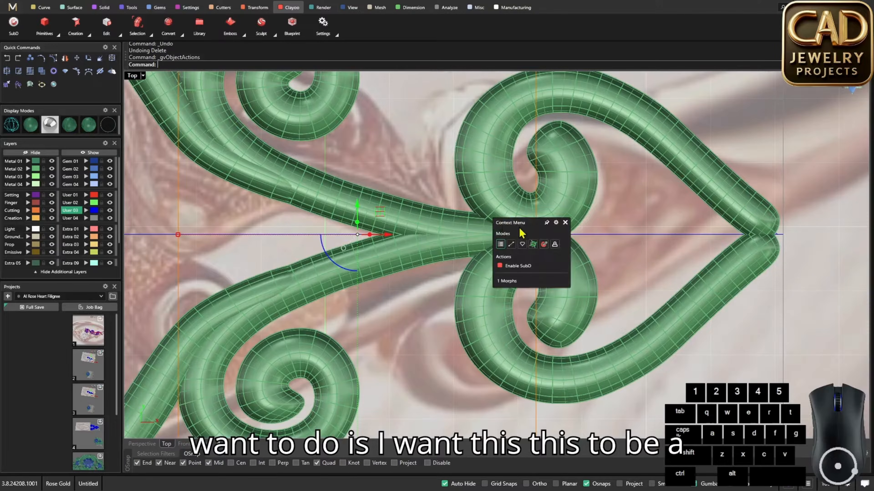
key(Escape)
scroll(467, 216, down, 6)
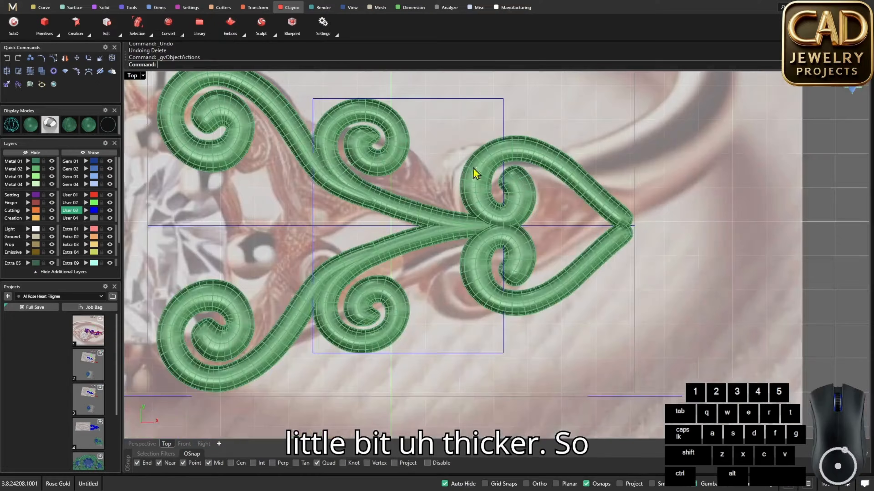
click(459, 108)
key(F10)
scroll(510, 220, up, 4)
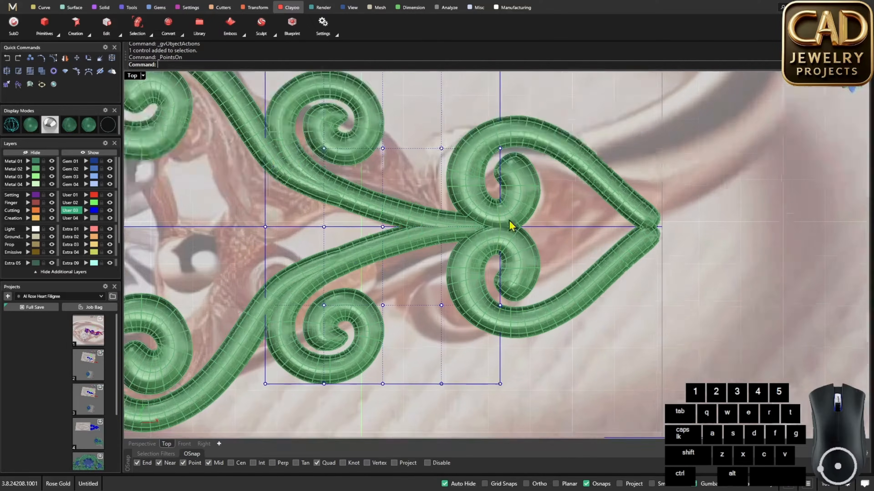
Scale the intermediate cage points near the heart outward from the centre line to thicken the ends of the inner scrolls
alt+shift+drag(409, 116, 514, 180)
alt+shift+drag(411, 306, 509, 332)
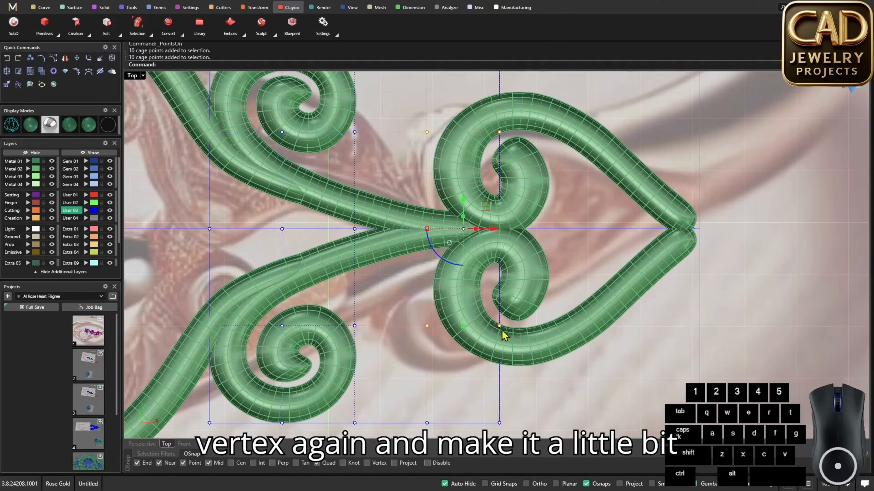
scroll(490, 248, down, 6)
drag(475, 290, 475, 292)
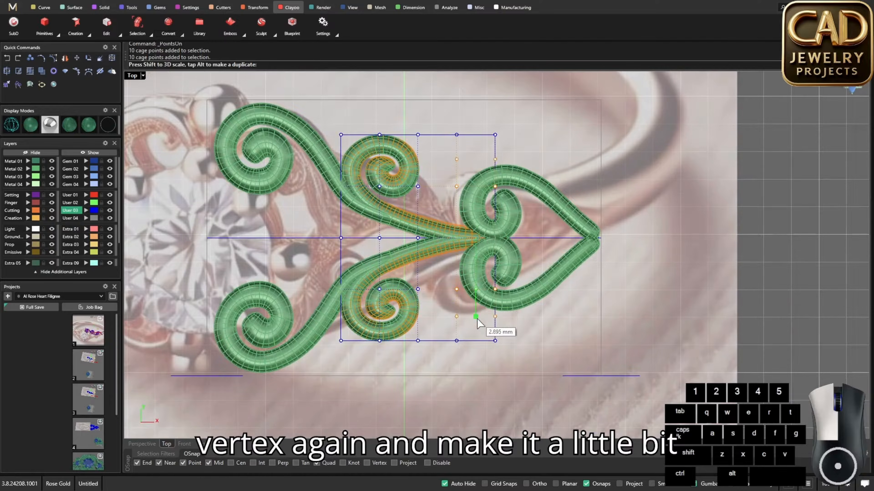
drag(479, 323, 479, 323)
scroll(427, 234, up, 3)
scroll(516, 238, down, 4)
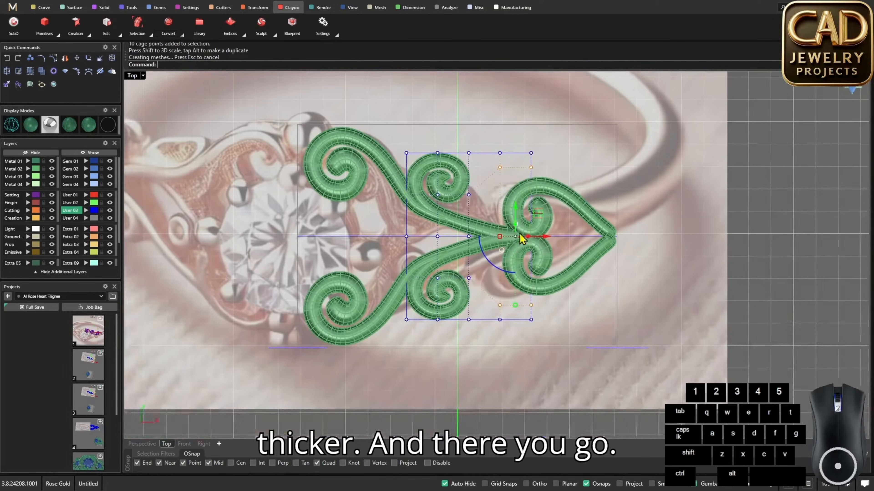
Turn off the cage points and delete the control cage around the inner scrolls
key(Escape)
right_drag(519, 233, 511, 266)
click(513, 186)
key(Delete)
scroll(464, 213, down, 3)
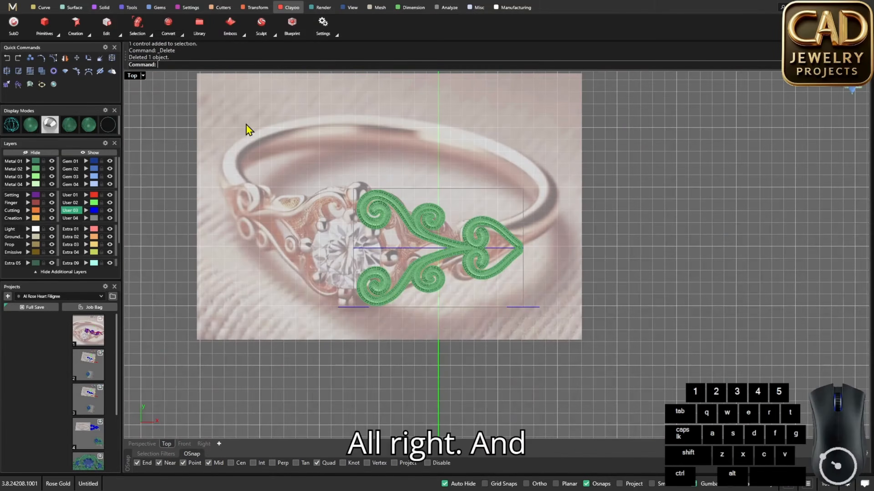
Examine the heart's tip in the top view and the whole filigree beside the ring model in perspective
scroll(512, 250, up, 8)
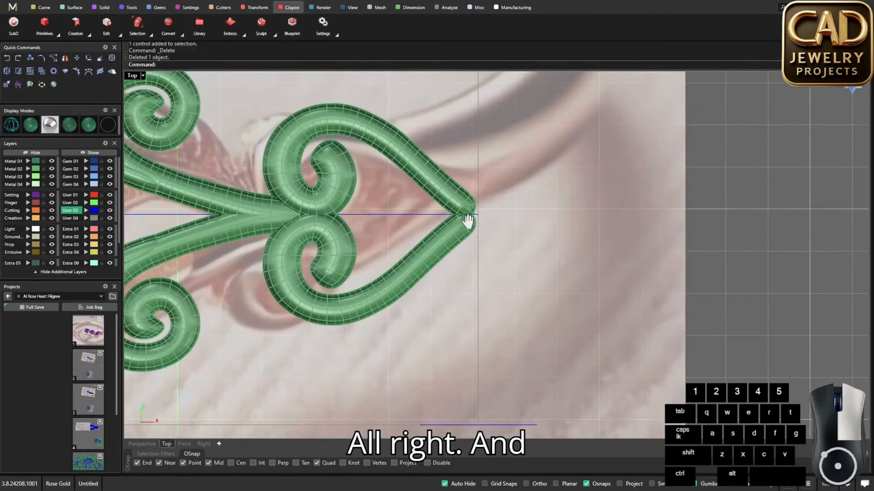
click(452, 190)
scroll(499, 246, down, 8)
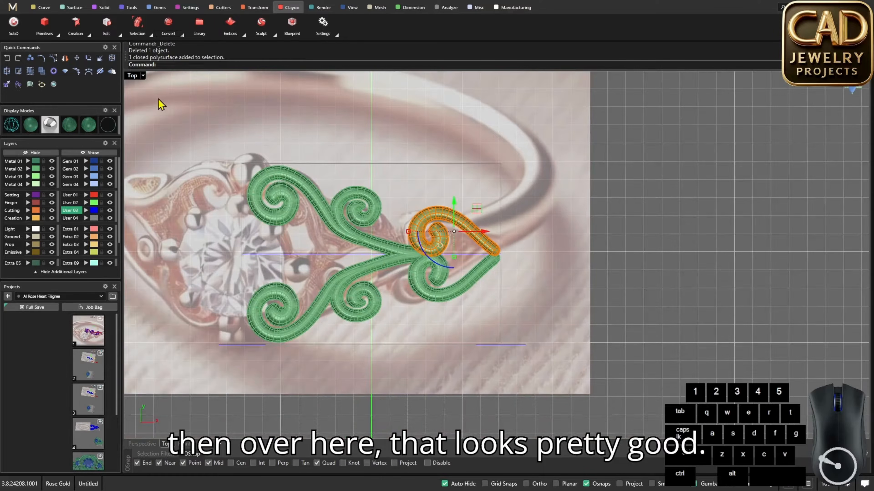
key(Escape)
double_click(136, 80)
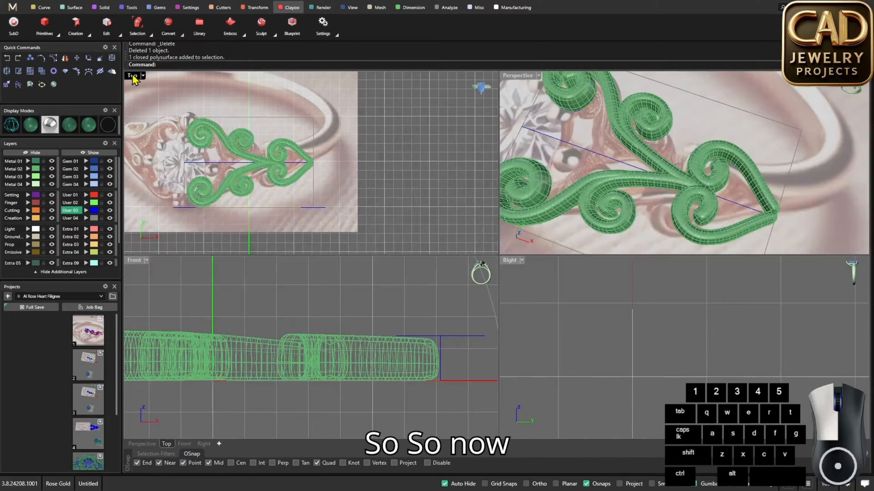
double_click(533, 80)
right_drag(533, 80, 470, 233)
scroll(469, 226, down, 12)
right_drag(525, 224, 642, 302)
scroll(501, 239, up, 12)
click(522, 258)
scroll(522, 258, down, 7)
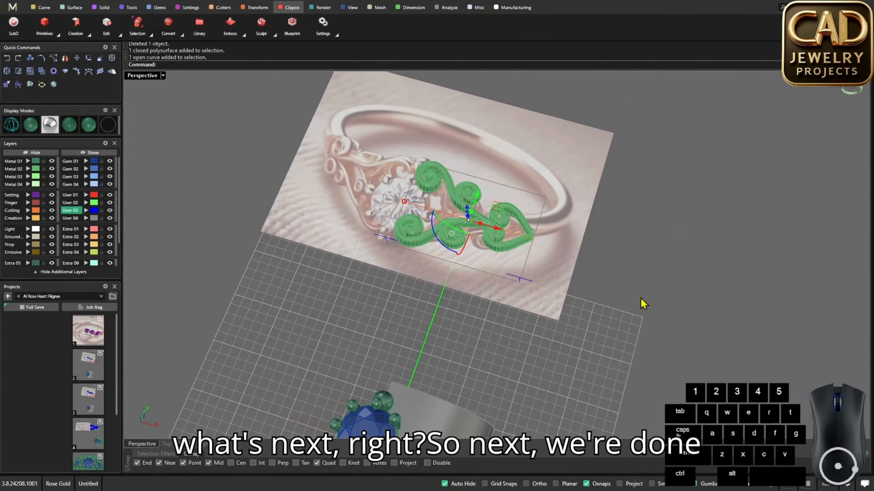
click(642, 302)
scroll(538, 238, down, 5)
right_drag(538, 238, 547, 268)
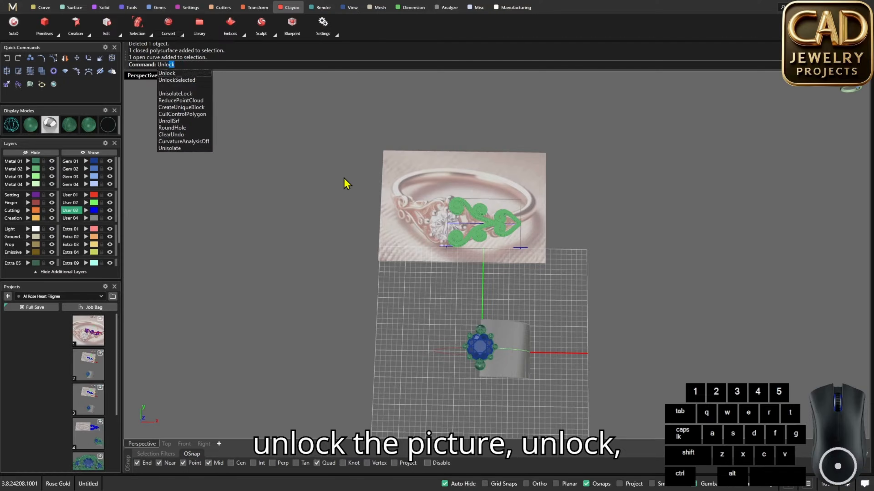
Unlock the reference ring picture and move it away from the scrolls along the X axis
key(Return)
click(391, 190)
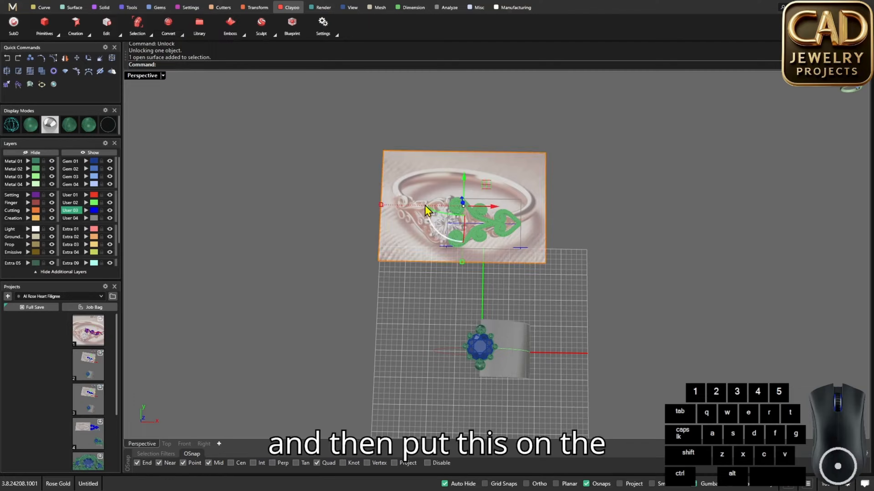
scroll(482, 214, down, 2)
scroll(483, 221, up, 2)
drag(490, 208, 399, 218)
Select the straight centre line running through the mirrored scrolls in the perspective view
right_drag(480, 265, 560, 281)
click(558, 275)
scroll(516, 227, up, 6)
right_drag(509, 218, 478, 199)
click(482, 198)
scroll(542, 245, up, 4)
right_drag(542, 245, 528, 233)
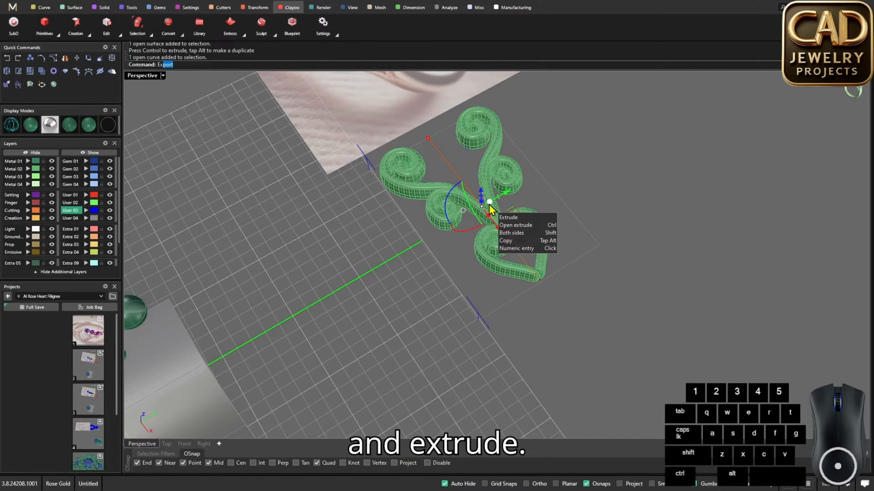
text(trudecrv)
key(Return)
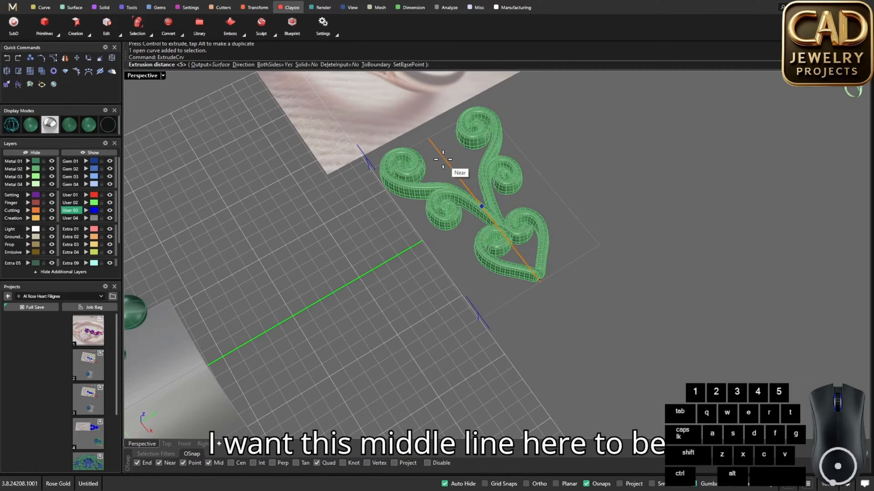
click(244, 64)
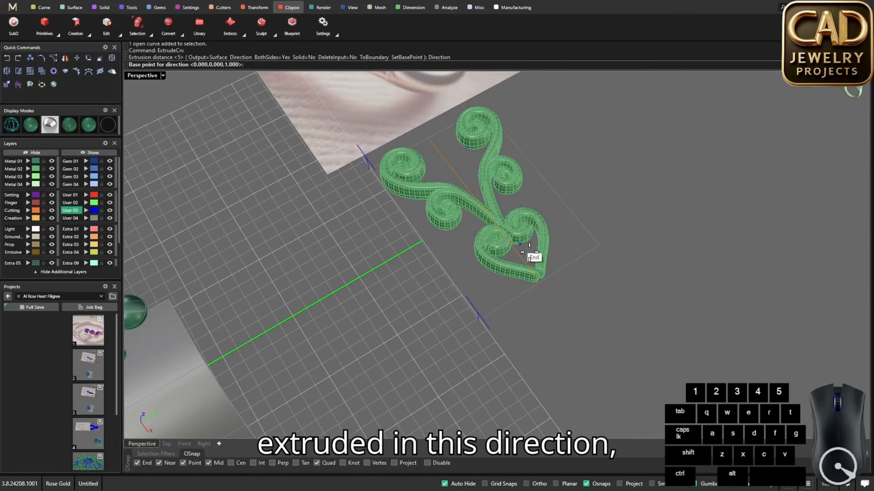
scroll(531, 255, up, 5)
click(519, 276)
click(627, 213)
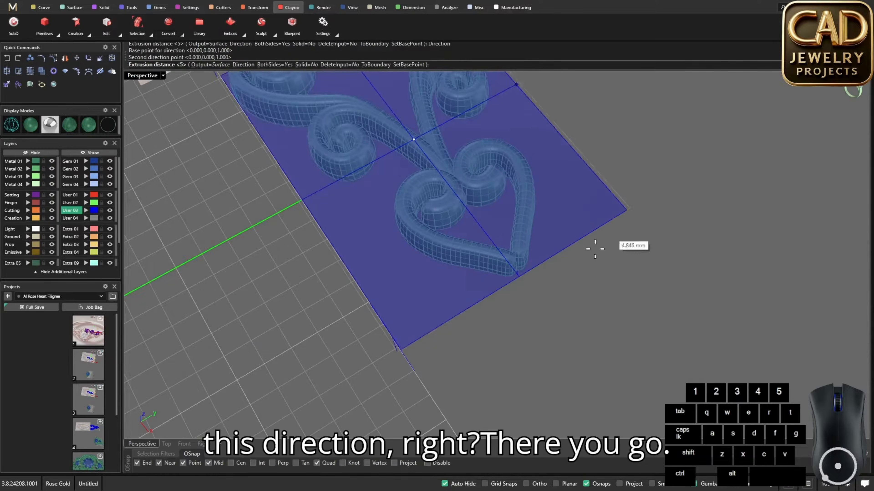
scroll(584, 251, down, 5)
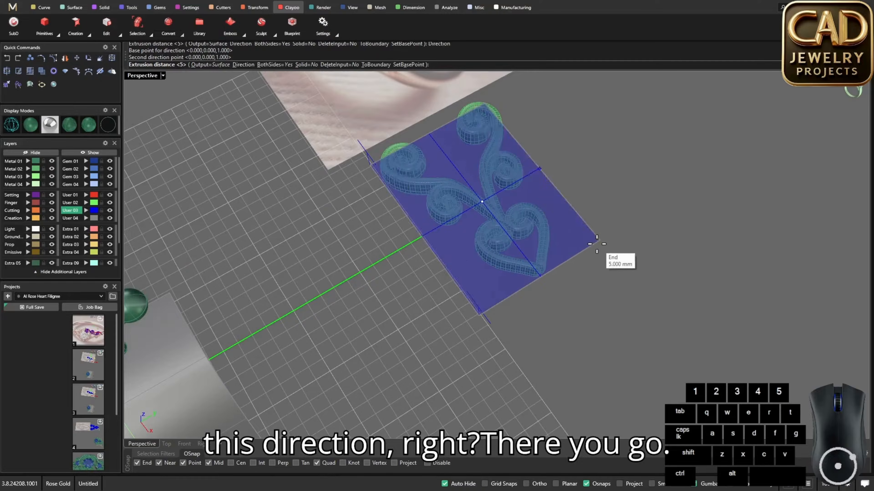
key(Escape)
Rebuild the centre line with a point count of 10 and degree 3, deleting the input
scroll(447, 179, up, 3)
text(Re)
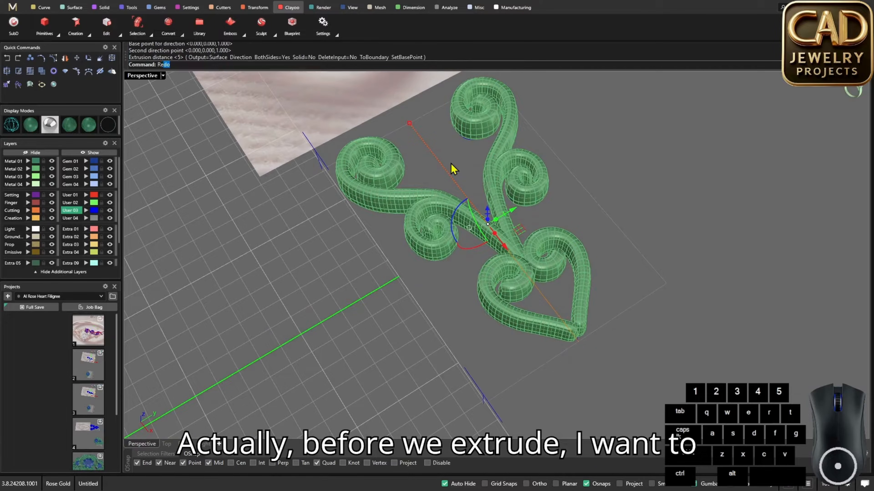
text(b)
key(Return)
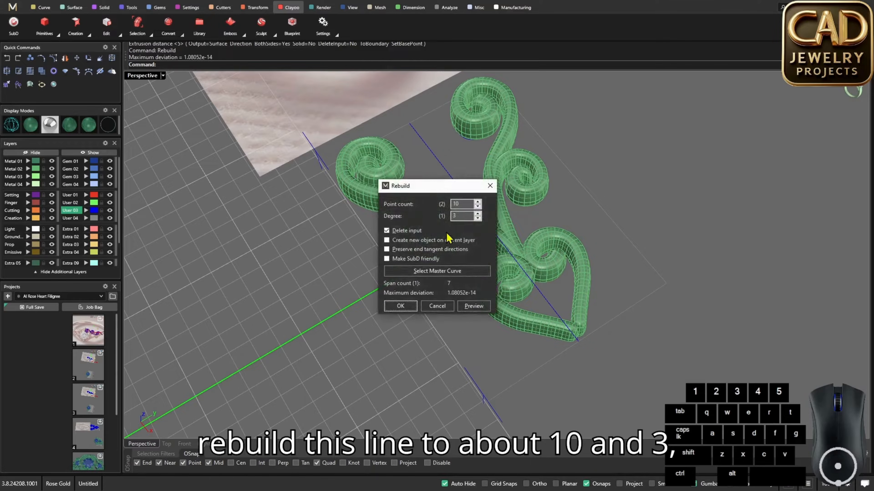
click(401, 306)
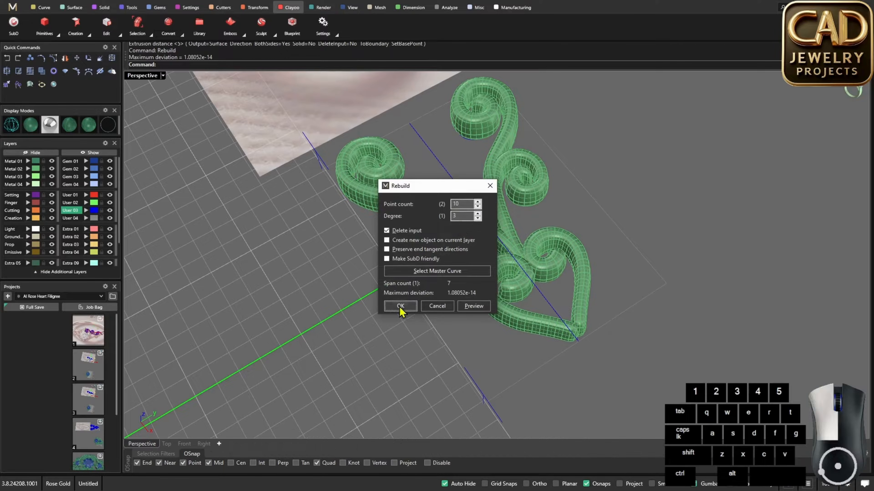
Extrude the rebuilt centre line to both sides, in a direction along the bounding rectangle's end edge, out to the rectangle's corner
text(Ex)
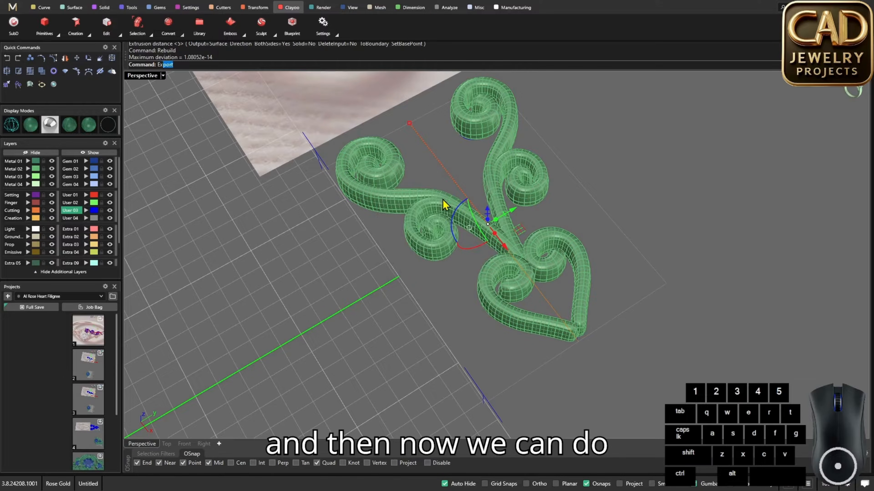
text(t)
key(Return)
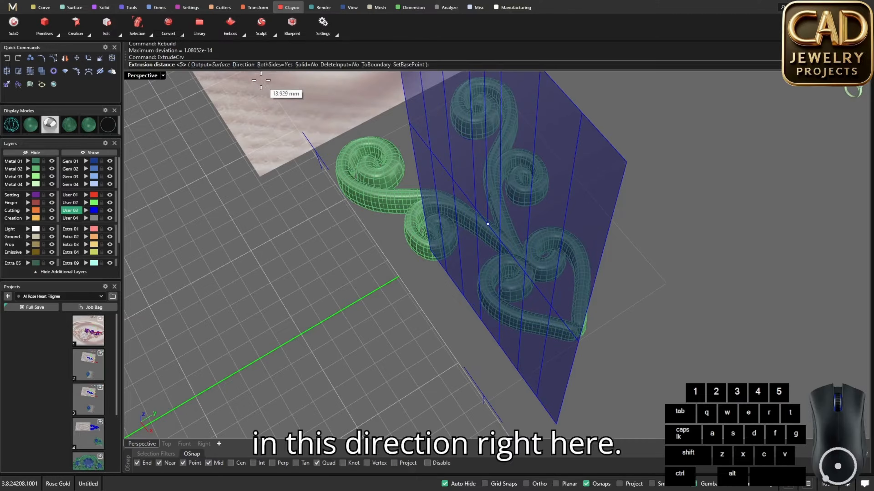
click(243, 65)
click(666, 283)
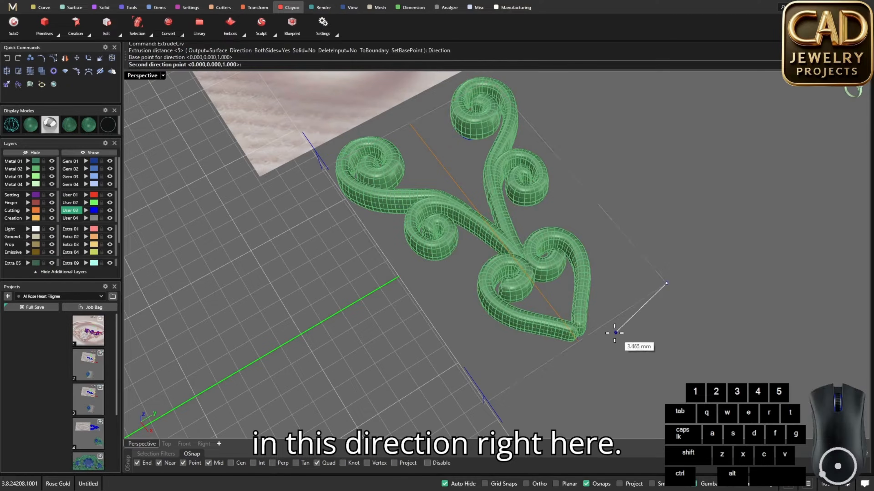
click(580, 347)
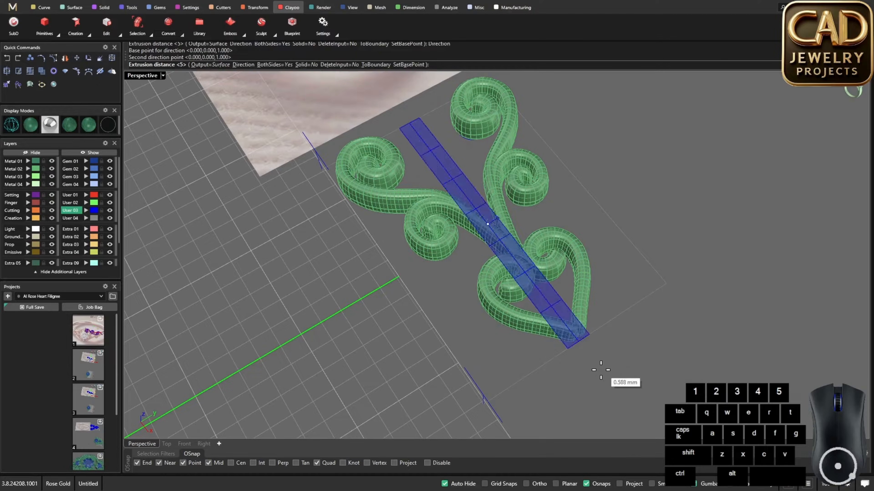
click(666, 286)
Assign the extruded flat surface beneath the filigree scrolls to layer User 04
scroll(506, 316, down, 7)
scroll(507, 319, up, 3)
right_drag(529, 354, 500, 320)
click(500, 314)
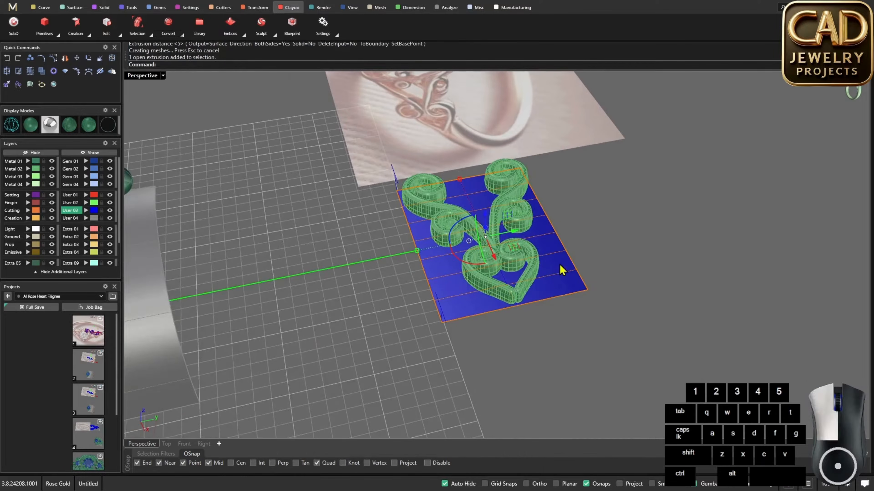
click(86, 219)
Select the ring model, reference picture and flat filigree, and save them over version 2 of the project
right_drag(244, 239, 491, 219)
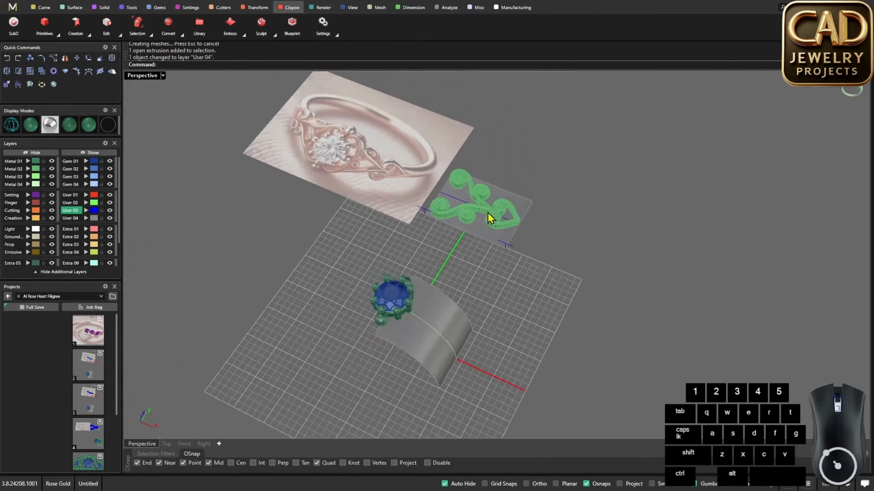
scroll(490, 218, up, 4)
scroll(463, 220, down, 1)
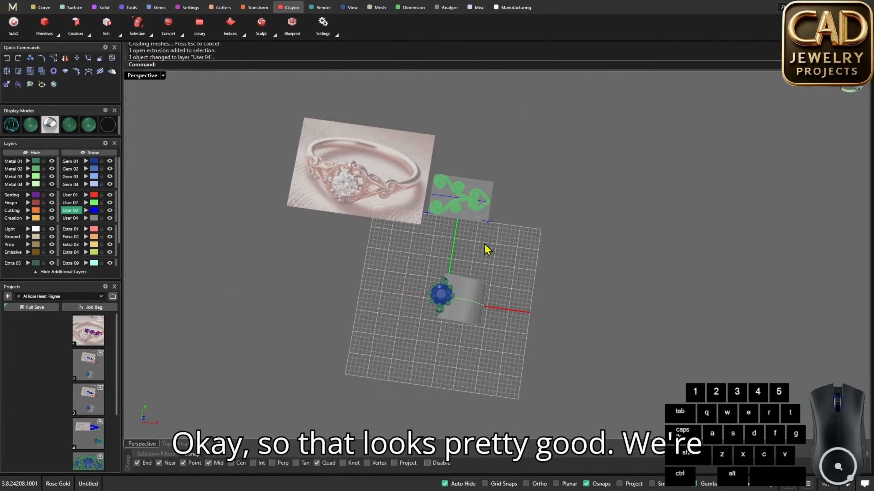
scroll(487, 250, down, 1)
drag(326, 171, 327, 172)
scroll(440, 225, up, 2)
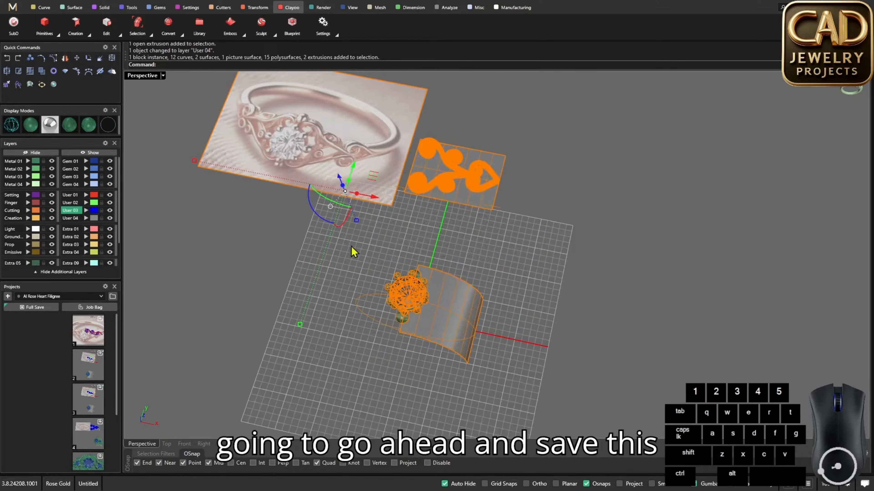
click(105, 363)
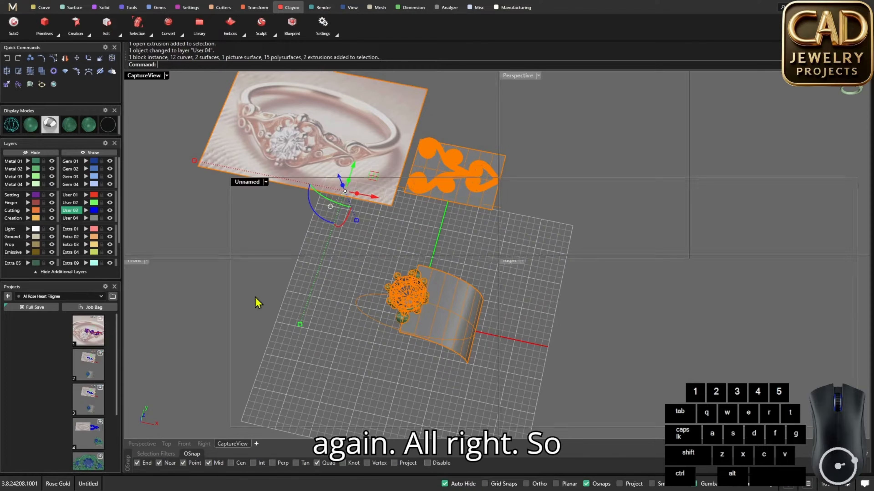
Select all the scroll pieces of the flat filigree pattern
right_drag(292, 282, 501, 195)
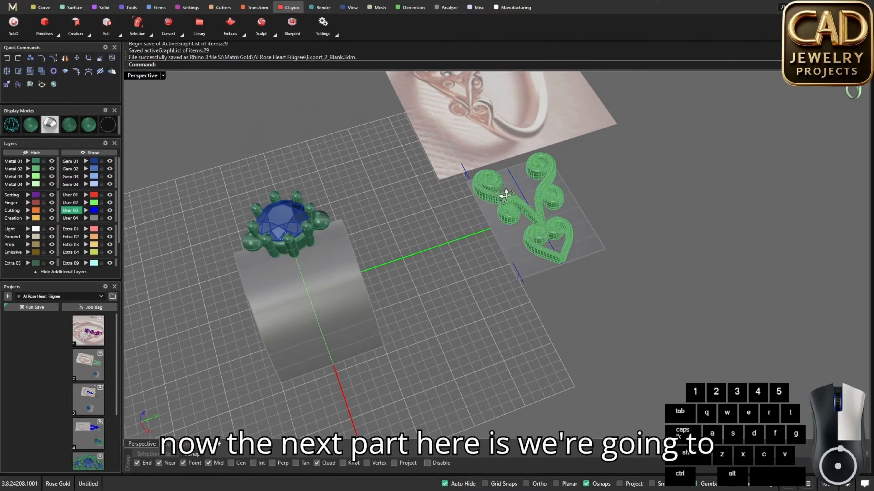
shift+click(503, 184)
shift+click(541, 176)
scroll(512, 211, up, 4)
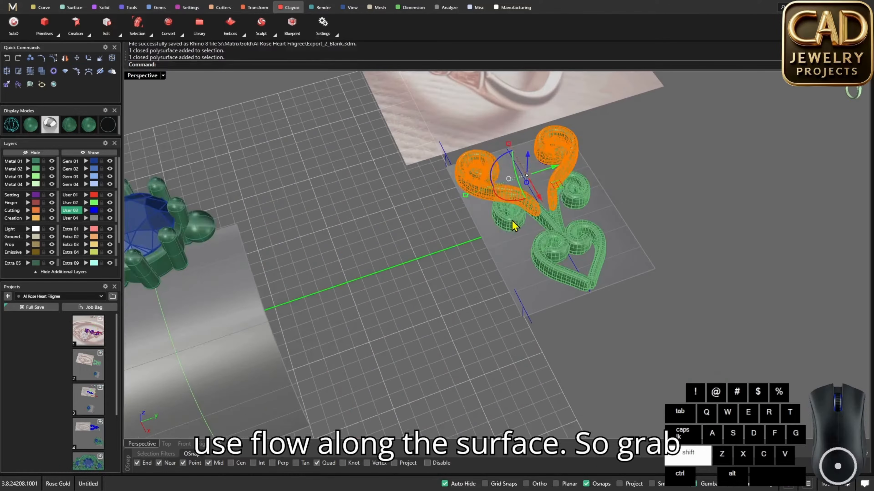
shift+click(512, 219)
shift+click(543, 261)
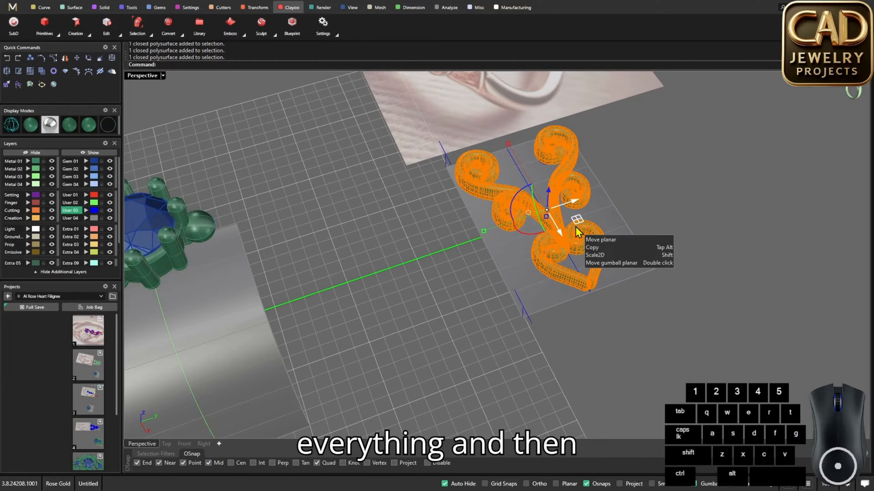
Try FlowAlongSrf on the scrolls, from the flat surface's edge beside the heart to the matching corner of the curved ring surface
text(fl)
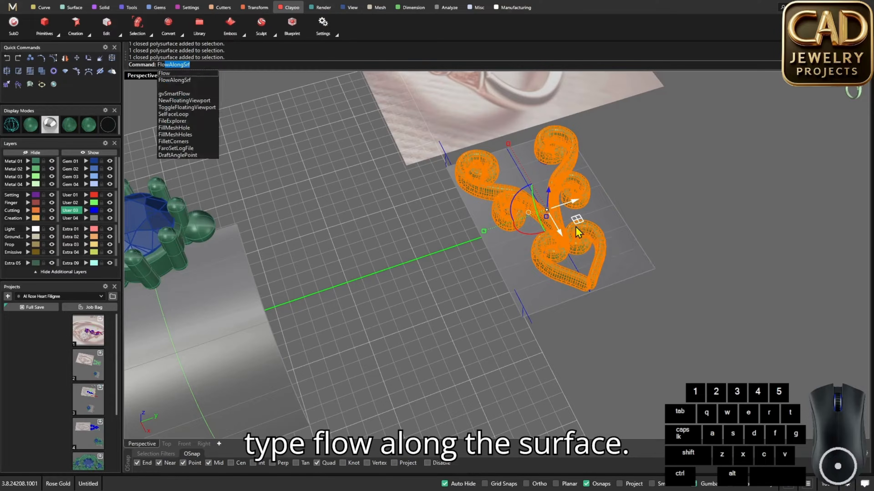
key(Return)
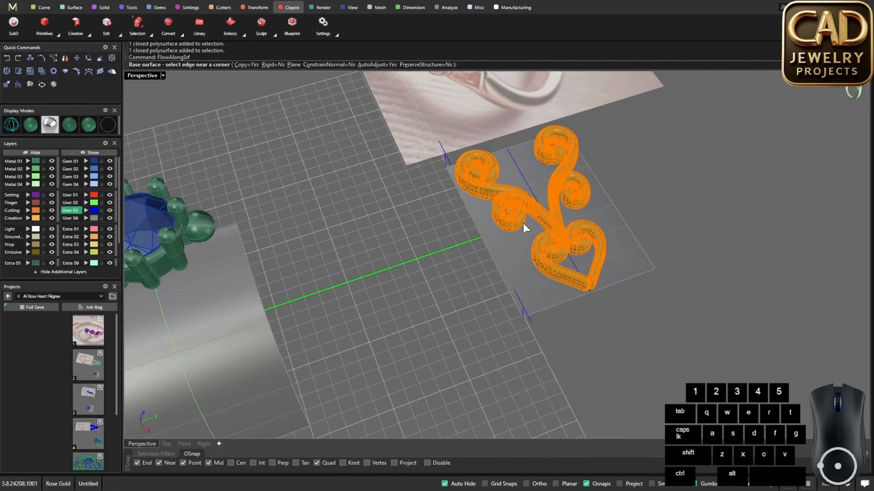
right_drag(526, 229, 376, 169)
scroll(572, 252, up, 2)
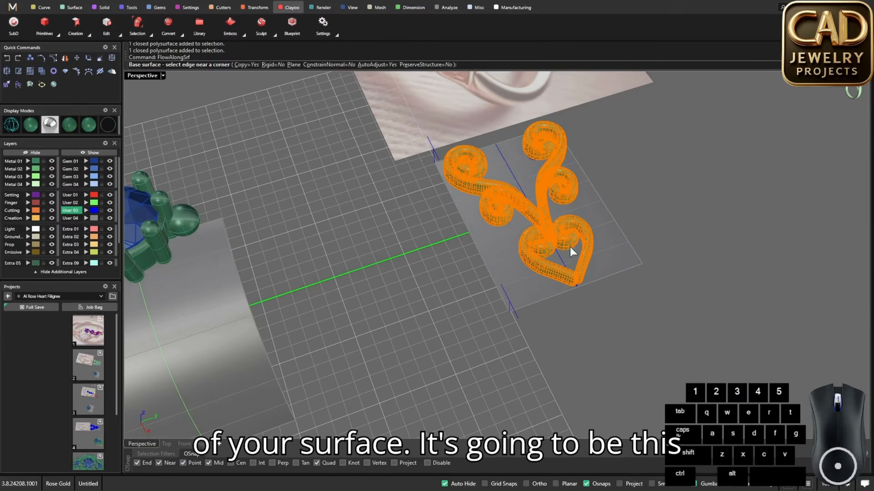
scroll(619, 270, up, 2)
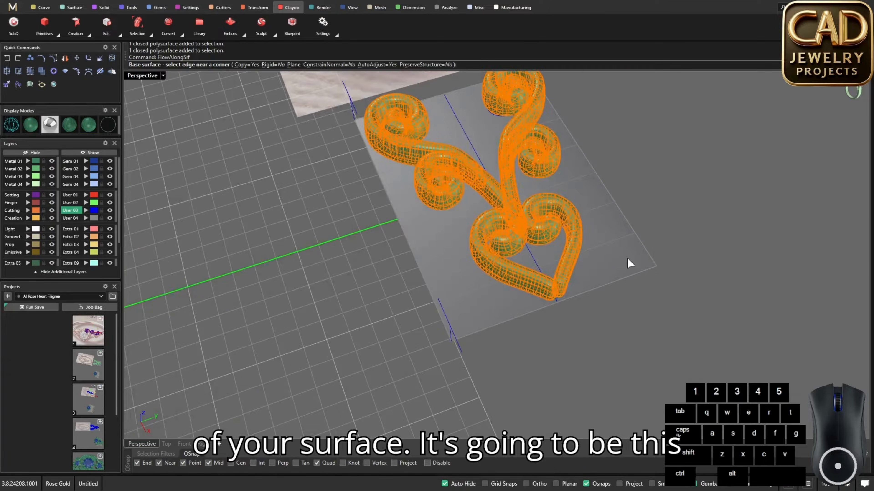
scroll(631, 258, up, 2)
click(610, 215)
scroll(652, 227, down, 6)
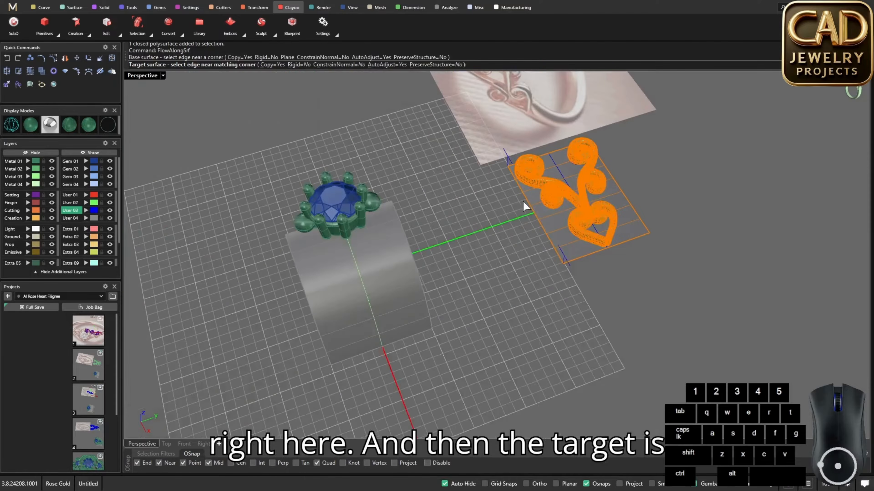
scroll(398, 318, up, 4)
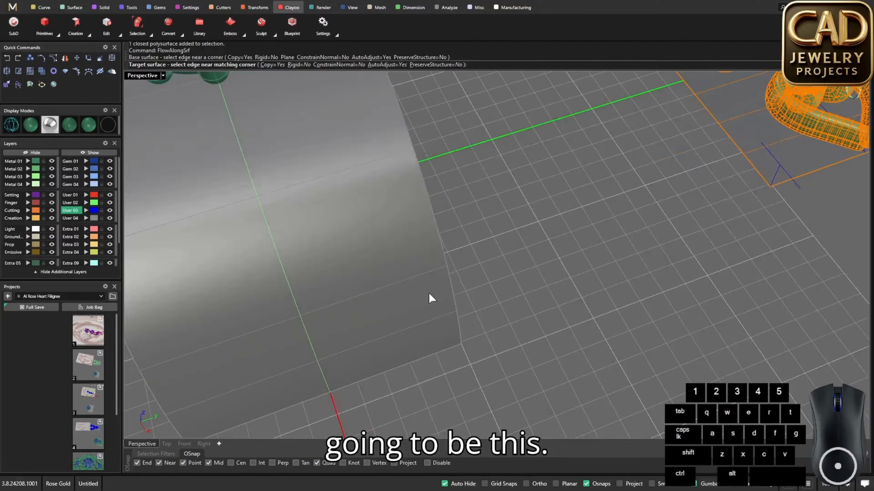
click(431, 297)
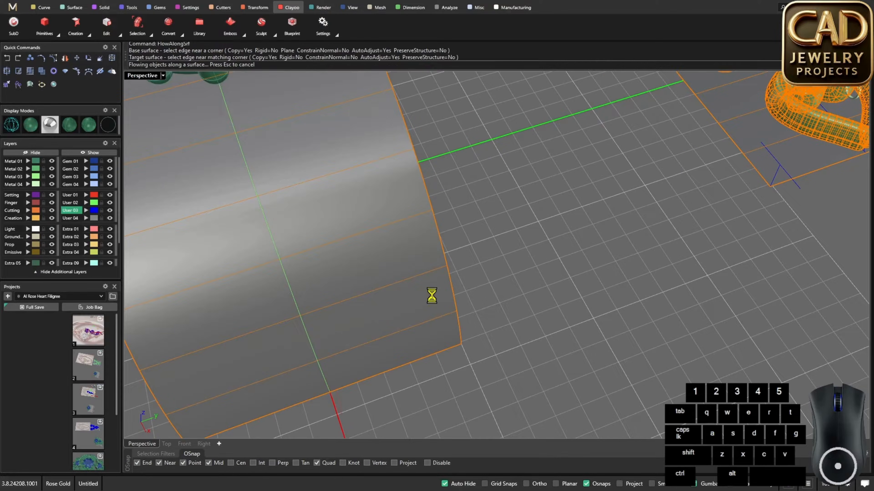
scroll(432, 296, down, 6)
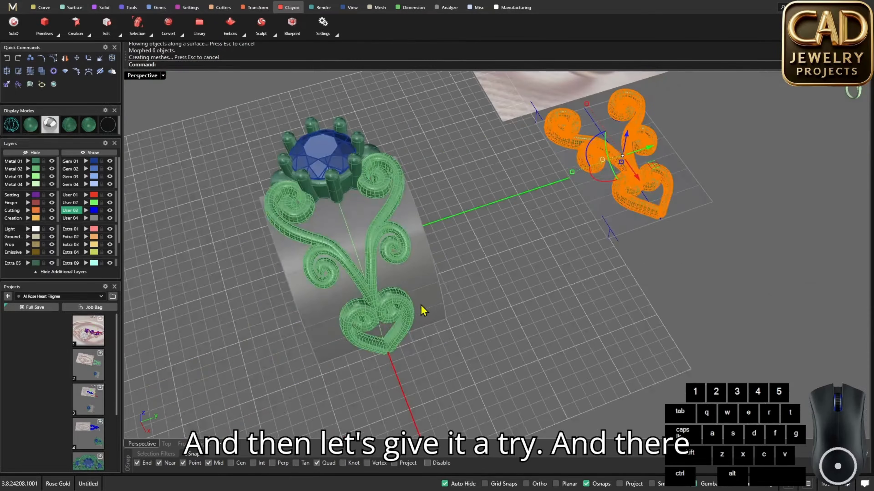
Examine the flowed filigree on the ring surface from several angles, and undo the surface flow
right_drag(421, 303, 476, 247)
scroll(423, 280, down, 6)
scroll(400, 277, up, 5)
scroll(398, 220, up, 6)
scroll(442, 201, down, 6)
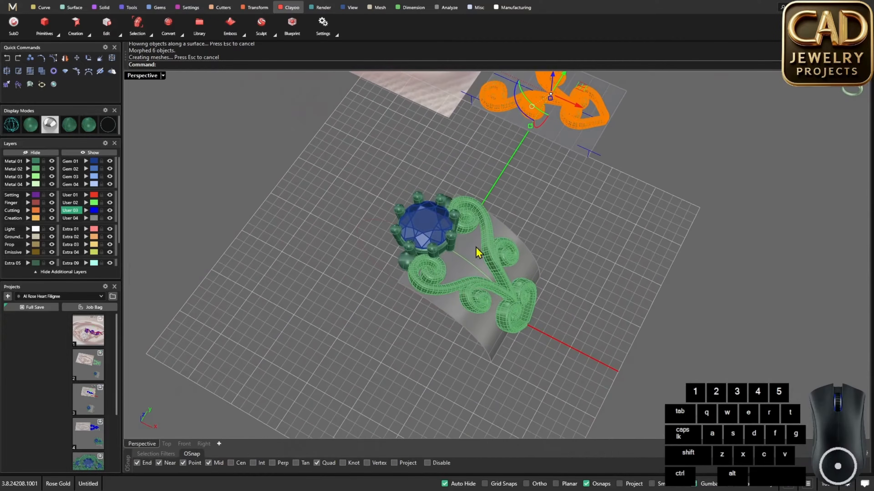
click(552, 232)
right_drag(552, 232, 456, 219)
scroll(488, 220, down, 2)
scroll(485, 215, up, 5)
scroll(462, 220, down, 5)
scroll(605, 148, up, 5)
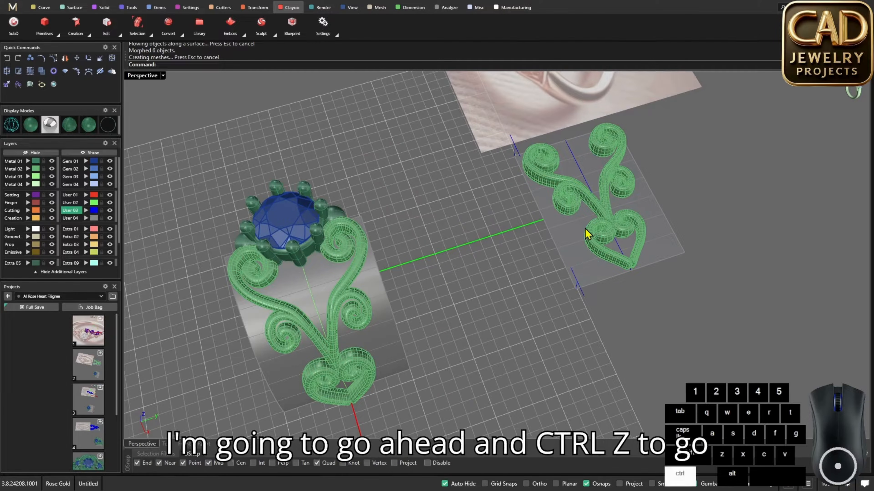
key(ctrl+z)
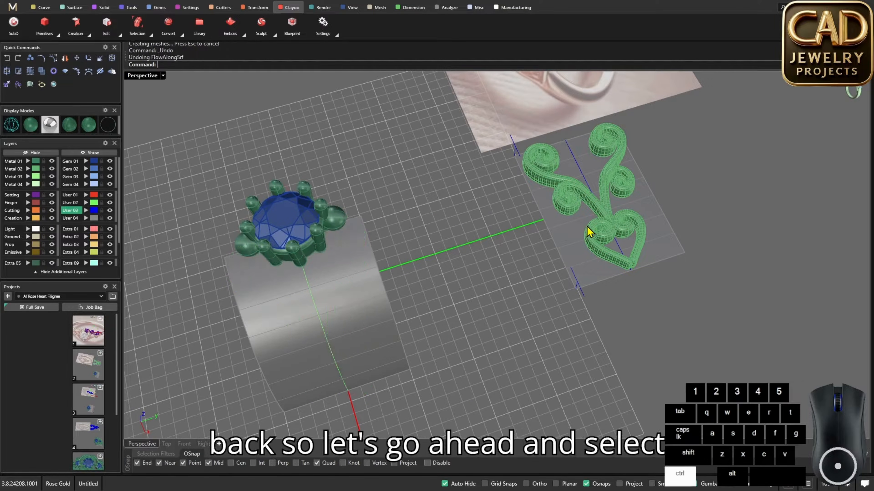
Select both outer scrolls, both inner scrolls and both heart halves of the flat filigree again
scroll(530, 164, up, 5)
click(505, 170)
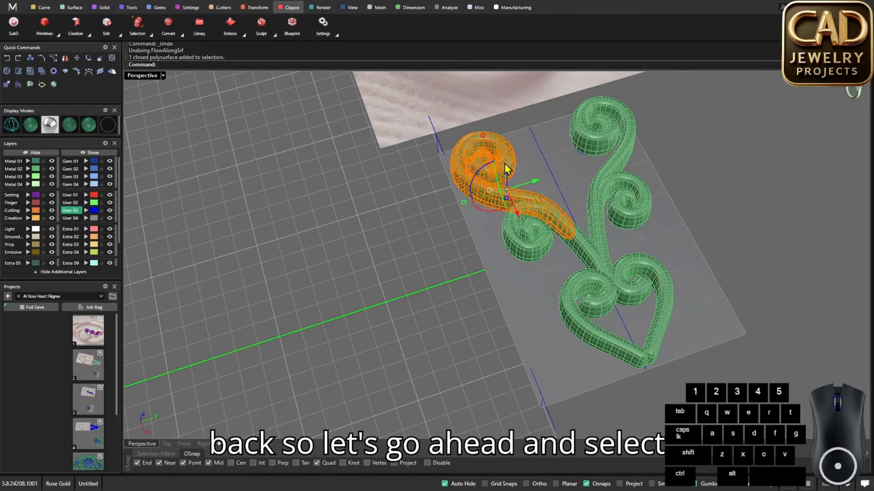
shift+click(512, 218)
shift+click(578, 280)
shift+click(599, 240)
shift+click(624, 270)
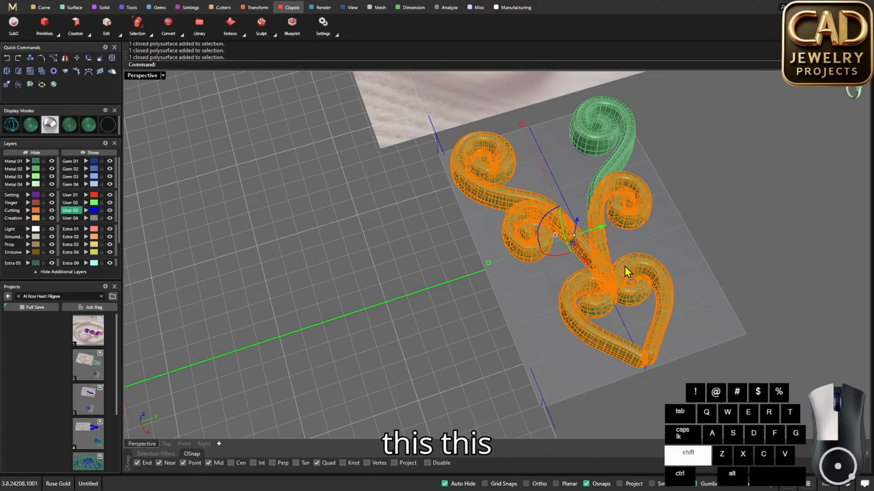
shift+click(604, 173)
scroll(513, 199, down, 5)
scroll(571, 199, up, 5)
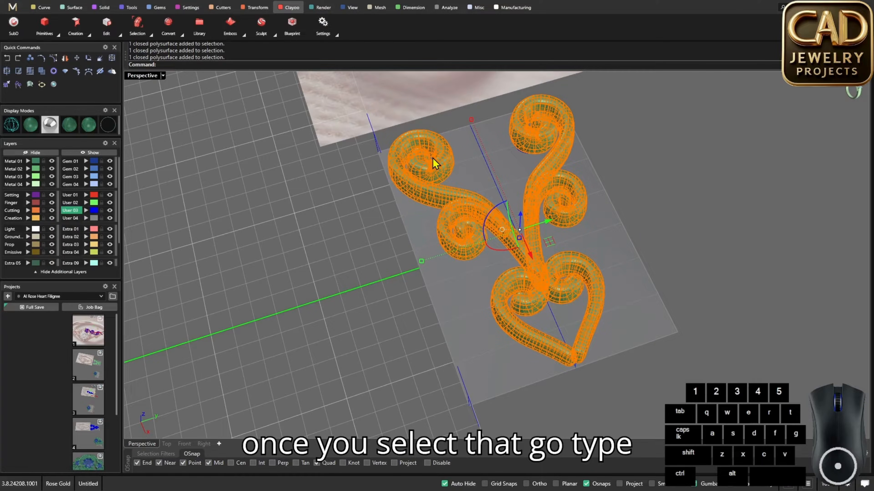
Flow a copy of the selected scrolls from the flat base surface onto the curved ring surface, picking matching edges near the heart end
text(FlowAlongSrf)
key(Return)
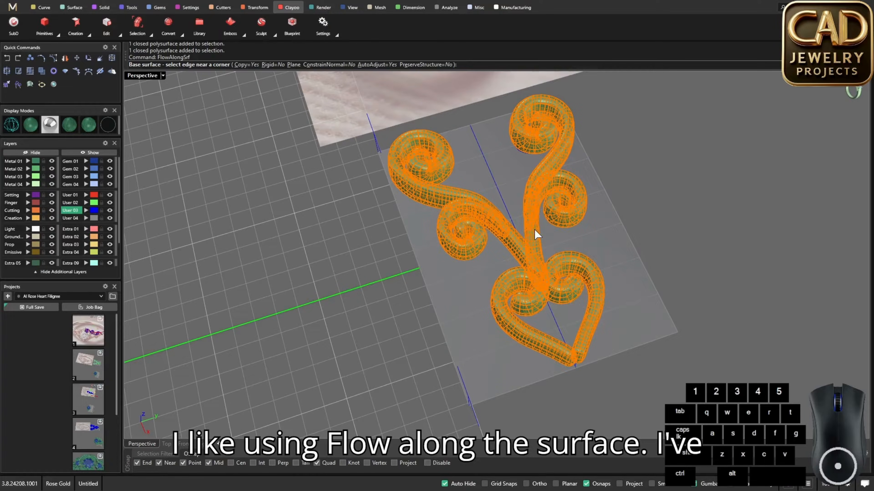
scroll(540, 237, down, 4)
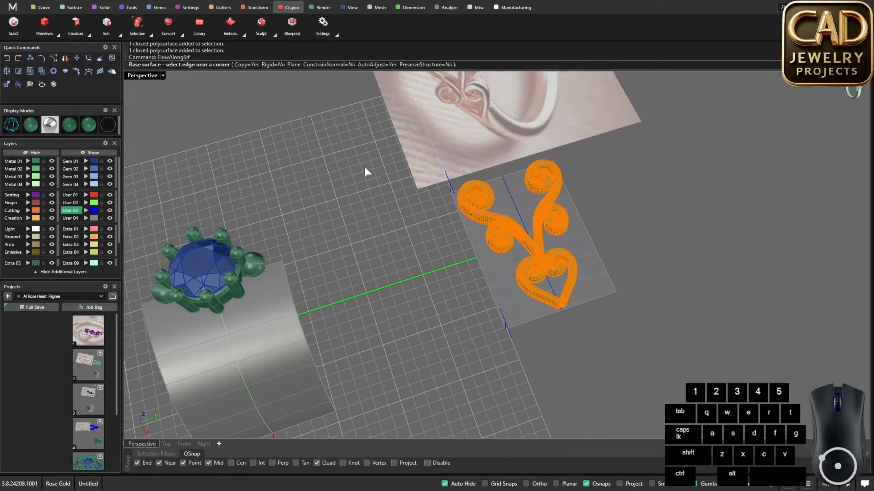
scroll(599, 298, up, 2)
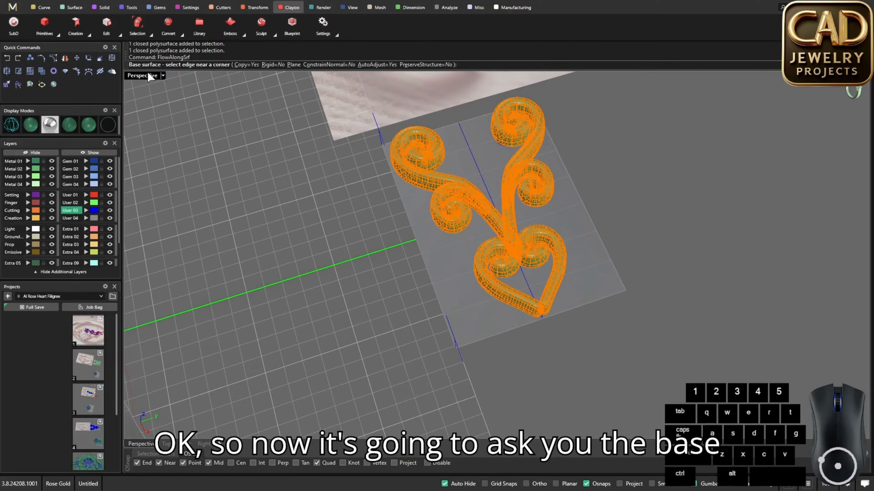
click(597, 261)
scroll(612, 262, down, 3)
scroll(446, 332, up, 2)
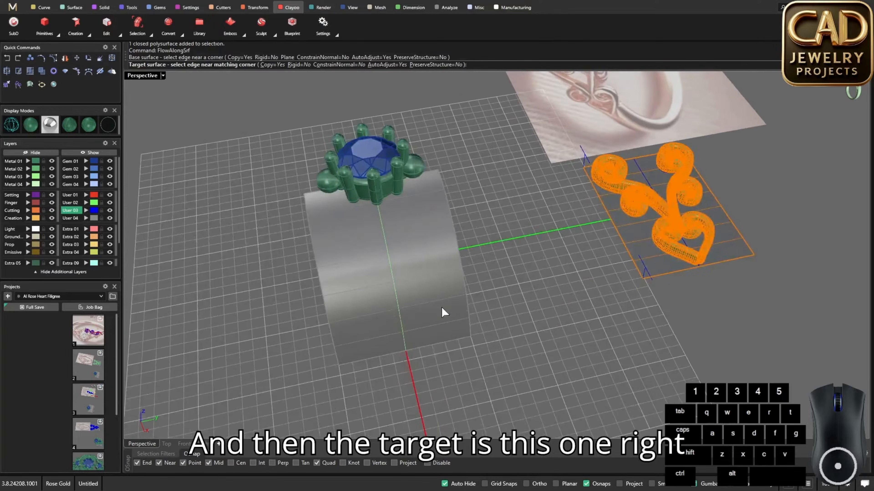
scroll(444, 312, up, 3)
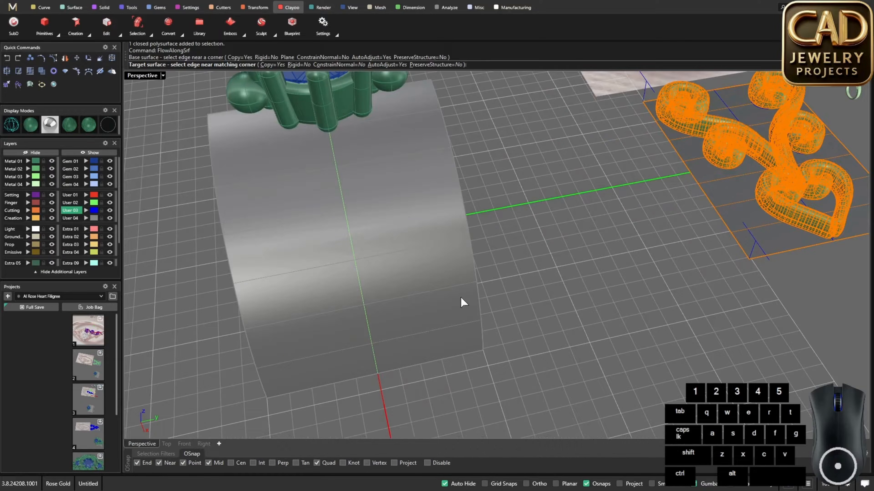
click(474, 298)
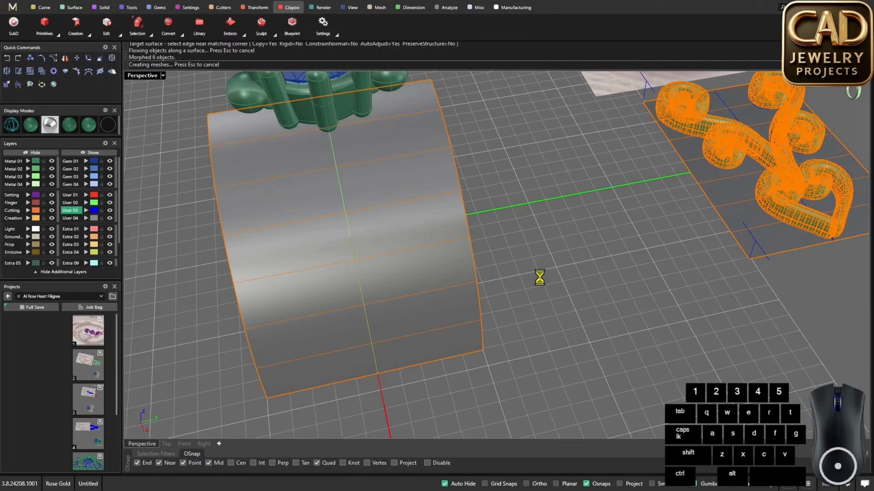
scroll(542, 285, down, 5)
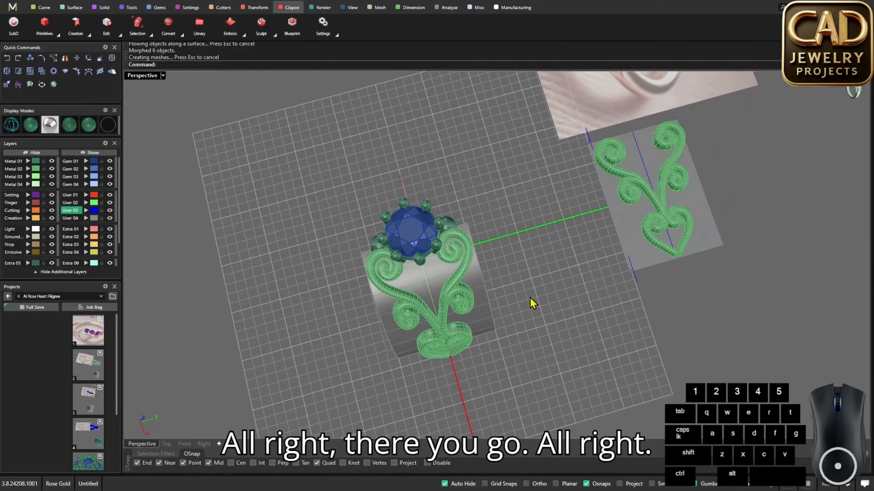
Delete the reference ring picture together with the flat filigree, its base surface and its layout curves
right_drag(532, 303, 554, 272)
scroll(516, 253, down, 1)
drag(583, 189, 365, 106)
right_drag(482, 230, 493, 232)
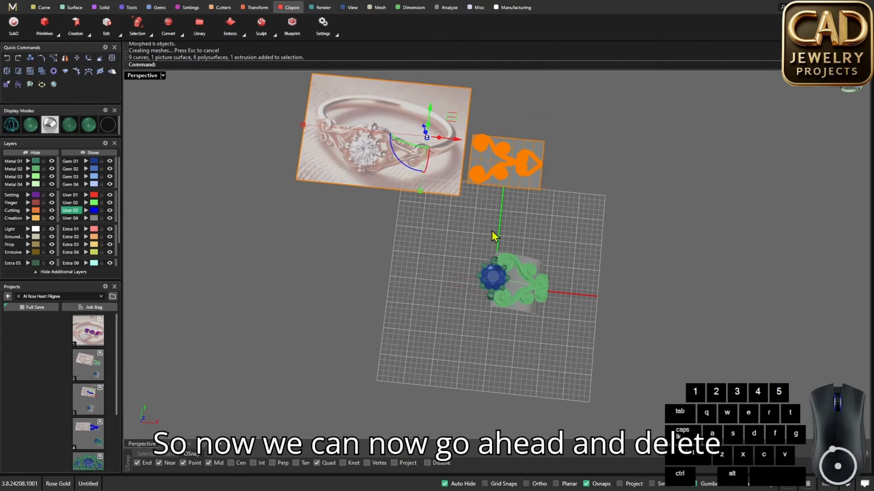
scroll(463, 157, up, 3)
key(Delete)
Delete the curved ring surface beneath the flowed filigree
right_drag(529, 333, 513, 280)
scroll(501, 312, down, 3)
scroll(462, 310, up, 8)
click(448, 289)
key(Delete)
scroll(515, 281, down, 4)
scroll(525, 234, up, 4)
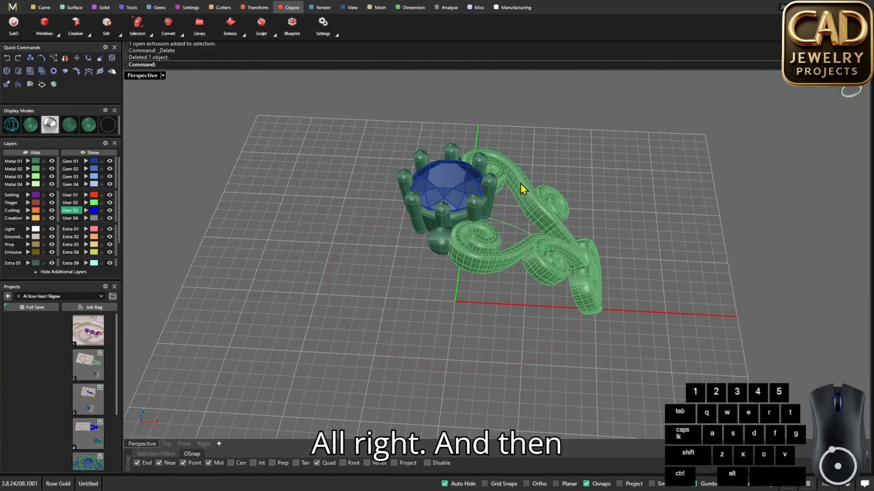
Mirror a copy of all flowed scrolls and heart pieces across the Y axis, starting the mirror plane at 0,0,0
click(520, 183)
shift+click(556, 190)
shift+click(483, 239)
shift+click(562, 278)
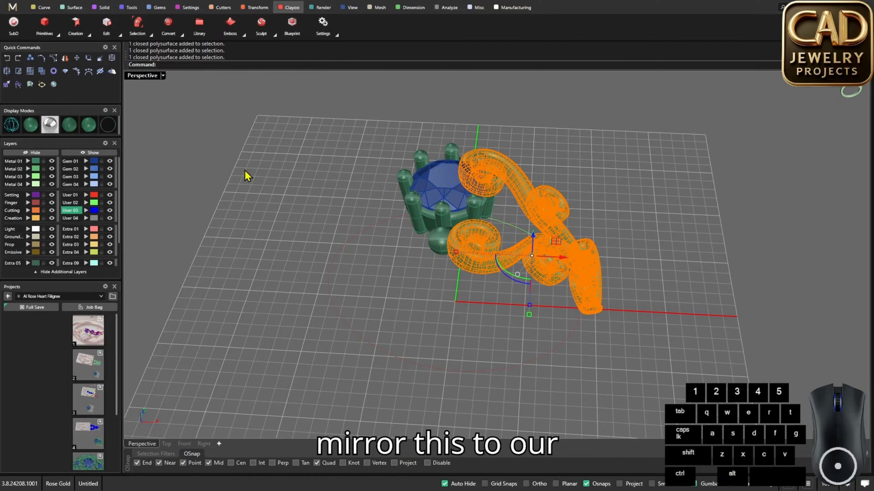
key(Return)
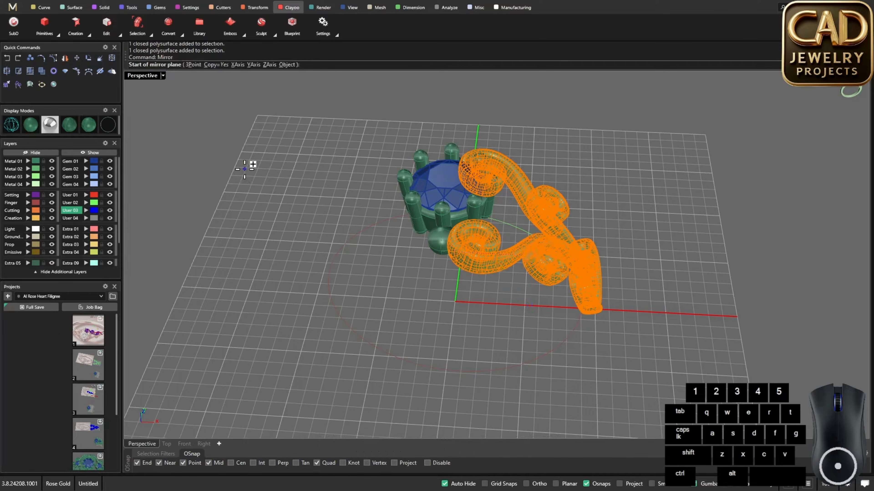
scroll(264, 174, down, 2)
text(0,0,0)
key(Return)
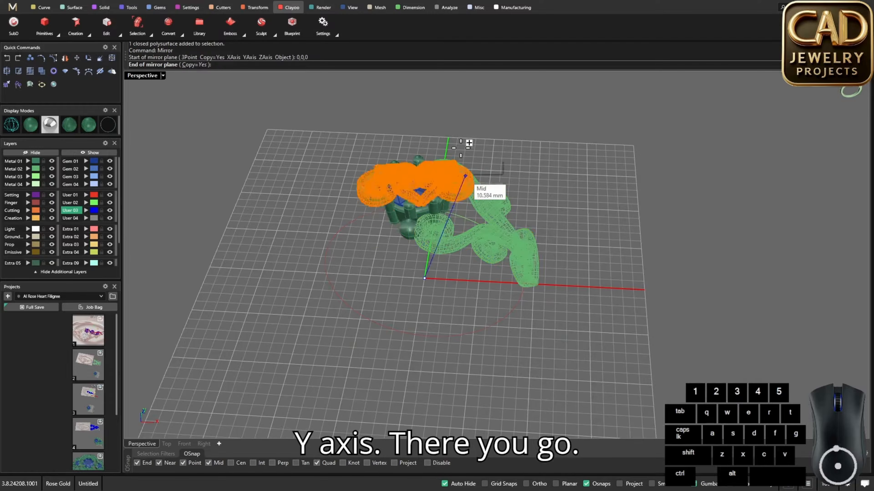
shift+click(448, 119)
right_drag(526, 179, 447, 223)
key(Escape)
Examine the mirrored filigree around the gem setting from above and from the front, including the open space between the scrolls
scroll(467, 207, up, 5)
scroll(464, 245, up, 3)
scroll(454, 240, down, 4)
scroll(447, 222, up, 4)
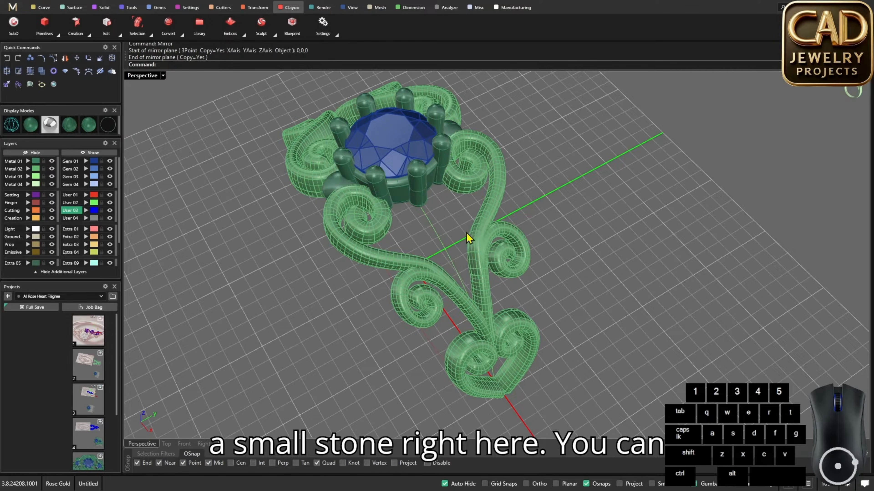
right_drag(468, 238, 499, 219)
scroll(499, 219, up, 2)
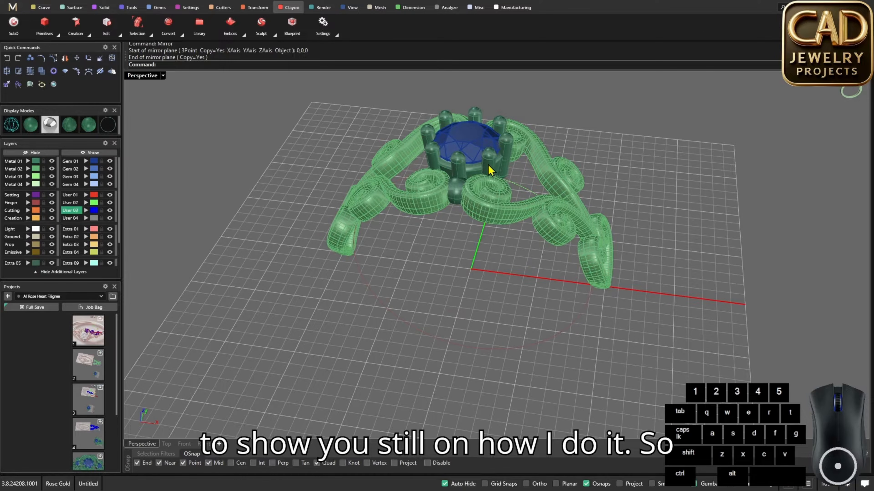
right_drag(489, 212, 492, 203)
scroll(473, 131, up, 3)
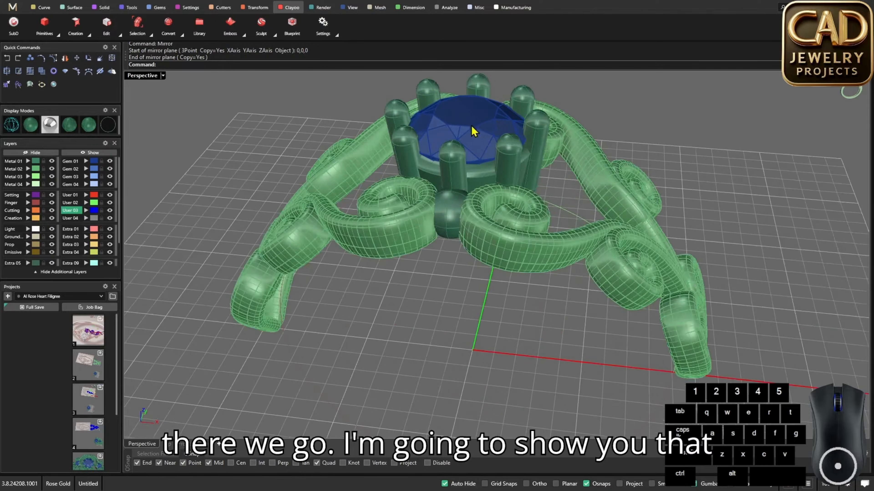
scroll(472, 146, down, 3)
right_drag(477, 244, 376, 169)
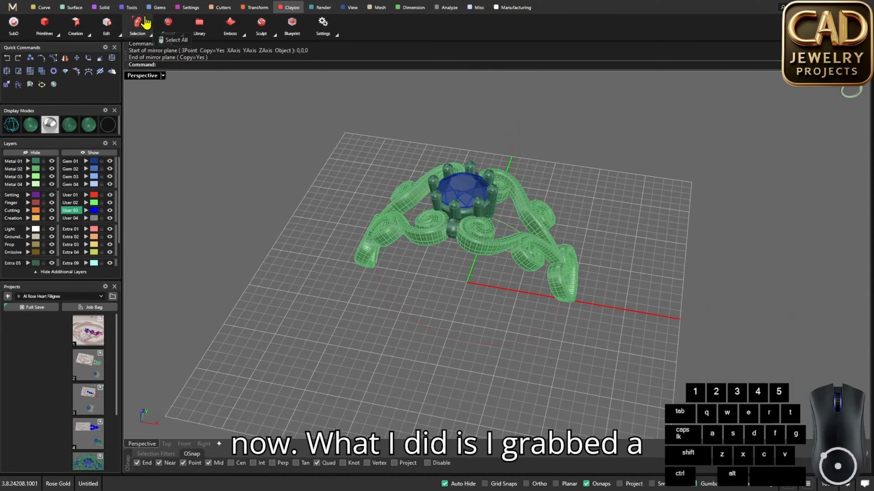
Create a round gem 2.5 mm wide at the origin
click(156, 7)
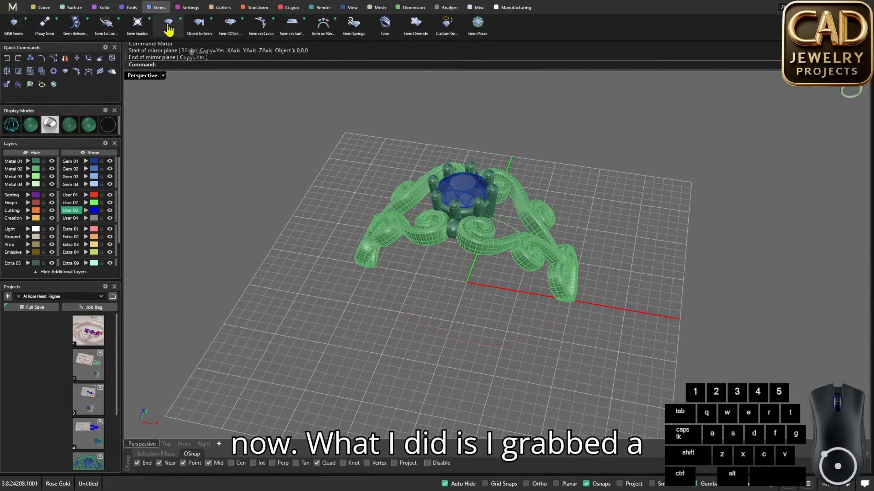
click(168, 22)
scroll(438, 322, up, 3)
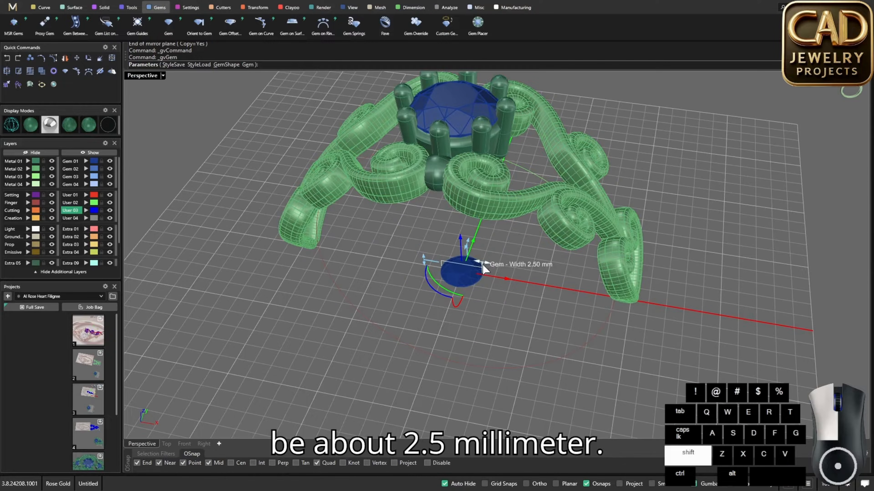
right_drag(493, 296, 492, 261)
scroll(492, 261, up, 4)
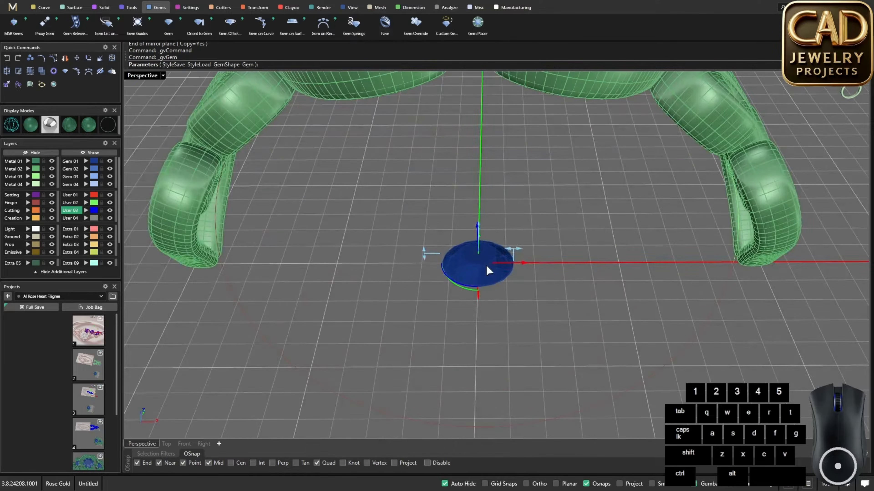
right_click(486, 265)
Move the small gem straight up in the front view until it sits within the main stone above the filigree band
click(482, 268)
double_click(134, 76)
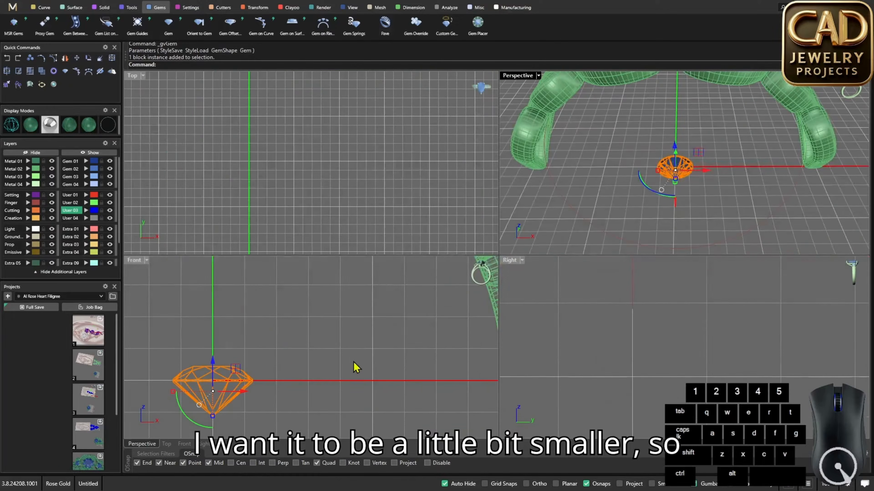
scroll(356, 368, down, 4)
drag(313, 379, 317, 255)
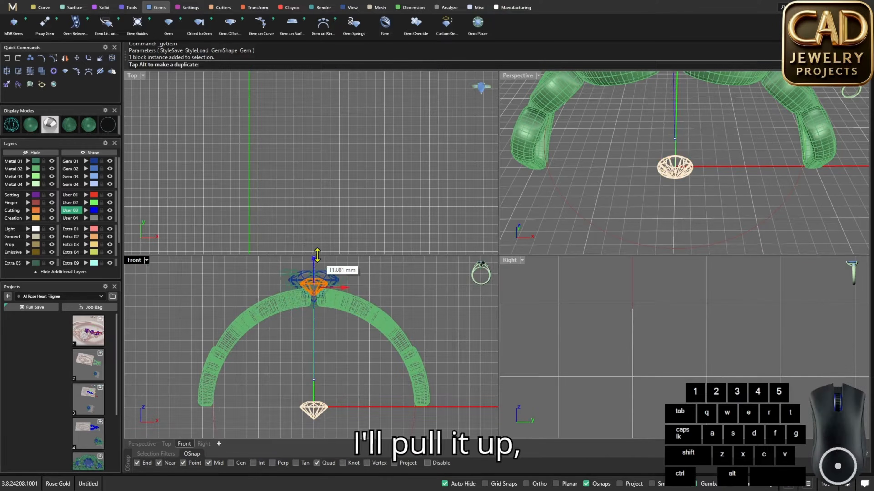
scroll(318, 266, up, 5)
right_drag(320, 279, 316, 313)
double_click(136, 261)
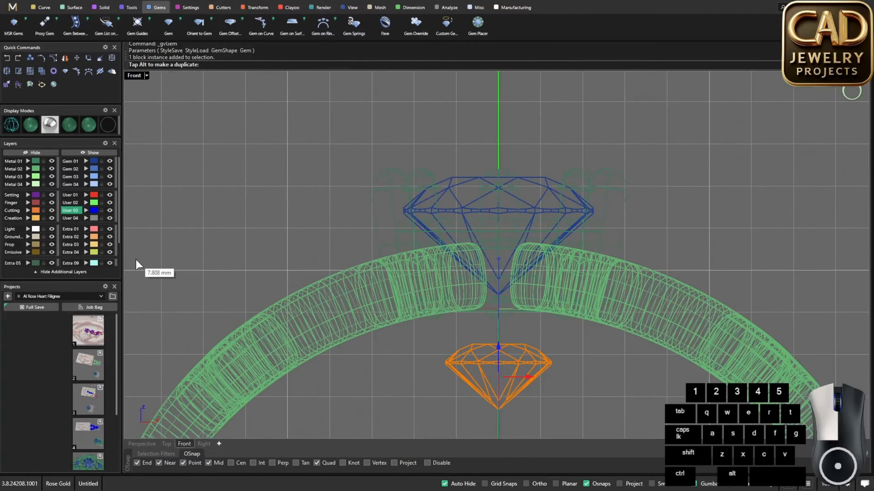
drag(499, 349, 511, 189)
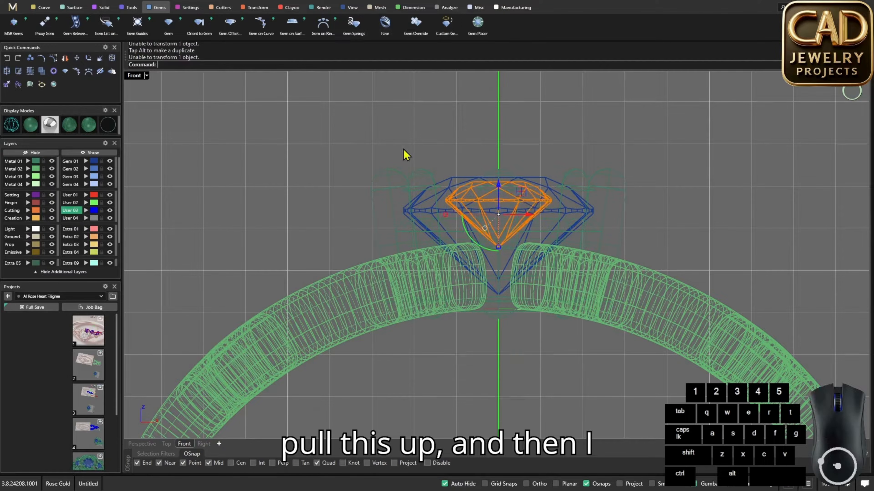
Rotate the small gem about 0,0,0 by about 25° clockwise in the front view, from the vertical axis to beside the main stone
text(Rotate)
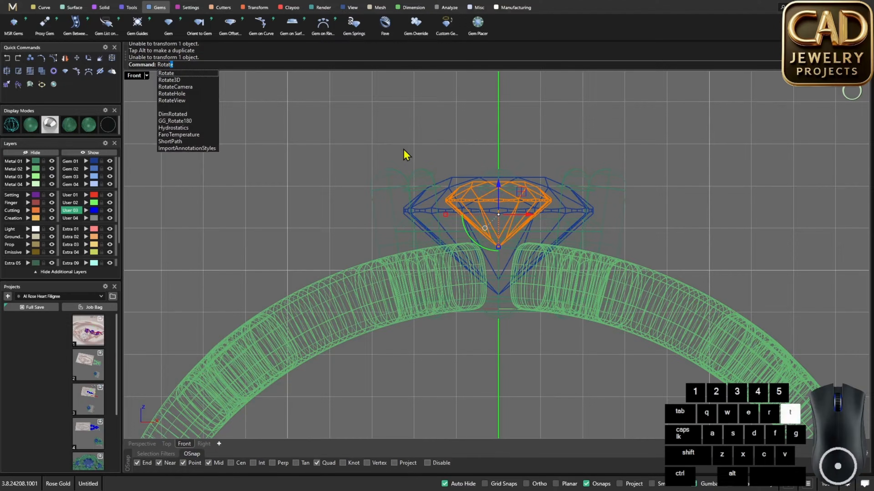
key(Return)
text(0,0,0)
key(Return)
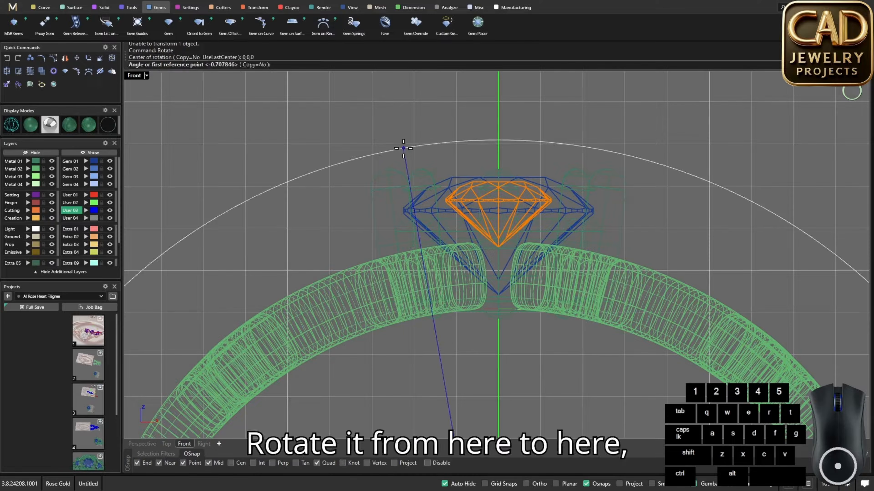
shift+click(505, 135)
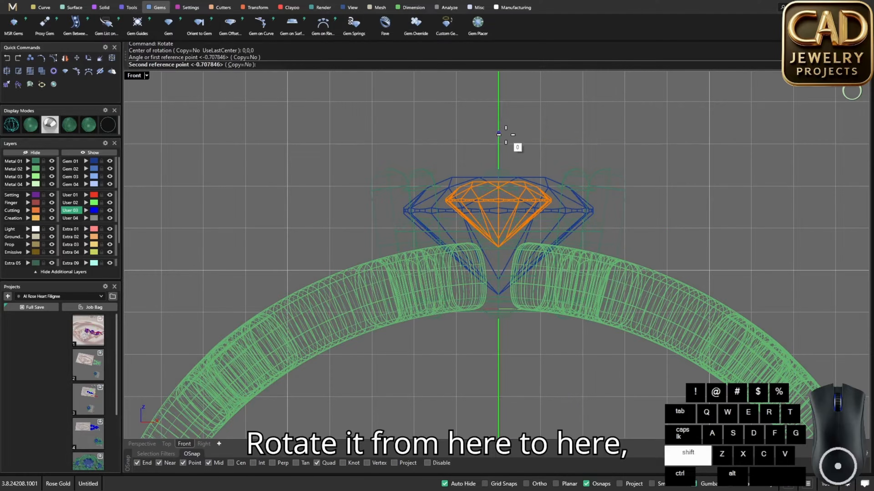
click(719, 223)
Edit the small gem and lower it so that it sits partly sunk into the curved filigree band
right_drag(731, 270, 607, 235)
right_click(615, 224)
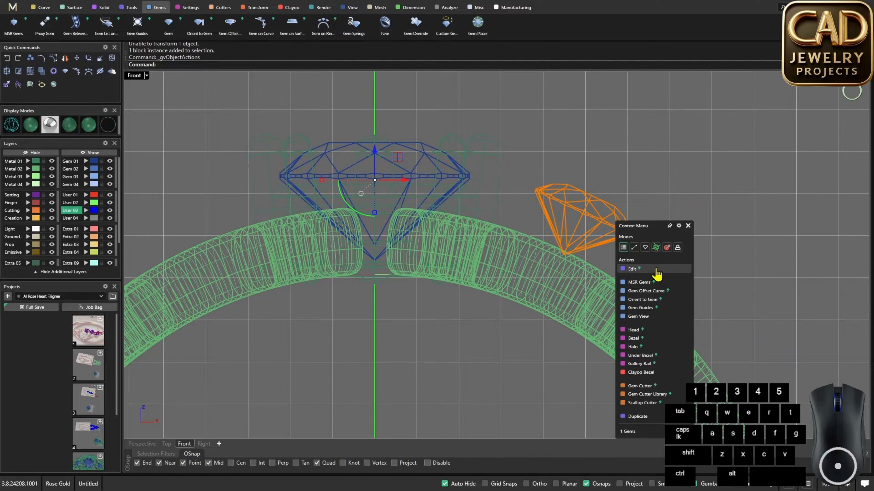
click(656, 272)
scroll(636, 200, up, 2)
drag(593, 180, 577, 229)
key(space)
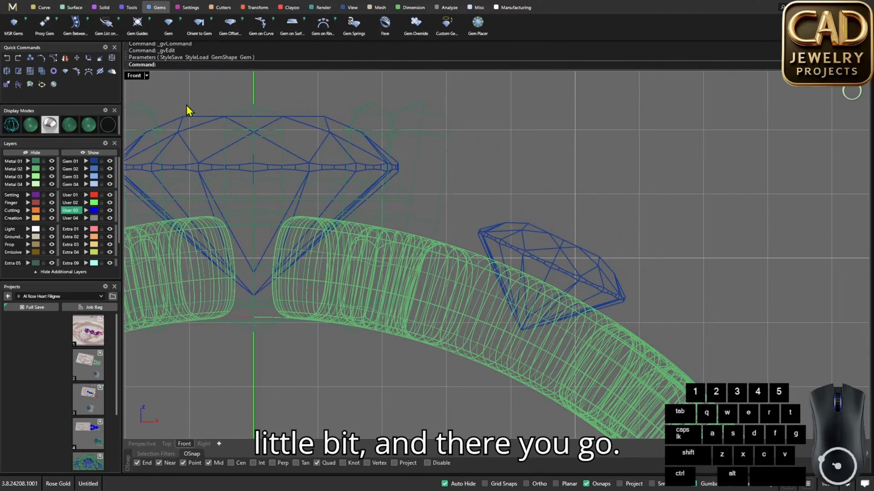
Add an under bezel to the small side gem and set the bezel's height to 1.27 mm
double_click(135, 75)
double_click(518, 78)
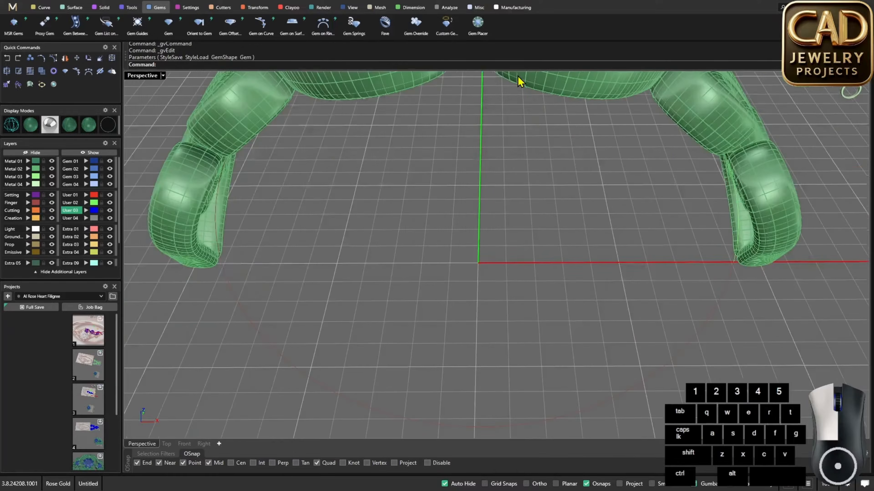
right_drag(518, 82, 487, 305)
scroll(551, 220, down, 6)
scroll(503, 269, up, 4)
right_drag(503, 269, 389, 262)
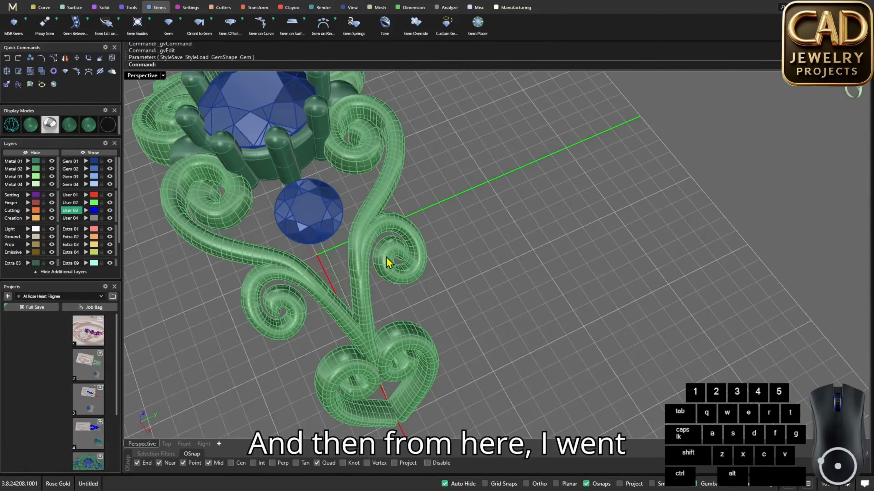
right_drag(329, 233, 492, 198)
click(492, 199)
double_click(152, 76)
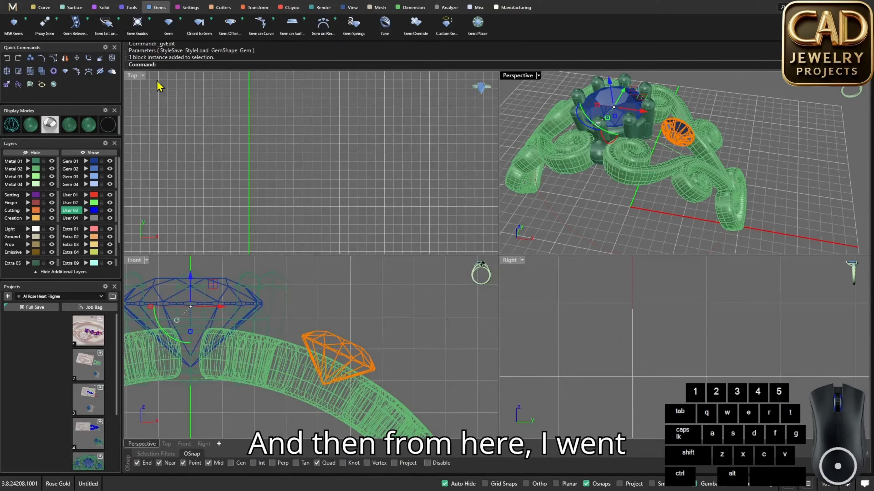
double_click(135, 259)
right_drag(544, 256, 511, 223)
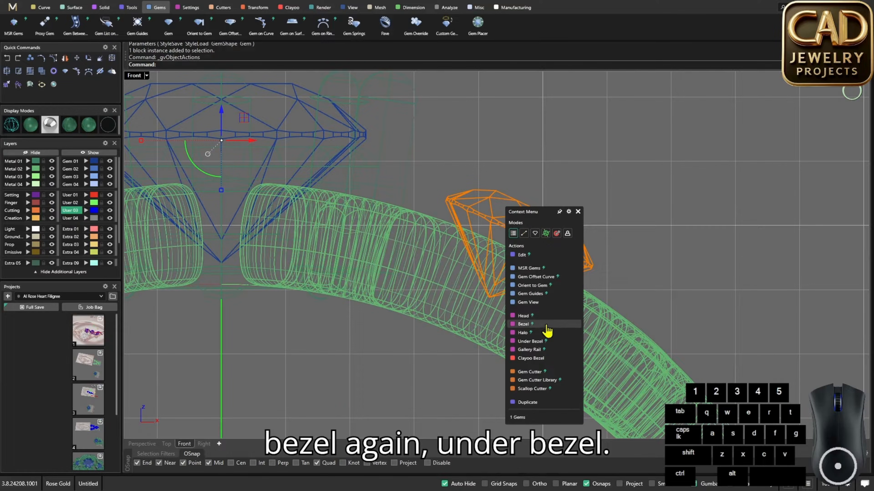
click(555, 342)
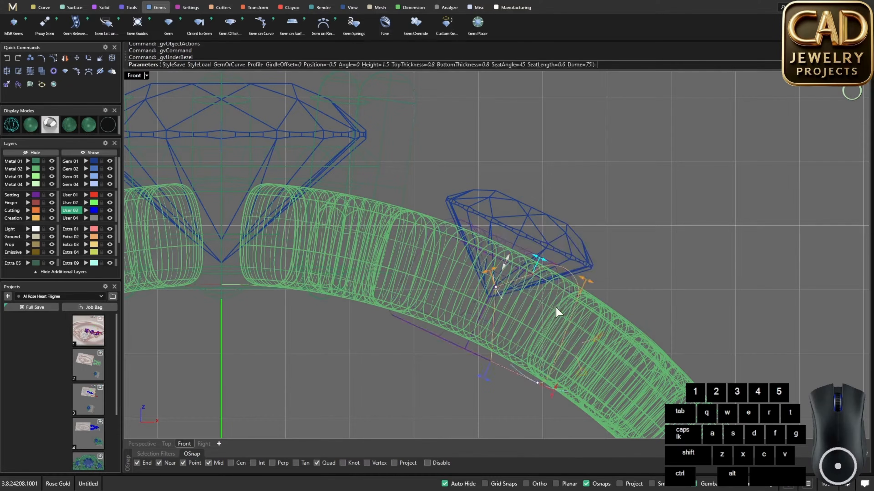
right_drag(556, 308, 555, 275)
mouse_move(553, 360)
mouse_down()
mouse_move(537, 357)
mouse_move(554, 363)
mouse_move(559, 351)
mouse_up()
scroll(583, 258, up, 3)
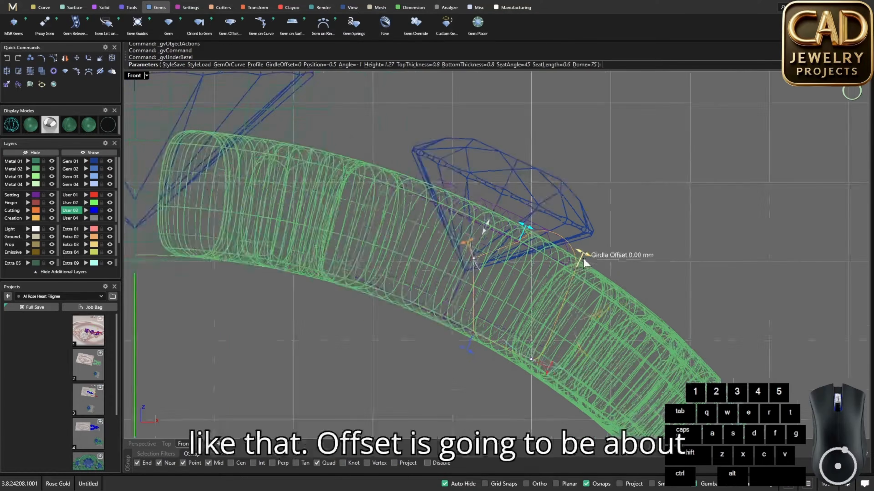
Set the under bezel's girdle offset to 0.2 mm and its angle to -15, and accept the bezel
shift+drag(581, 257, 600, 266)
drag(527, 385, 554, 344)
scroll(547, 240, down, 3)
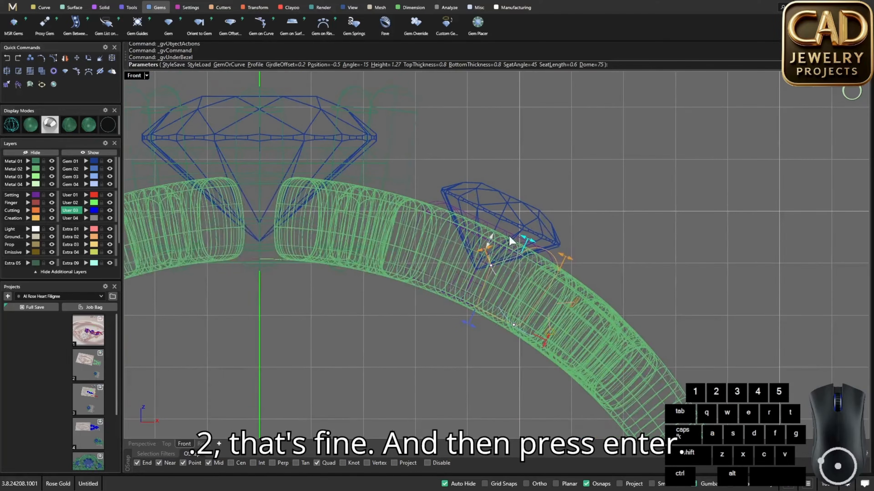
scroll(508, 235, up, 1)
key(Return)
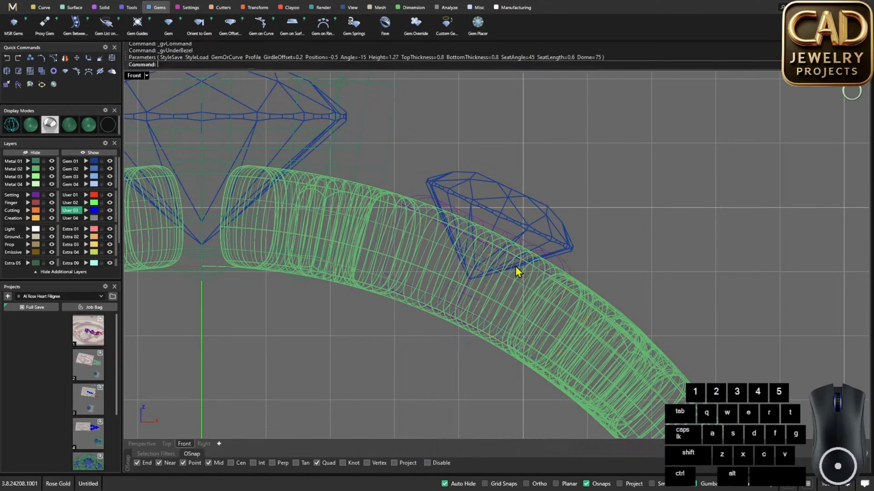
Rotate the small gem together with its under bezel about the origin by about -1.6° in the front view, away from the main stone
double_click(136, 77)
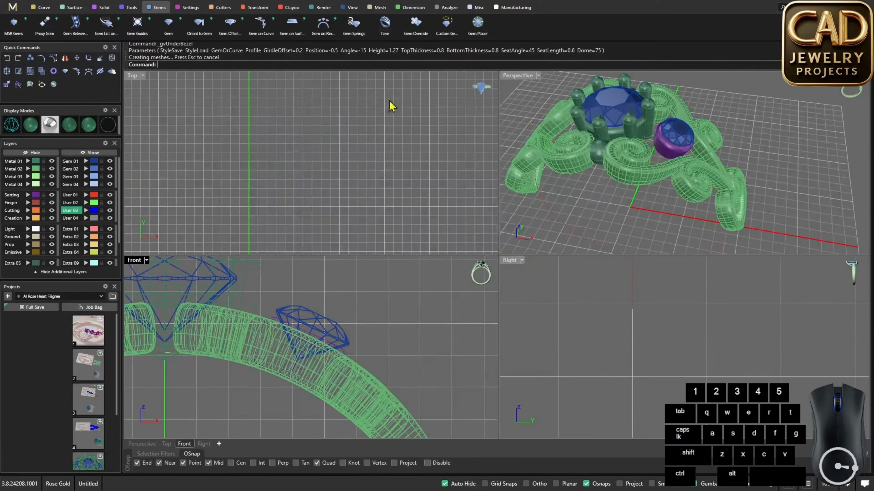
double_click(518, 78)
scroll(562, 209, down, 5)
right_drag(562, 209, 520, 175)
scroll(370, 204, up, 6)
scroll(520, 176, up, 5)
click(520, 175)
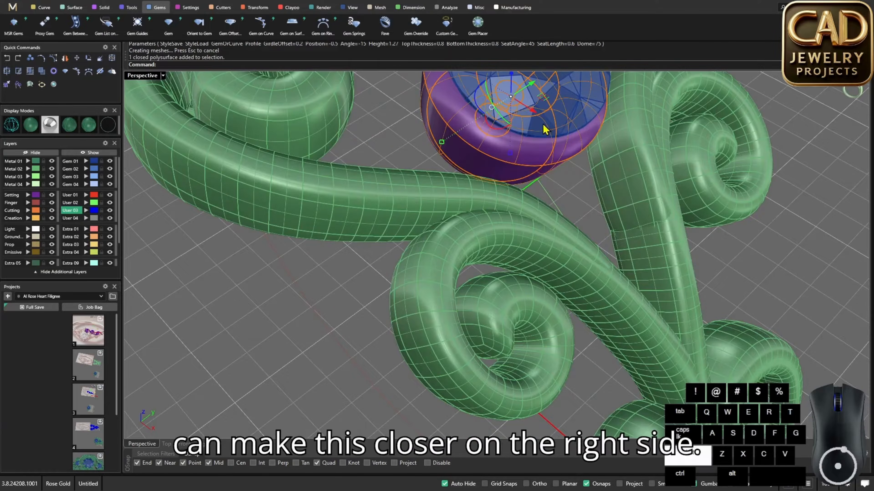
shift+click(543, 124)
scroll(542, 124, down, 7)
right_drag(543, 124, 560, 238)
scroll(561, 244, up, 3)
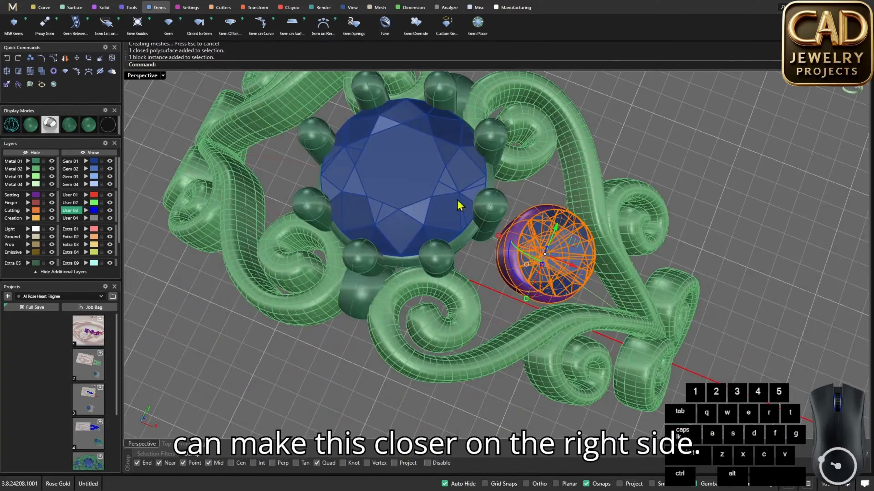
double_click(146, 76)
double_click(137, 262)
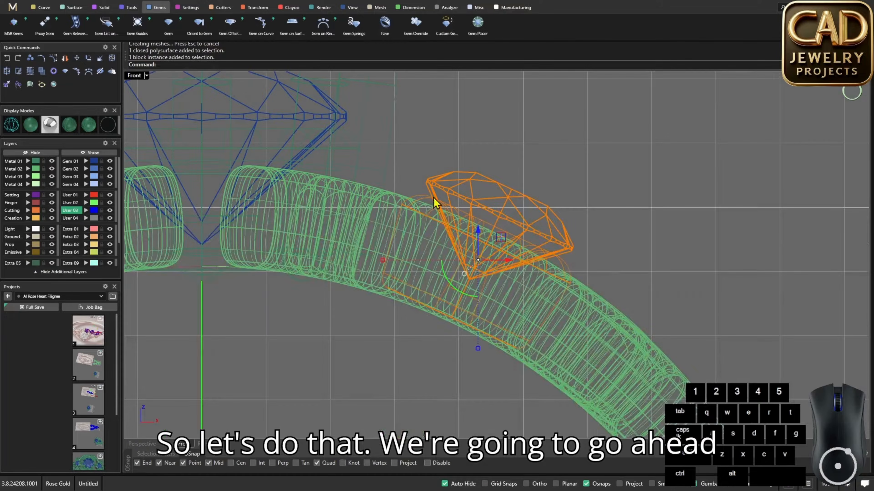
text(r)
key(Return)
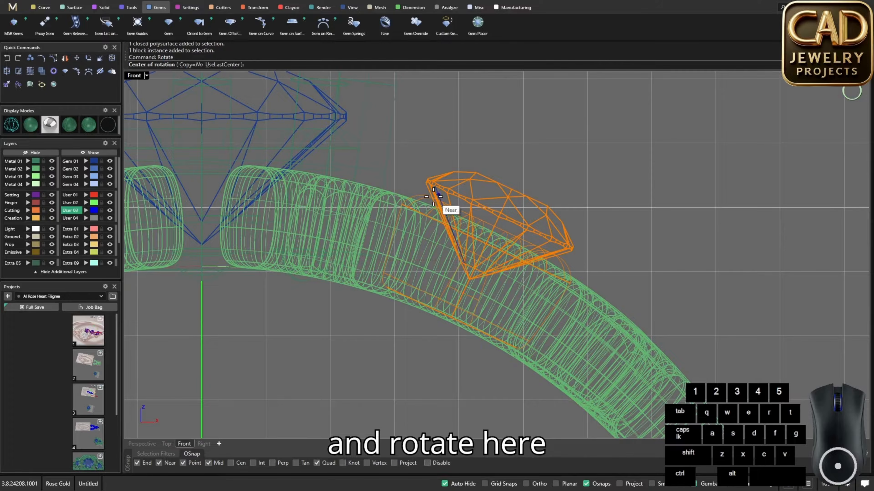
text(0)
key(Return)
click(545, 147)
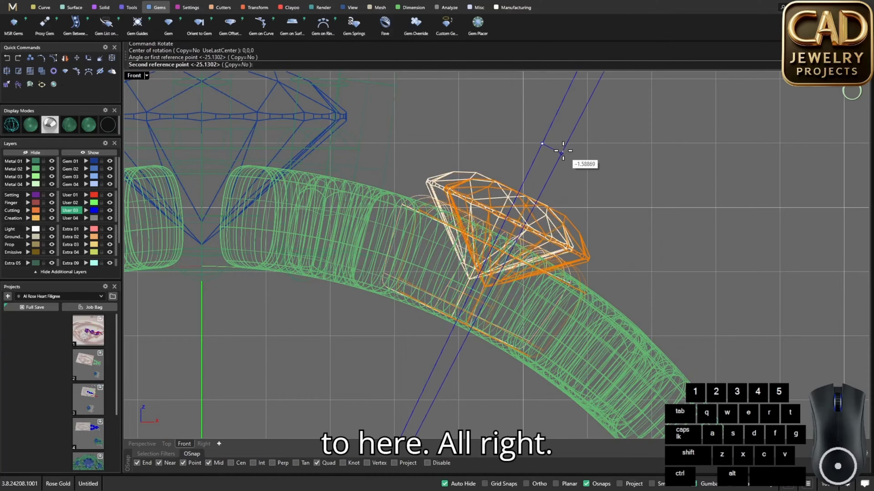
click(565, 152)
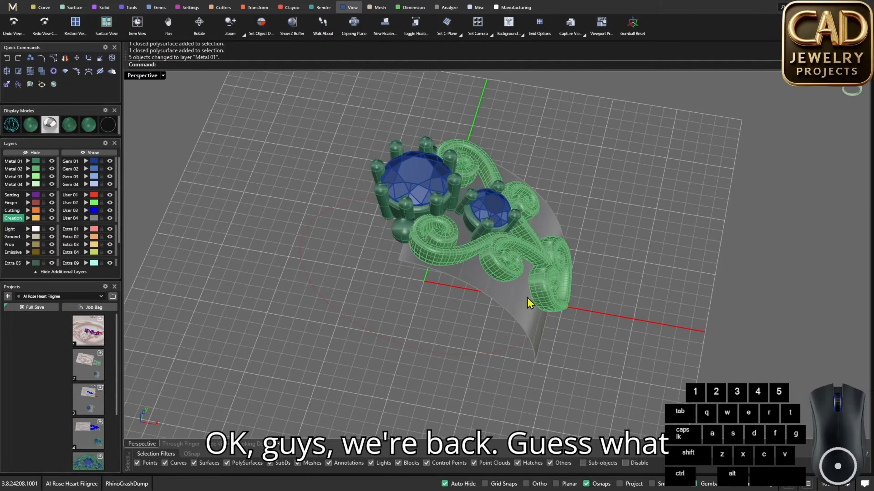
shift+right_drag(527, 298, 520, 304)
scroll(464, 284, up, 3)
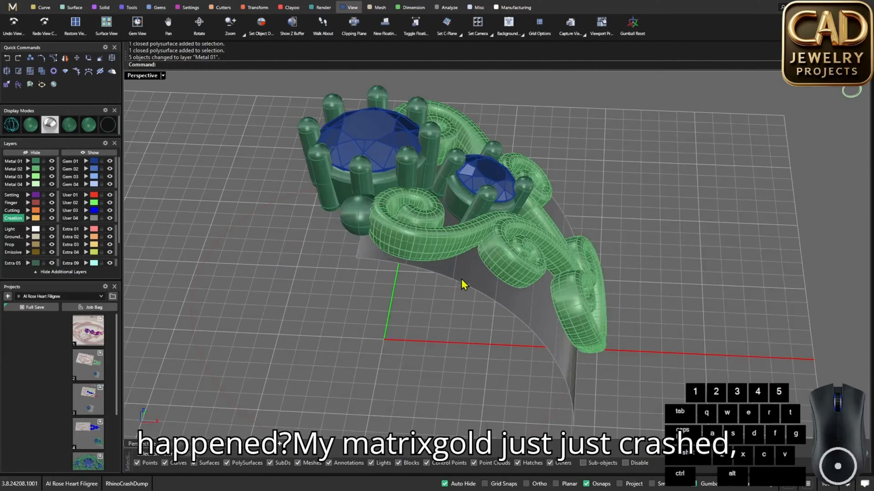
scroll(524, 256, down, 5)
scroll(458, 293, up, 4)
mouse_move(492, 282)
right_down()
mouse_move(458, 293)
mouse_move(504, 277)
right_up()
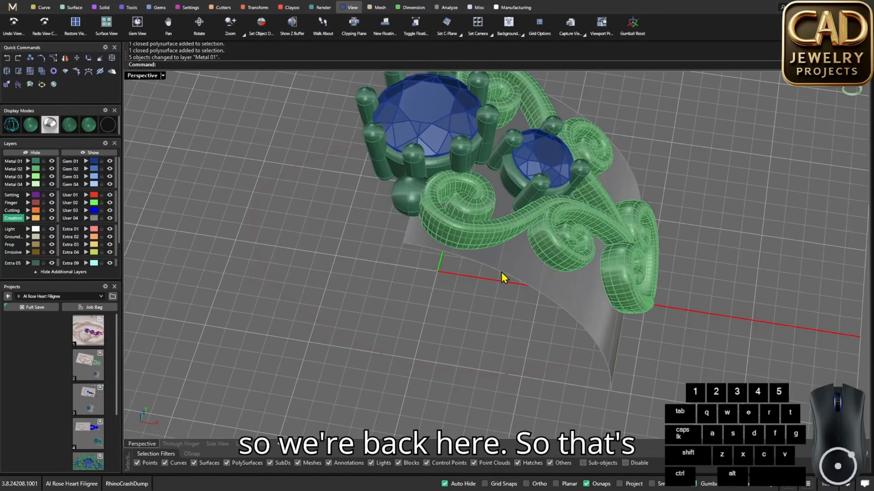
scroll(503, 277, down, 3)
scroll(495, 229, up, 3)
right_drag(491, 230, 498, 267)
scroll(528, 253, up, 2)
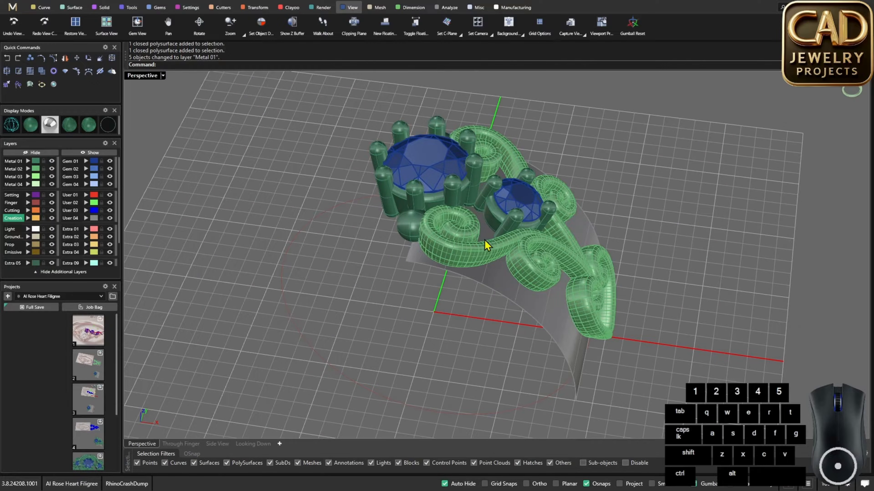
scroll(484, 248, down, 1)
scroll(502, 267, up, 1)
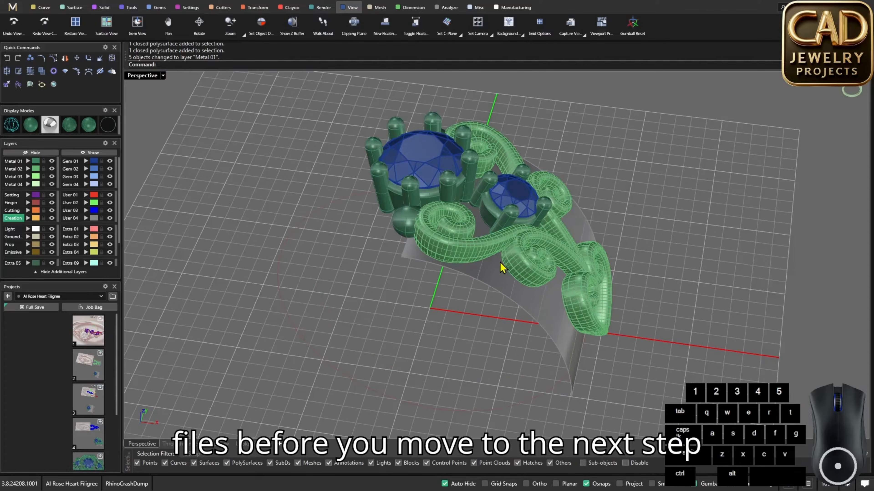
Delete the extruded band surface underneath the curved filigree
right_drag(499, 281, 385, 180)
click(494, 296)
key(Delete)
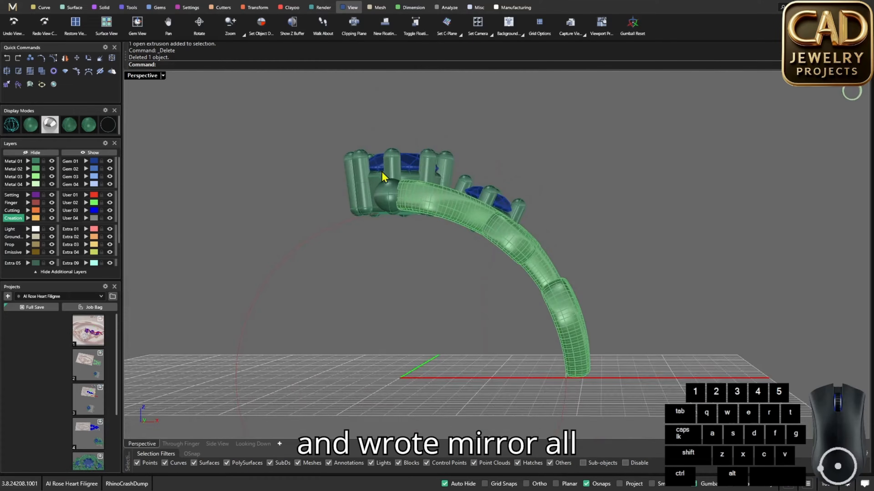
Mirror the half filigree with its side gem and bezel across the Y axis through 0,0,0, leaving out the main stone setting
drag(649, 360, 650, 385)
right_drag(510, 253, 519, 315)
scroll(390, 195, up, 3)
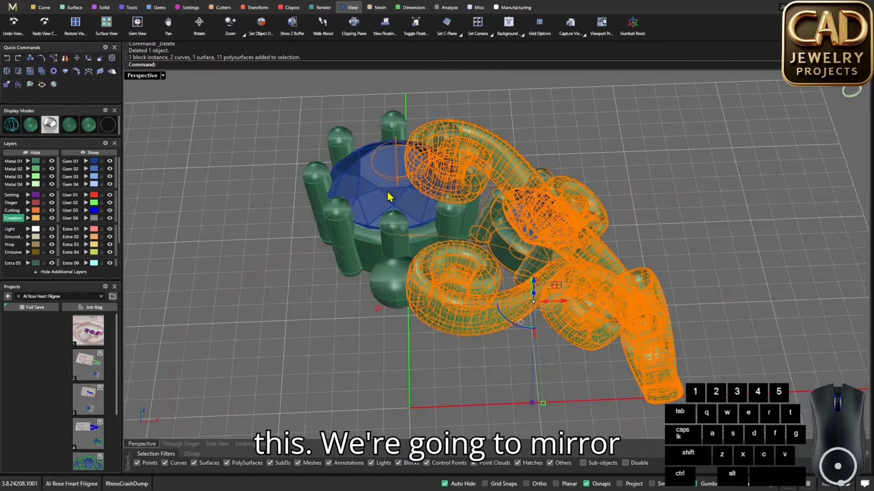
ctrl+click(427, 180)
scroll(431, 178, down, 2)
scroll(431, 178, down, 2)
right_drag(430, 179, 425, 195)
text(Mirror)
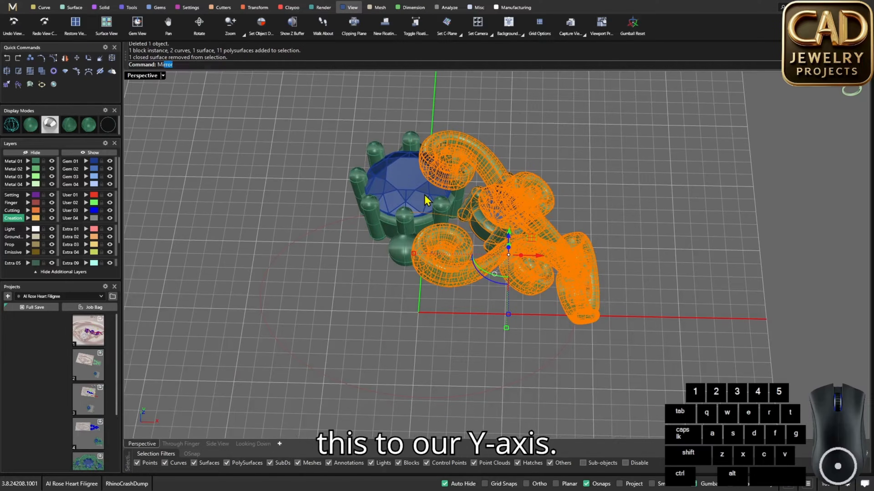
key(Return)
text(0,0,0)
key(Return)
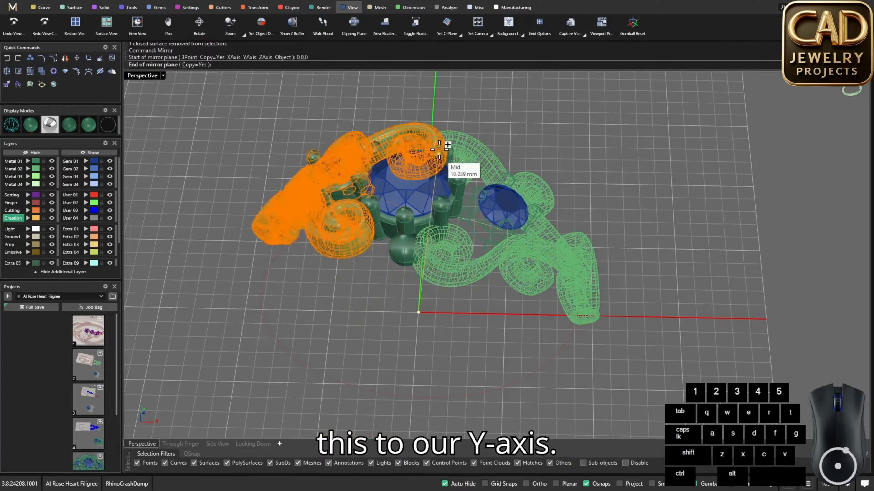
click(434, 120)
right_drag(513, 213, 520, 265)
scroll(521, 265, down, 6)
key(Escape)
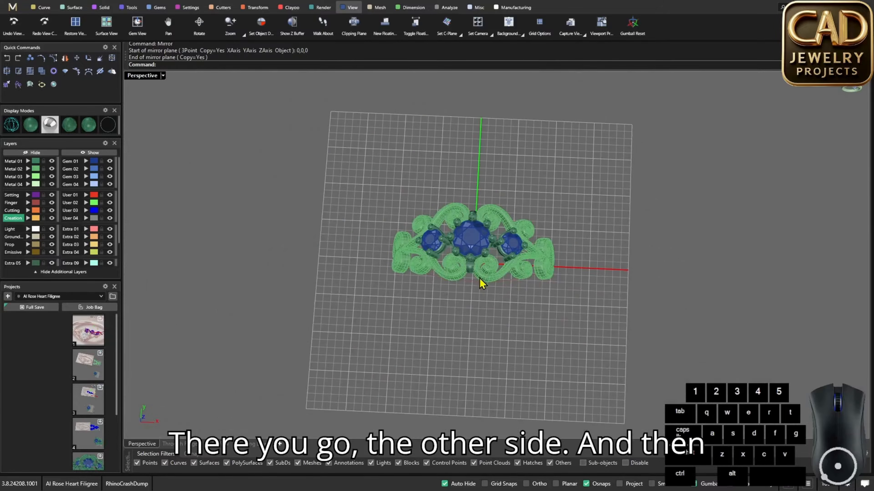
Try deleting the two open rail curves running through the mirrored filigree halves, and undo the deletion
scroll(482, 285, up, 4)
right_drag(481, 285, 550, 274)
click(488, 279)
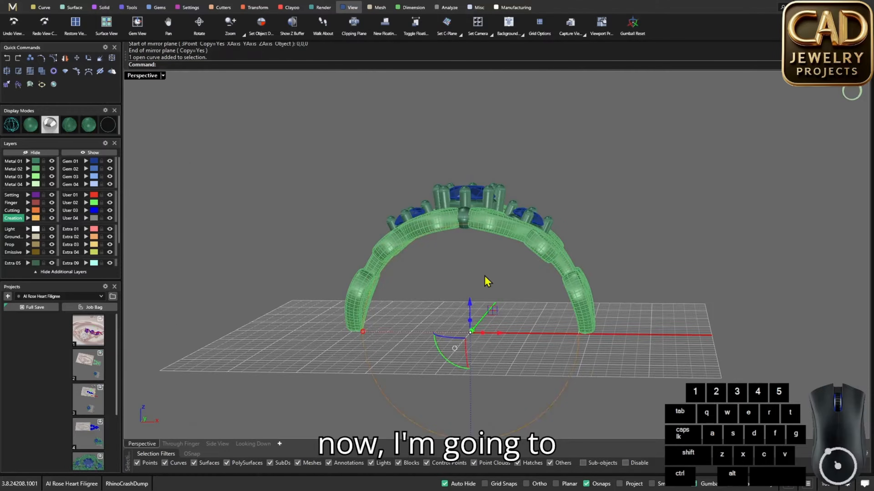
right_drag(488, 279, 589, 289)
scroll(548, 271, up, 4)
click(542, 267)
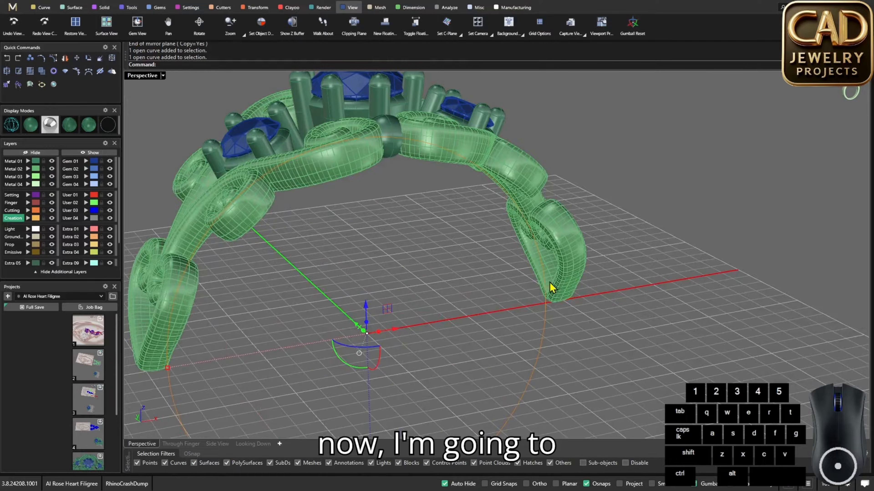
scroll(563, 265, down, 4)
right_drag(566, 260, 475, 276)
key(Delete)
scroll(507, 280, up, 4)
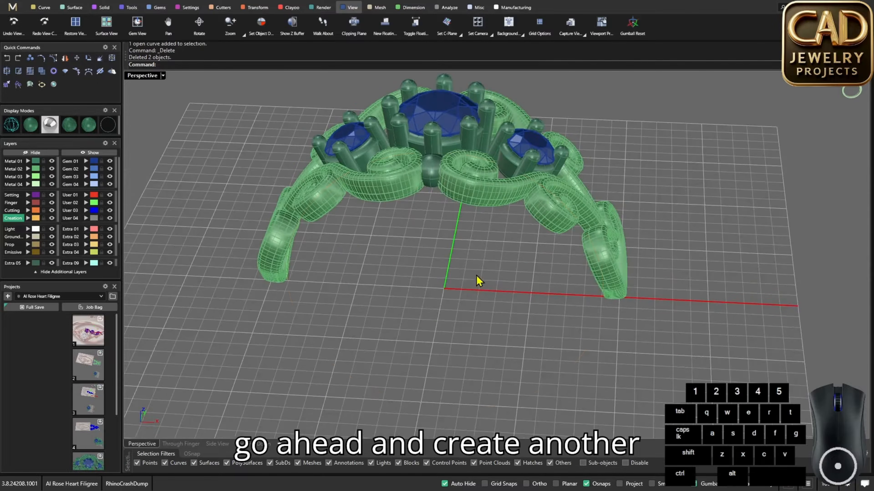
key(ctrl+z)
Delete the two open curves of the old ring rail
click(363, 271)
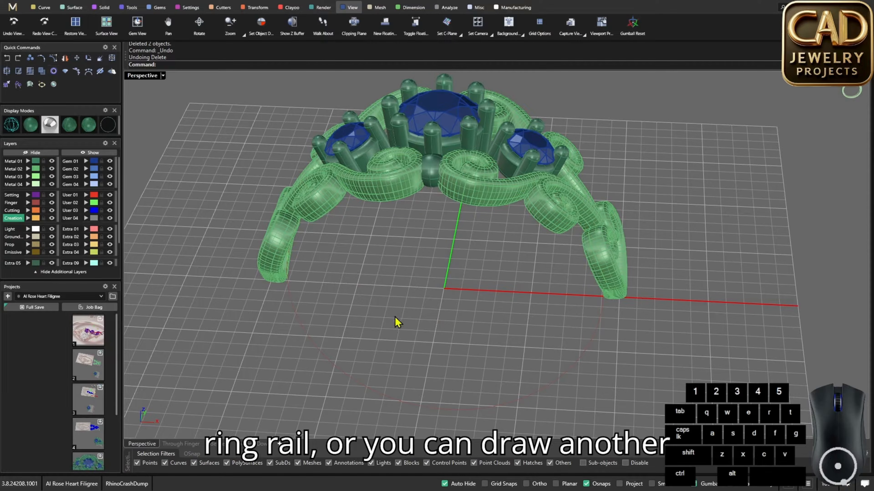
click(262, 316)
right_drag(262, 316, 479, 281)
click(571, 282)
click(598, 300)
key(Delete)
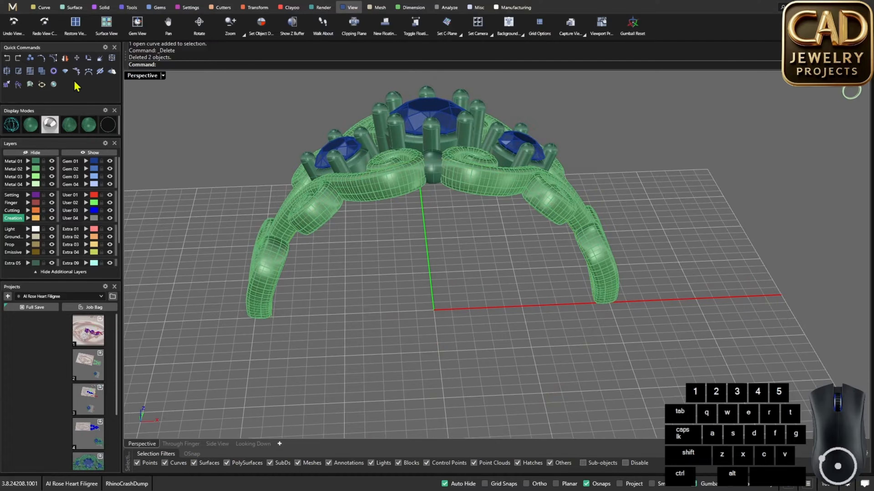
Create a new ring rail in US size 8
click(55, 72)
click(256, 65)
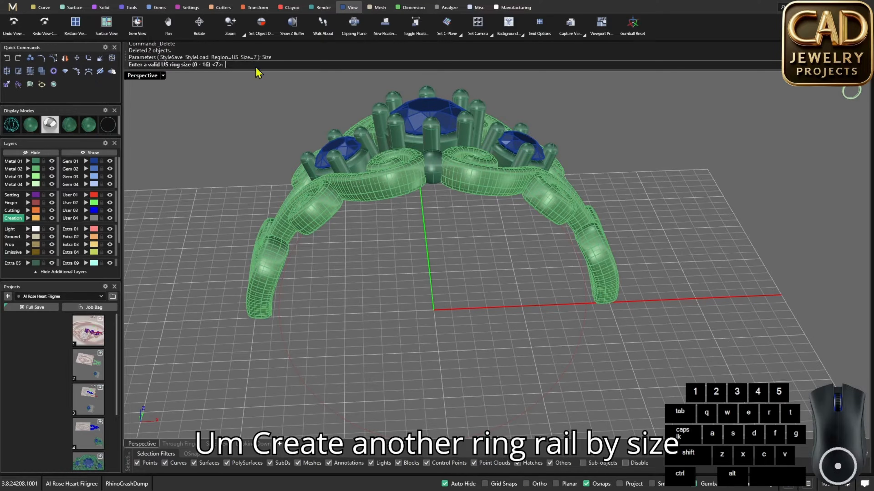
text(8)
key(Return)
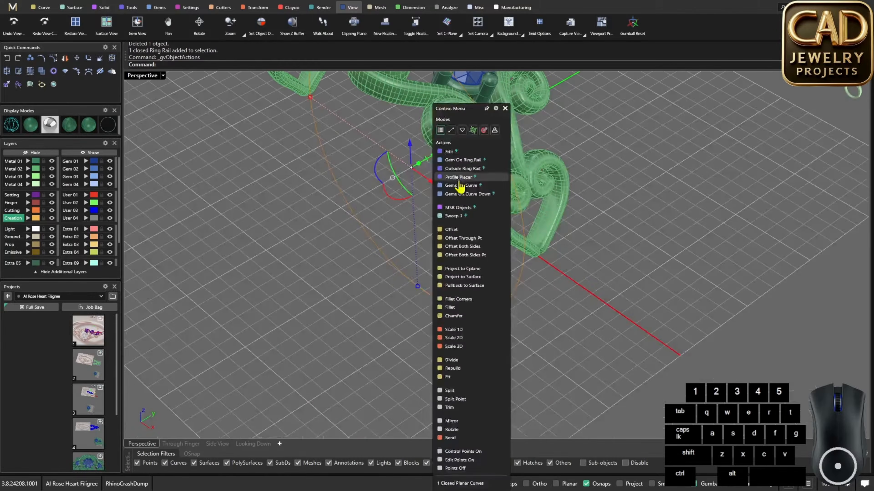
Place a profile on the ring rail with Profile Placer and move it to the rail's lowest point, position 0.5
click(454, 221)
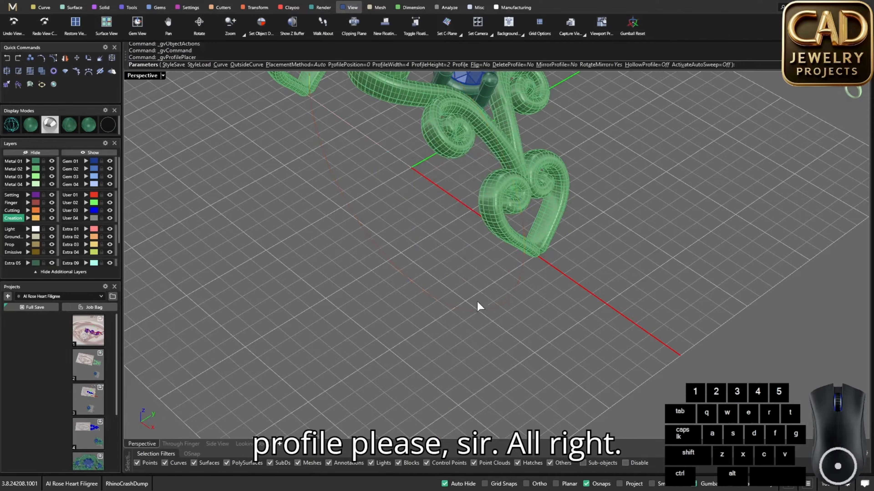
scroll(480, 306, down, 6)
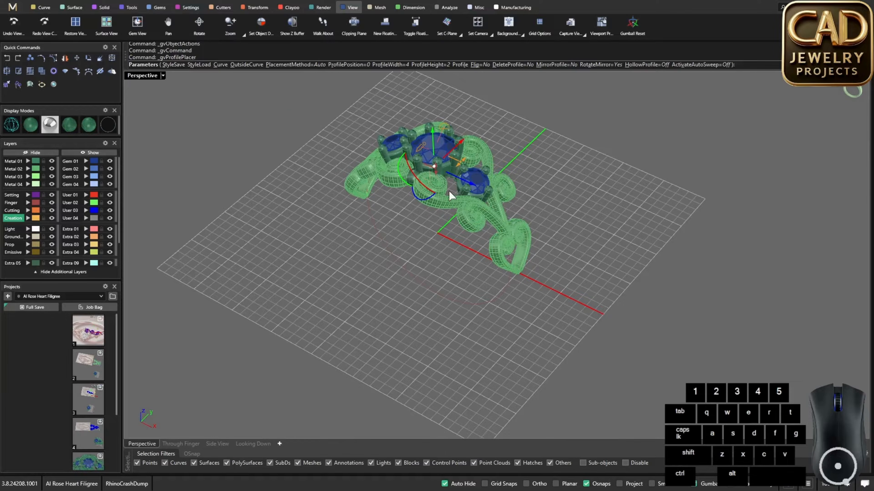
right_drag(450, 191, 447, 158)
scroll(450, 152, up, 2)
drag(450, 150, 456, 369)
right_drag(486, 417, 477, 400)
scroll(477, 400, up, 5)
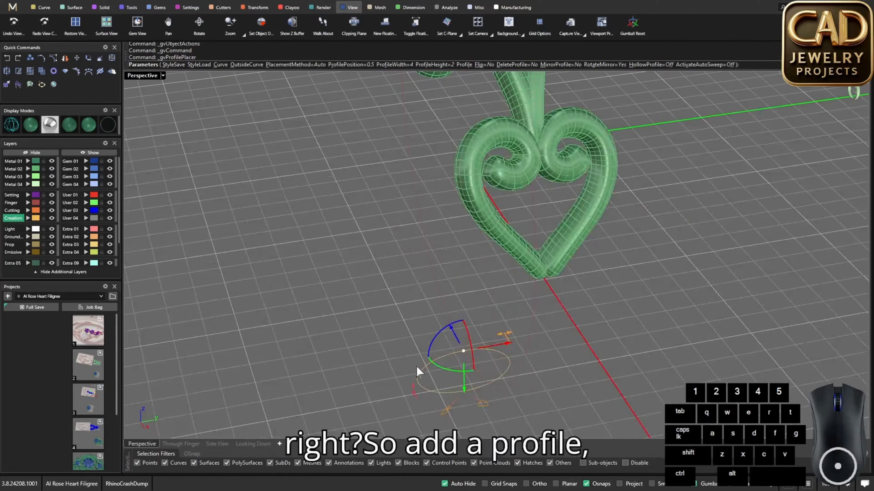
Change the lower profile to shank shape 03 and size it 1.6 mm wide and 1.2 mm high
click(483, 404)
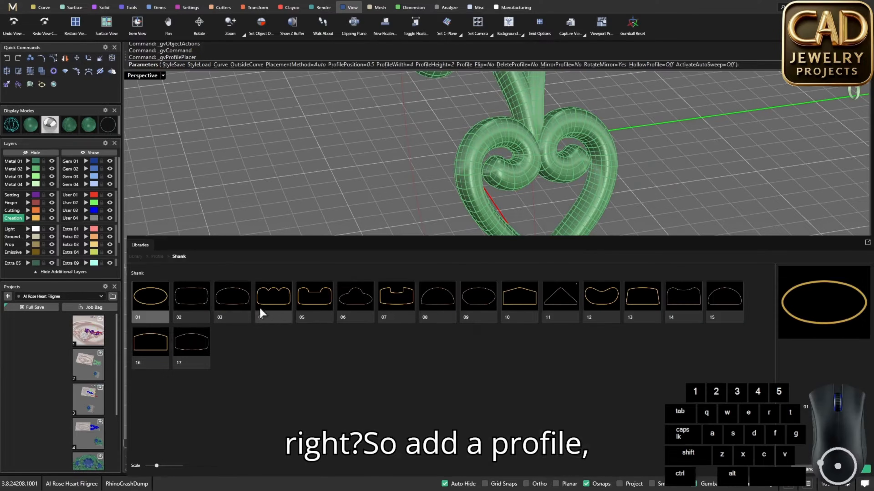
click(241, 302)
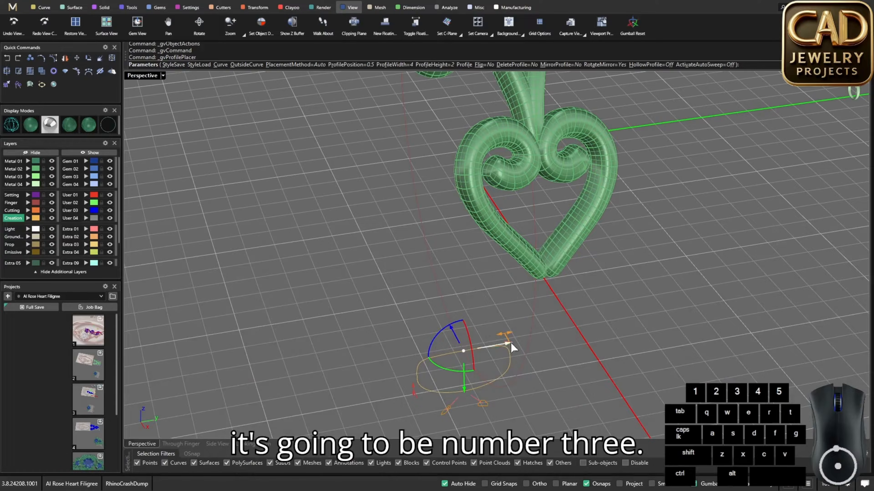
drag(511, 343, 451, 352)
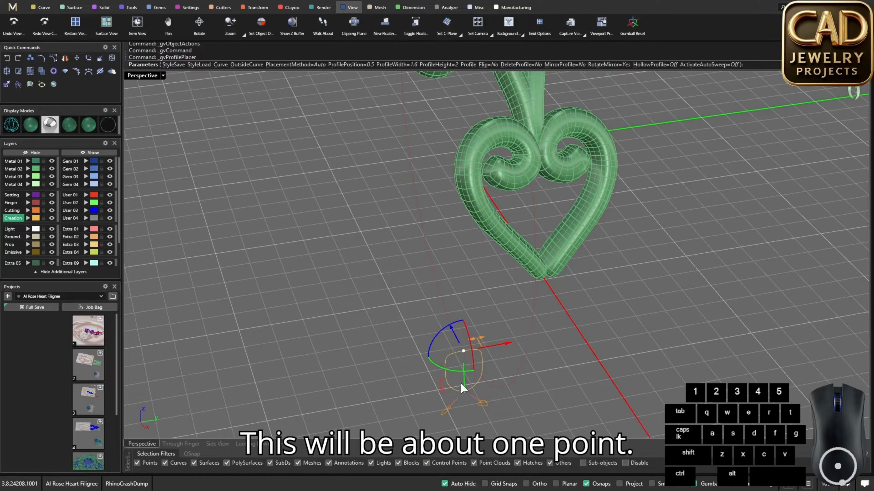
drag(442, 386, 442, 369)
Add a second profile on the ring rail at the heart's tip, at about position 0.24
scroll(558, 340, down, 6)
right_drag(561, 344, 660, 347)
scroll(537, 336, up, 4)
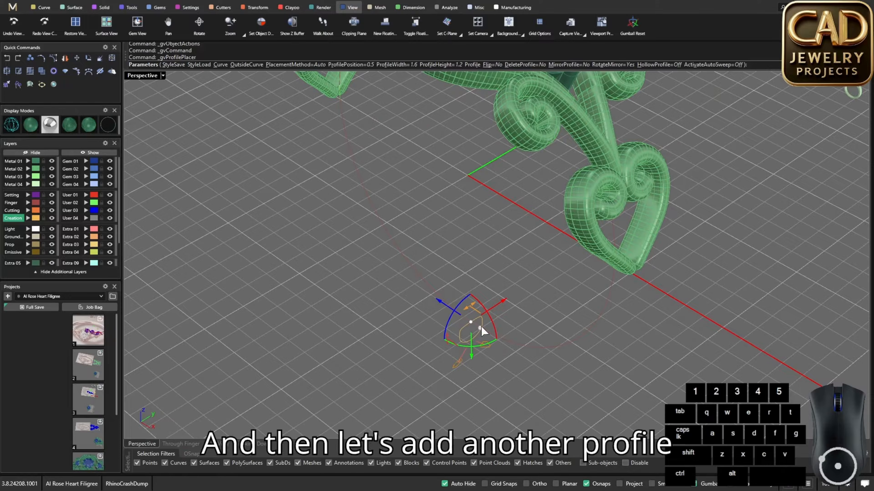
right_drag(604, 336, 688, 297)
scroll(688, 296, up, 3)
right_drag(571, 247, 464, 269)
click(500, 184)
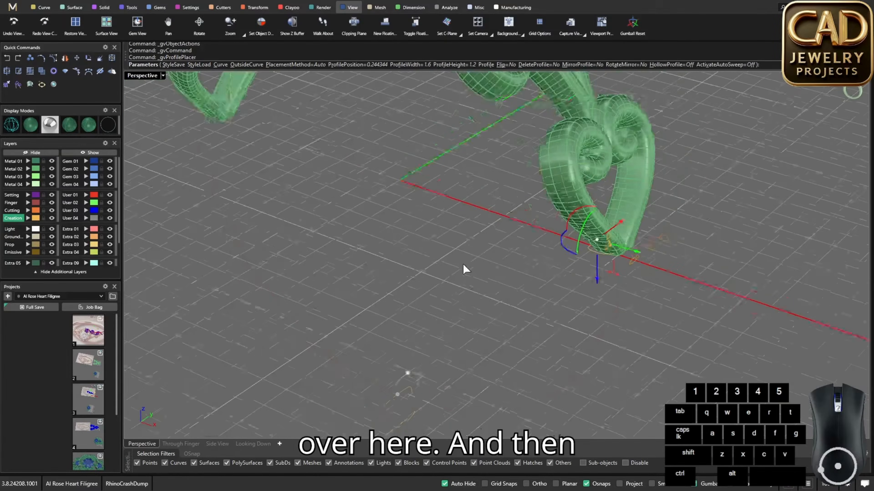
Set the height of the profile at the heart's tip to 1.3 mm and accept the placed profiles
right_drag(630, 260, 591, 255)
scroll(564, 255, up, 5)
right_drag(564, 254, 483, 224)
scroll(483, 224, up, 3)
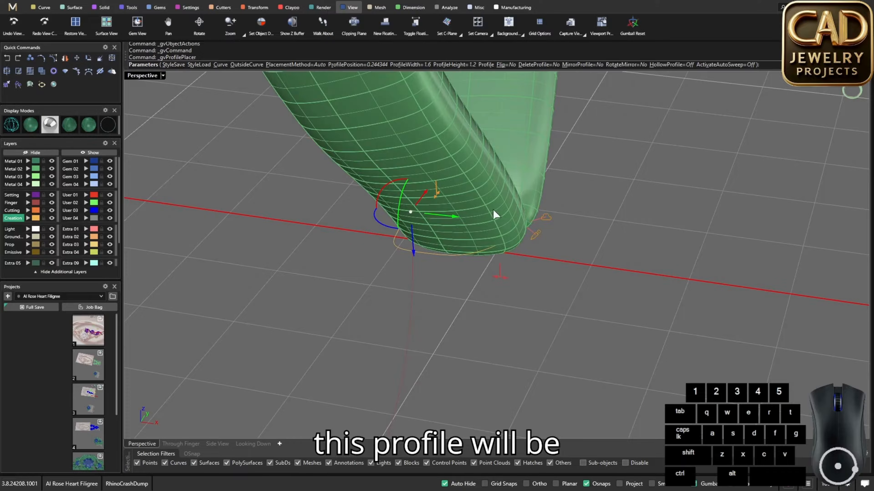
mouse_move(500, 274)
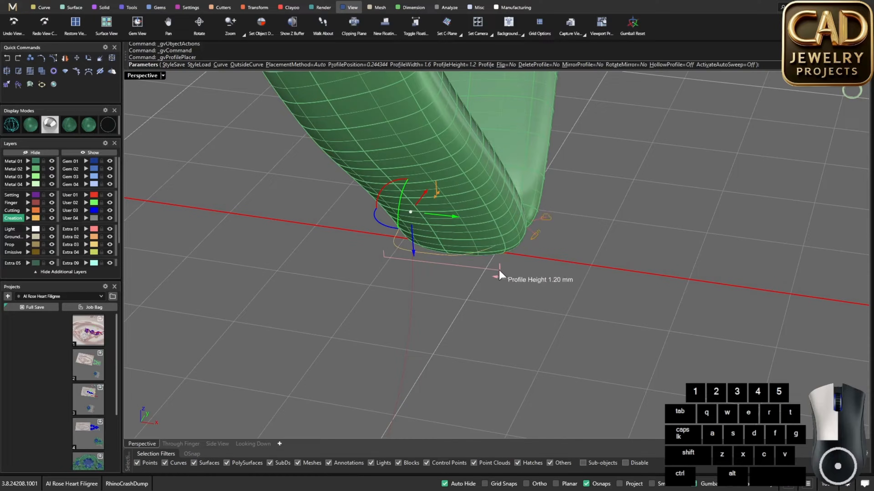
drag(505, 272, 508, 273)
scroll(573, 283, down, 7)
right_drag(573, 283, 578, 320)
right_click(539, 291)
Sweep the heart-tip profile and the lower profile along the ring rail with Sweep1, using the Freeform frame style, to form half the shank
scroll(578, 320, down, 4)
click(513, 324)
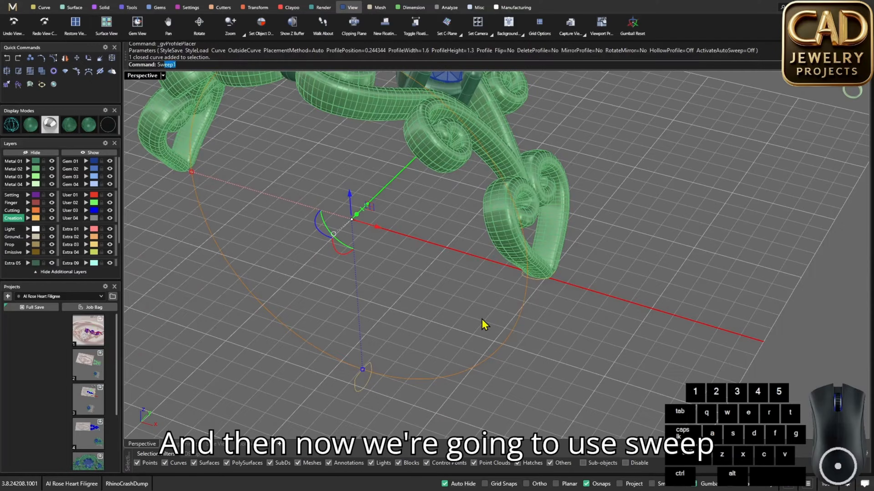
text(Sweei)
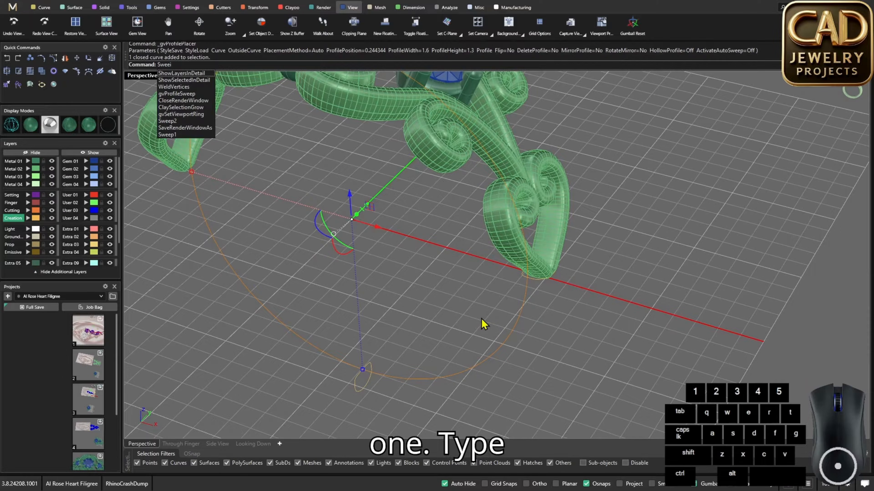
key(BackSpace)
text(p1)
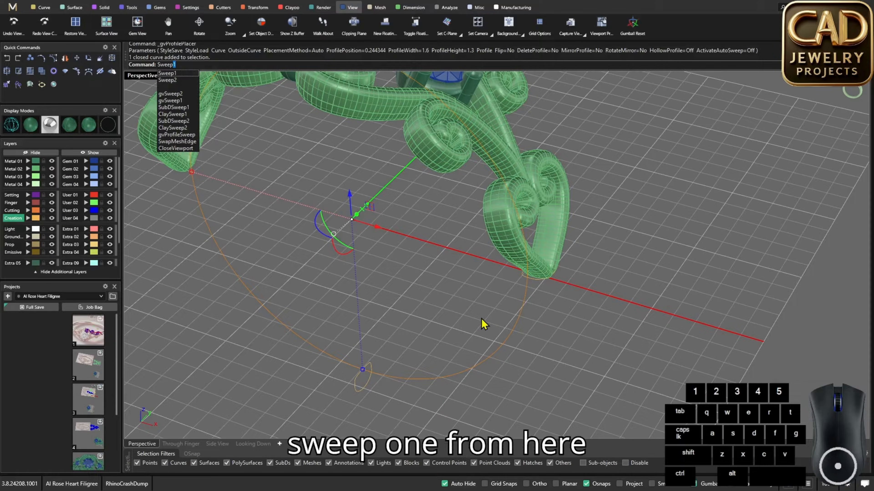
key(Return)
click(522, 284)
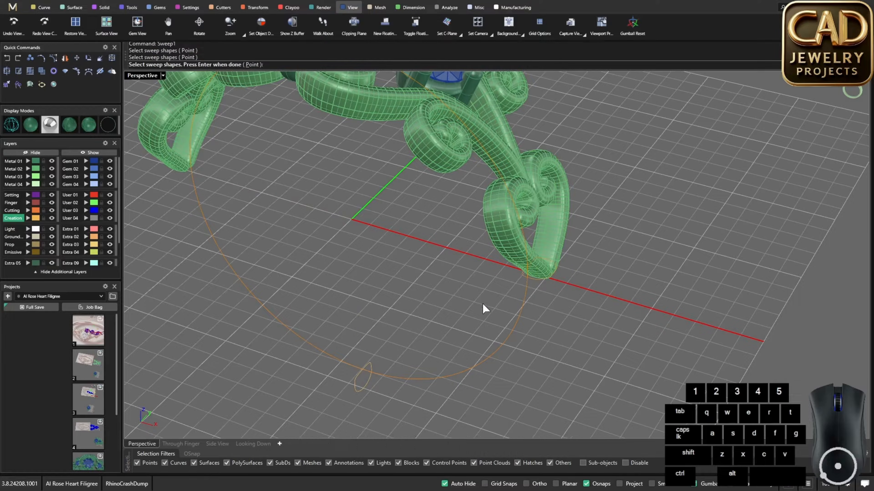
click(373, 368)
key(Return)
right_drag(453, 357, 413, 377)
right_click(414, 376)
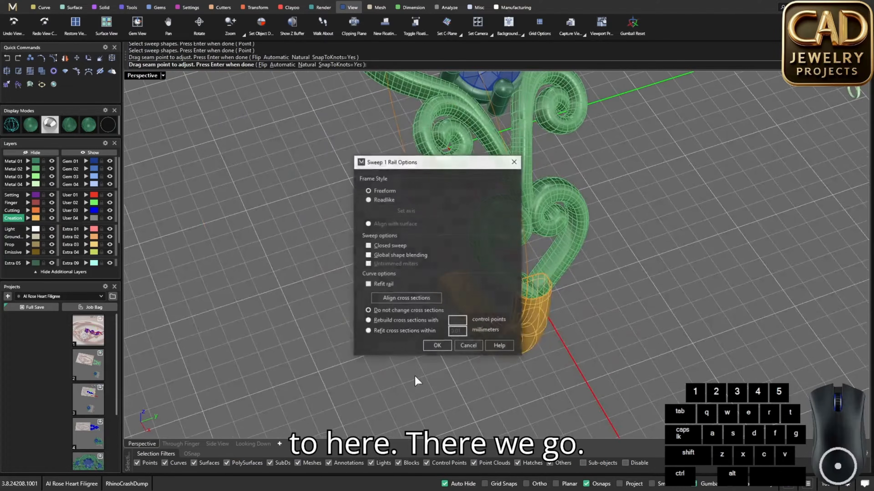
right_drag(477, 389, 530, 370)
click(445, 347)
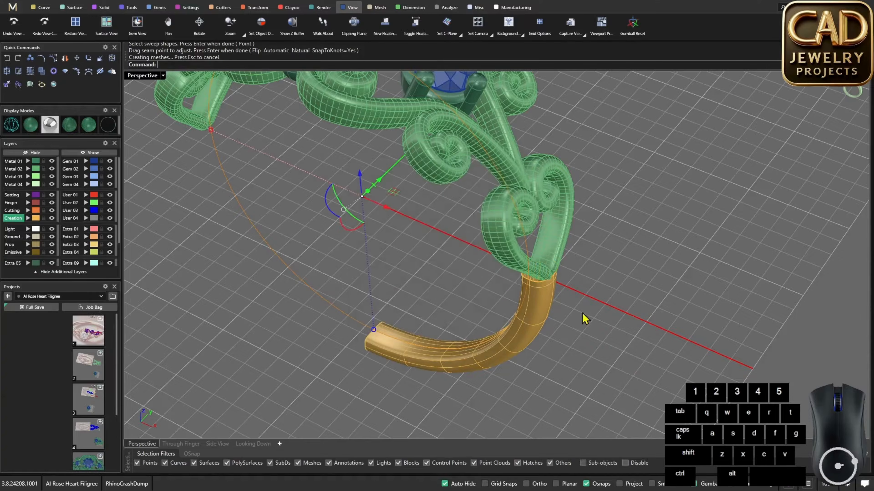
Move the swept half shank to the Metal 02 layer
right_drag(583, 316, 537, 297)
scroll(537, 297, up, 5)
click(536, 297)
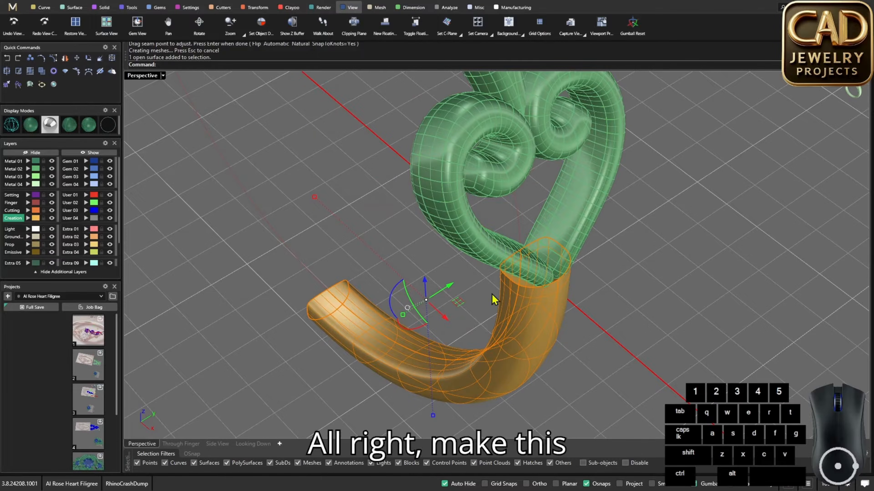
scroll(255, 269, down, 2)
click(34, 170)
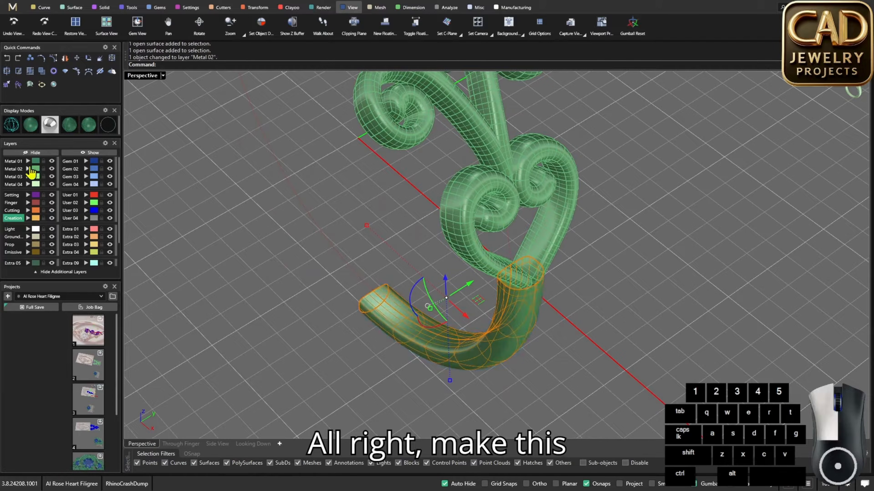
Cap the half shank's open end at the heart's tip with a Profile Cap of about 0.5 mm dome thickness
scroll(501, 298, up, 5)
click(502, 274)
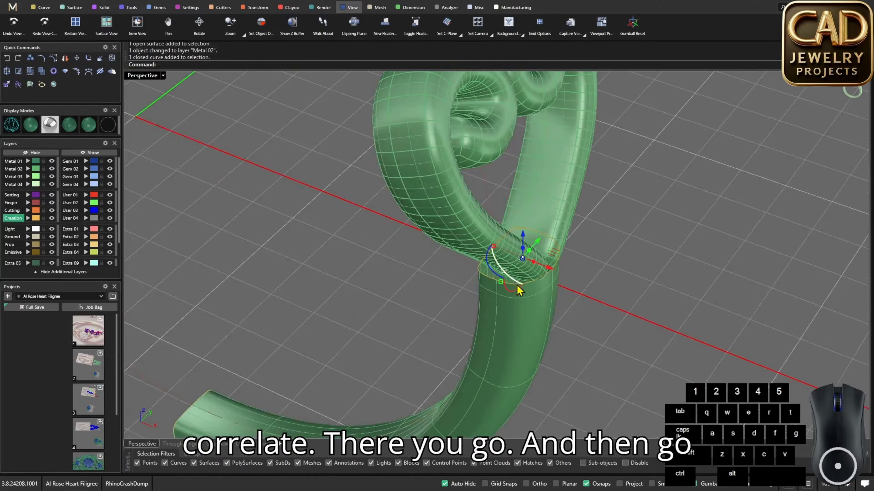
click(129, 7)
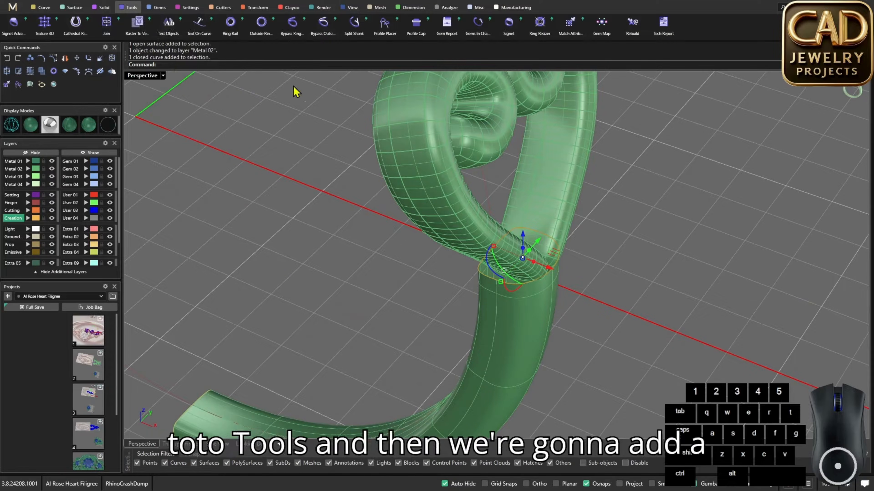
click(415, 23)
scroll(516, 220, up, 5)
drag(521, 219, 522, 211)
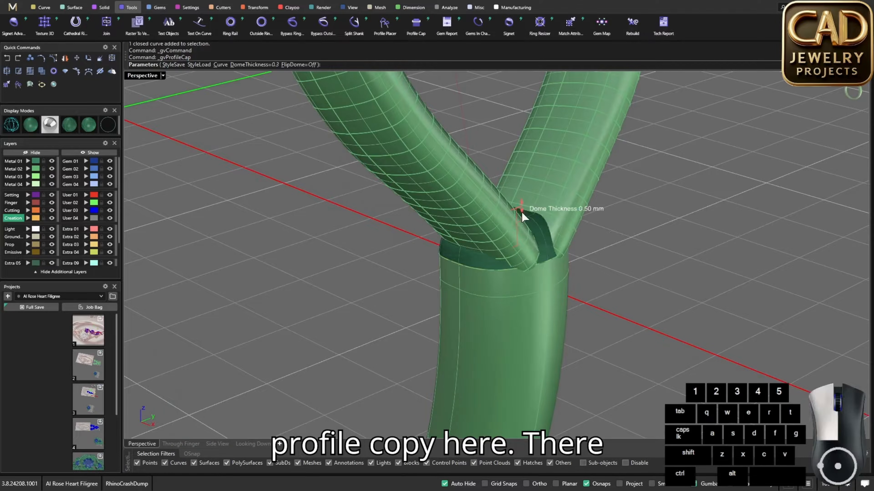
scroll(518, 198, down, 6)
right_drag(519, 199, 535, 250)
right_click(464, 242)
Join the domed cap and the swept half shank into one polysurface
scroll(520, 218, up, 6)
click(521, 223)
click(509, 303)
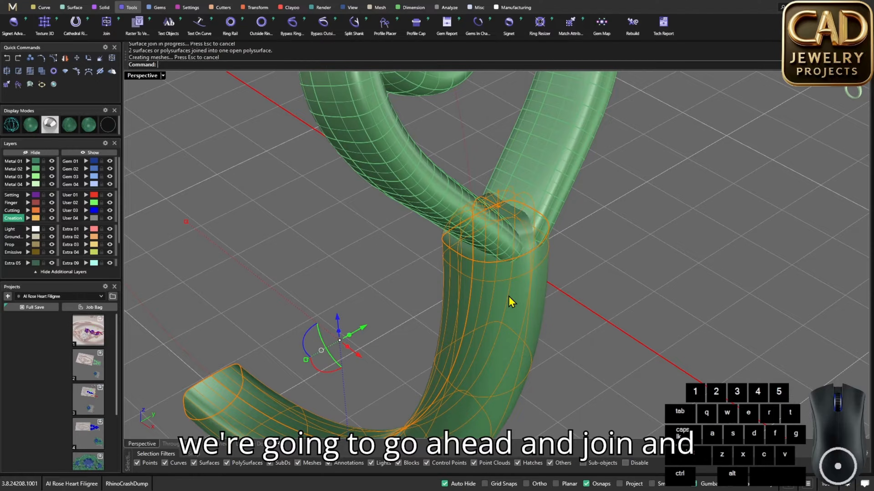
Mirror the capped half shank to the opposite side of the ring, starting the mirror plane at 0,0,0
scroll(451, 283, down, 5)
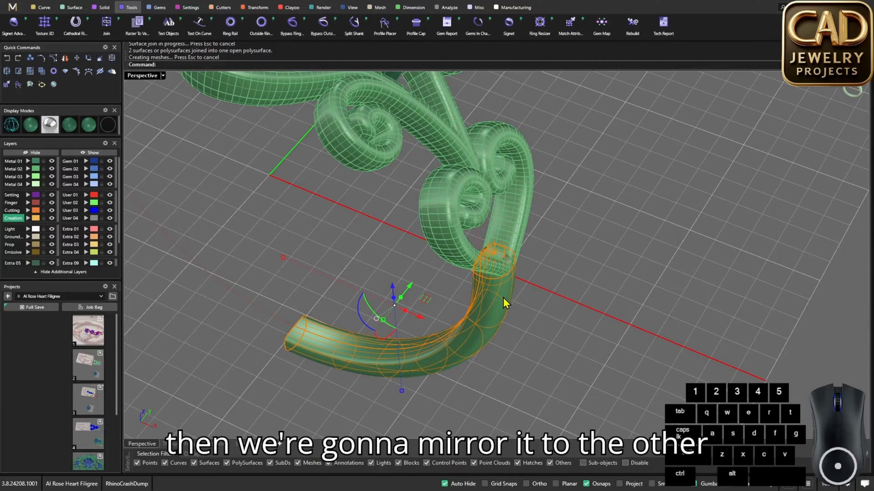
key(Return)
text(0,0,0)
key(Return)
scroll(508, 274, down, 5)
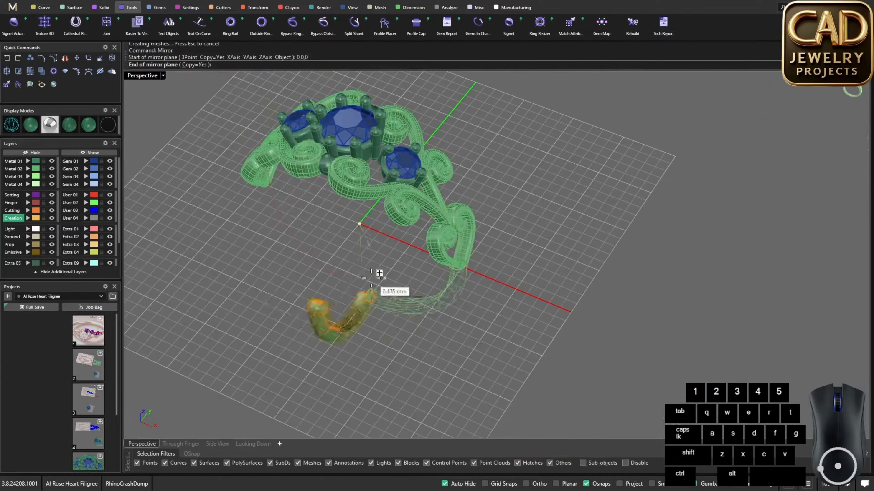
click(342, 317)
Join the two mirrored shank halves into a single polysurface and clear the selection
right_drag(312, 336, 470, 377)
click(463, 369)
shift+click(425, 386)
click(425, 393)
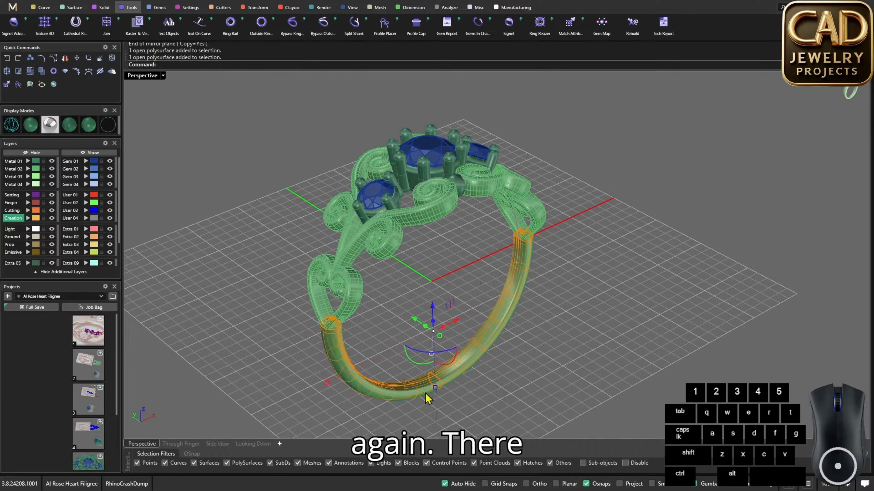
text(Join)
key(Return)
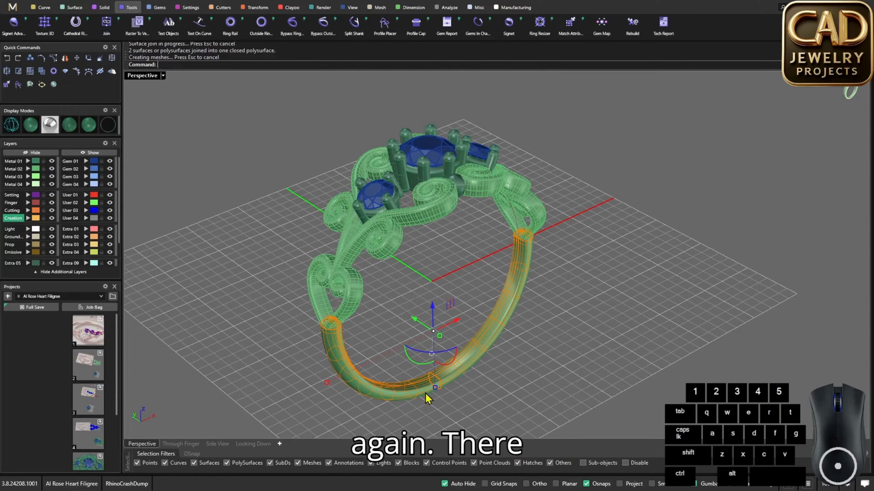
click(497, 245)
scroll(496, 245, down, 3)
right_drag(496, 245, 458, 289)
scroll(463, 272, down, 2)
scroll(458, 289, up, 4)
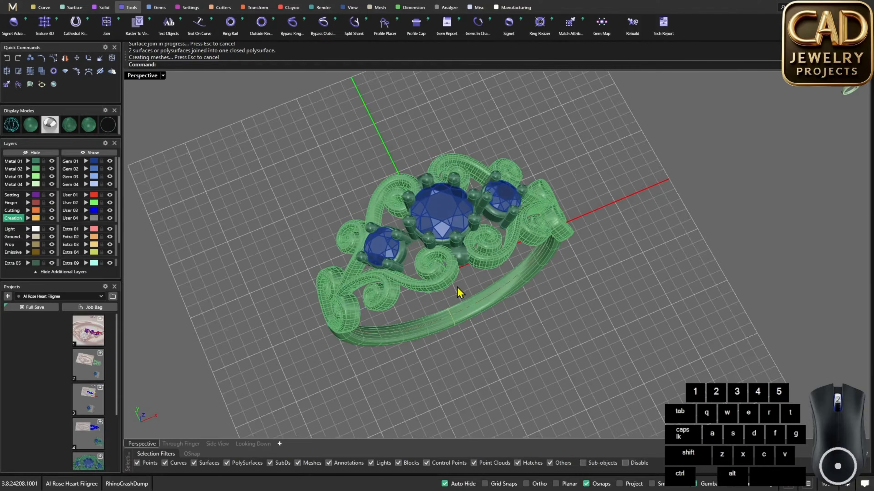